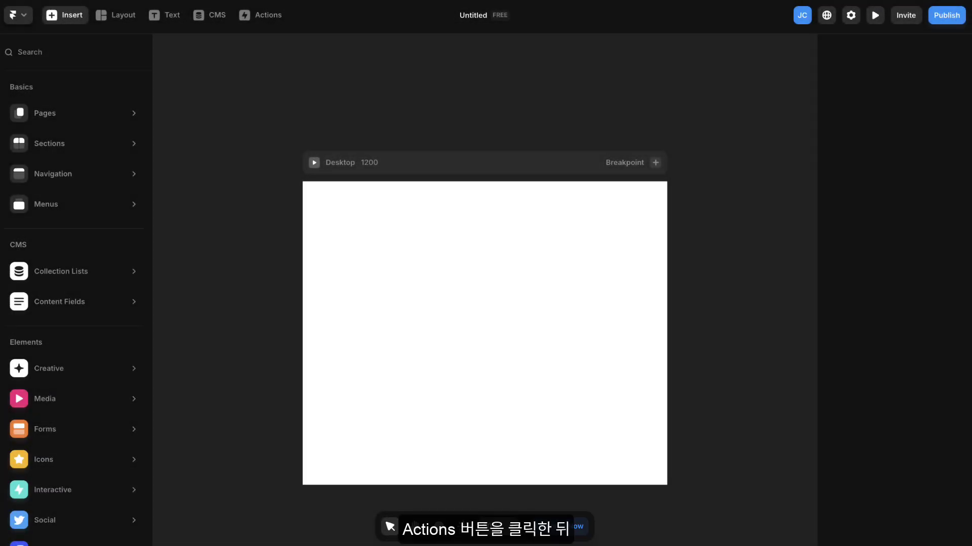
Generate a page with AI from a prompt for Bean, a vibrant web agency landing page covering development, design and consulting services plus portfolio projects
left_click(264, 20)
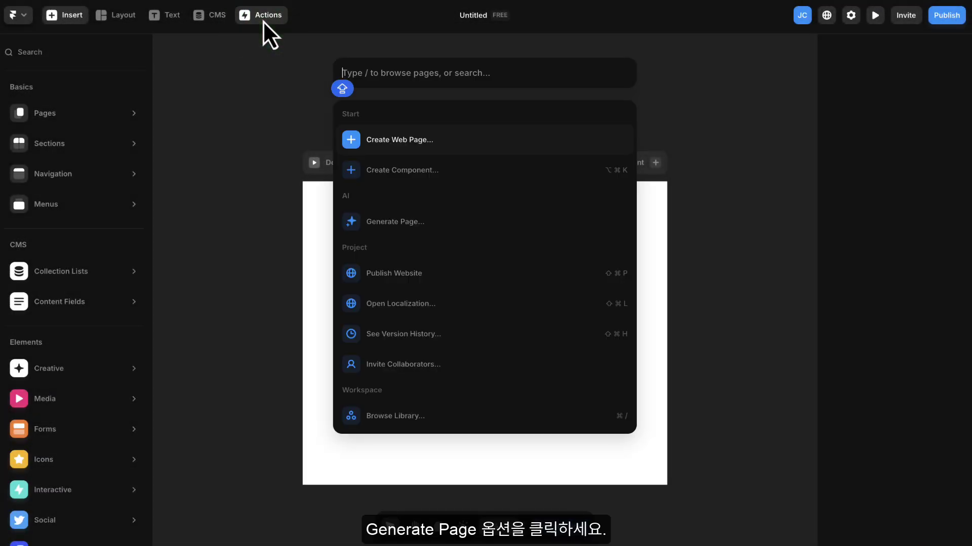
left_click(400, 229)
key("super+v")
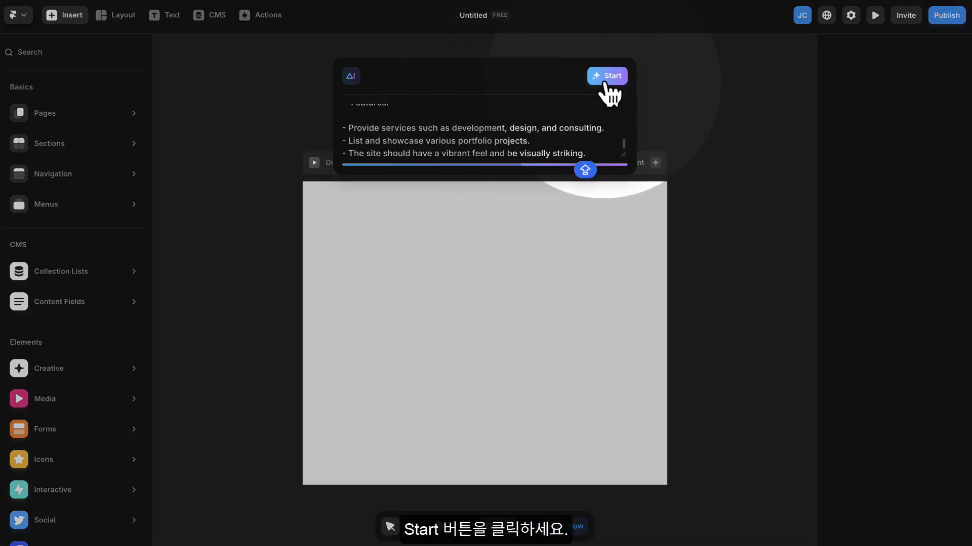
left_click(605, 83)
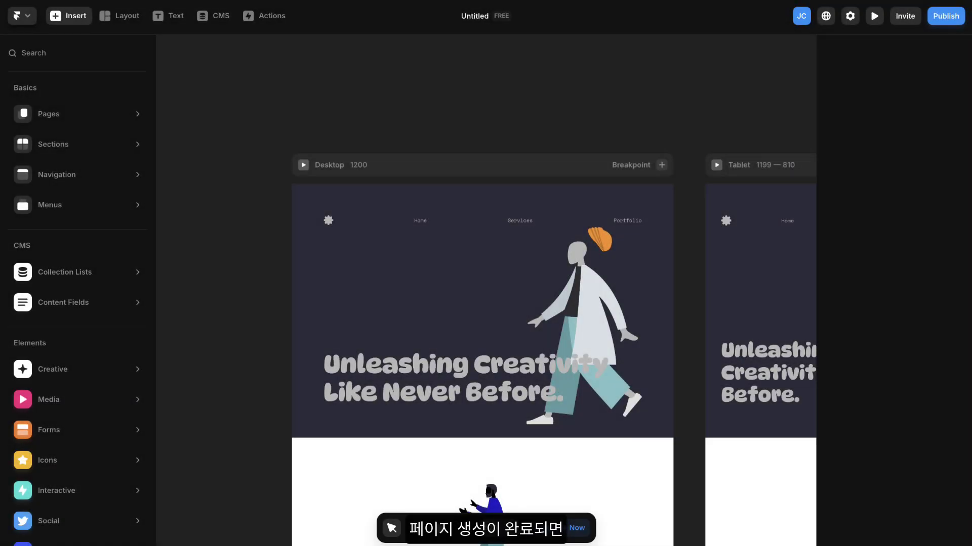
Examine the generated desktop, tablet and phone versions of the page side by side on the canvas
left_click(641, 89)
left_click_drag(700, 144, 609, 80)
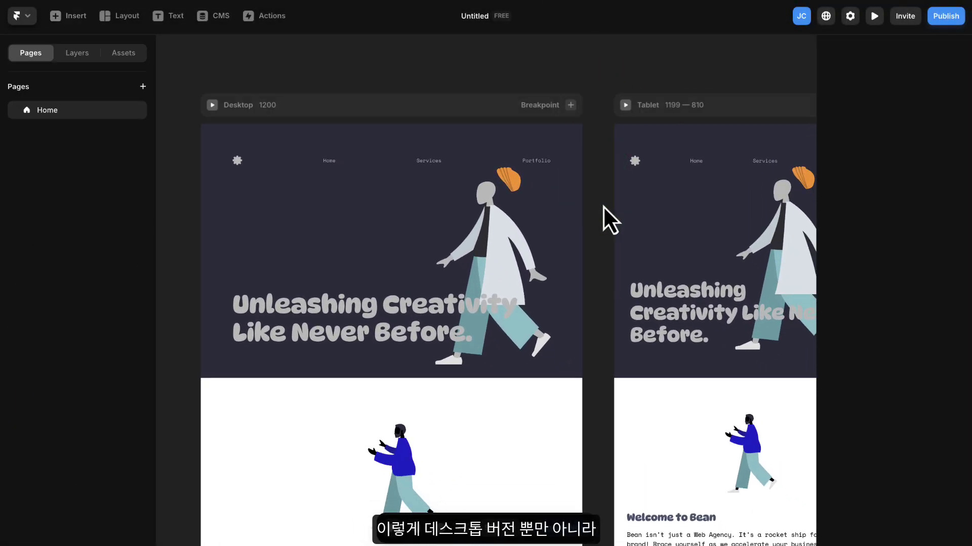
scroll(600, 209, "down", 5)
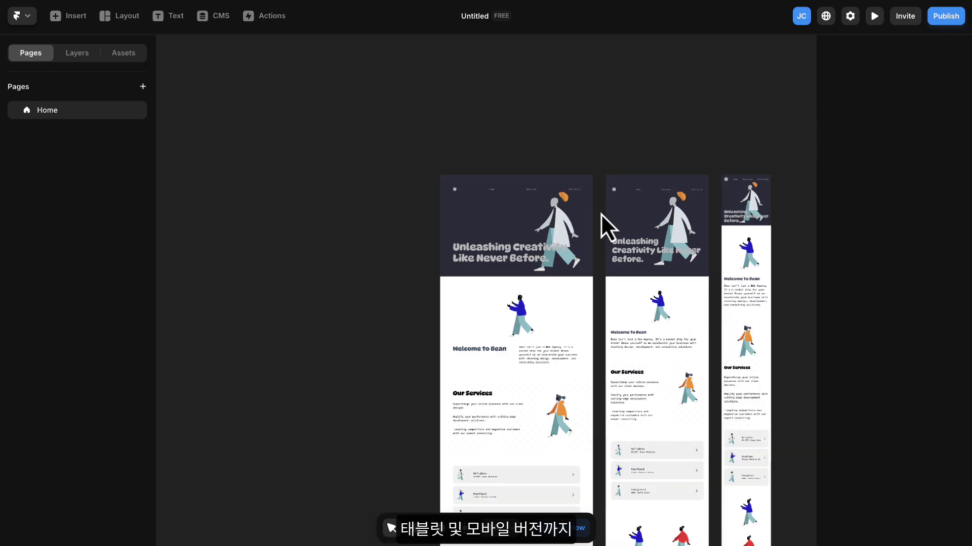
left_click_drag(600, 213, 506, 141)
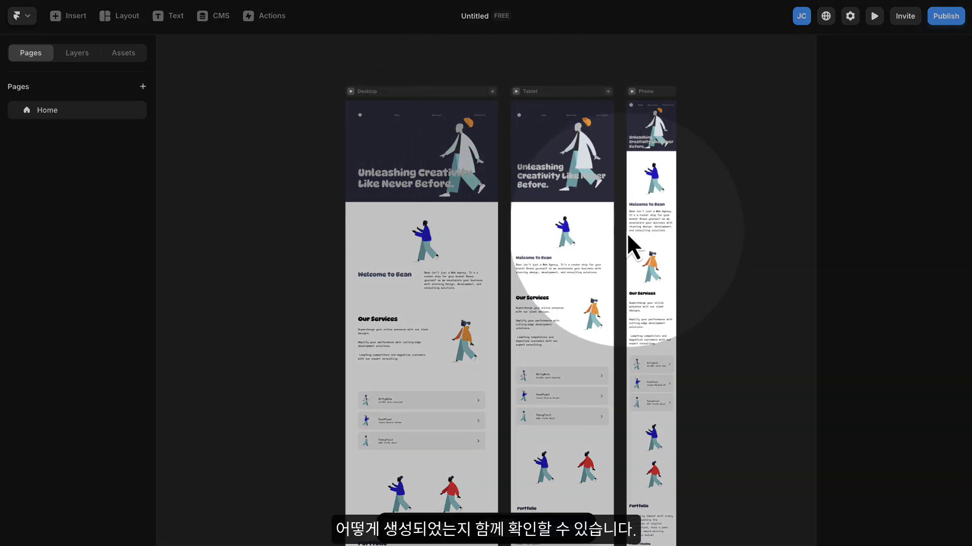
scroll(483, 235, "down", 5)
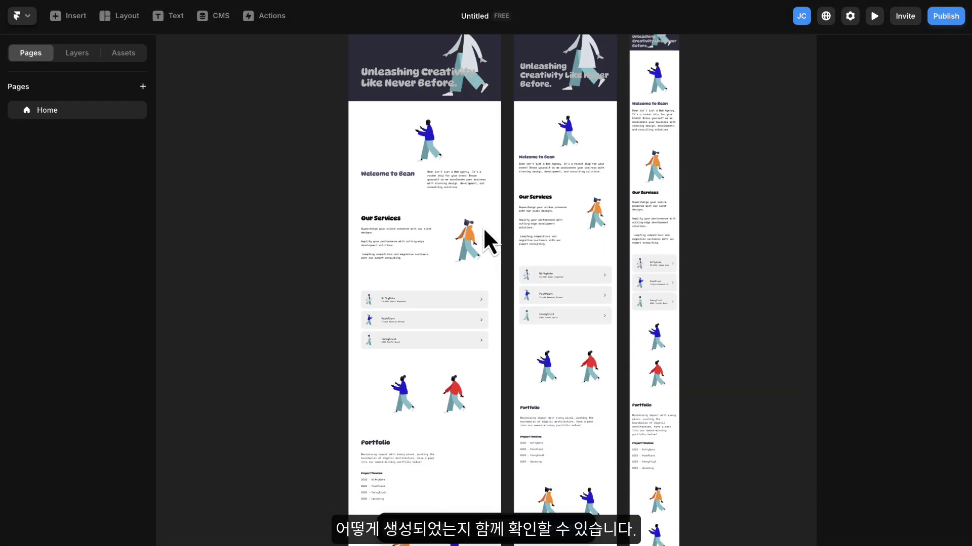
scroll(488, 217, "up", 4)
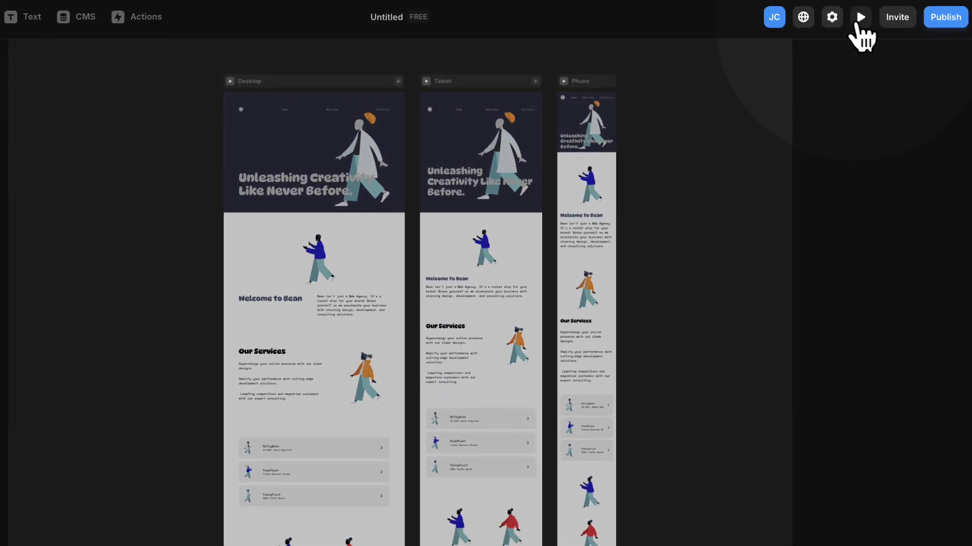
Open the site preview at desktop size and look through the page down to its footer
left_click(859, 18)
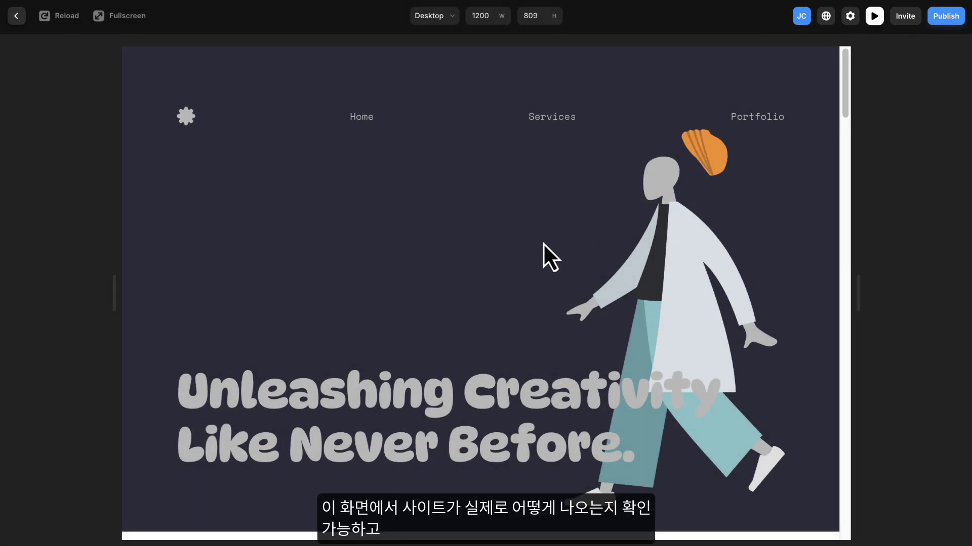
scroll(544, 238, "down", 15)
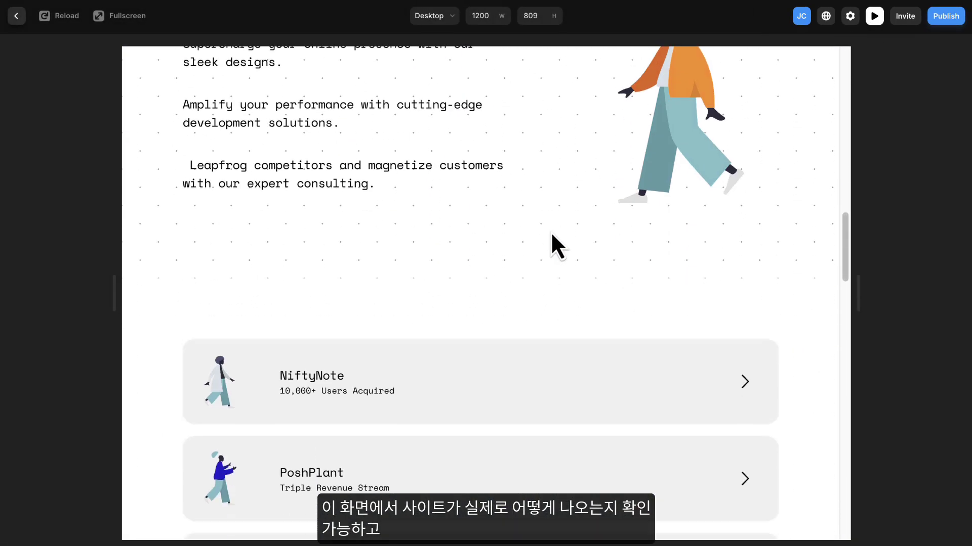
scroll(555, 229, "down", 15)
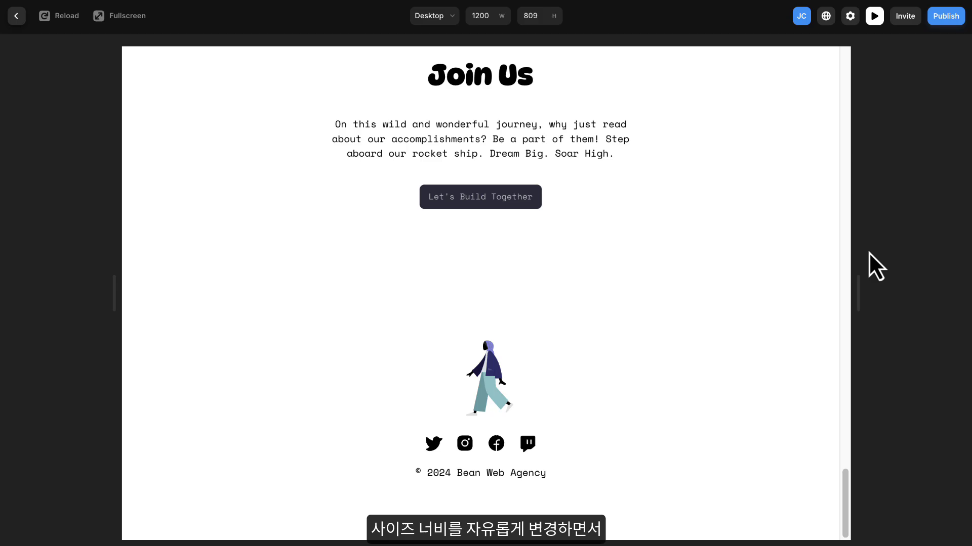
Narrow the preview to a phone width of 538 and review the page from the bottom back to the top
left_click_drag(855, 290, 656, 293)
scroll(587, 274, "up", 10)
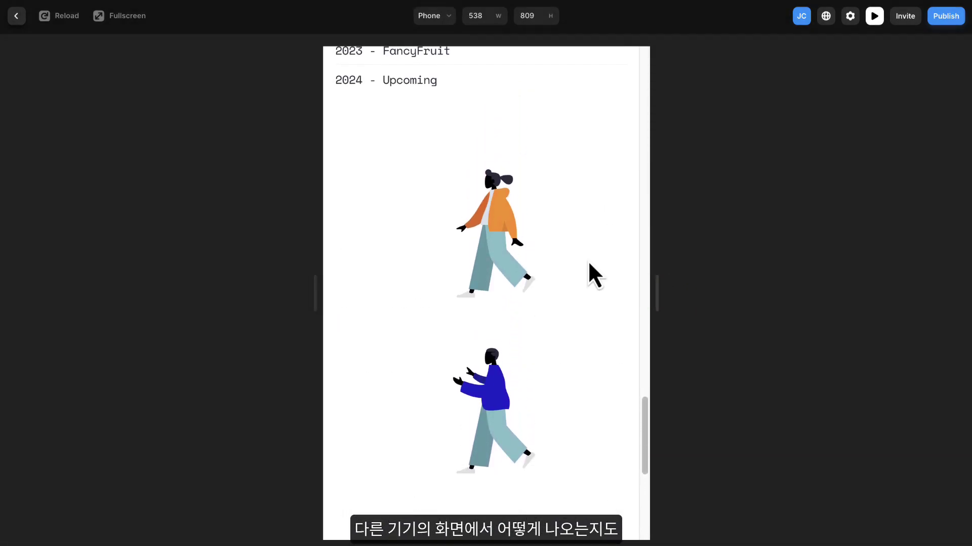
scroll(593, 259, "up", 10)
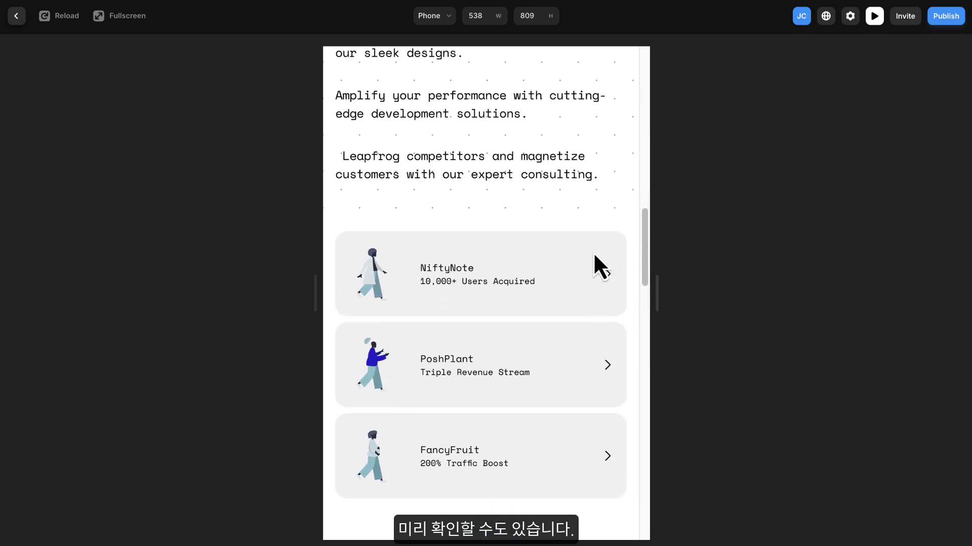
scroll(596, 253, "up", 10)
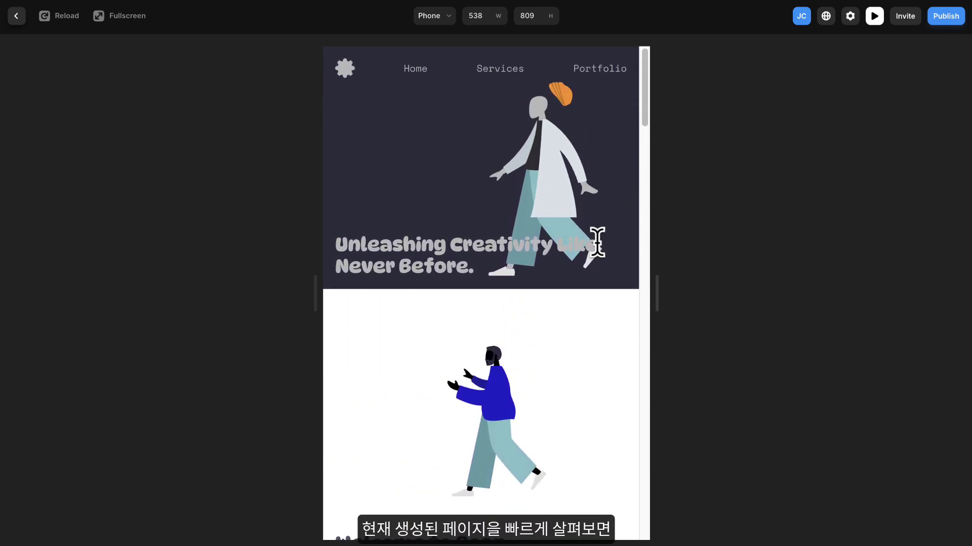
Widen the preview to 1392 and examine the banner, Welcome to Bean, Our Services, Portfolio and Join Us sections
left_click_drag(651, 282, 921, 291)
scroll(881, 299, "down", 1)
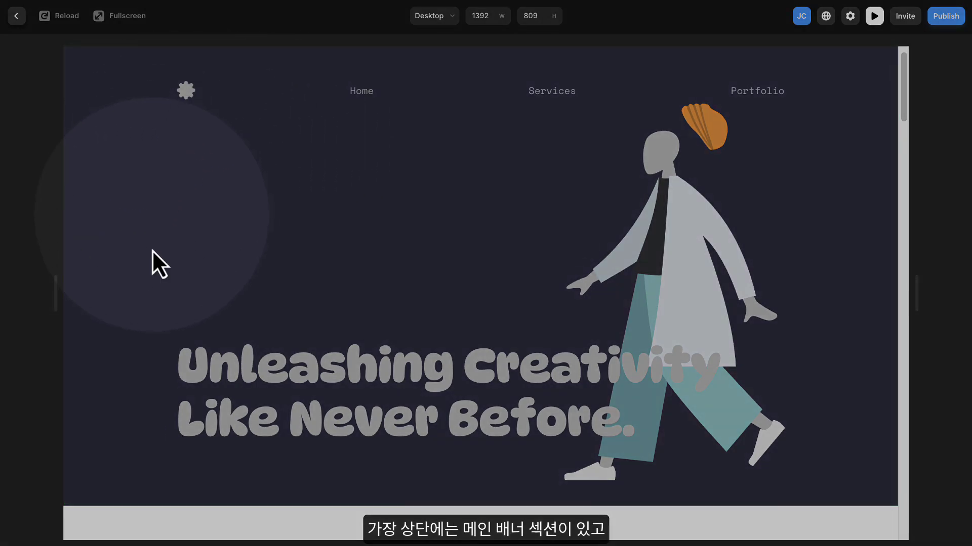
scroll(731, 189, "down", 10)
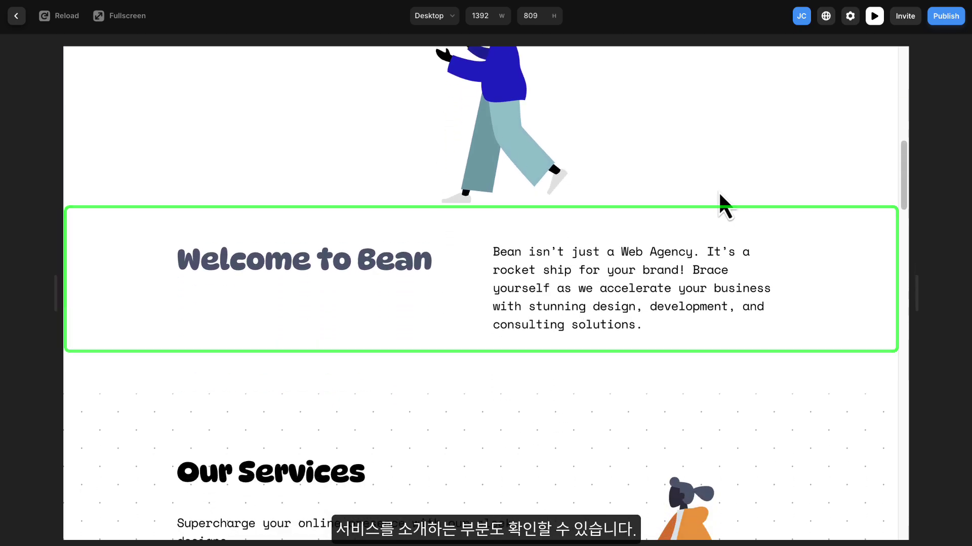
scroll(719, 192, "down", 6)
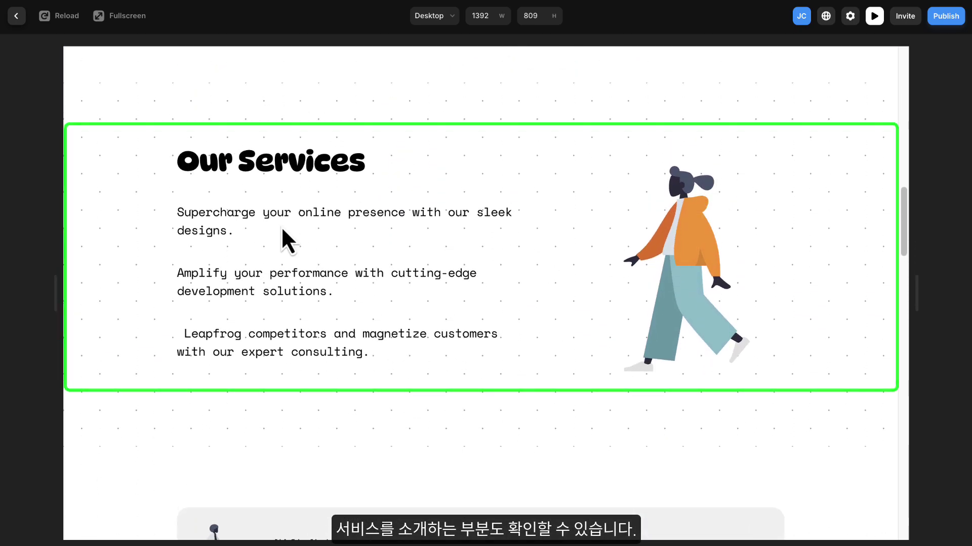
scroll(790, 273, "down", 10)
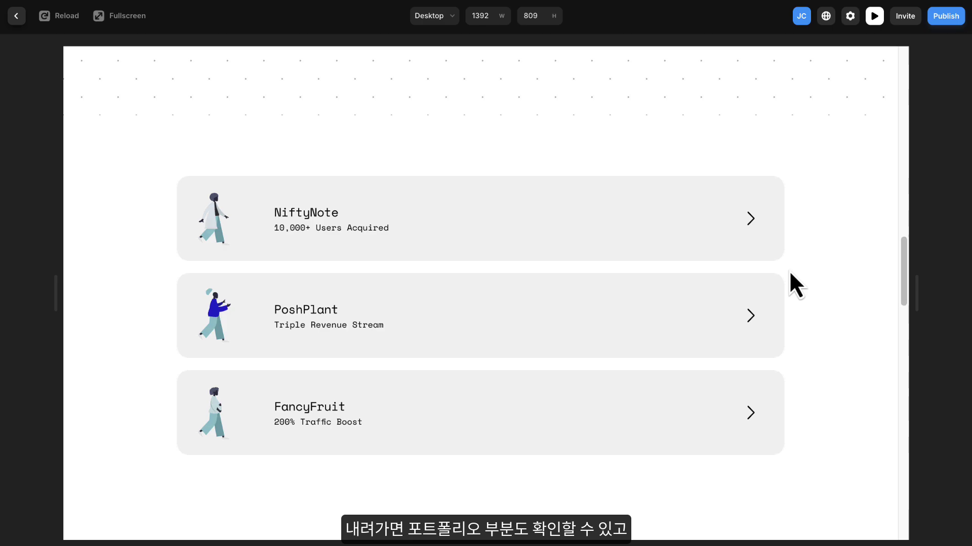
scroll(782, 269, "down", 2)
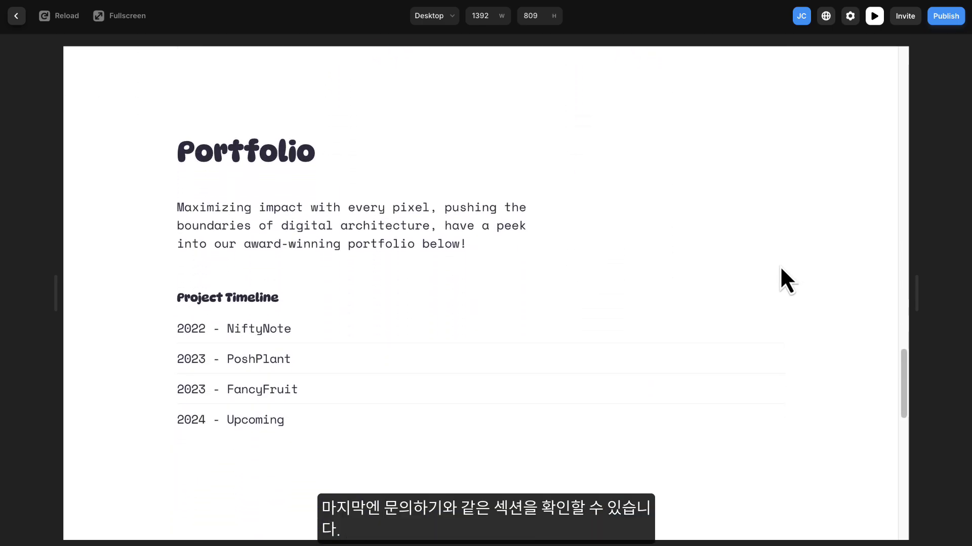
scroll(780, 269, "down", 10)
scroll(781, 269, "down", 5)
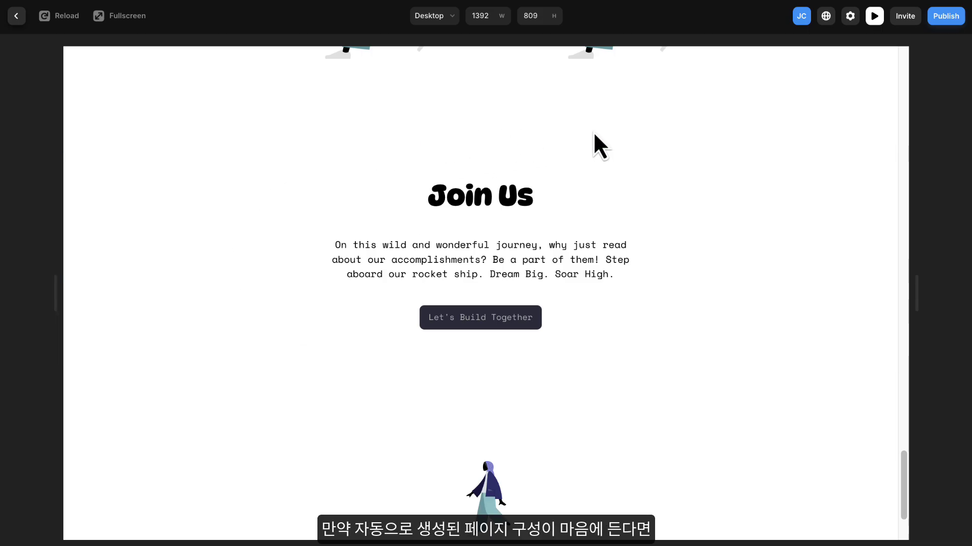
scroll(820, 164, "up", 15)
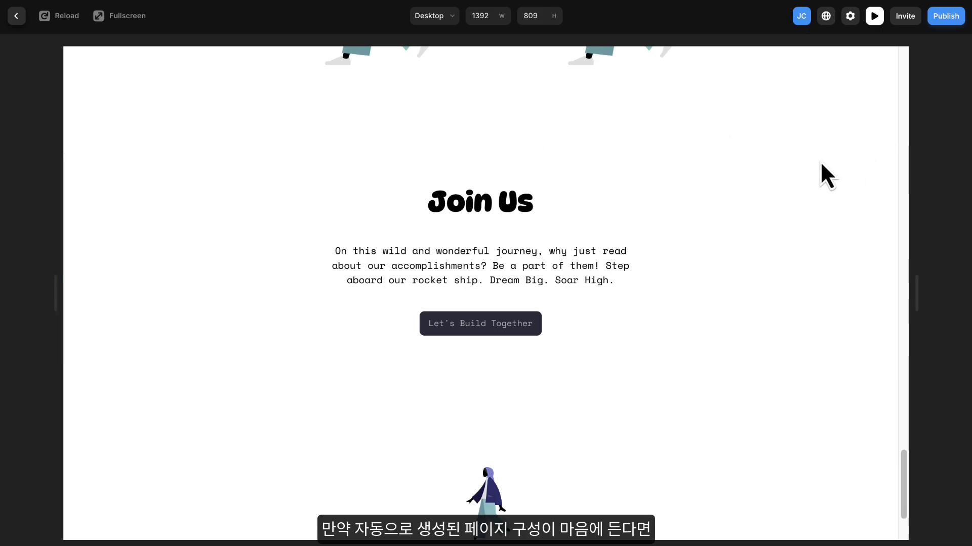
scroll(819, 163, "up", 10)
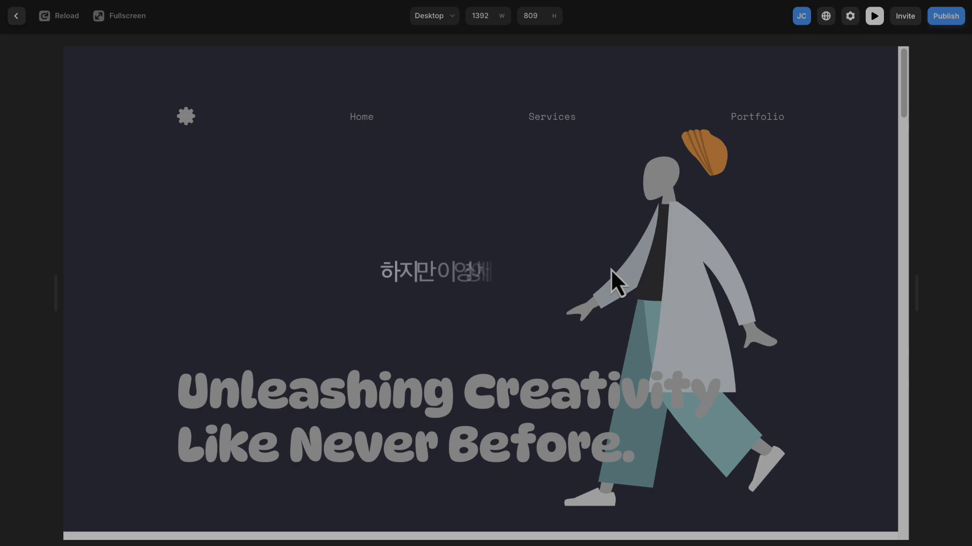
scroll(611, 269, "down", 10)
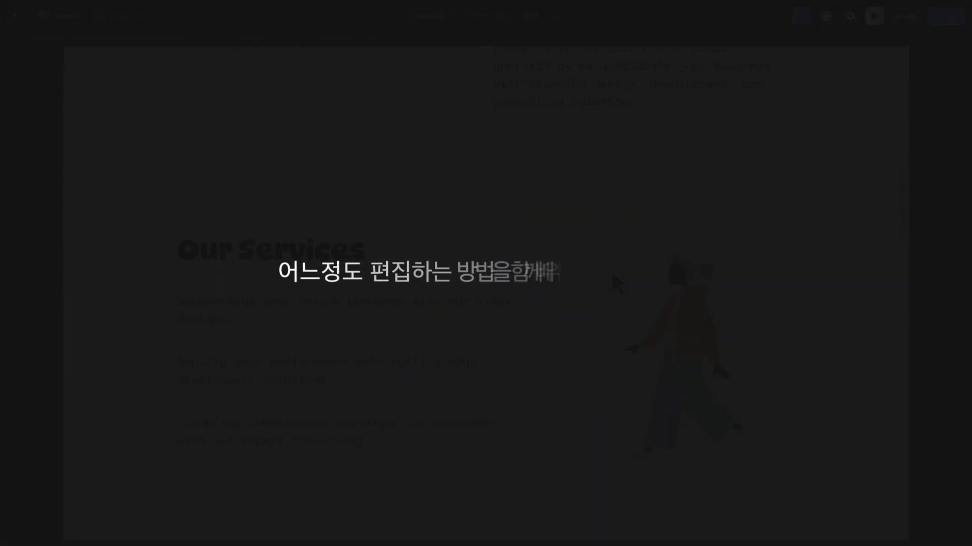
scroll(613, 281, "down", 5)
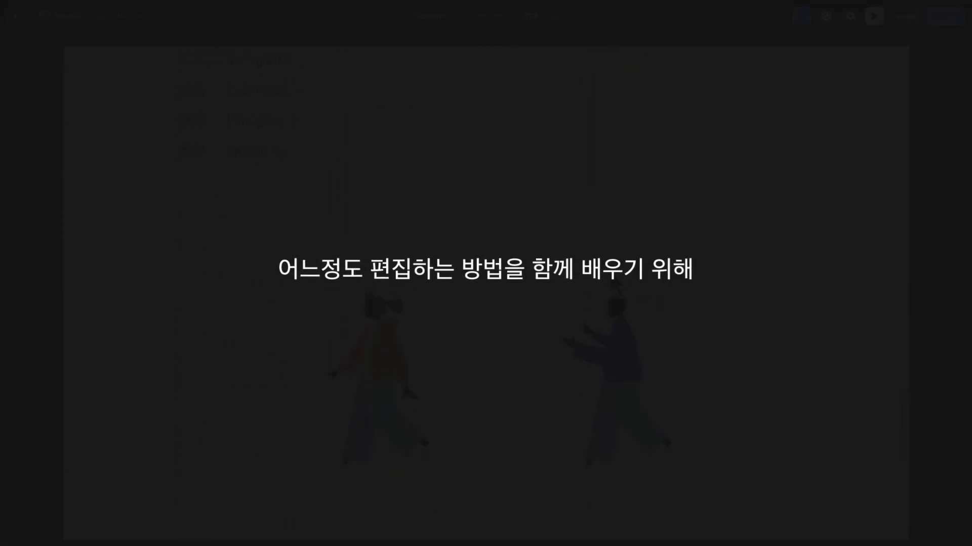
scroll(610, 269, "down", 10)
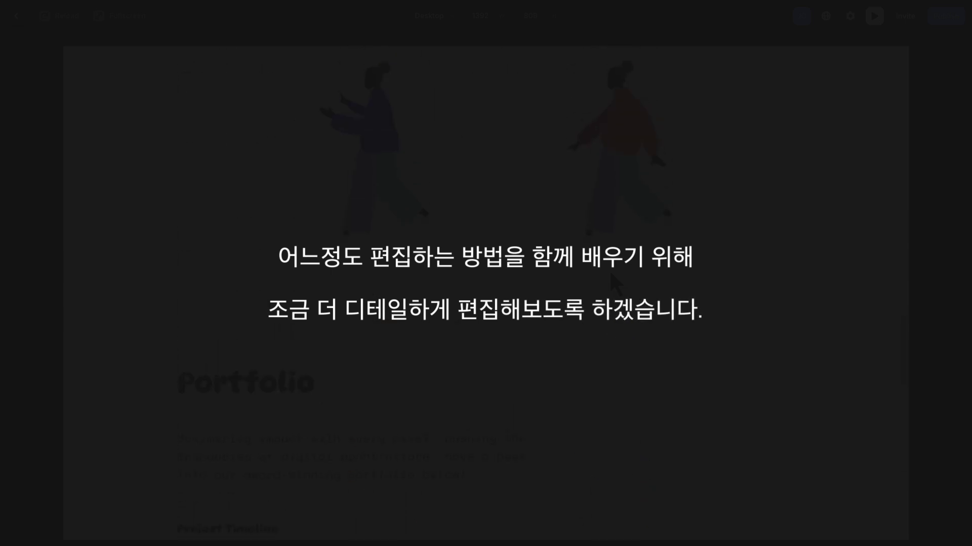
scroll(609, 269, "up", 15)
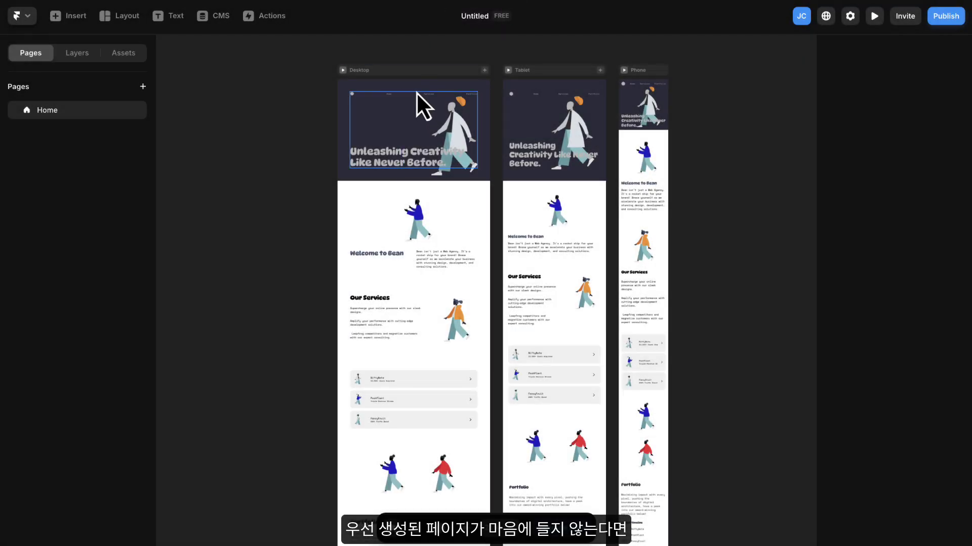
Return to the canvas, select the Desktop breakpoint and open its AI theme's colour palettes and display fonts
scroll(416, 91, "up", 3)
scroll(409, 110, "up", 2)
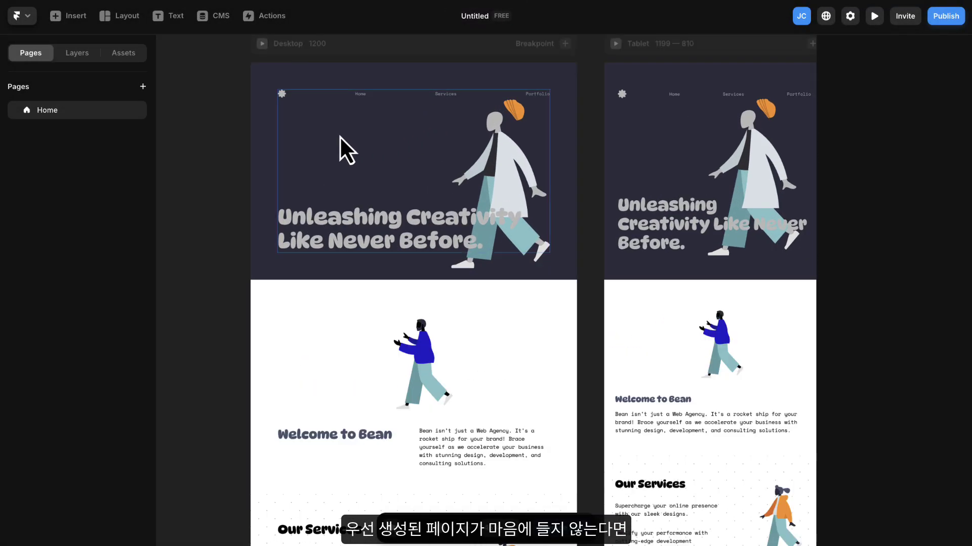
scroll(202, 119, "up", 2)
left_click(300, 84)
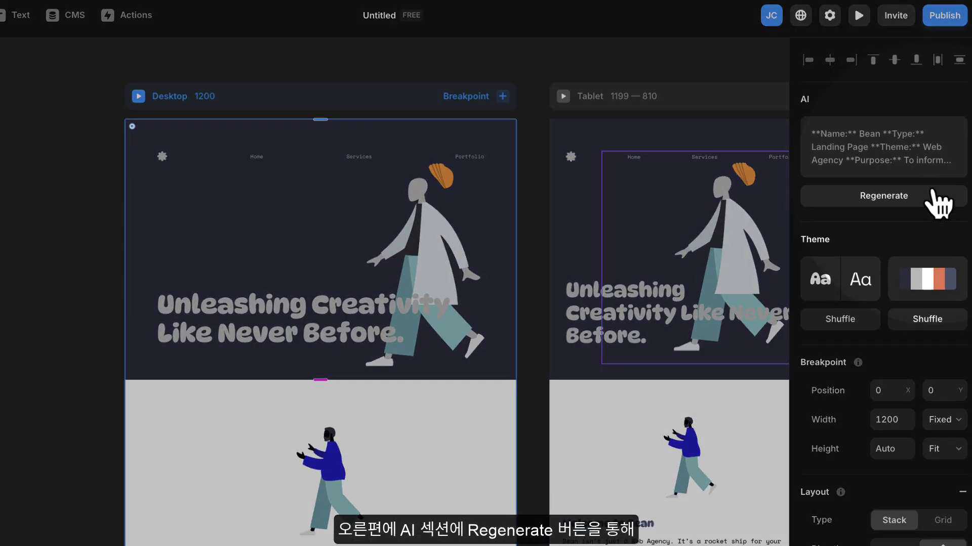
left_click(878, 165)
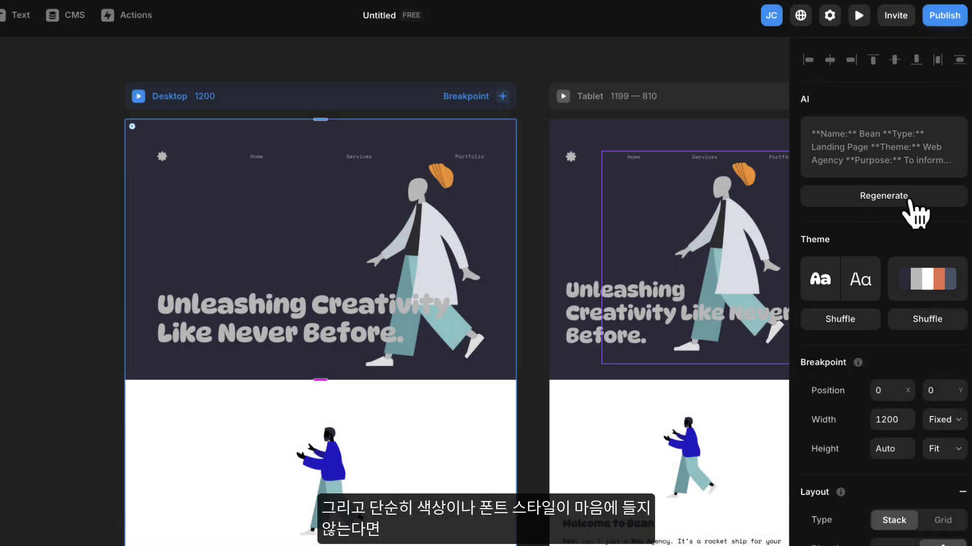
scroll(911, 214, "down", 2)
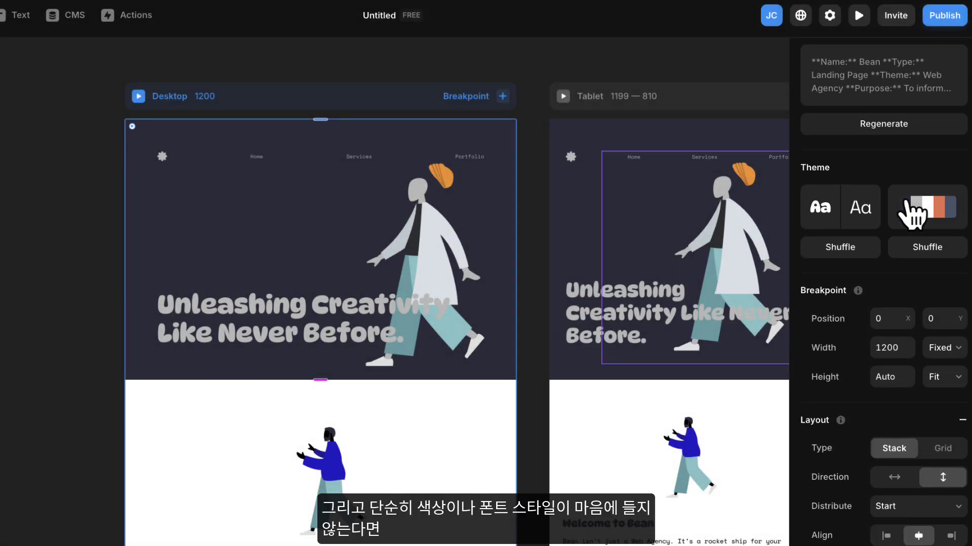
left_click(842, 202)
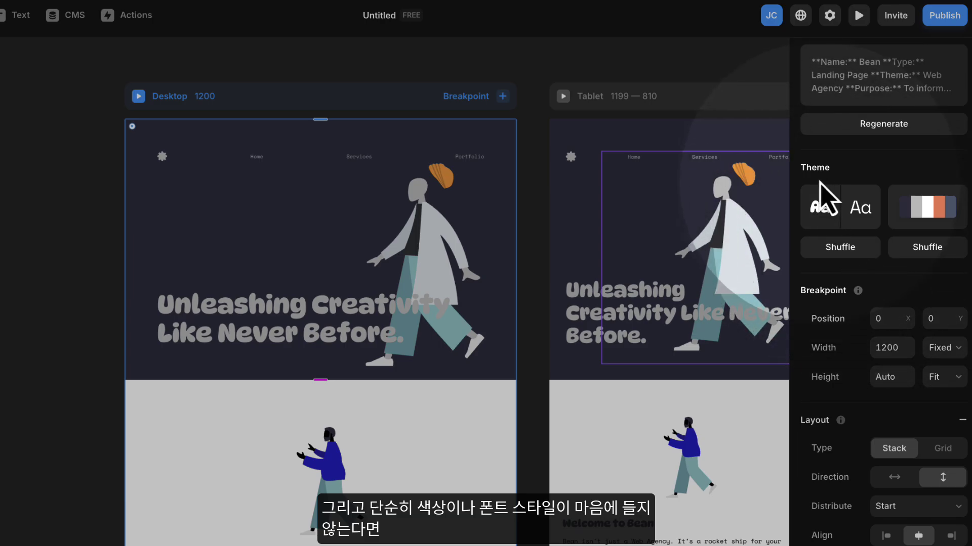
left_click(905, 215)
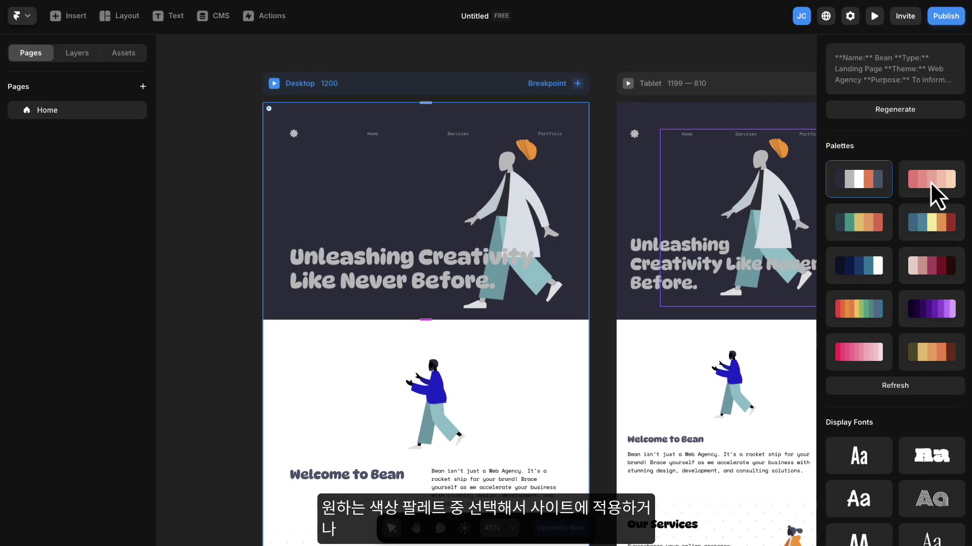
Apply the palette running from dark teal through green, yellow and orange to red to the page
scroll(930, 181, "down", 1)
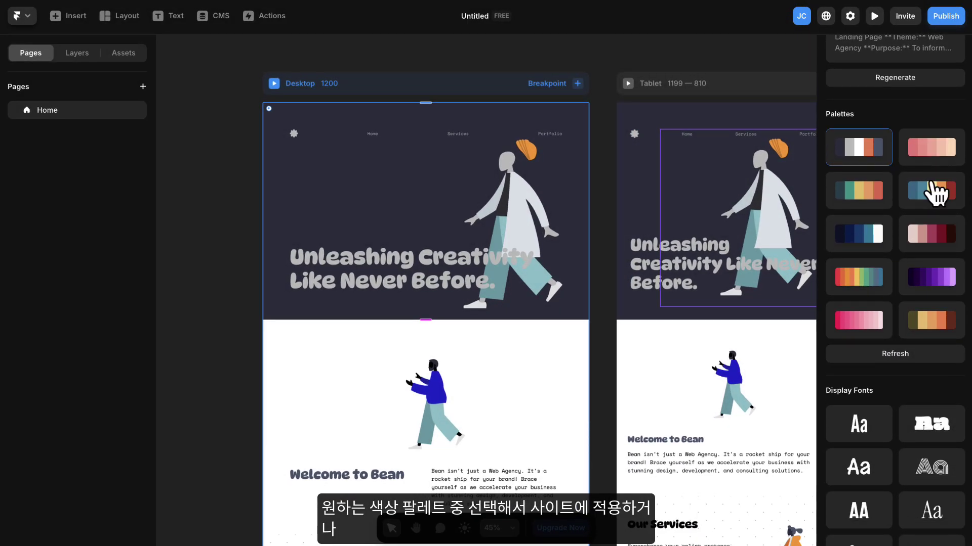
left_click(923, 237)
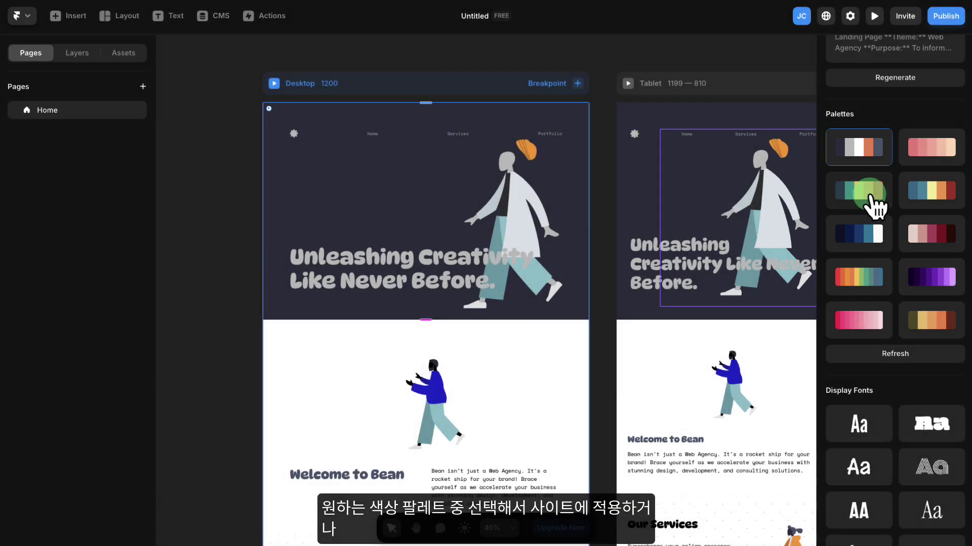
left_click(870, 200)
left_click(871, 202)
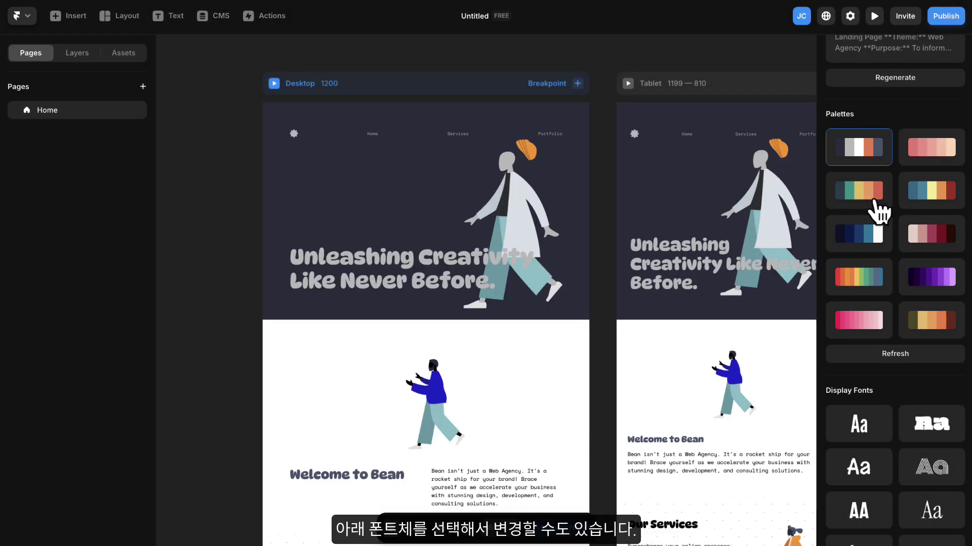
Try the first two display fonts of the AI theme on the page
scroll(879, 212, "down", 6)
left_click(866, 152)
left_click(919, 147)
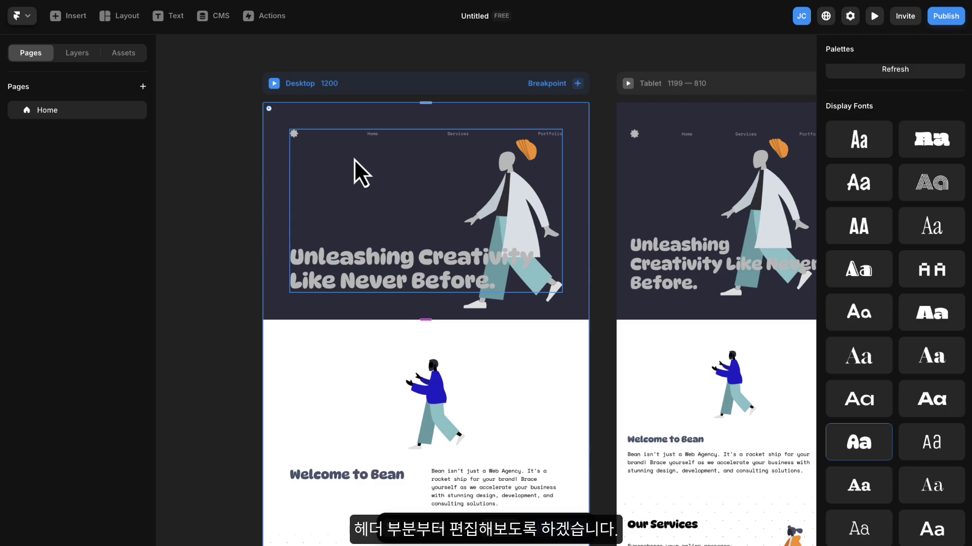
Delete the header Stack holding the logo and the Home, Services and Portfolio links from the Desktop hero's Content
scroll(380, 157, "up", 1)
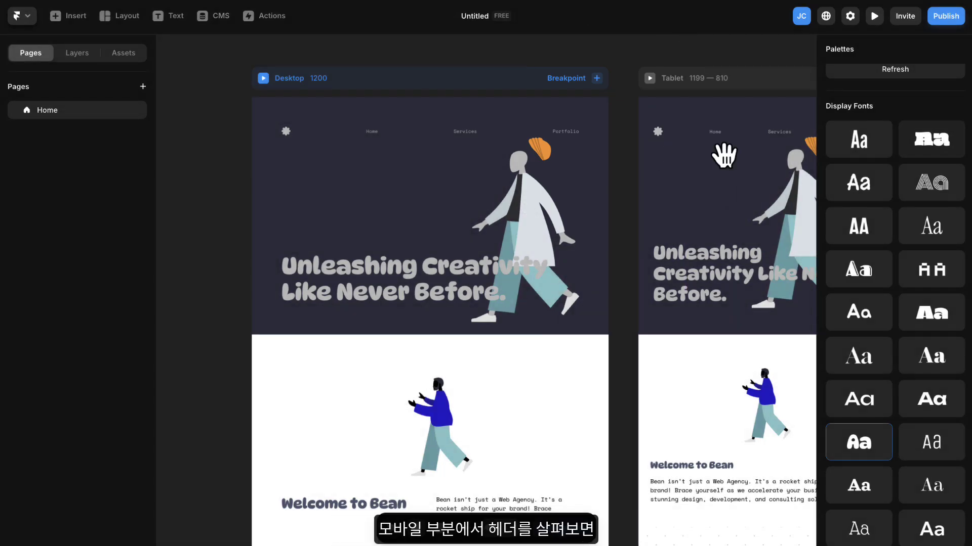
scroll(723, 155, "right", 6)
scroll(613, 117, "down", 2)
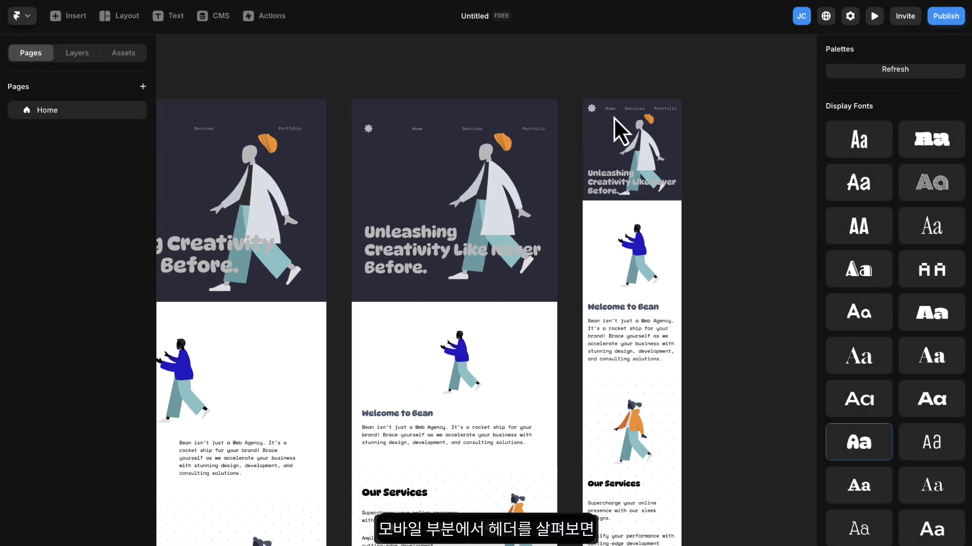
scroll(614, 117, "up", 3)
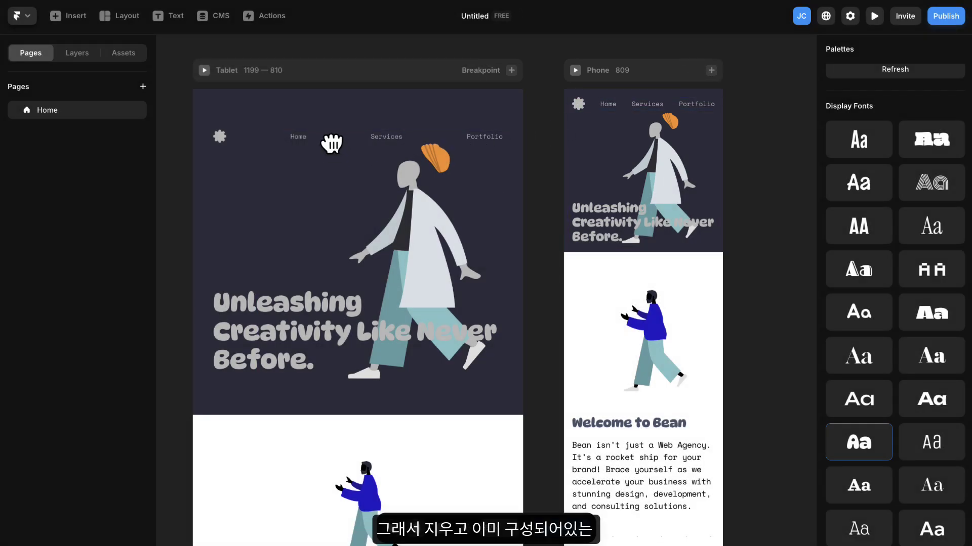
left_click_drag(330, 145, 720, 140)
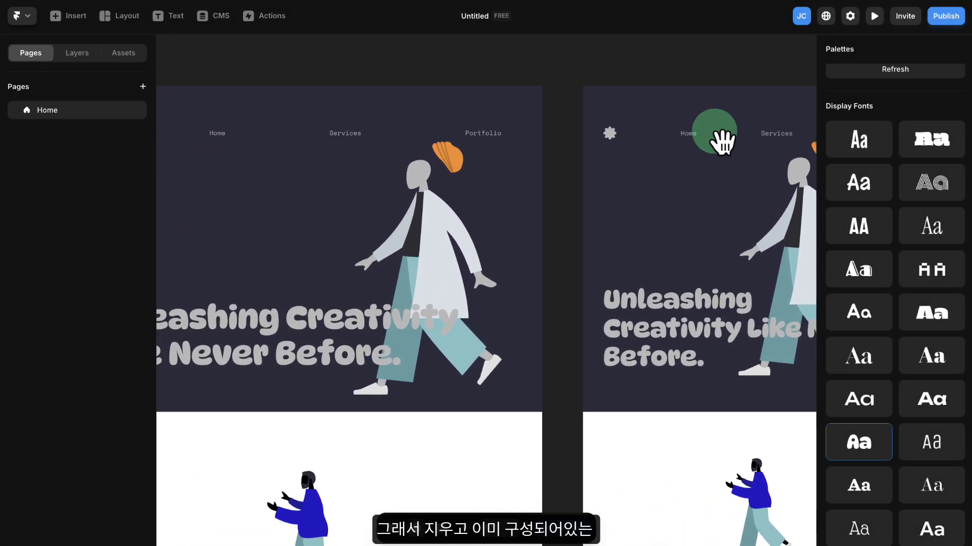
left_click_drag(280, 172, 454, 149)
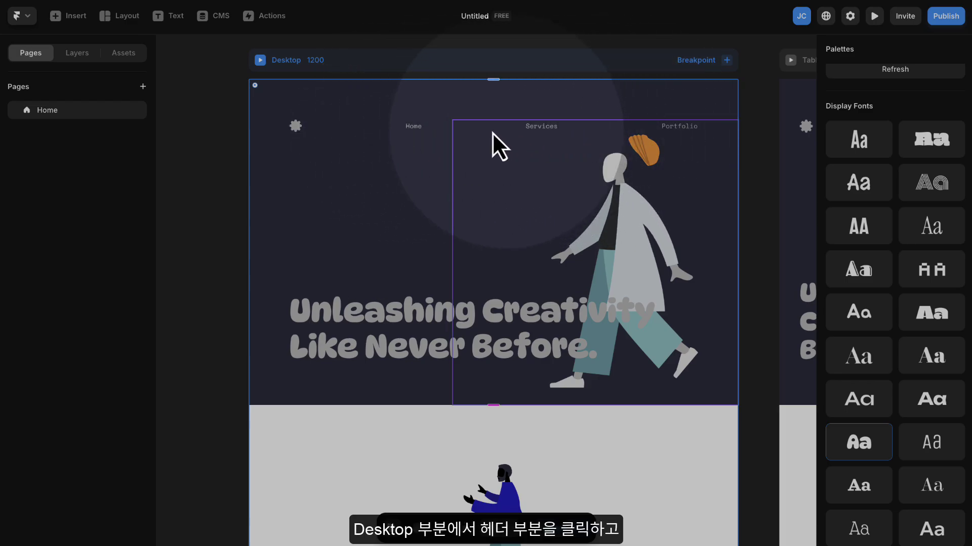
left_click(329, 128)
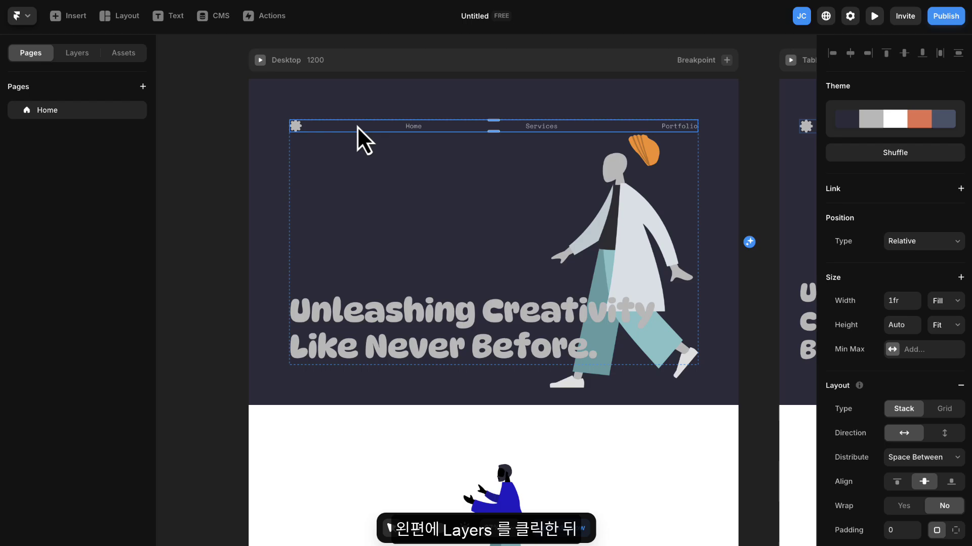
left_click(79, 53)
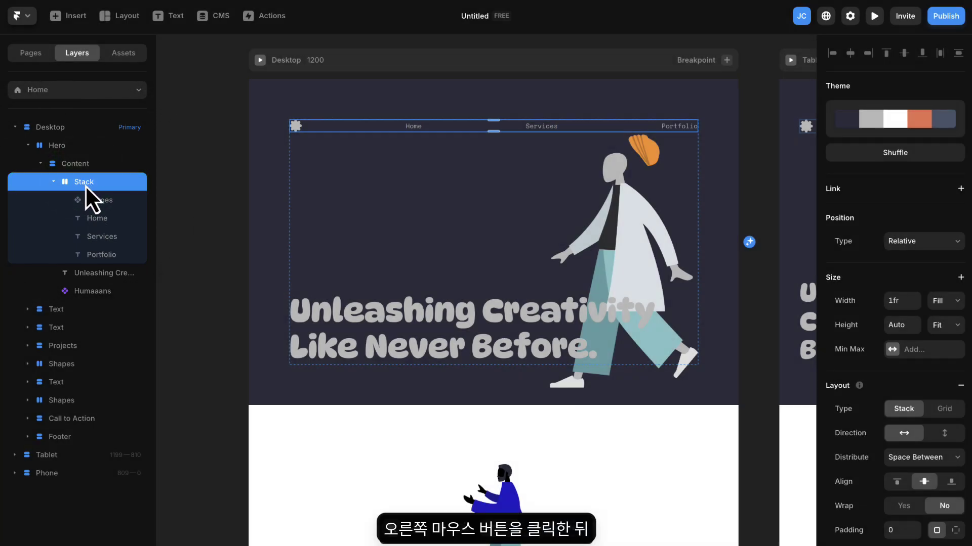
right_click(85, 185)
mouse_move(138, 281)
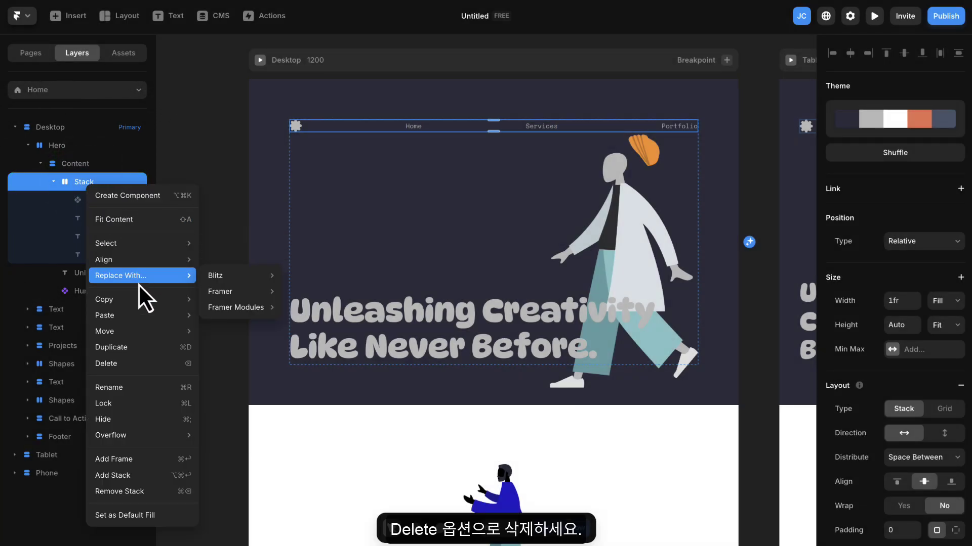
left_click(143, 363)
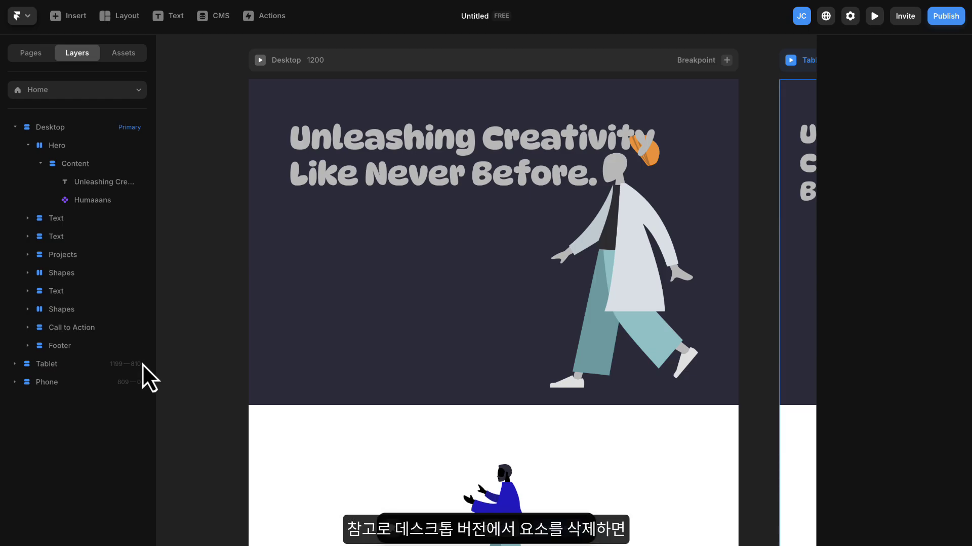
Insert a Navigation bar with Features, Discover, Gallery, Templates and Updates links on the canvas above the Desktop breakpoint
scroll(681, 238, "down", 1)
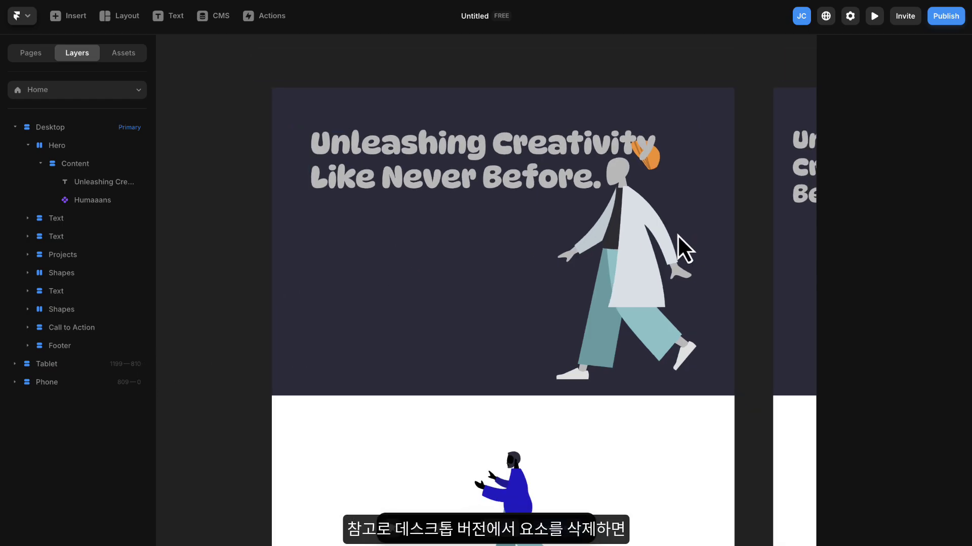
scroll(677, 235, "down", 3)
left_click_drag(705, 256, 447, 205)
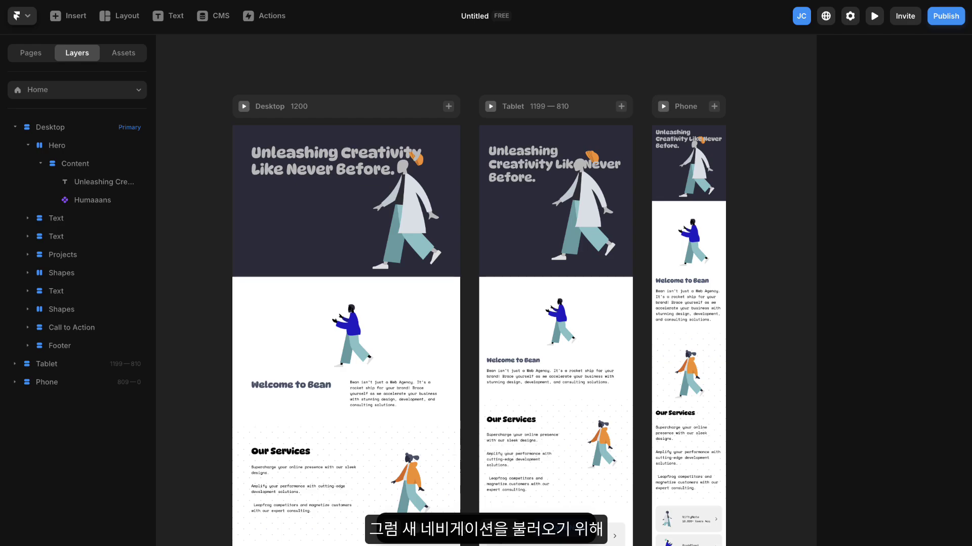
scroll(259, 81, "down", 1)
scroll(259, 81, "up", 3)
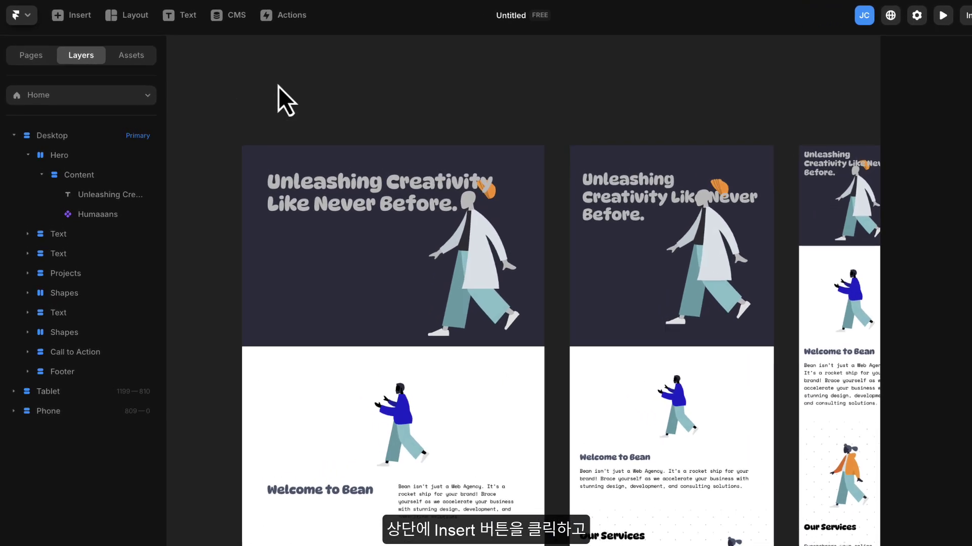
key("space")
left_click_drag(238, 80, 328, 80)
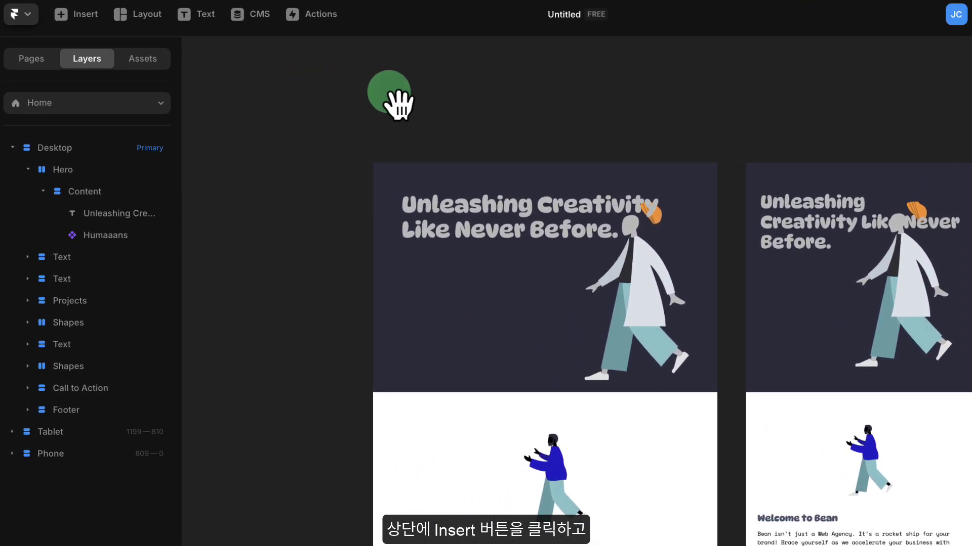
left_click(89, 16)
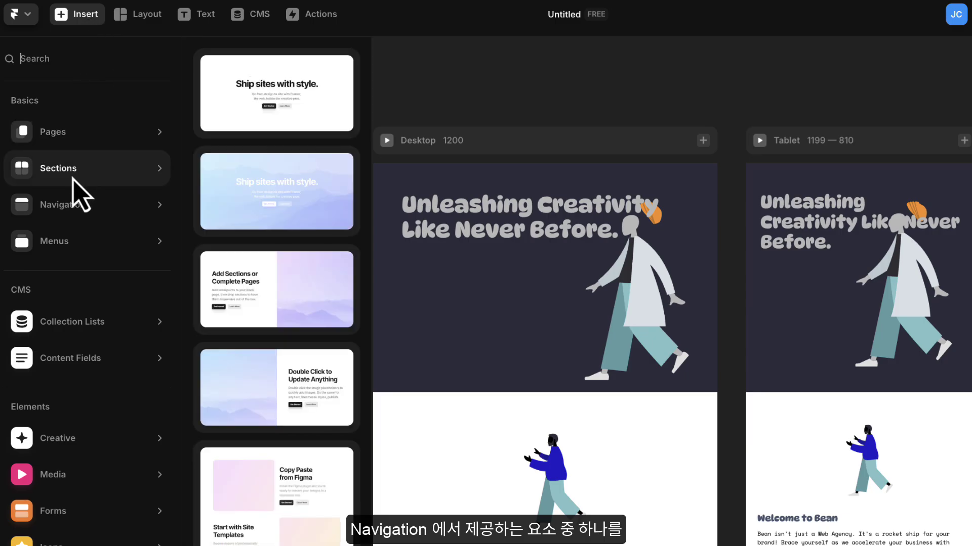
mouse_move(99, 213)
left_click_drag(288, 212, 544, 108)
scroll(546, 124, "up", 5)
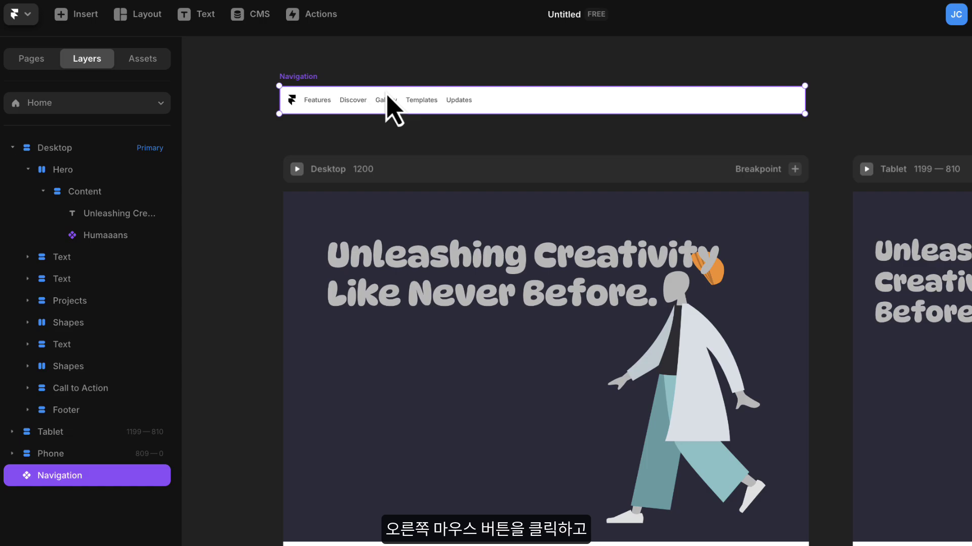
Wrap the new Navigation bar in a stack and remove that stack's fill colour
right_click(523, 106)
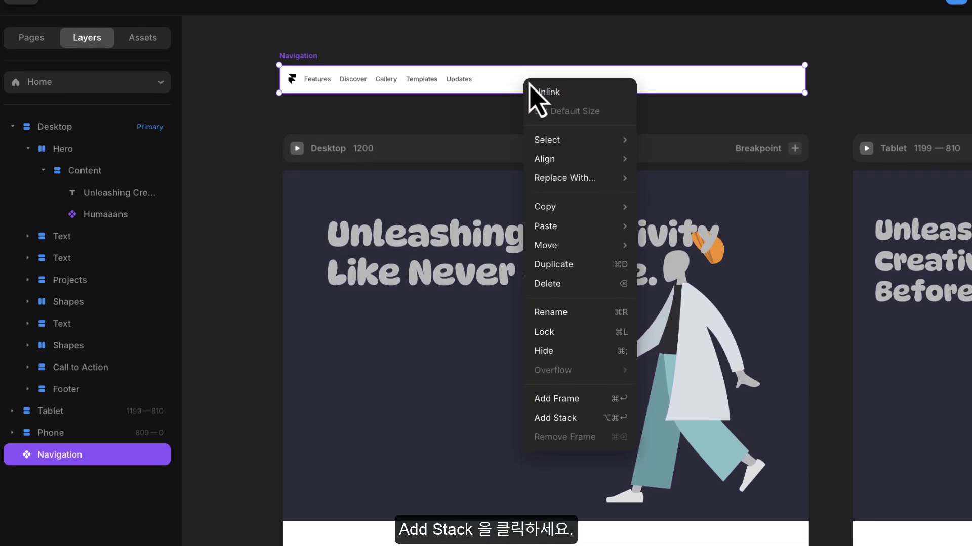
left_click(560, 410)
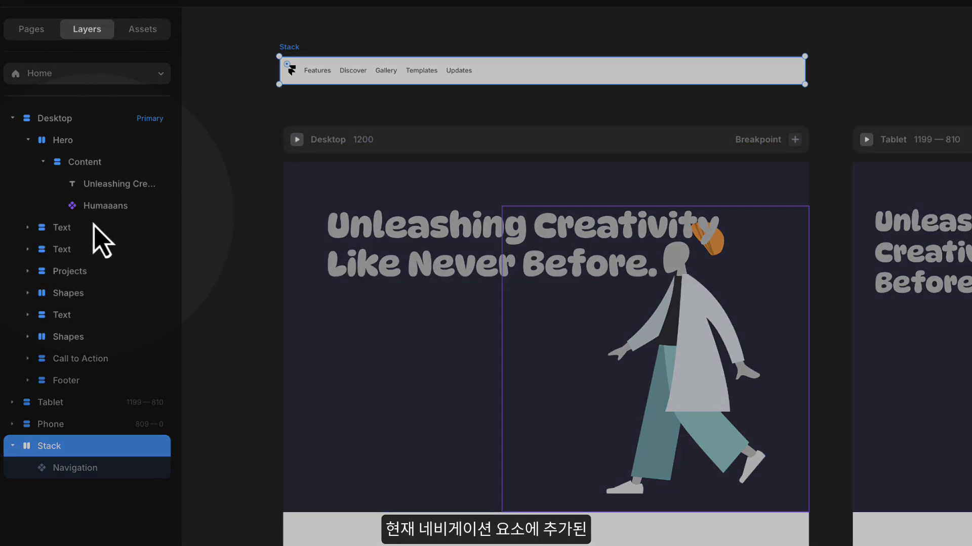
left_click(65, 465)
left_click(48, 450)
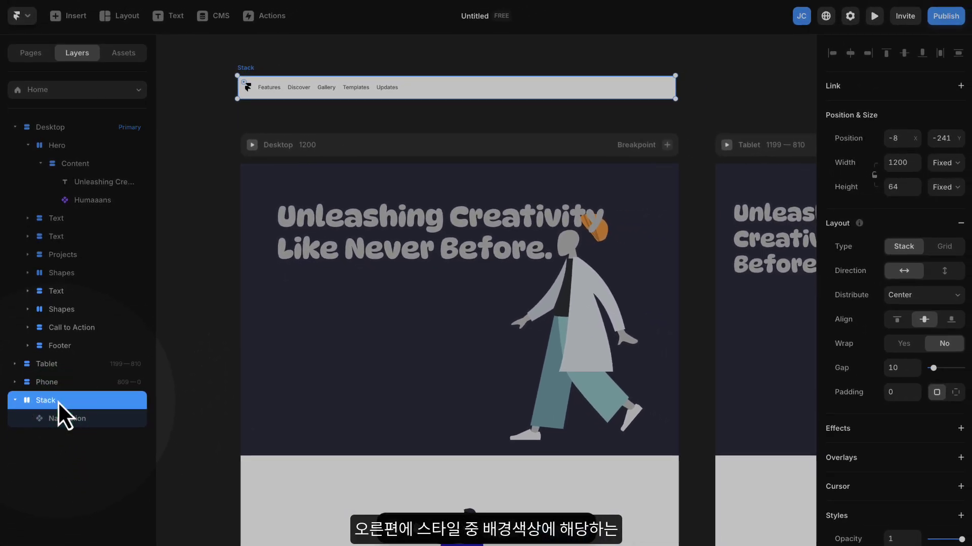
scroll(872, 340, "down", 5)
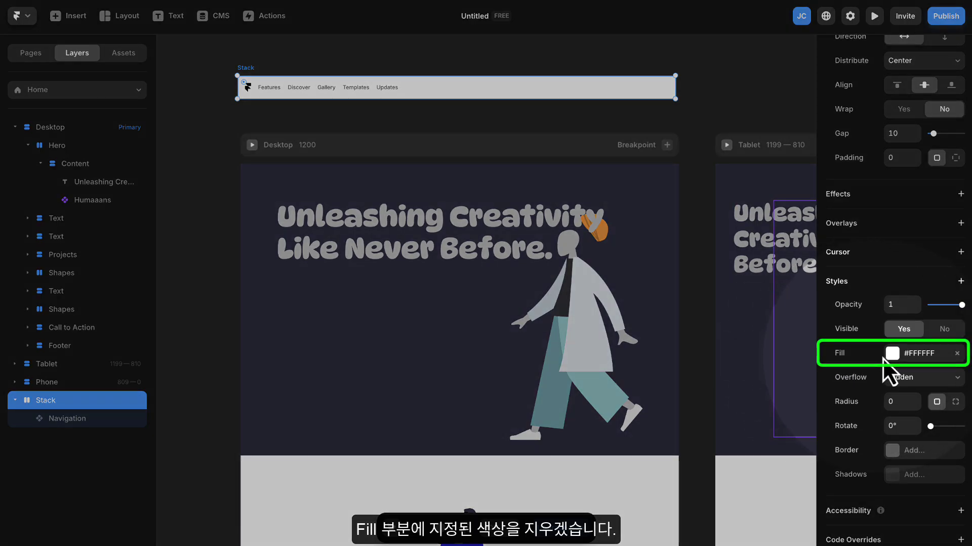
left_click(957, 356)
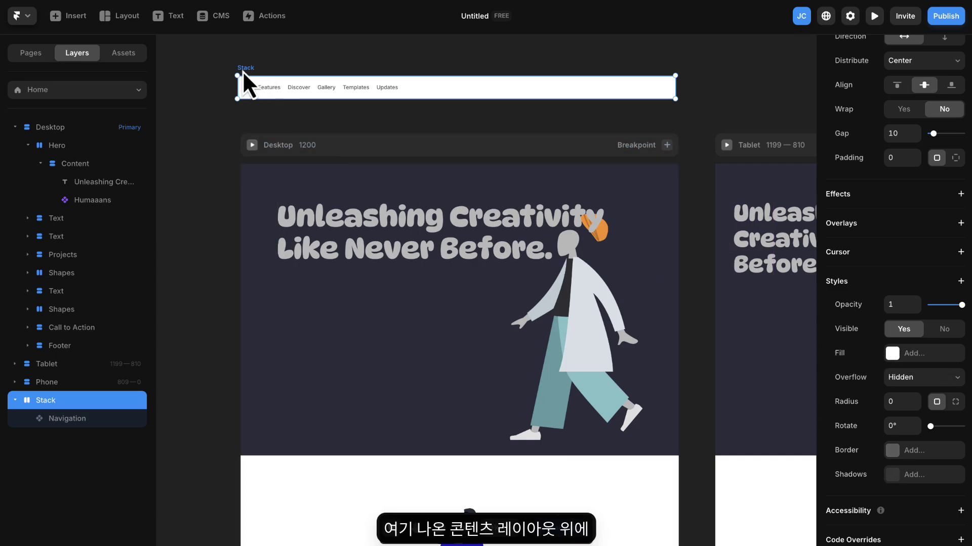
Move the navigation stack into the Desktop Hero above Content and set the Hero's layout direction to vertical
left_click_drag(243, 72, 276, 234)
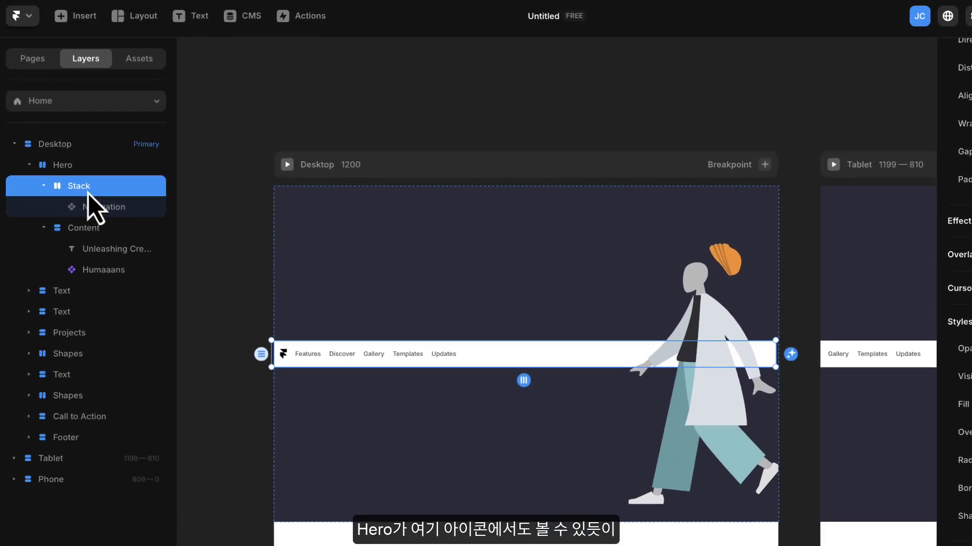
left_click(43, 172)
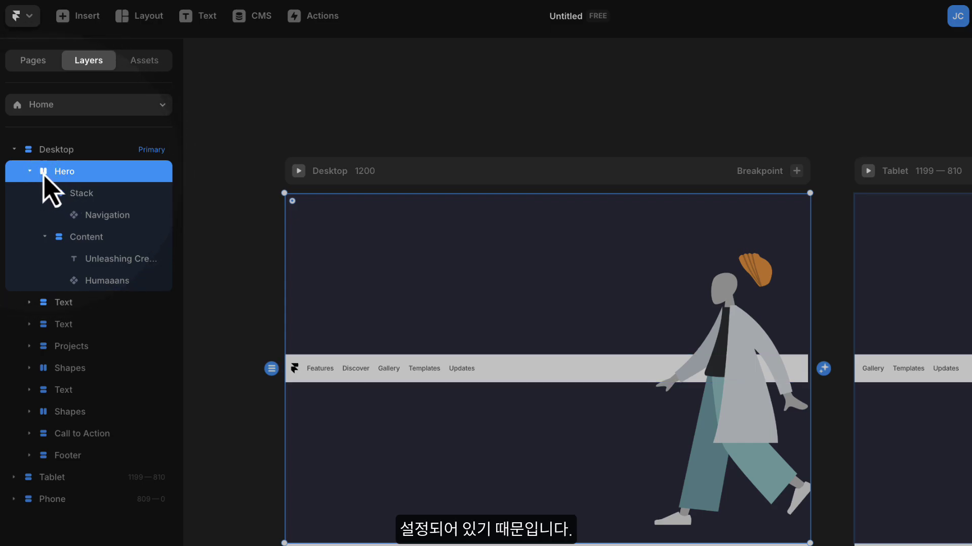
left_click(44, 193)
left_click(44, 216)
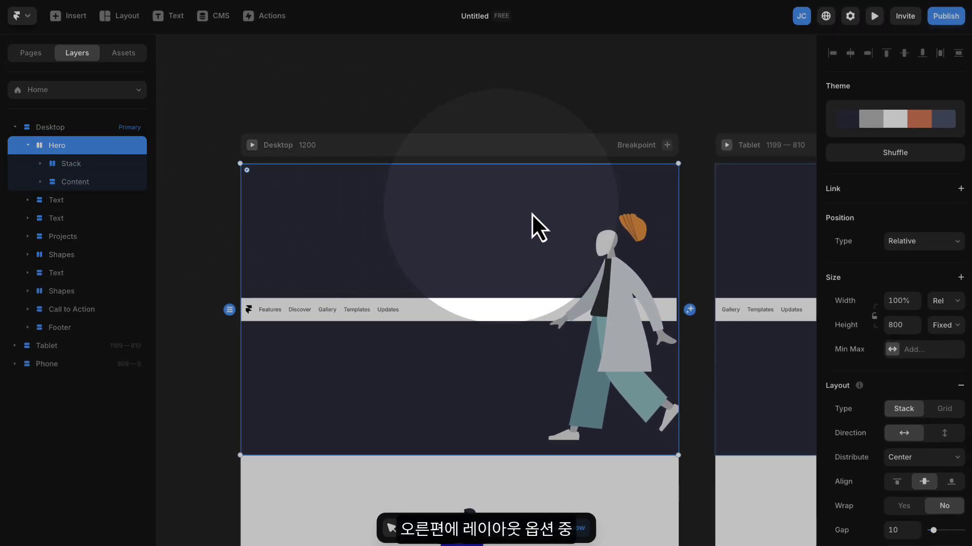
scroll(892, 309, "down", 2)
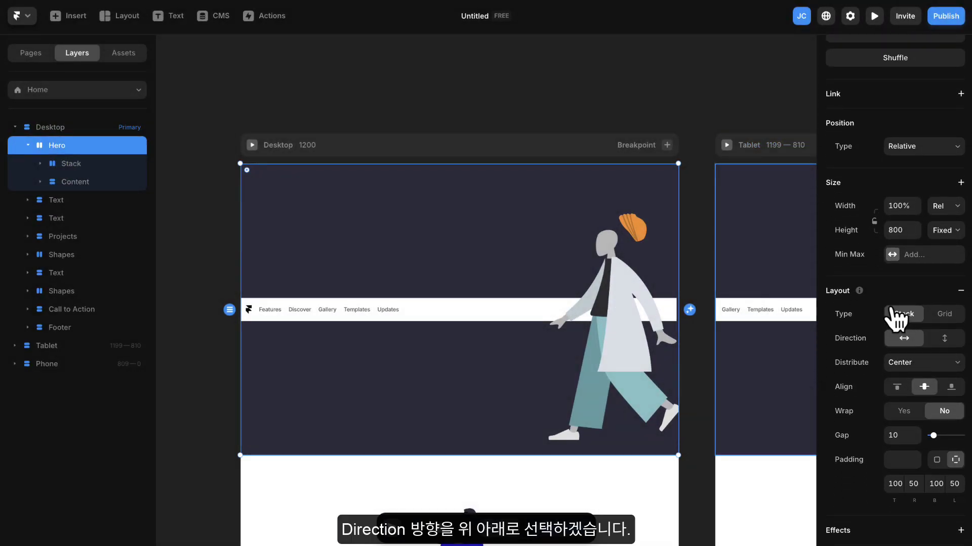
scroll(896, 319, "down", 1)
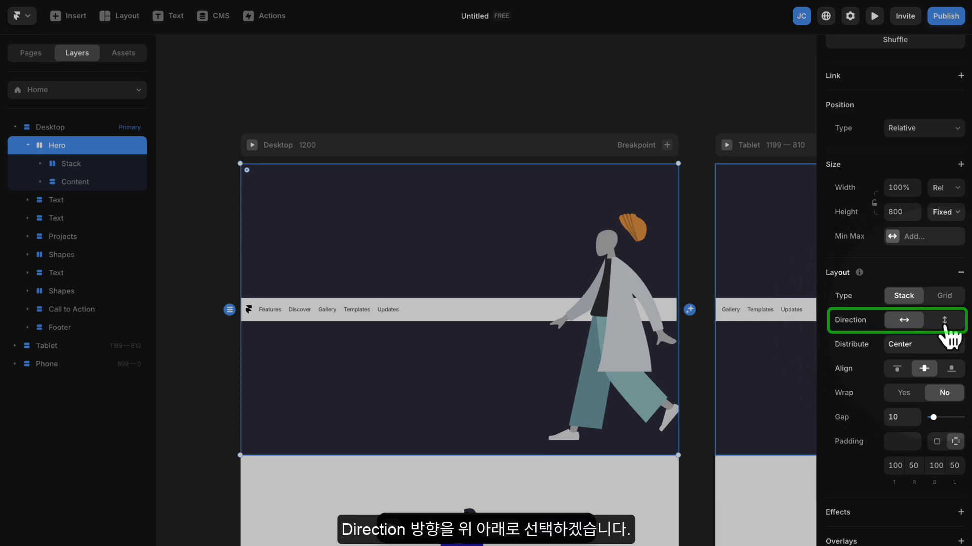
left_click(944, 320)
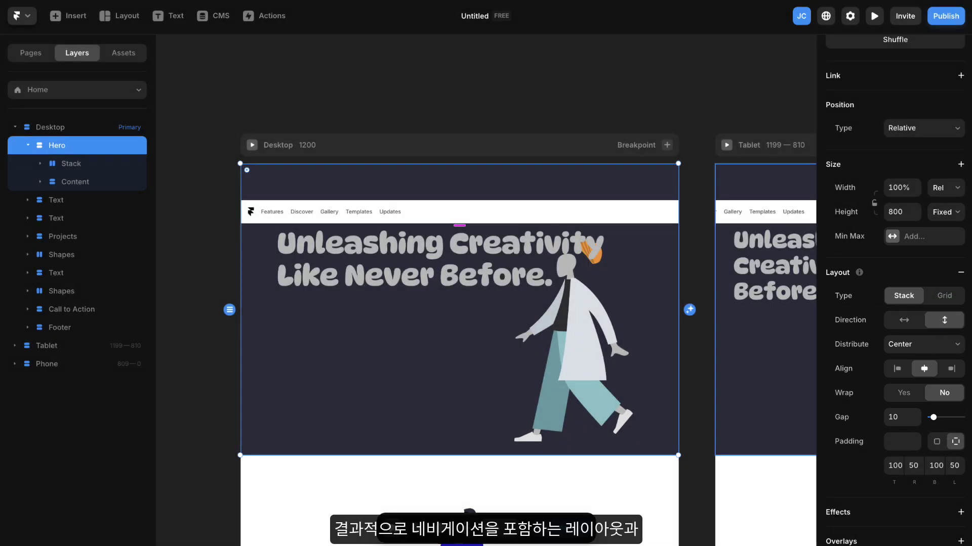
Set the Desktop Hero section's height to Fit Content
left_click(469, 105)
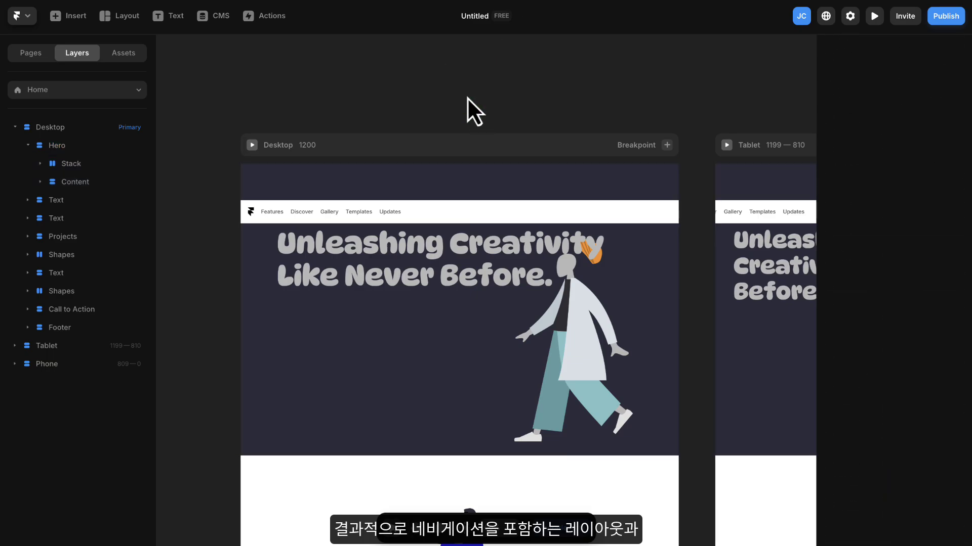
scroll(466, 97, "down", 3)
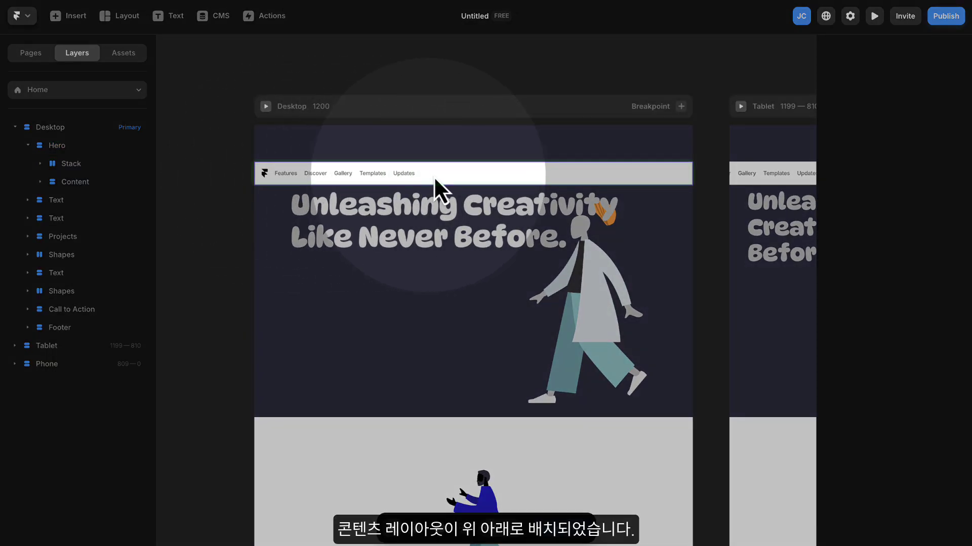
left_click(435, 177)
left_click(409, 299)
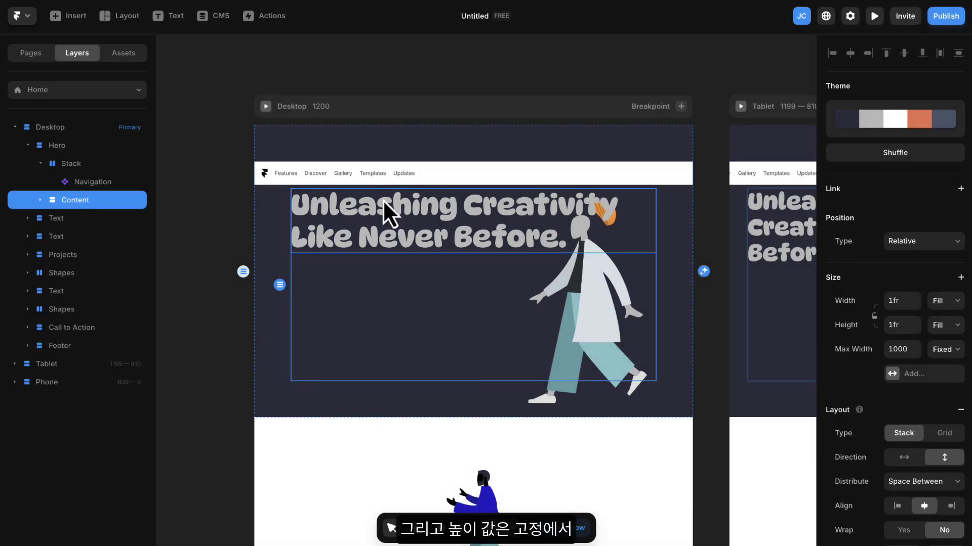
left_click(275, 223)
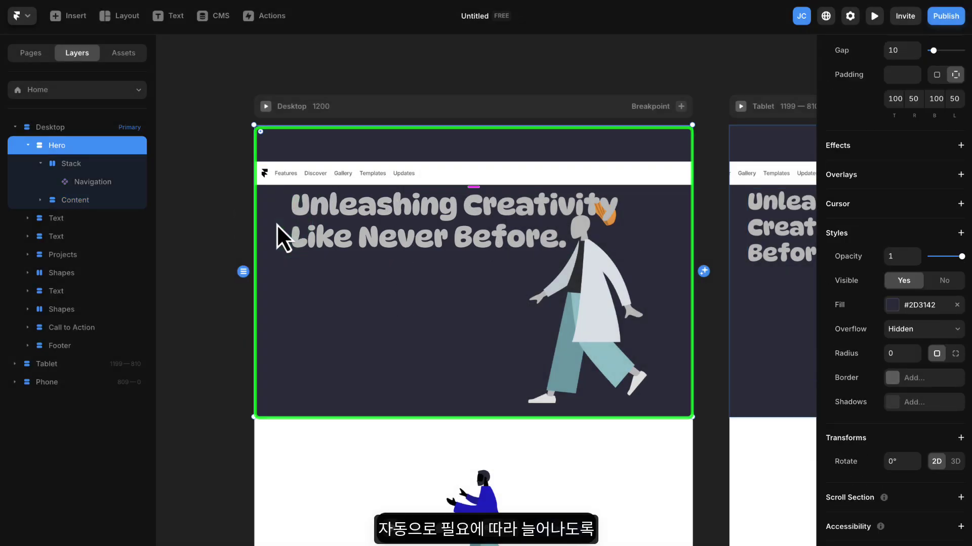
scroll(866, 233, "up", 10)
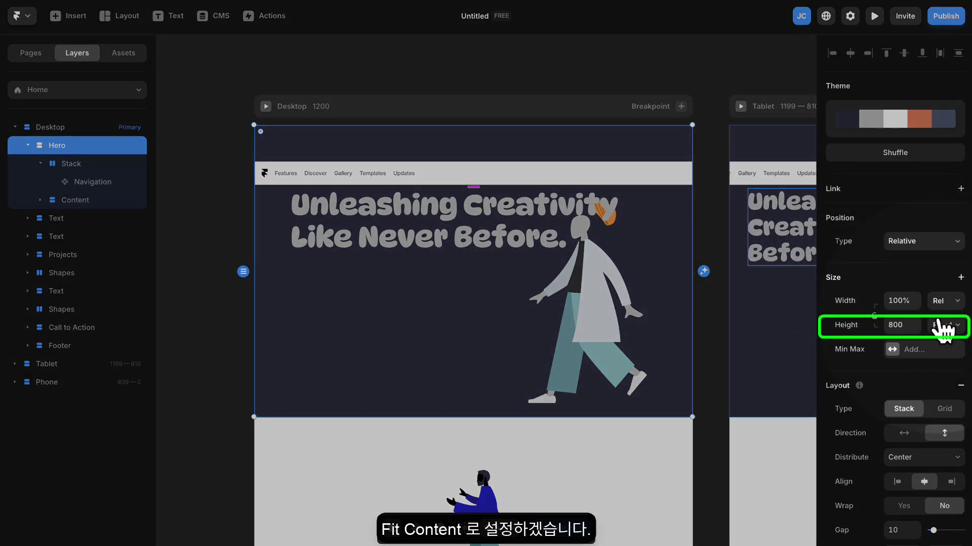
left_click(943, 326)
left_click(944, 377)
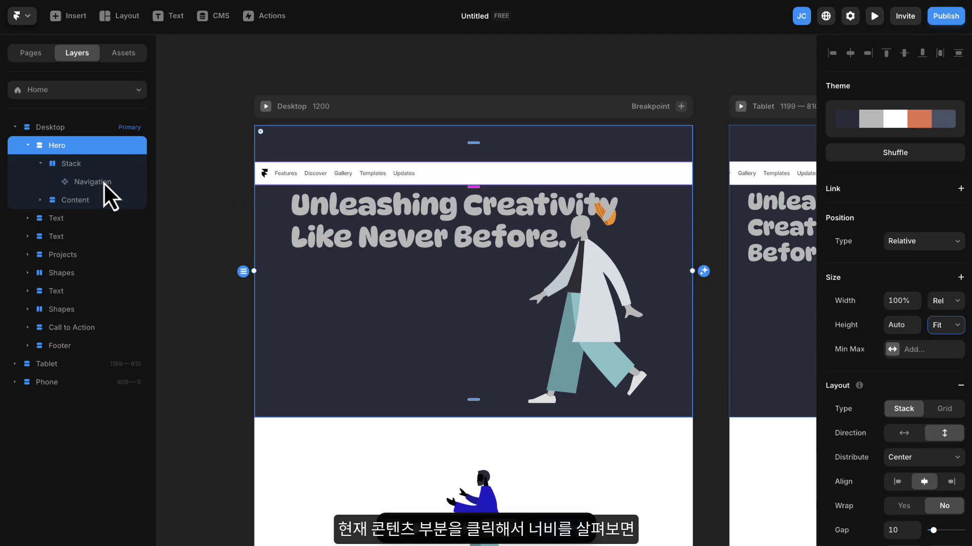
Set the width of the stack around the Navigation bar to Fill and its height to Fit Content
left_click(81, 201)
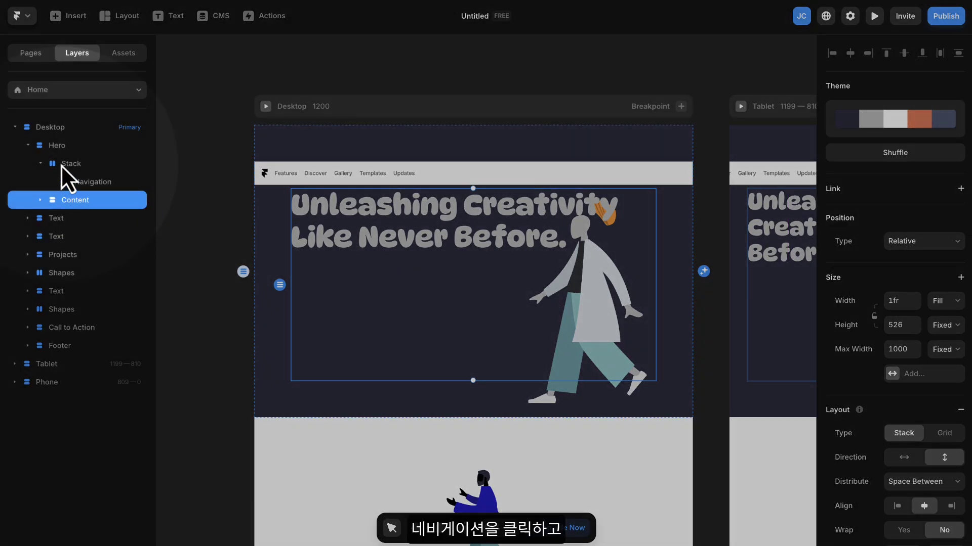
left_click(87, 169)
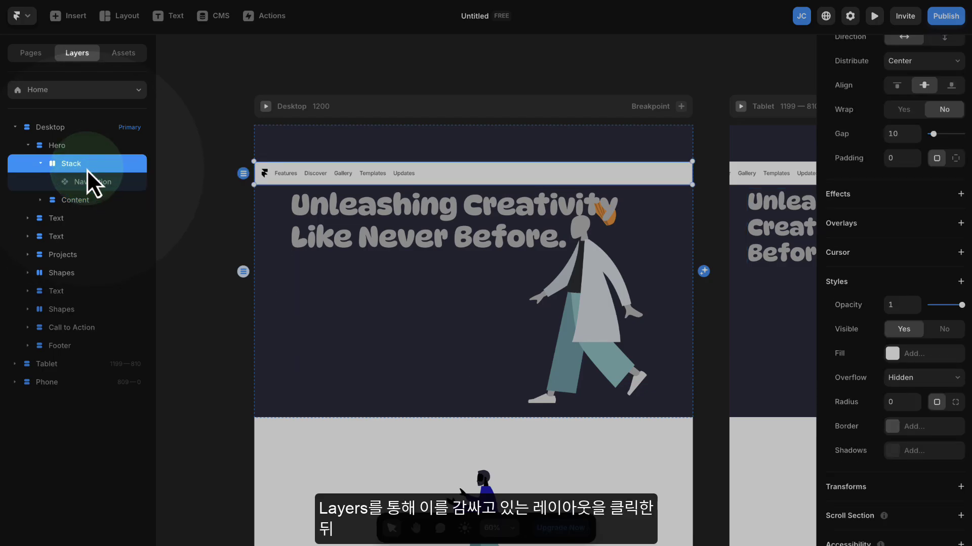
left_click(94, 181)
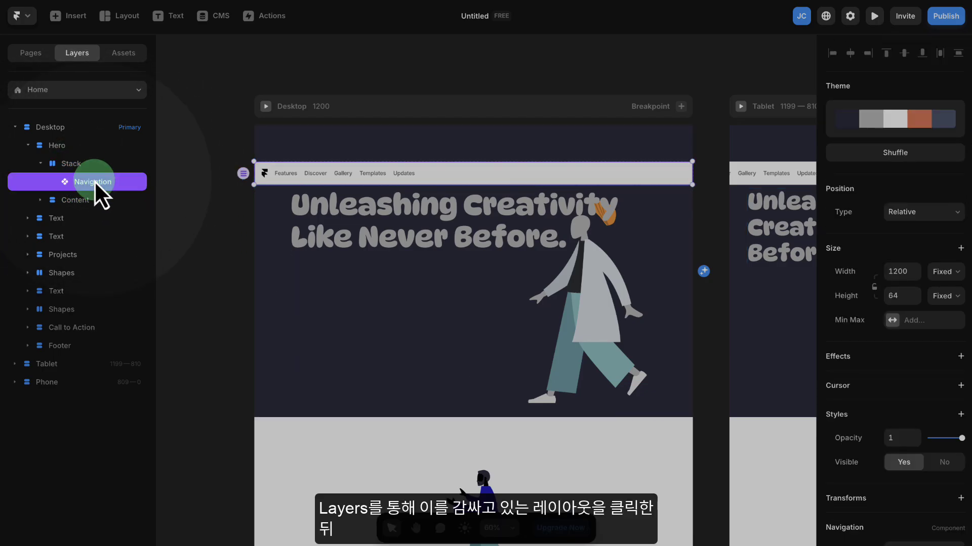
left_click(90, 167)
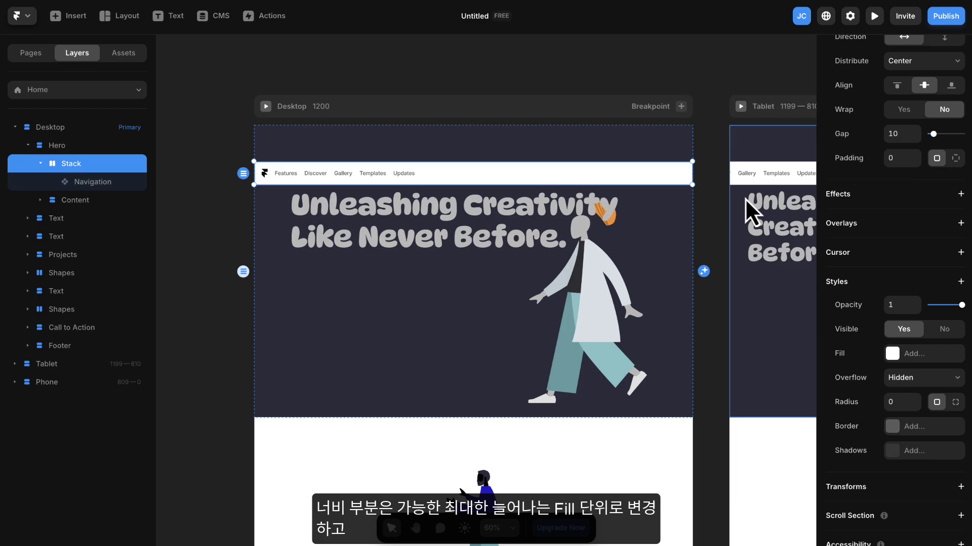
scroll(889, 218, "up", 10)
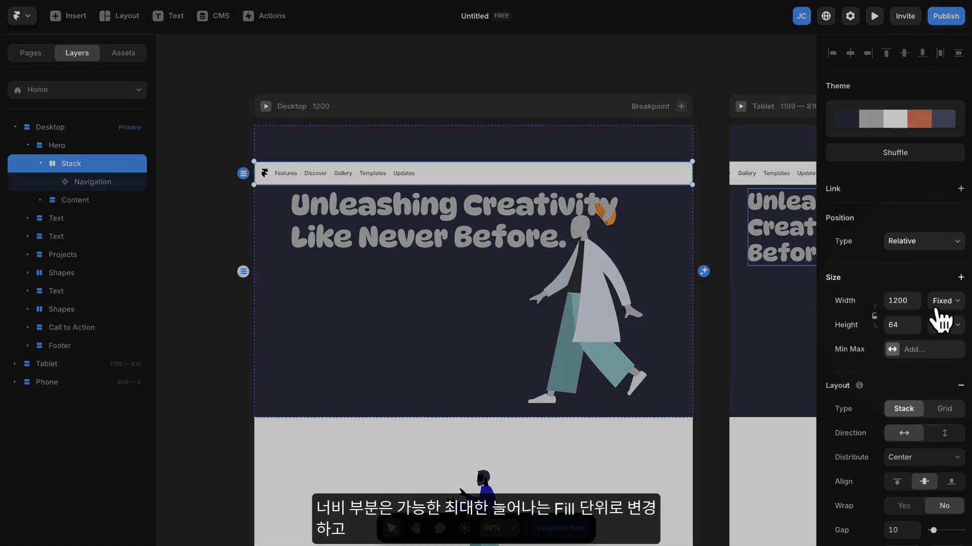
left_click(944, 303)
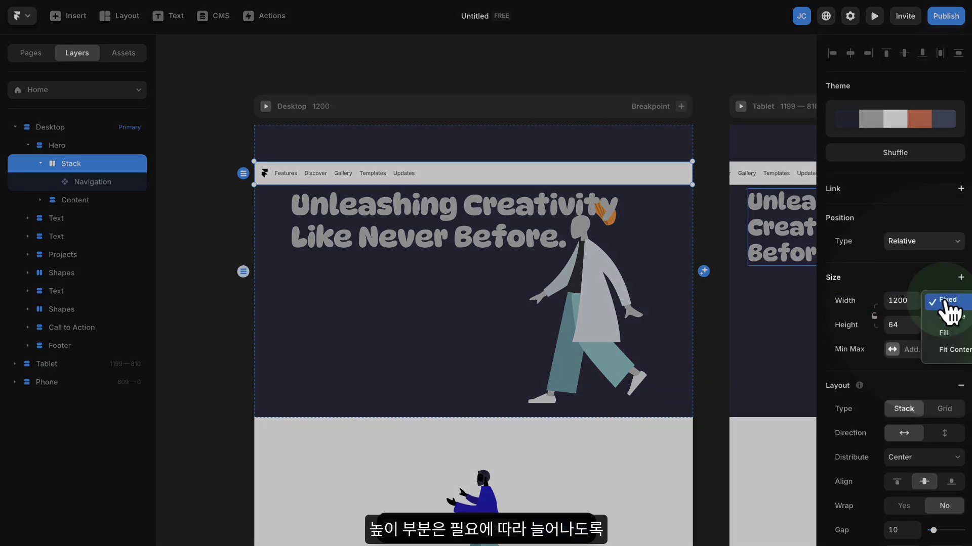
left_click(946, 345)
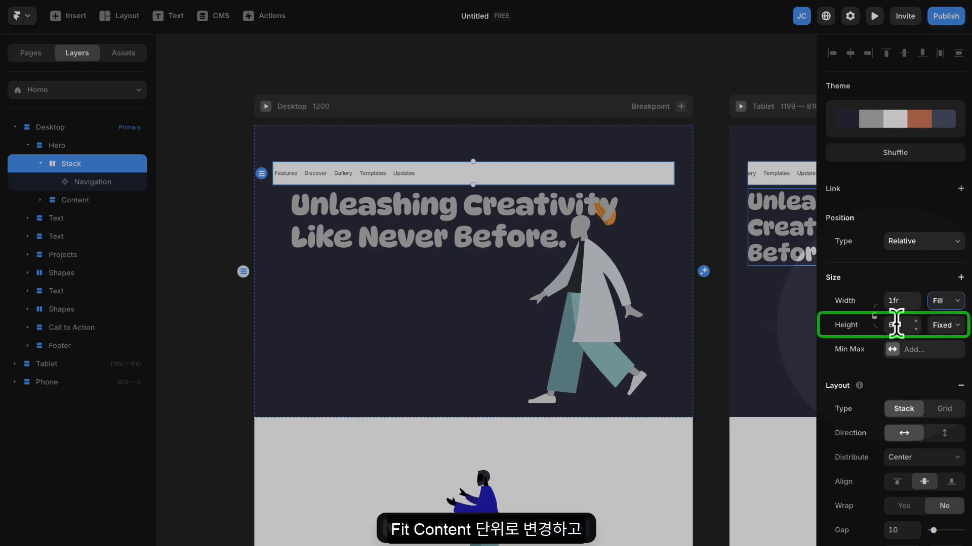
left_click(944, 330)
left_click(946, 374)
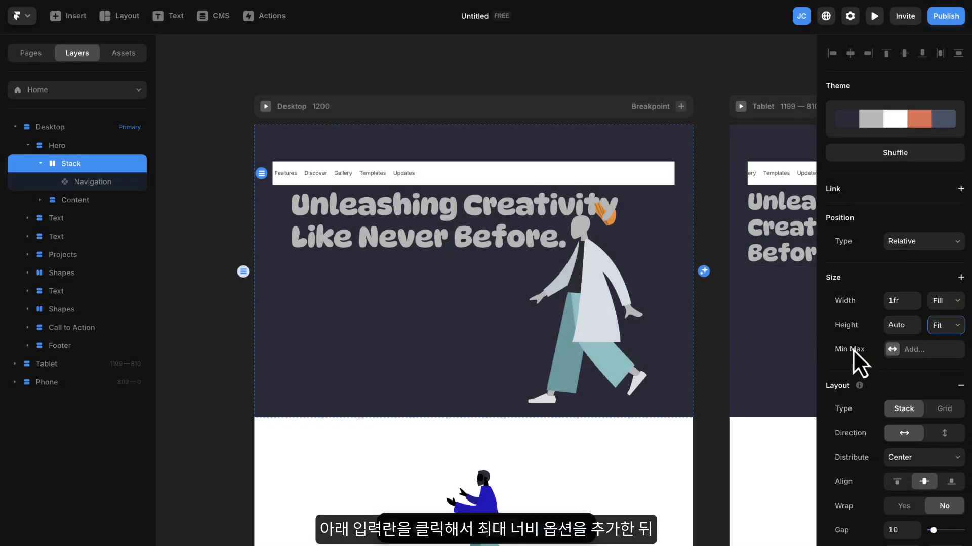
Add a maximum width of 1000 to the navigation stack in the Hero
left_click(915, 350)
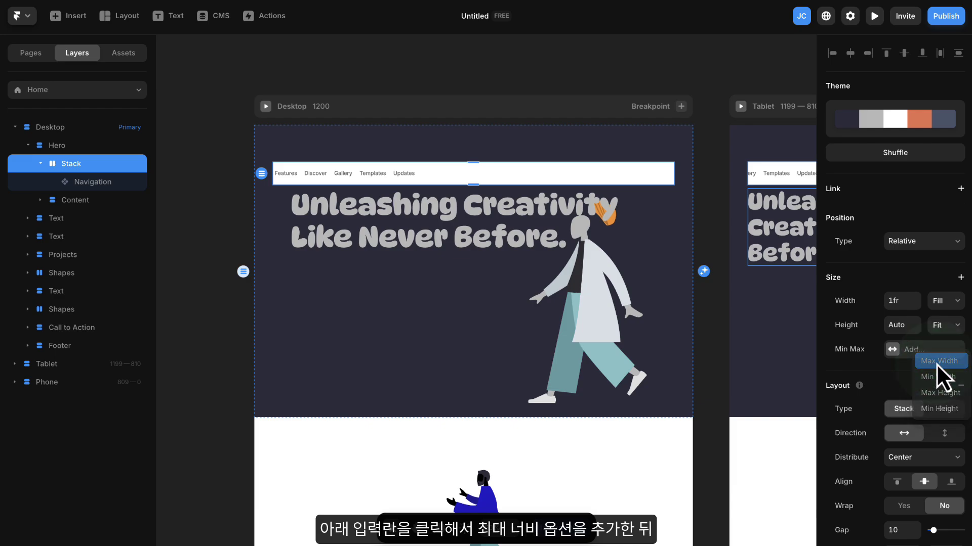
left_click(937, 361)
left_click(942, 350)
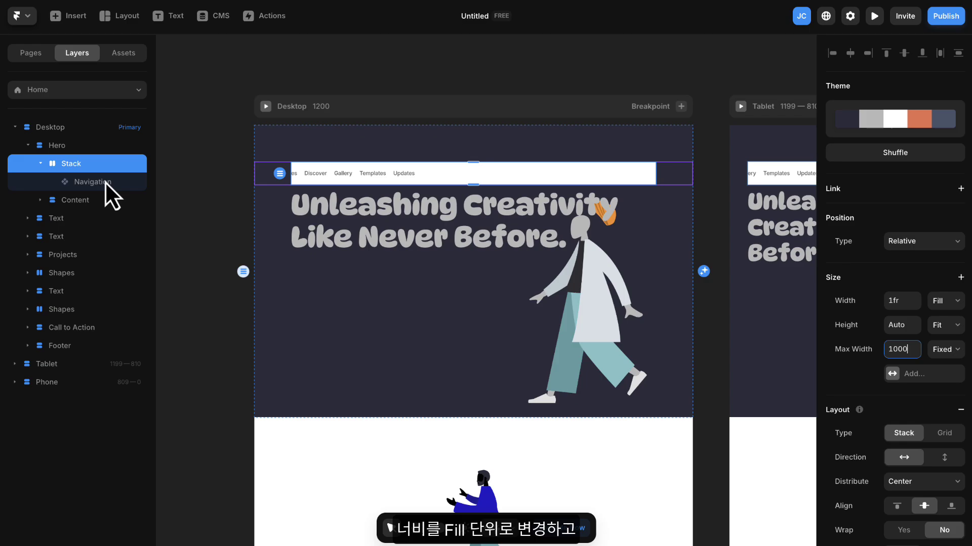
Set the Navigation component inside the stack to Fill width and Fit Content height
left_click(102, 182)
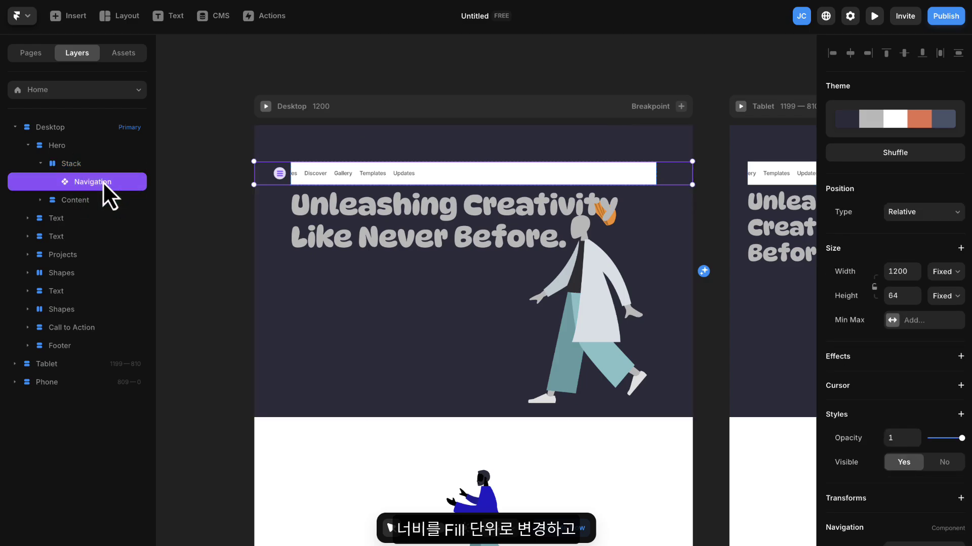
left_click(941, 273)
left_click(944, 305)
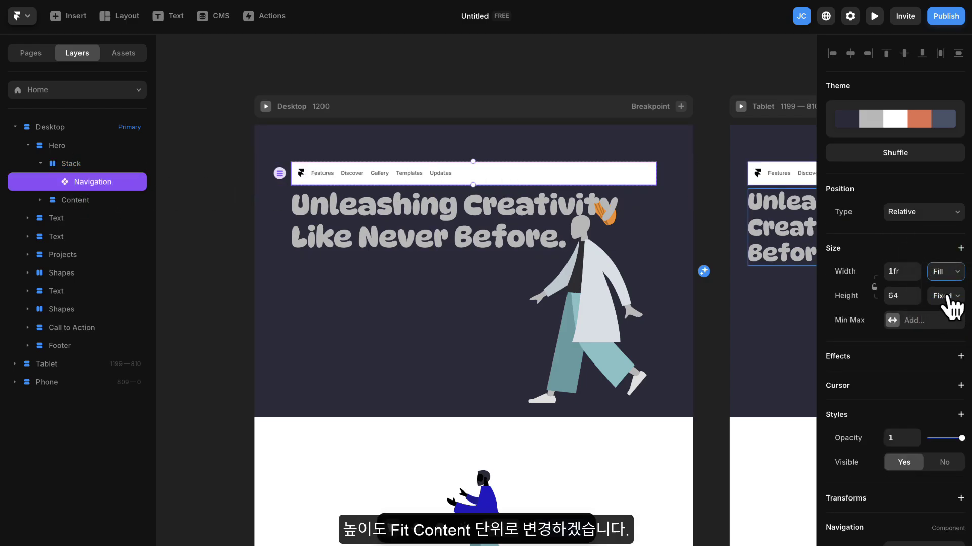
left_click(944, 296)
left_click(953, 346)
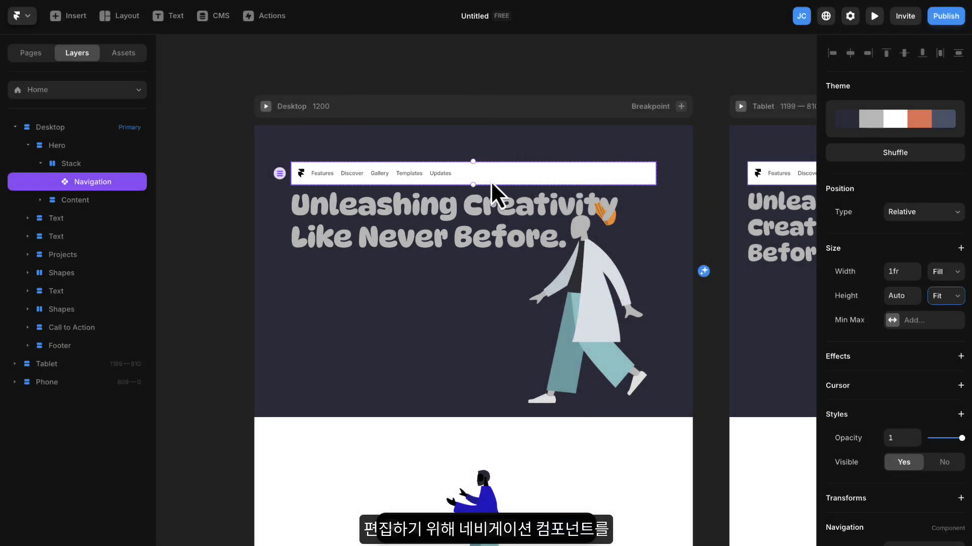
Open the Navigation component for editing and look over its Desktop, Phone and Phone Open variants
left_click(528, 174)
double_click(528, 174)
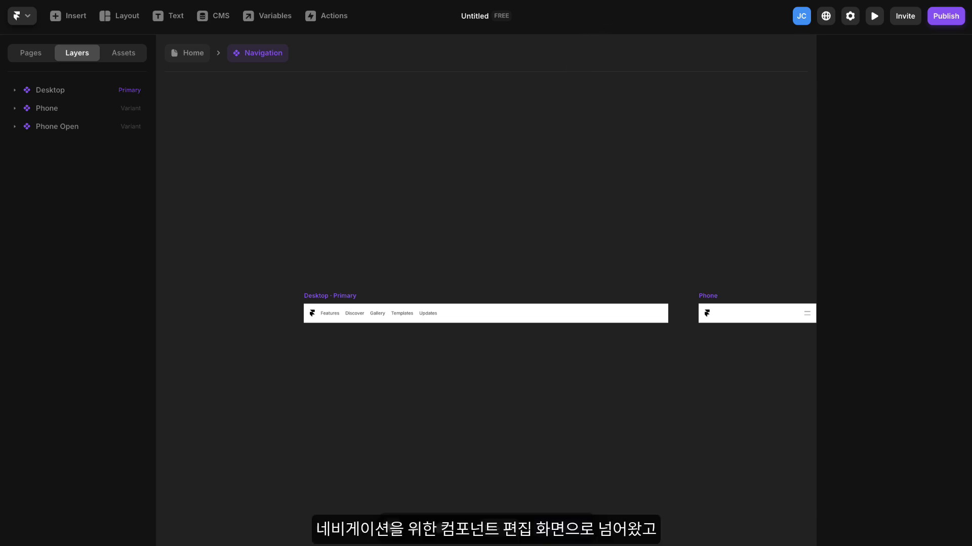
left_click_drag(637, 271, 581, 227)
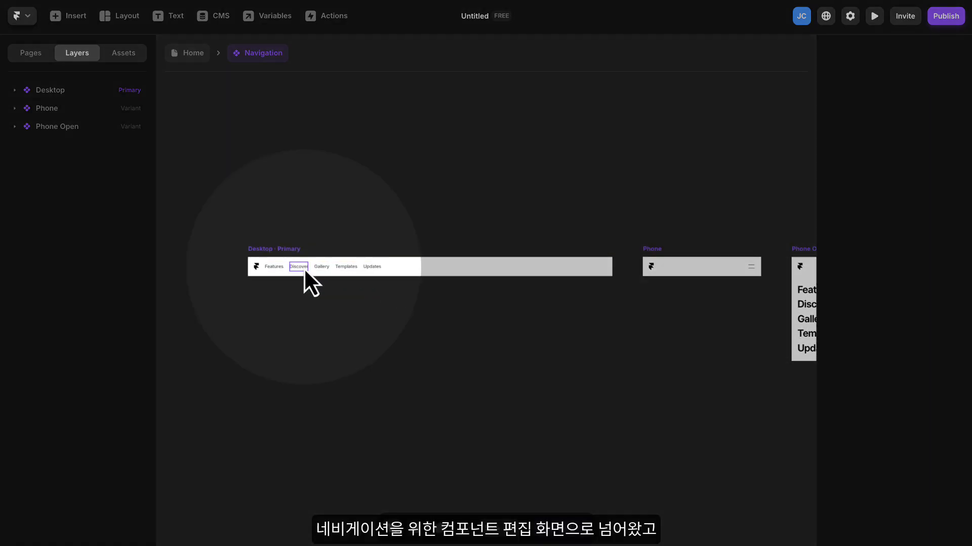
left_click_drag(698, 301, 576, 309)
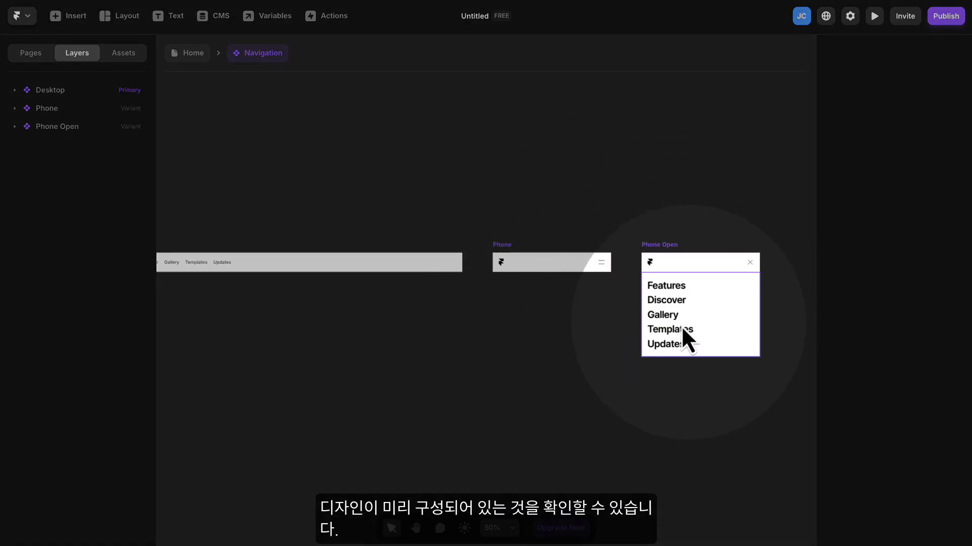
scroll(379, 252, "down", 2)
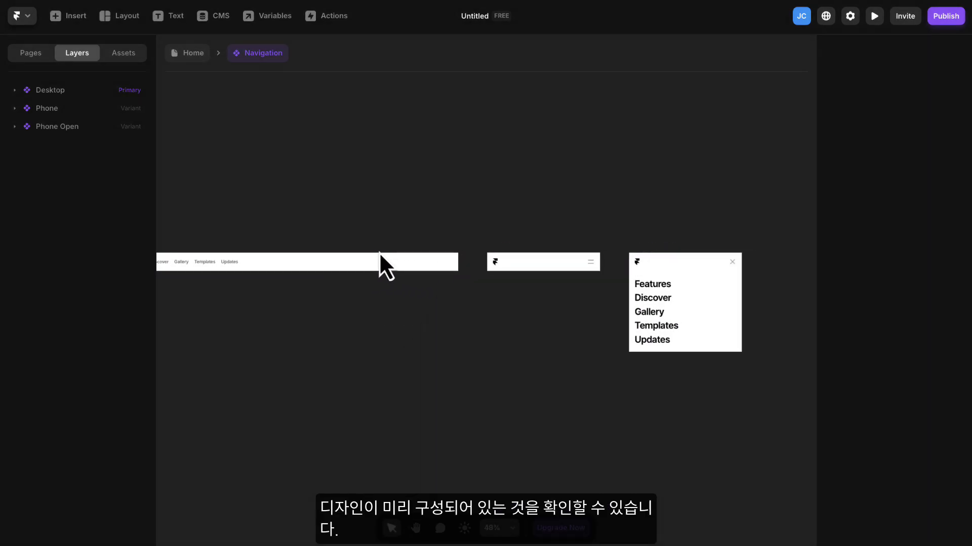
left_click_drag(338, 216, 402, 187)
left_click(200, 226)
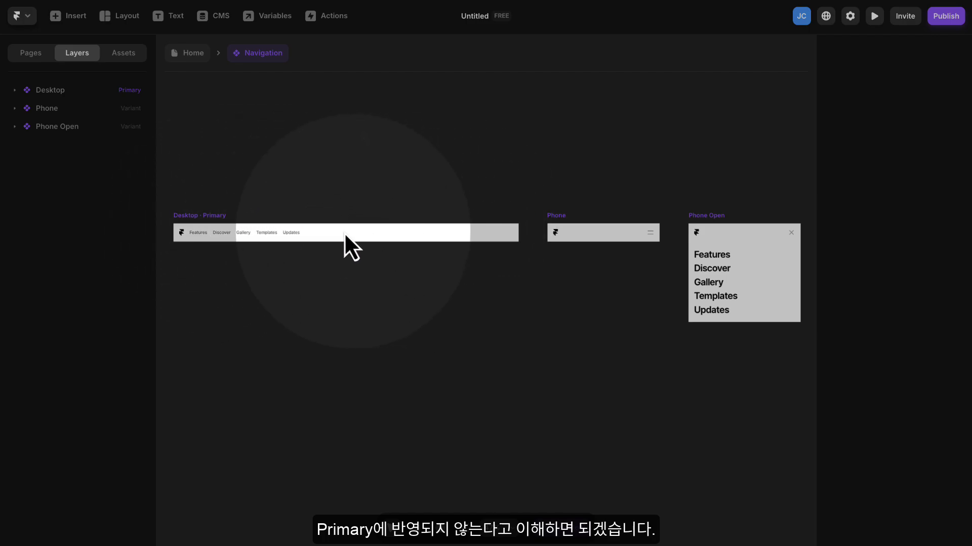
Distribute the contents of the Navigation component's primary Desktop variant with Space Between
scroll(212, 224, "down", 1)
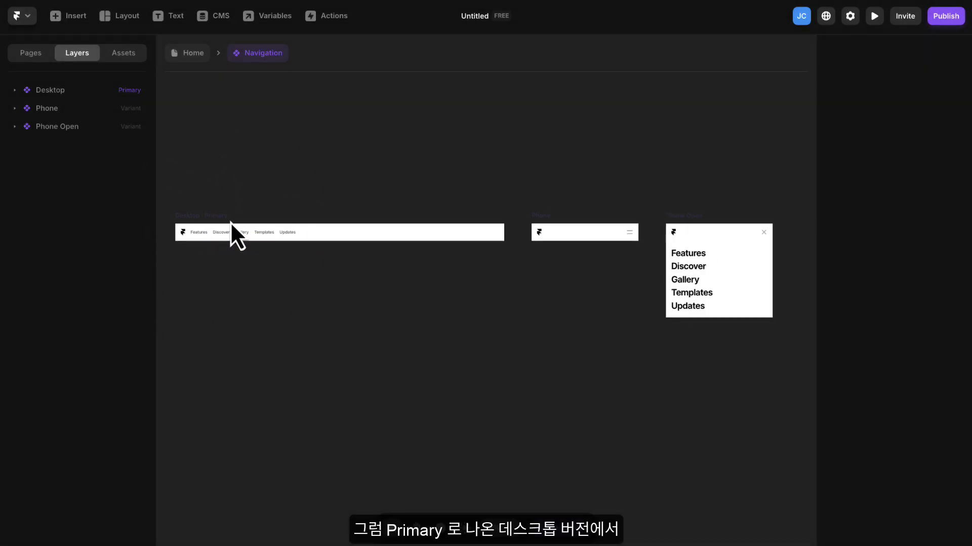
scroll(234, 221, "up", 2)
left_click_drag(273, 237, 430, 228)
scroll(492, 243, "up", 1)
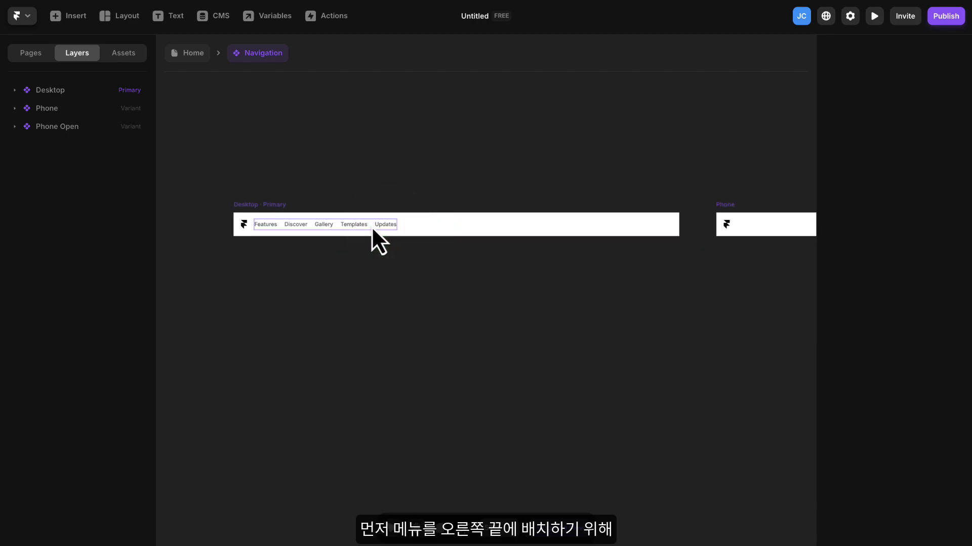
left_click(260, 205)
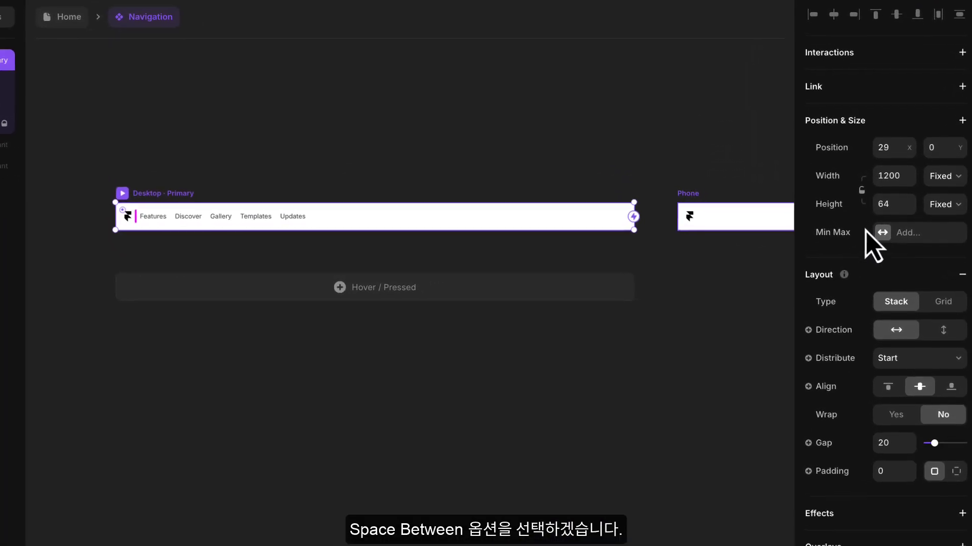
scroll(865, 230, "down", 3)
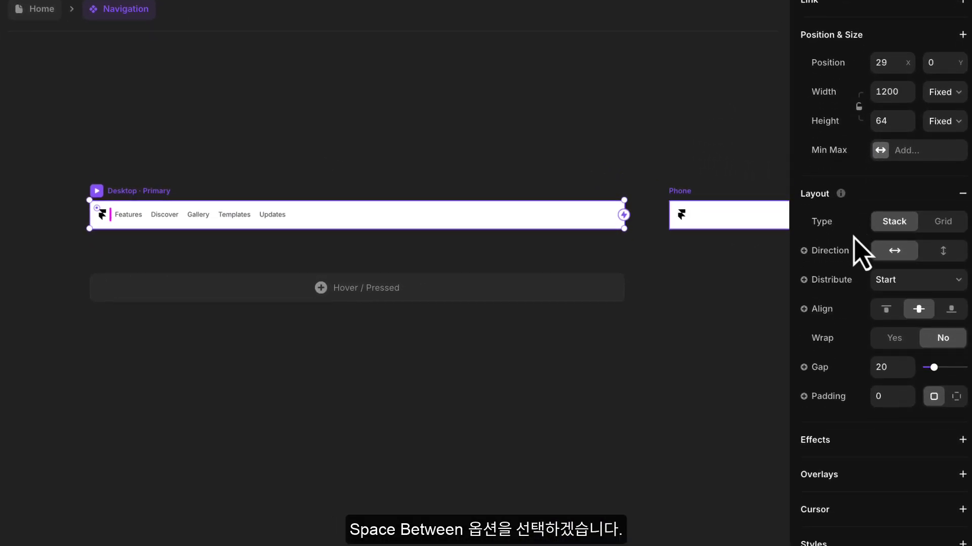
left_click(892, 281)
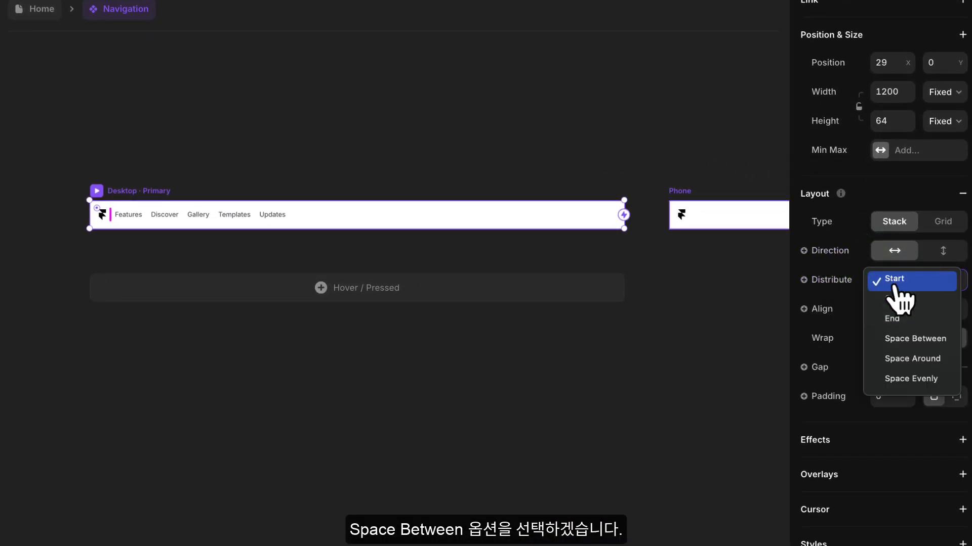
left_click(902, 339)
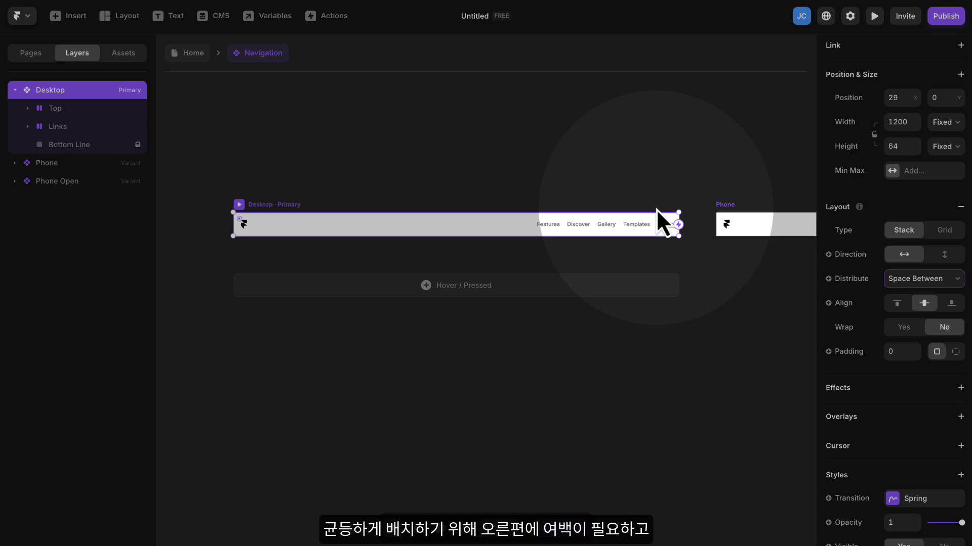
Give the Links stack in the Desktop variant a padding of 20 on its right side only
left_click(582, 203)
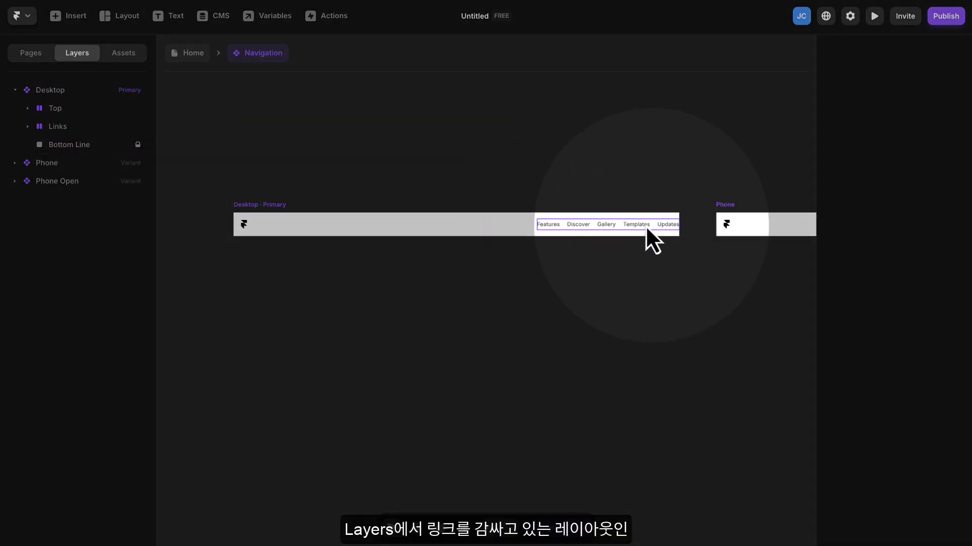
left_click(546, 224)
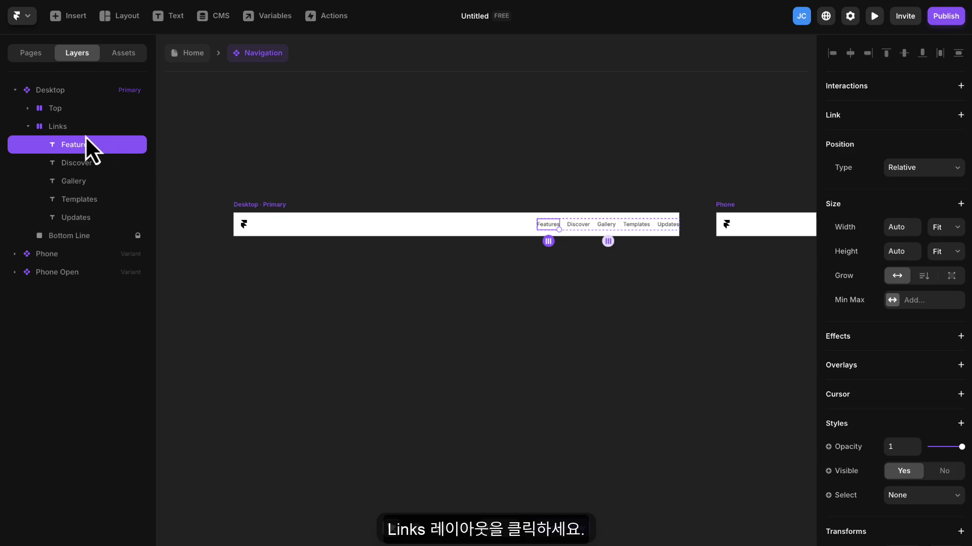
left_click(60, 128)
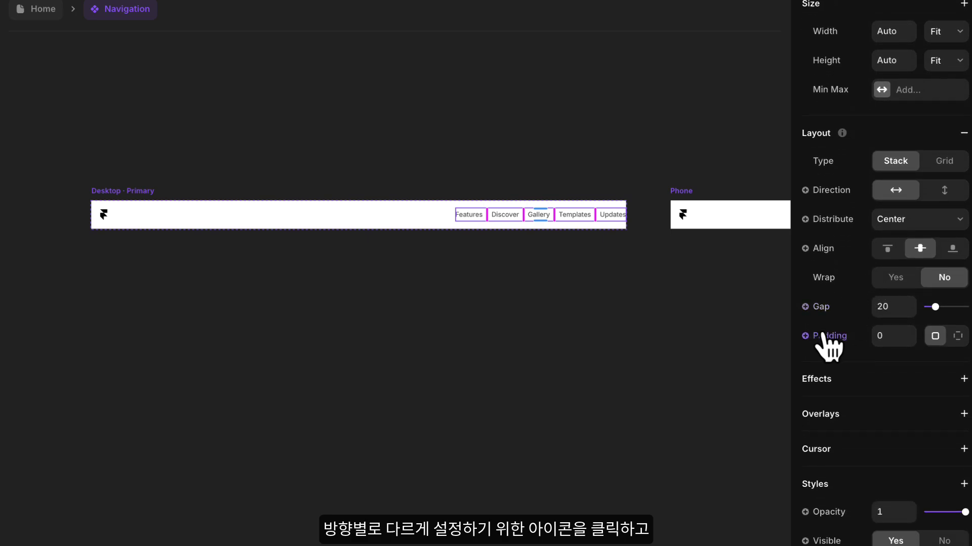
left_click(957, 337)
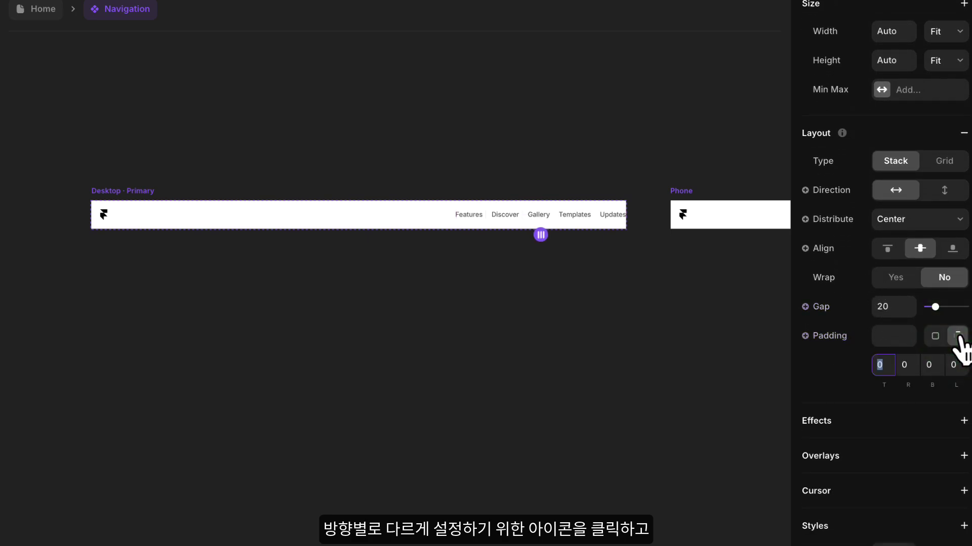
left_click(901, 362)
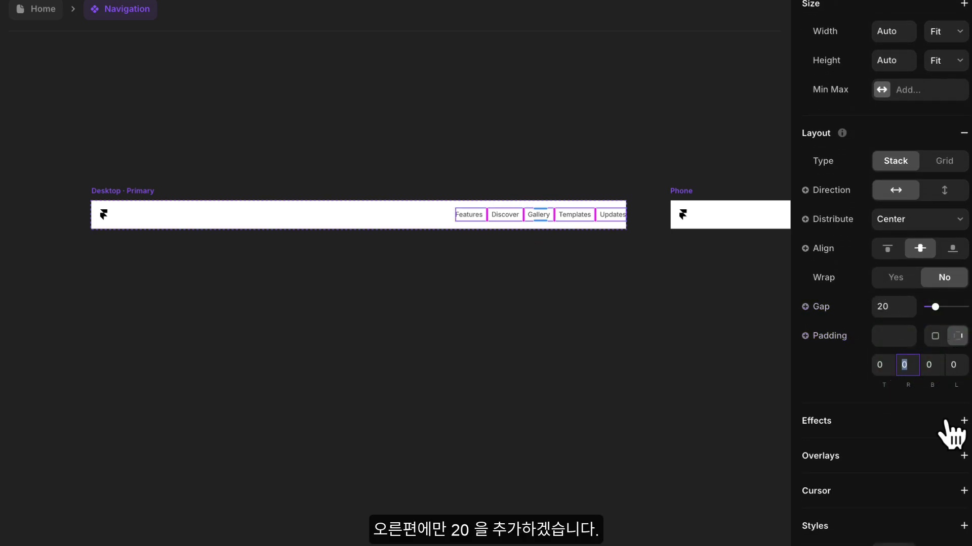
type("20")
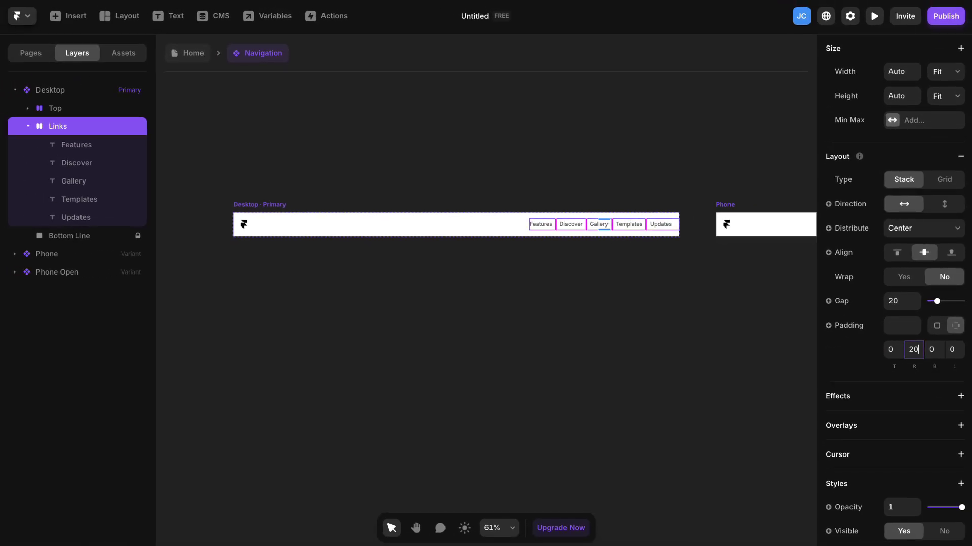
key("Return")
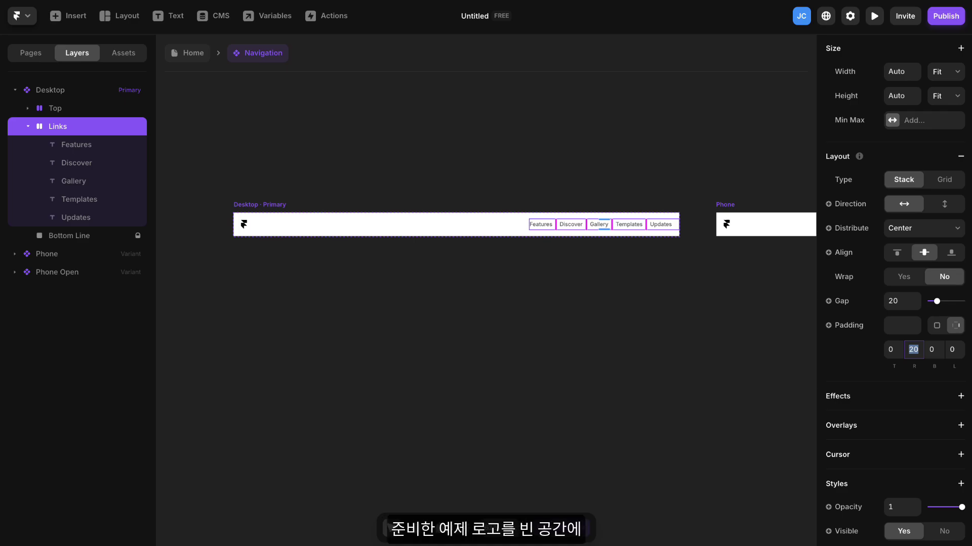
Add the bean_agency_logo.png image to the component canvas, in the empty space above the Desktop variant
left_click_drag(534, 104, 302, 147)
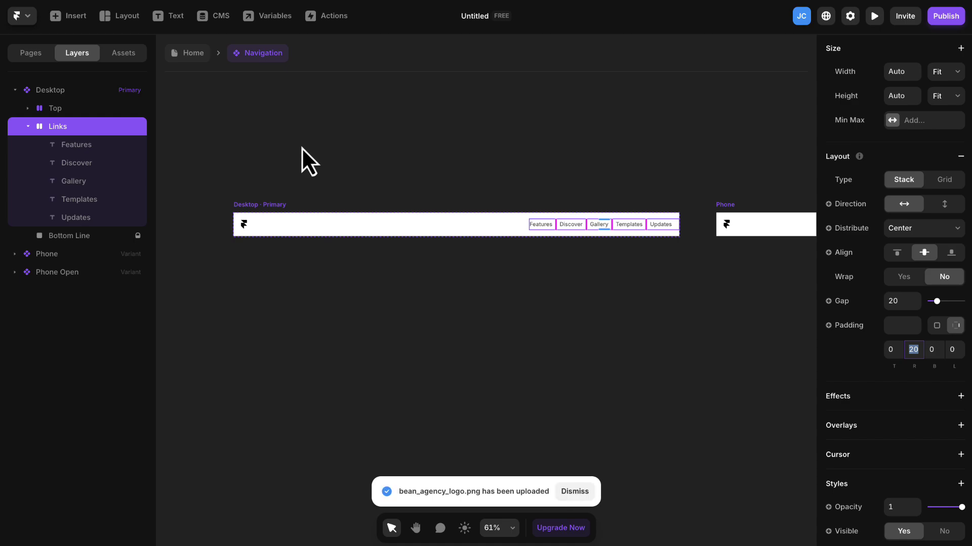
left_click_drag(275, 150, 336, 170)
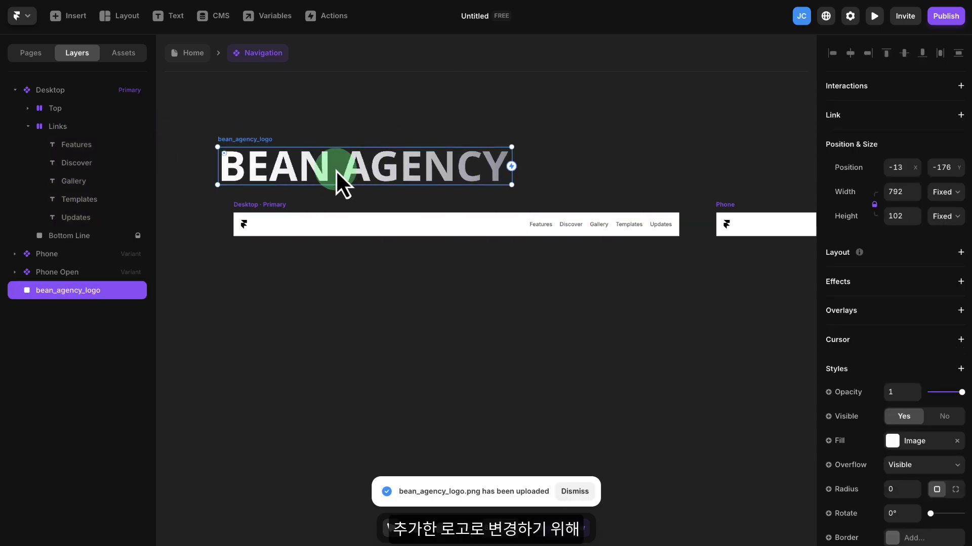
scroll(331, 199, "up", 2)
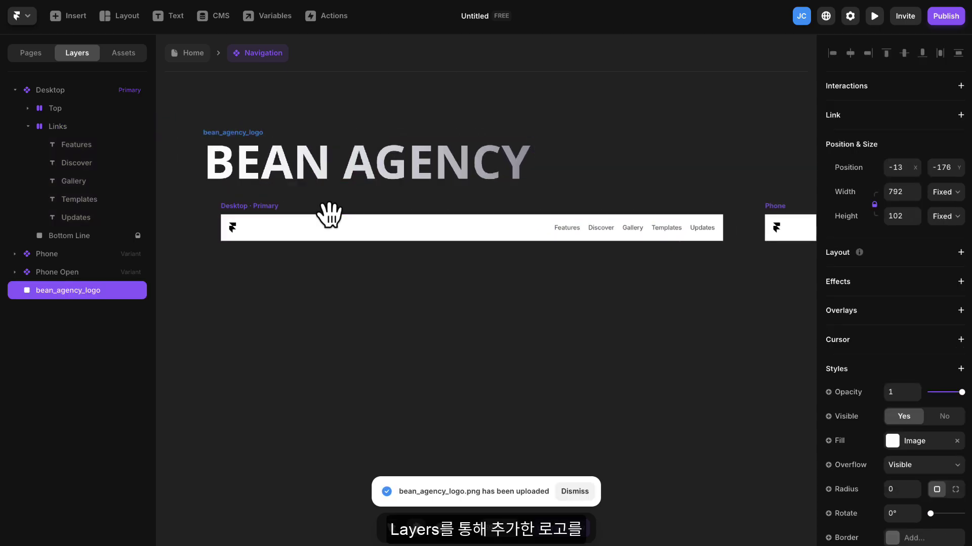
left_click_drag(330, 213, 360, 200)
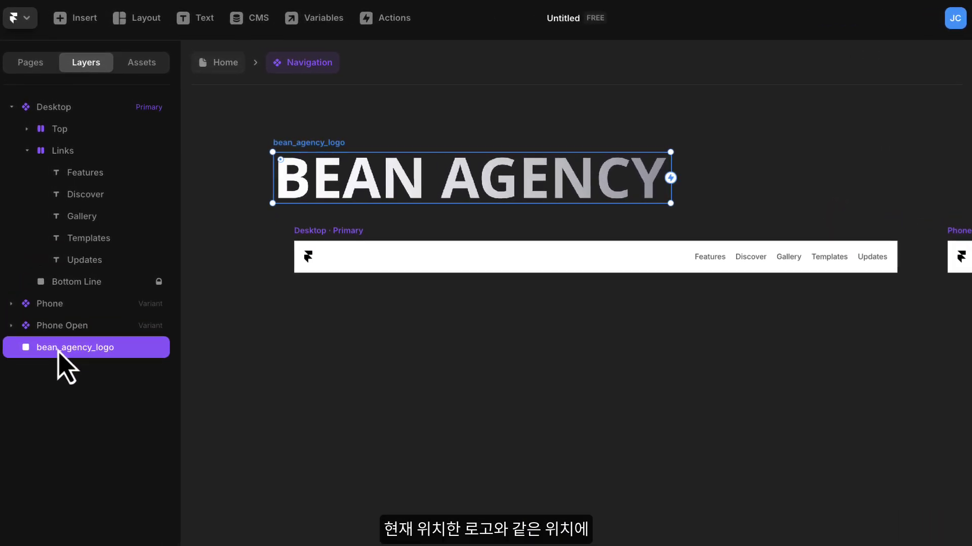
Move the bean_agency_logo image into the Desktop variant's Top stack, directly after the existing Logo graphic
left_click(27, 129)
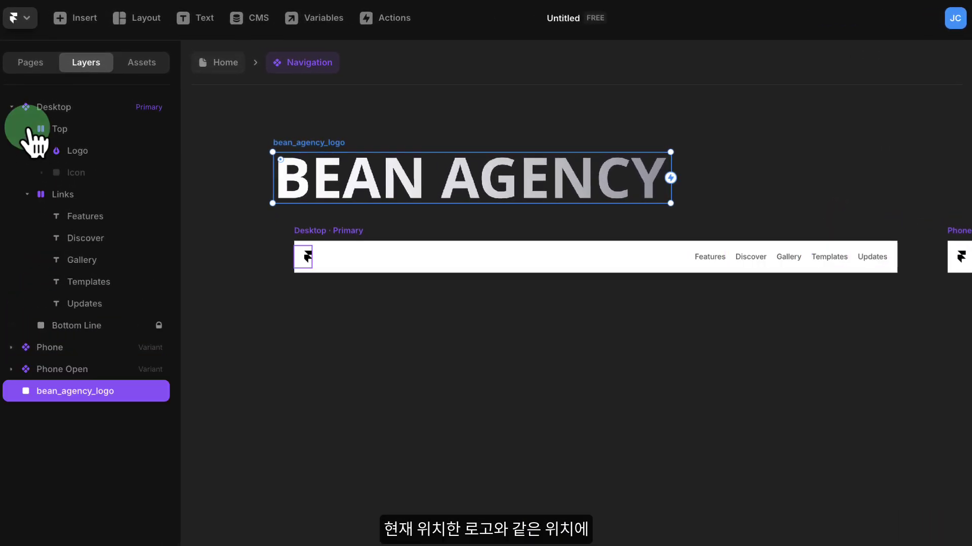
left_click(77, 150)
left_click(77, 393)
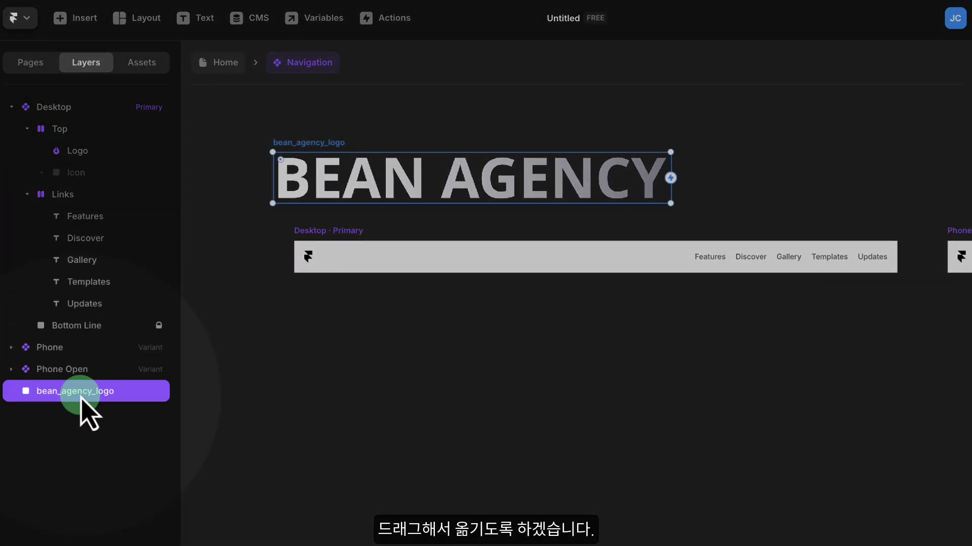
left_click_drag(78, 398, 107, 175)
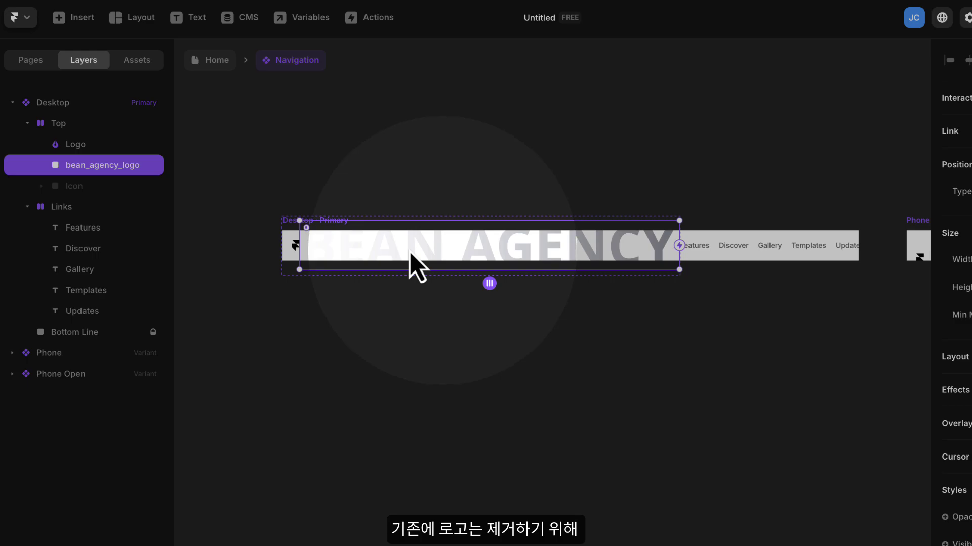
Delete the original Logo graphic from the Desktop variant's Top stack
left_click(305, 256)
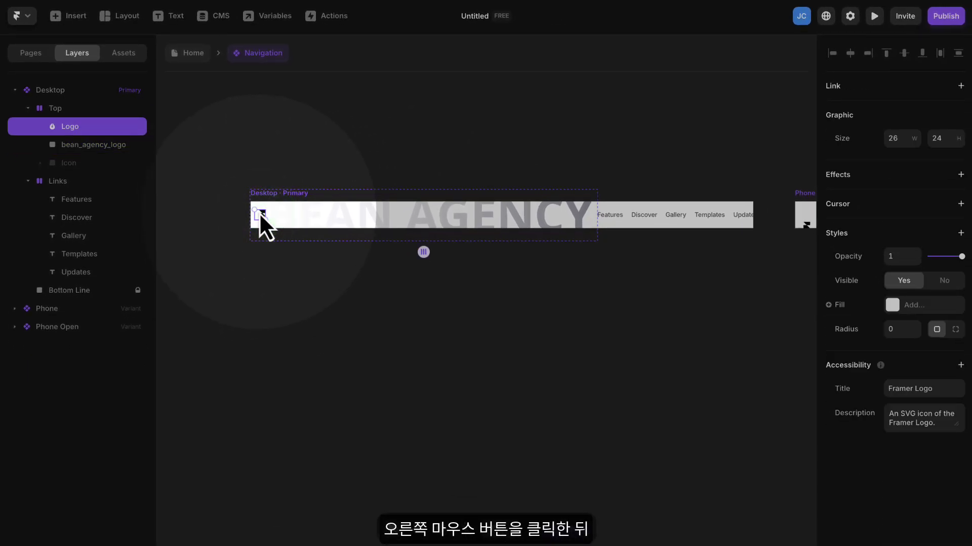
right_click(259, 213)
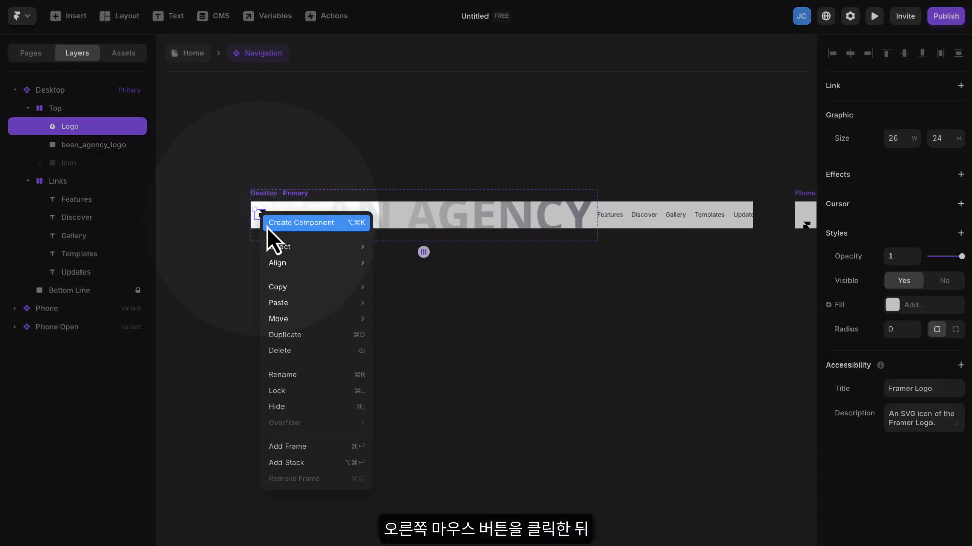
left_click(290, 351)
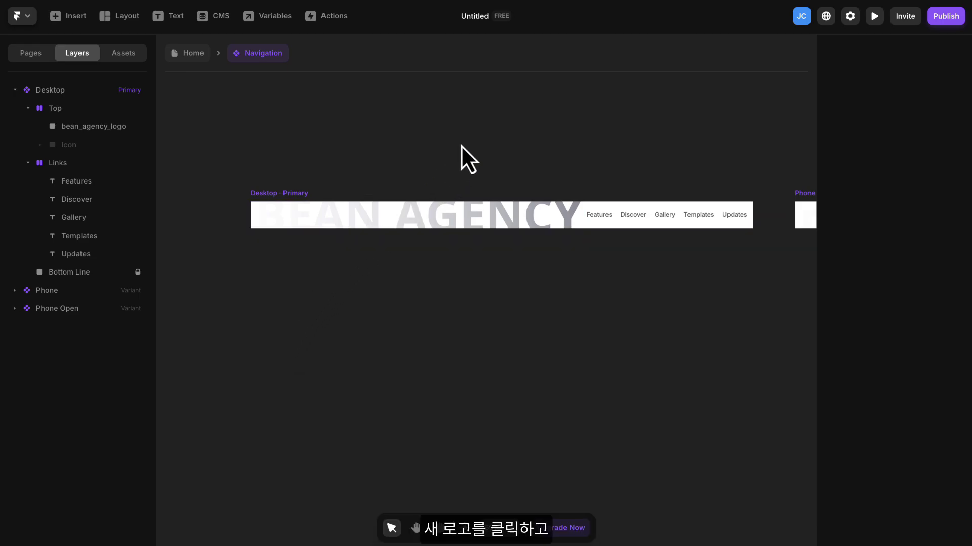
Set the width of the bean_agency_logo image in the Desktop variant to 180, keeping its proportions
left_click(427, 220)
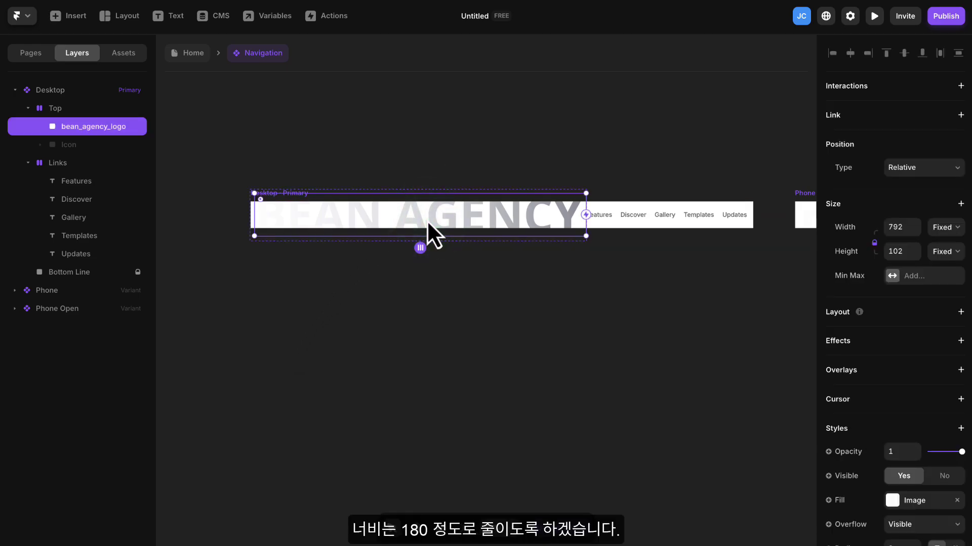
left_click(897, 227)
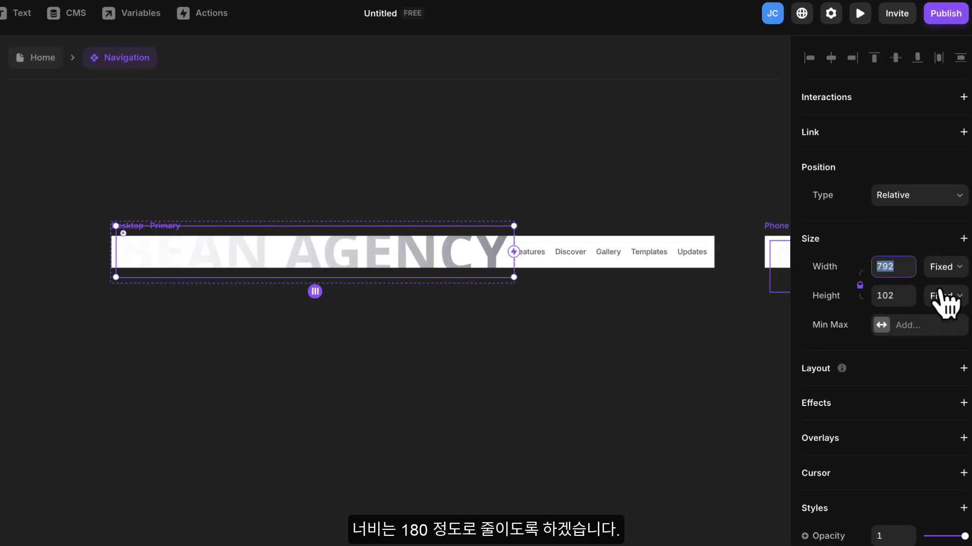
type("180")
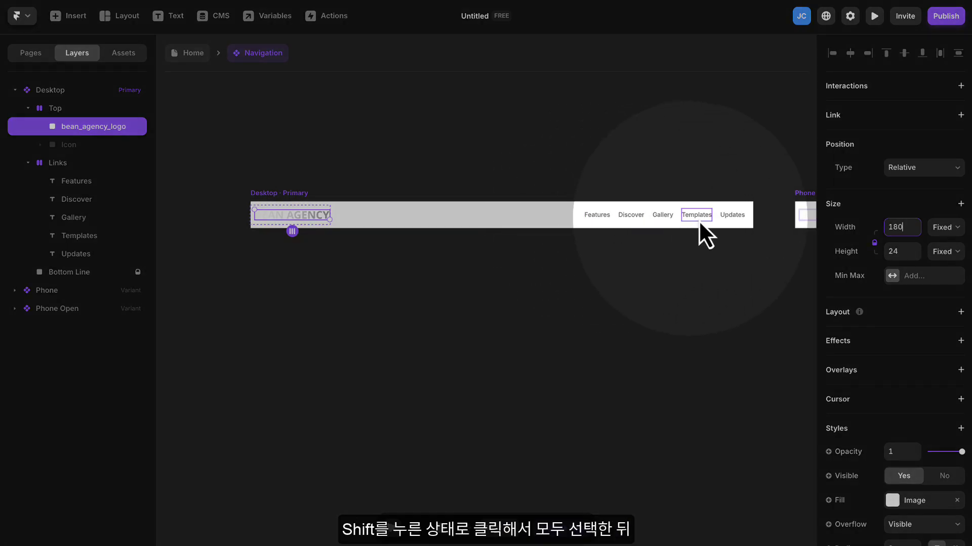
Set the font of all five Desktop links, Features, Discover, Gallery, Templates and Updates, to Noto Sans KR
left_click(597, 217, "shift")
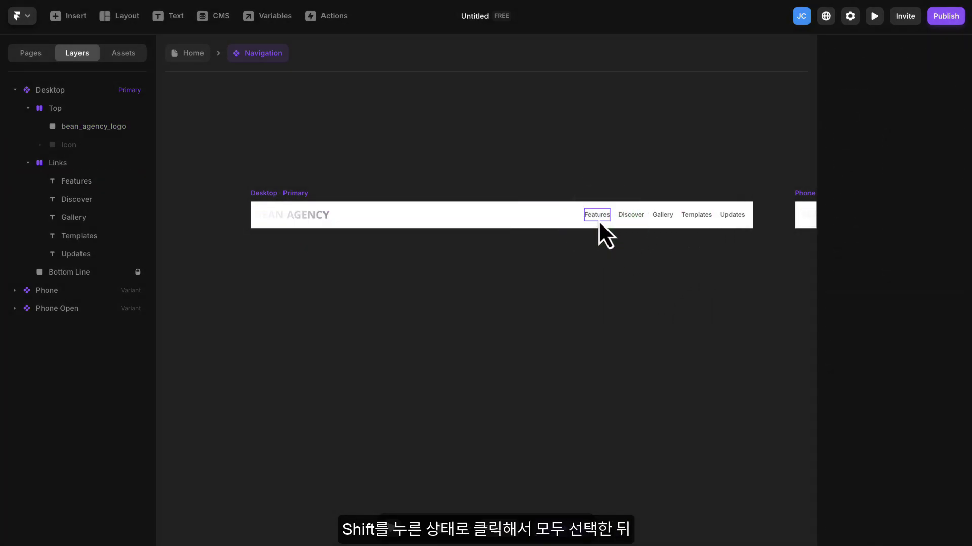
left_click(597, 217)
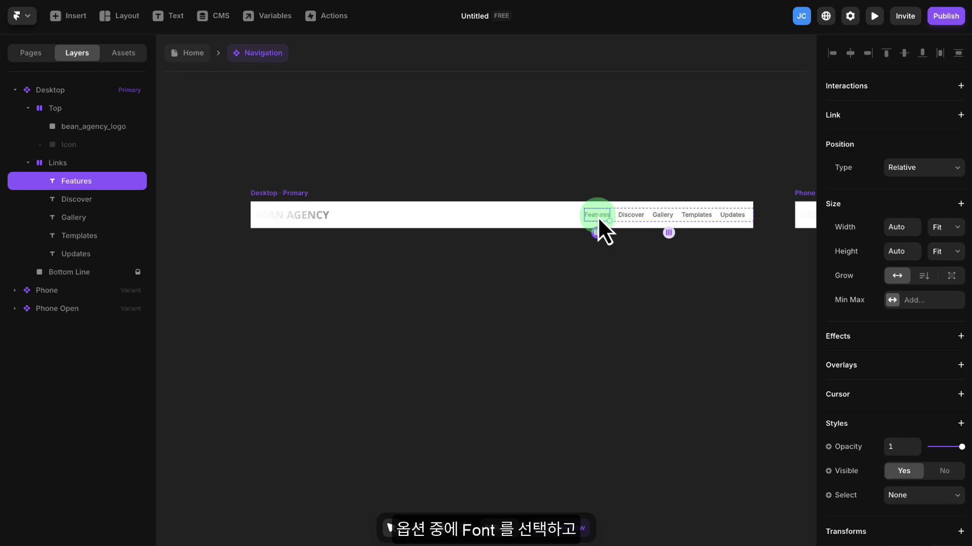
left_click(628, 217, "shift")
left_click(659, 216, "shift")
left_click(696, 217, "shift")
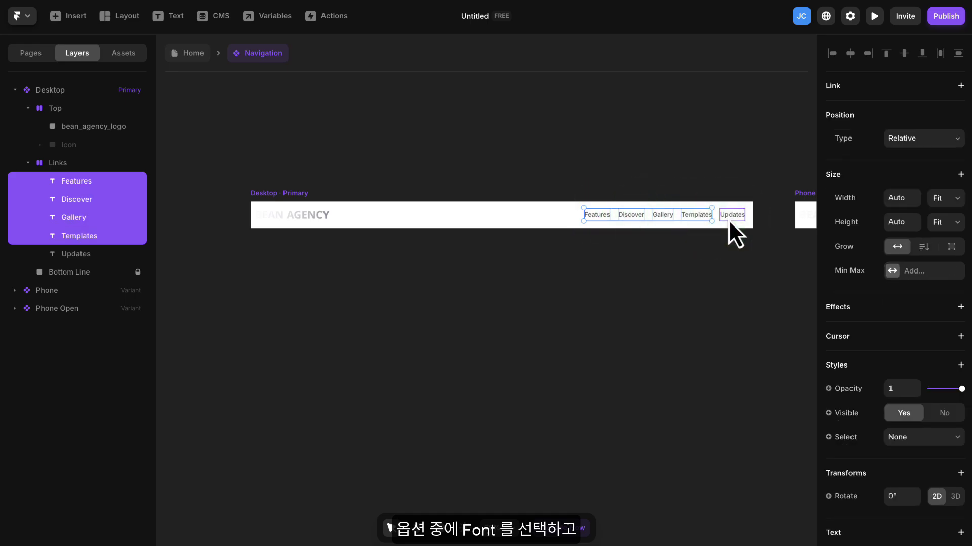
left_click(731, 217, "shift")
scroll(889, 278, "down", 5)
scroll(889, 279, "down", 1)
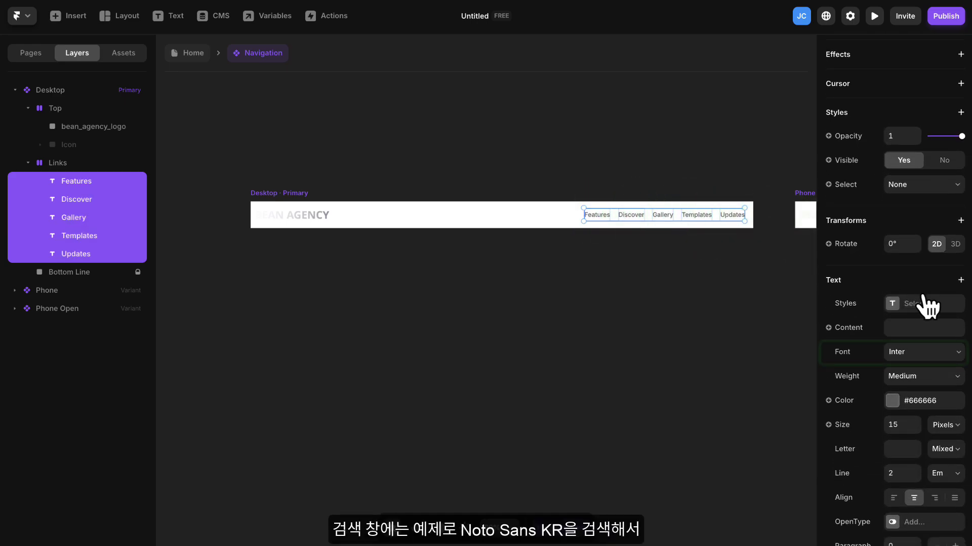
left_click(916, 353)
type("Noto Sans kr")
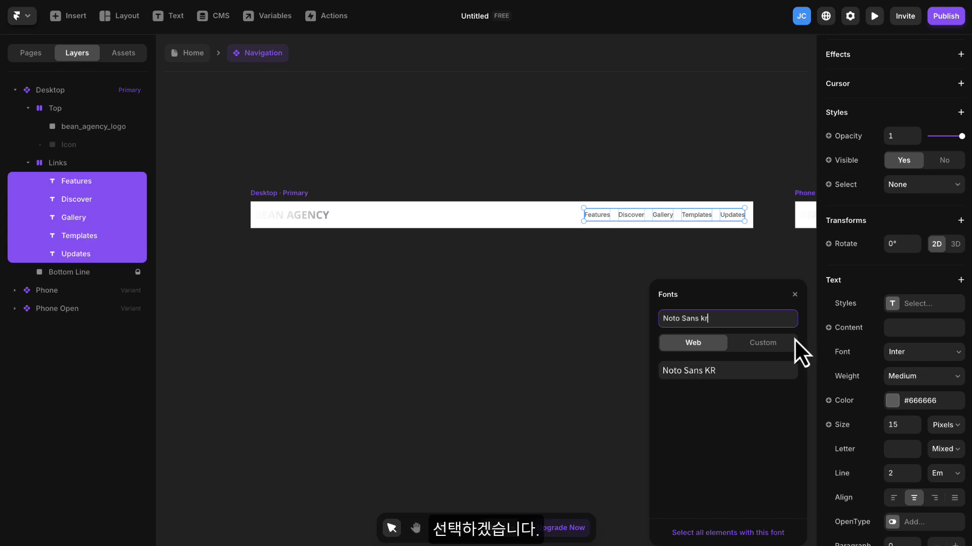
left_click(694, 371)
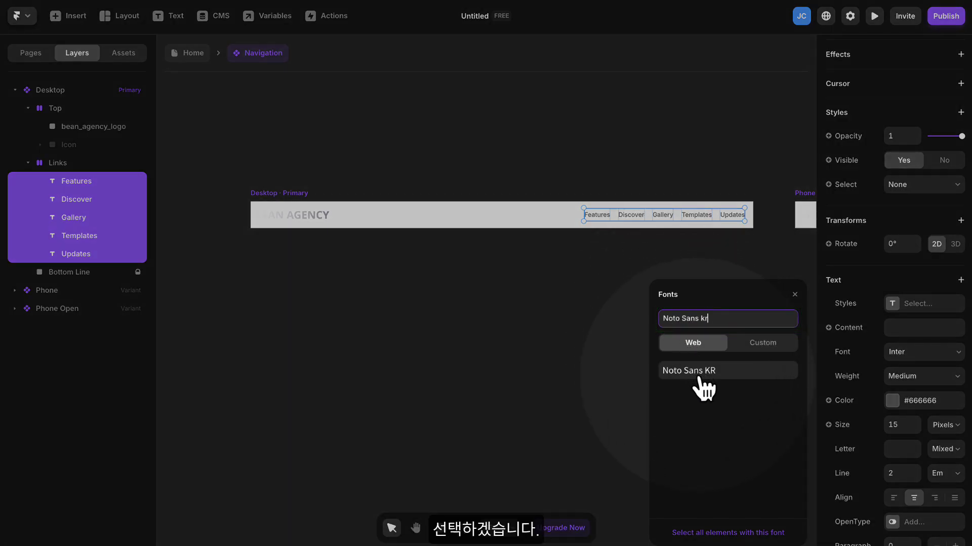
left_click(699, 379)
left_click(699, 378)
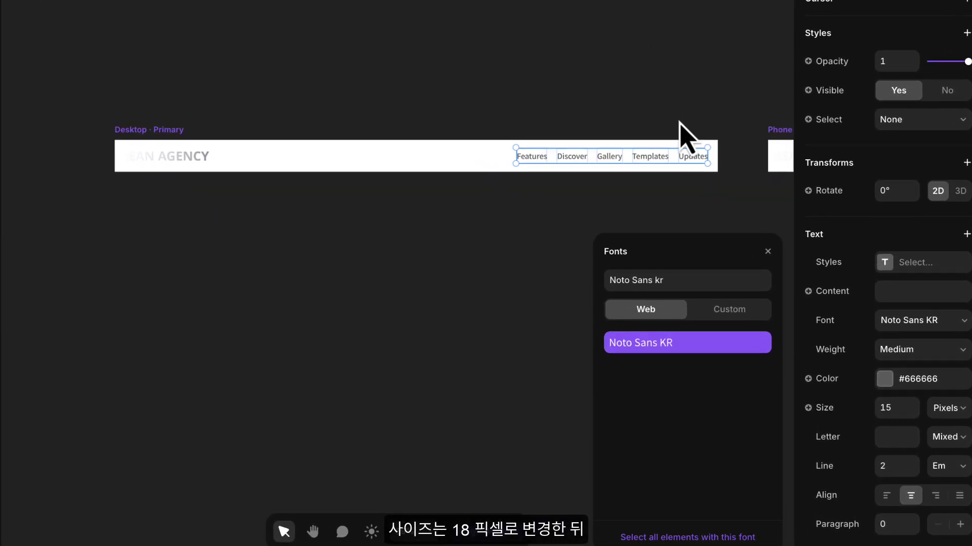
Set the five selected links' text size to 18 pixels and their line height to 1.7 em
left_click(913, 405)
left_click(913, 405)
left_click(913, 405)
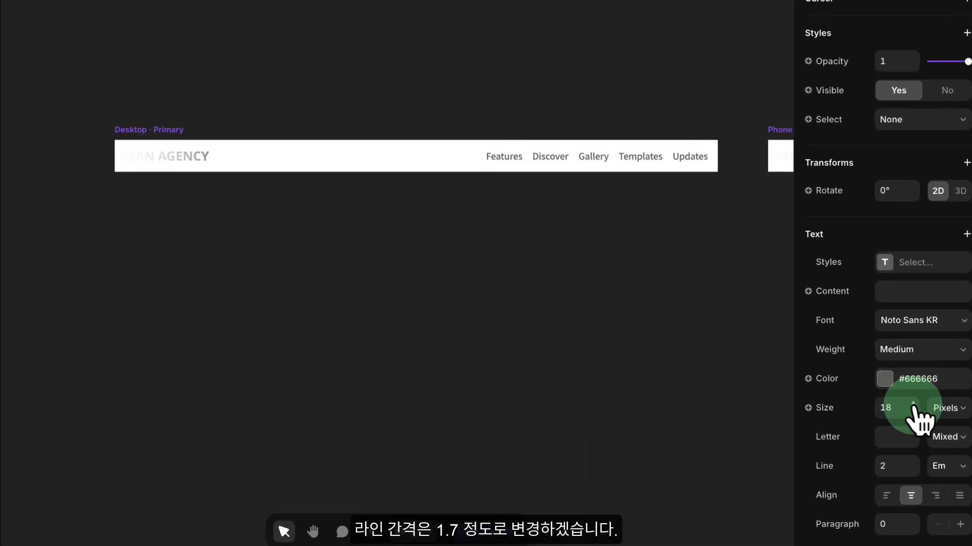
left_click(887, 466)
left_click(913, 471)
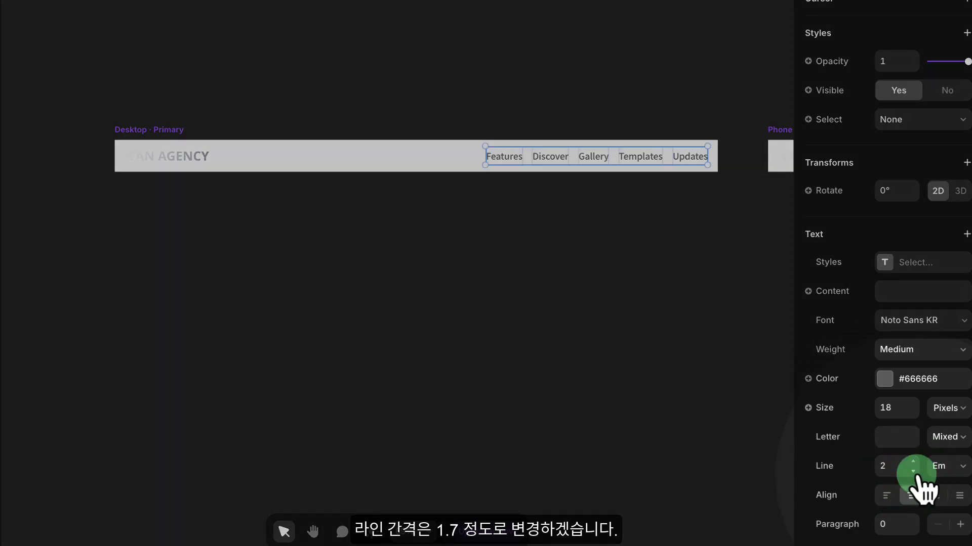
left_click(913, 471)
left_click(913, 471)
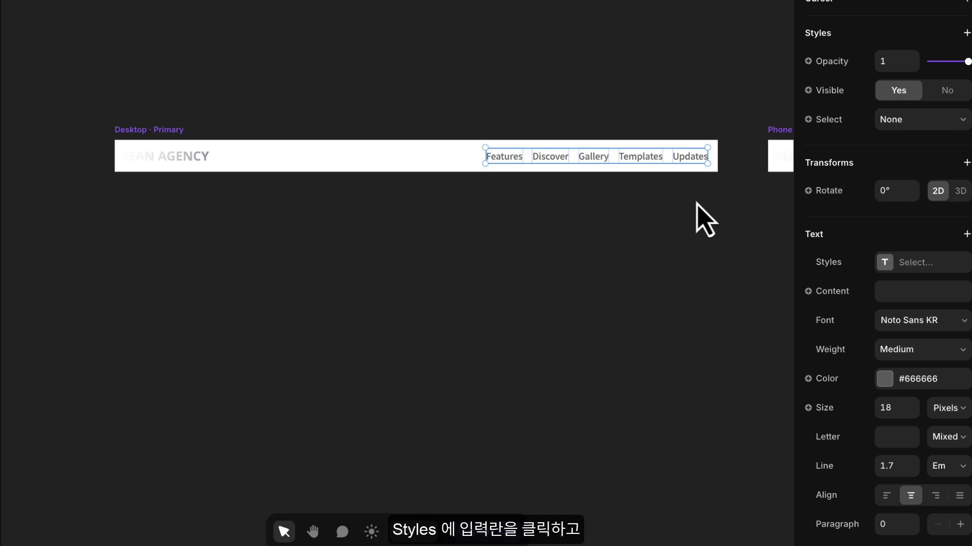
Create a new Paragraph text style for the five selected navigation links
left_click(918, 263)
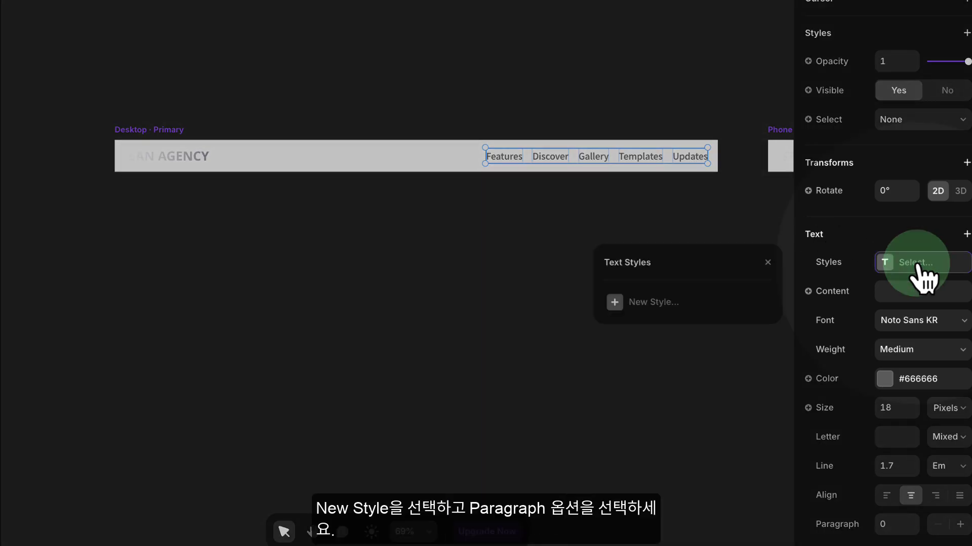
left_click(660, 306)
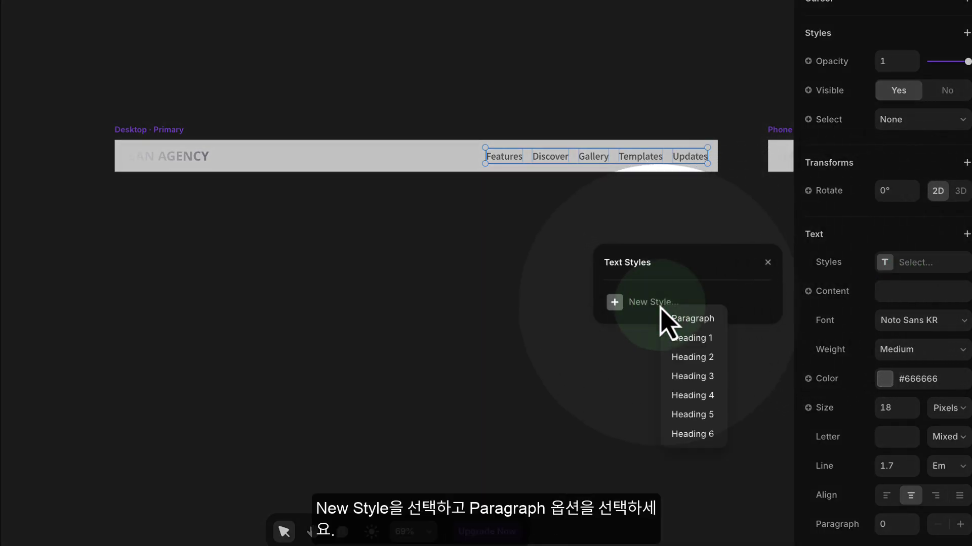
left_click(694, 319)
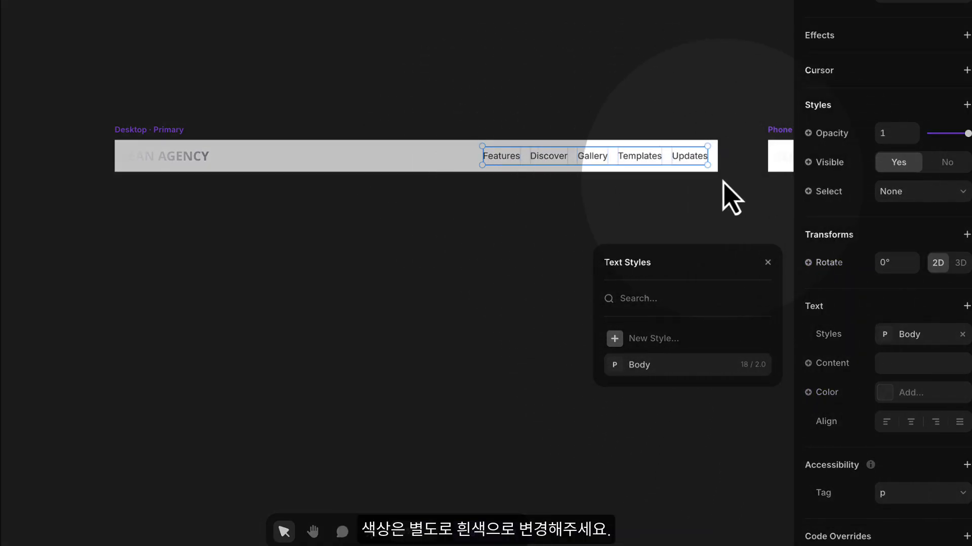
Set the text color of the five selected navigation links to white, #FFFFFF
left_click(914, 400)
left_click_drag(724, 377, 606, 316)
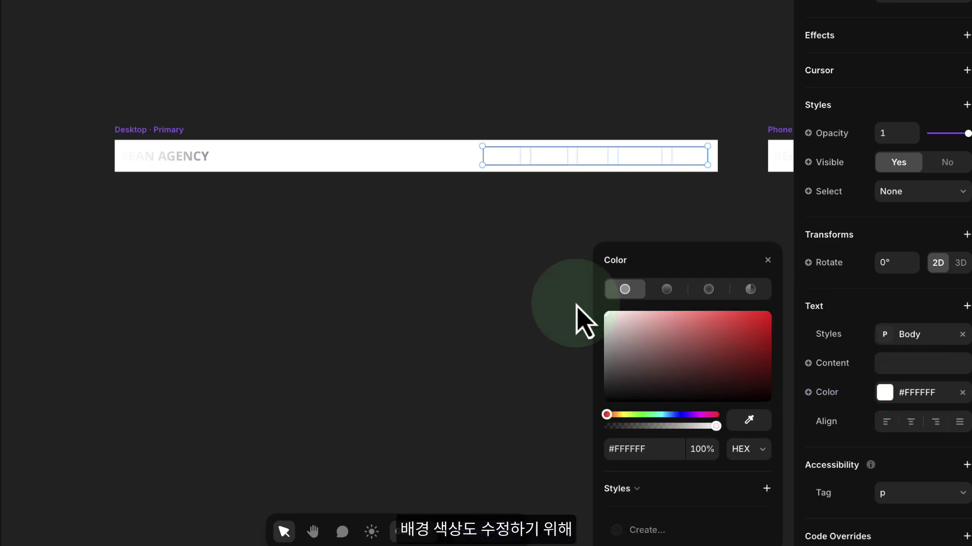
left_click(622, 333)
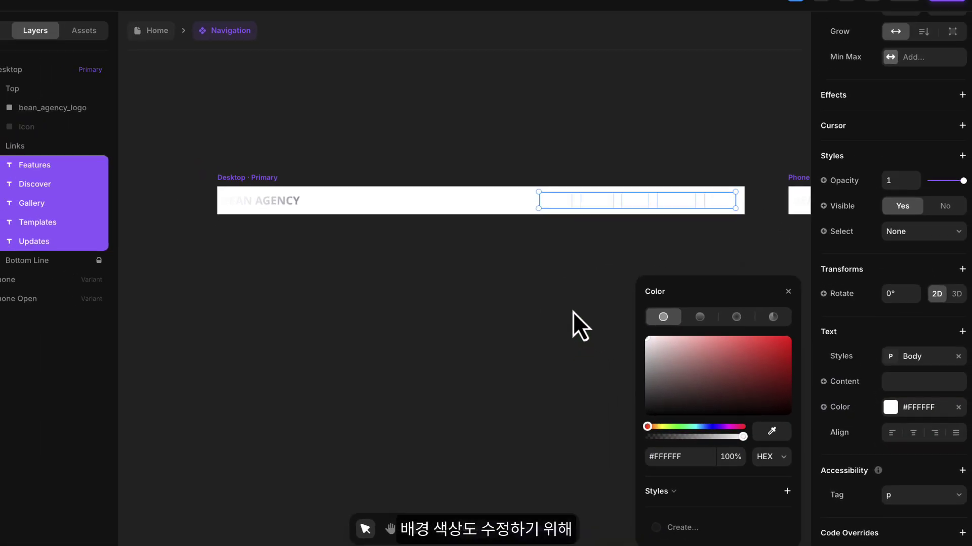
left_click(573, 312)
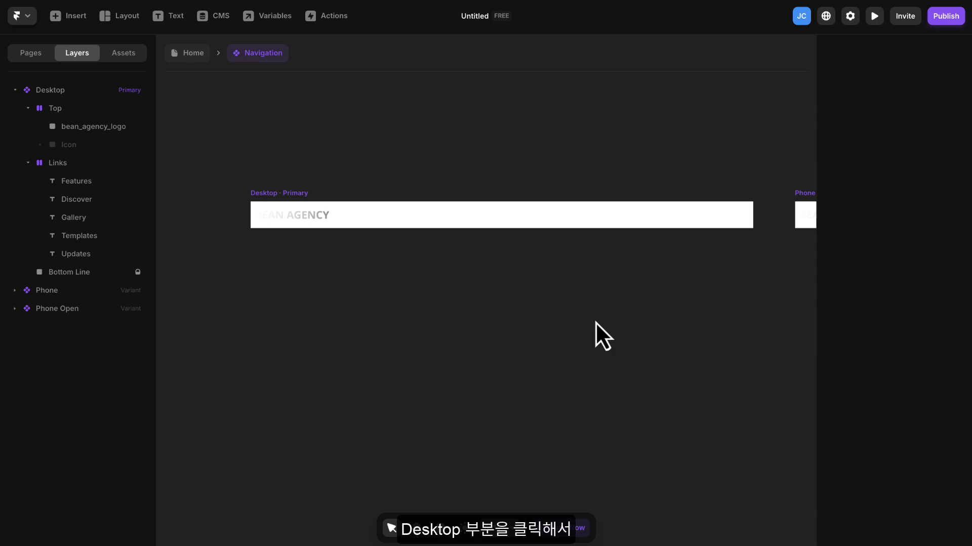
Remove the white background fill from the Navigation component's primary Desktop variant
left_click(265, 195)
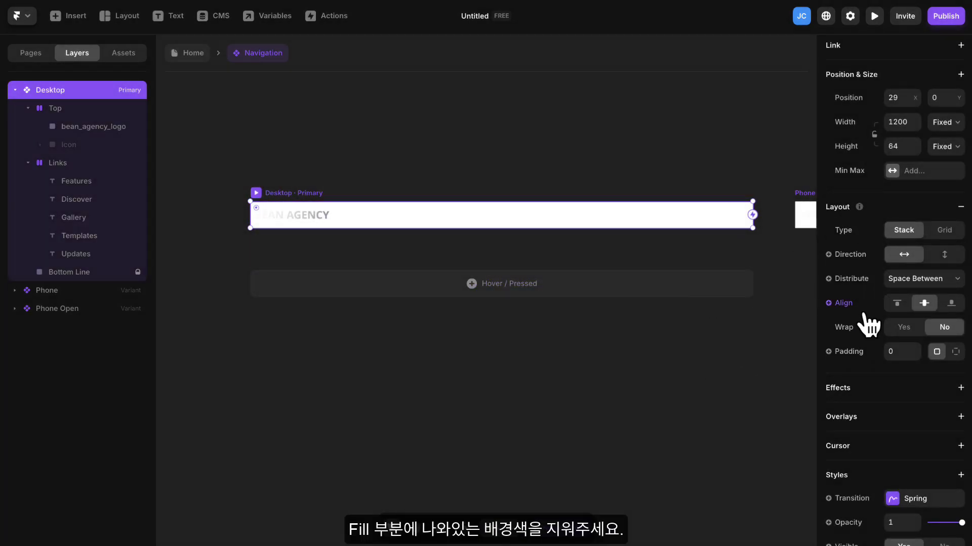
scroll(871, 319, "down", 5)
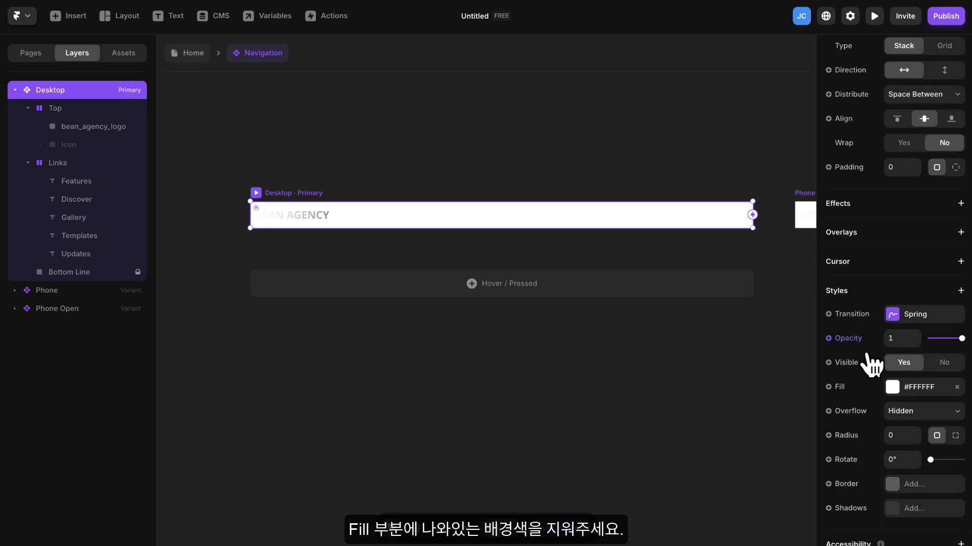
left_click(956, 388)
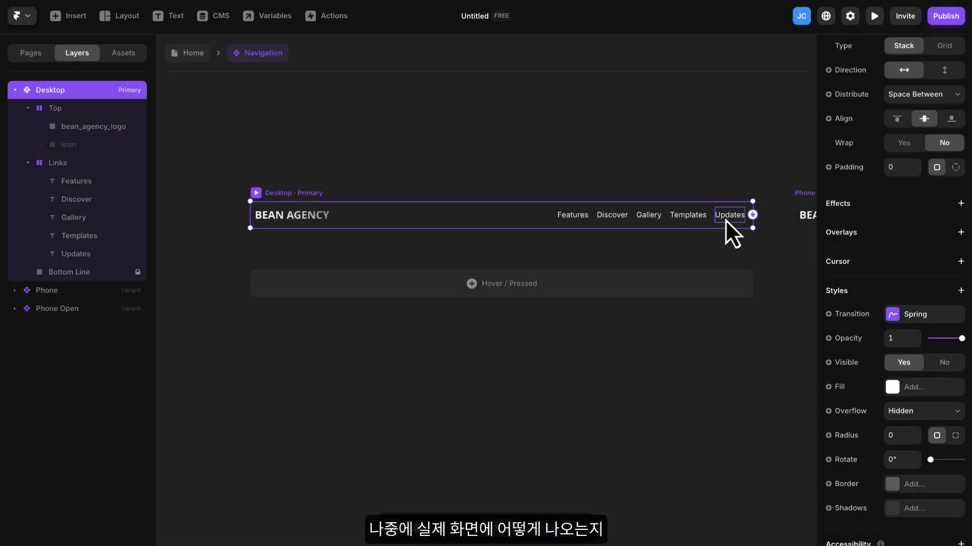
left_click(689, 216)
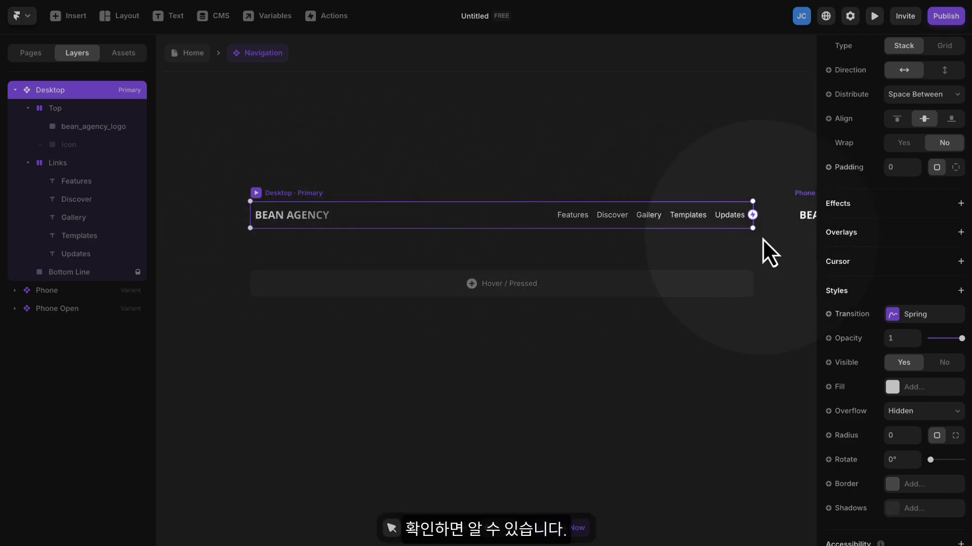
Replace the text of the Features, Discover, Gallery and Templates links with 소개, 서비스, 포트폴리오 and 문의하기
scroll(651, 227, "up", 3)
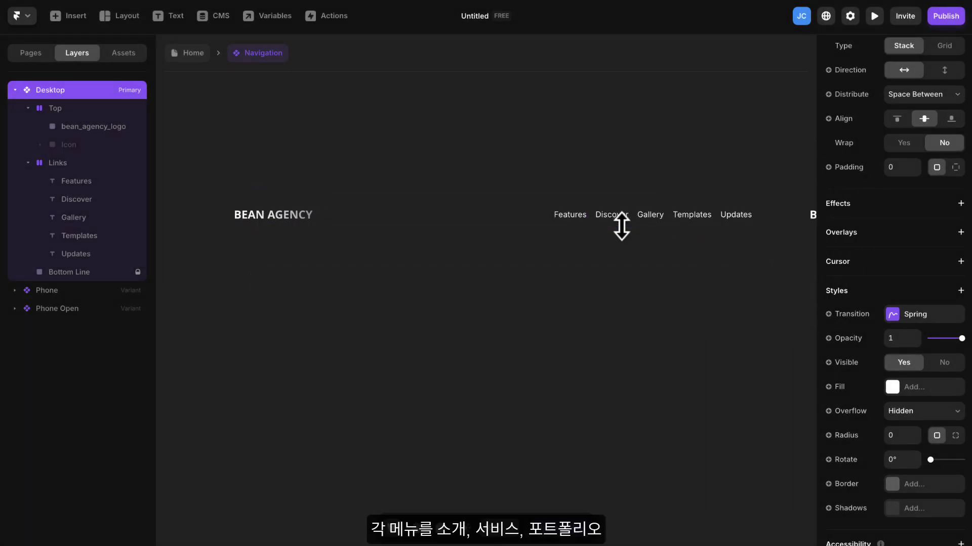
left_click(615, 242)
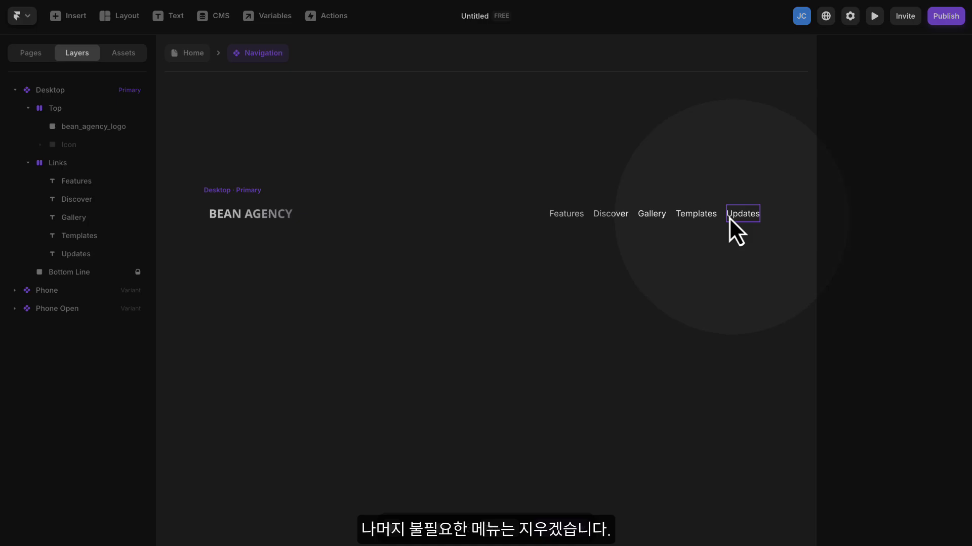
double_click(557, 211)
type("소개")
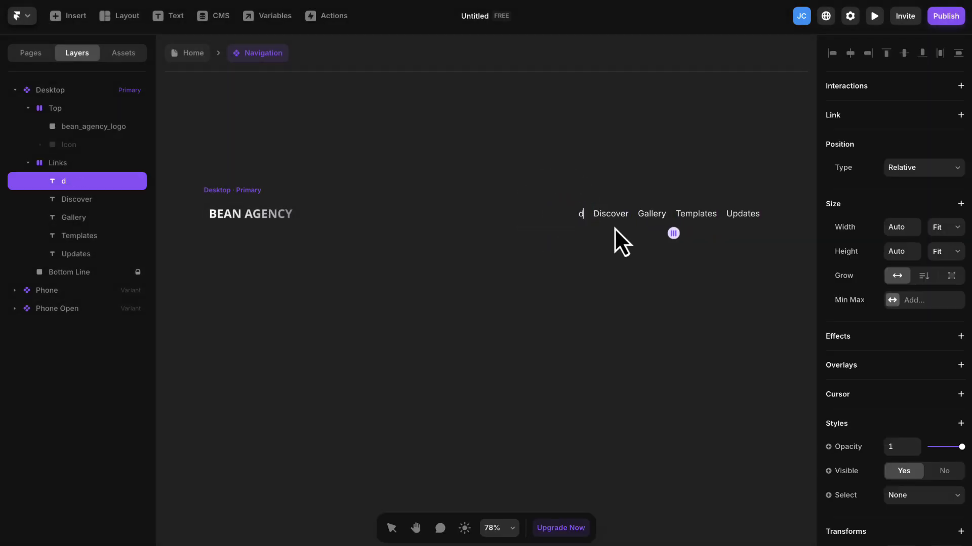
double_click(612, 214)
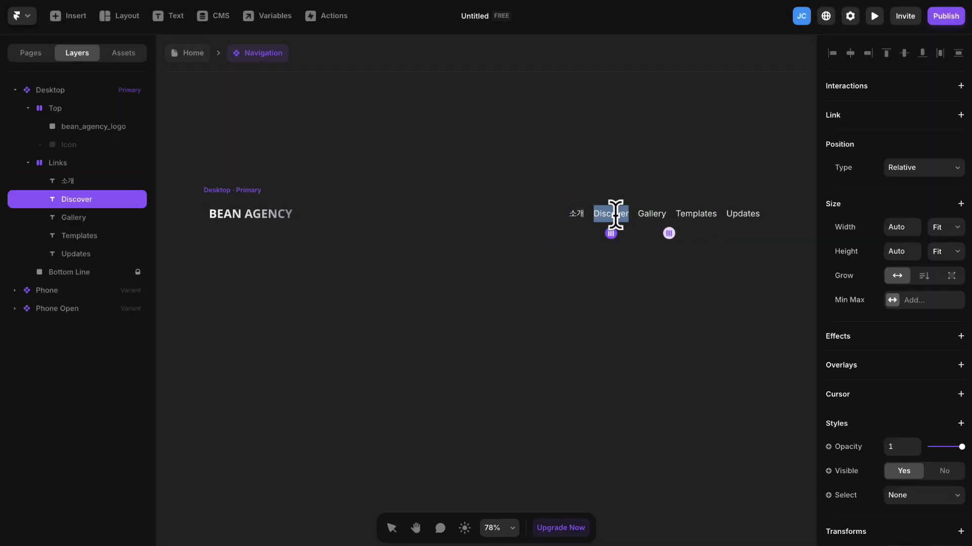
type("서비스")
left_click(658, 214)
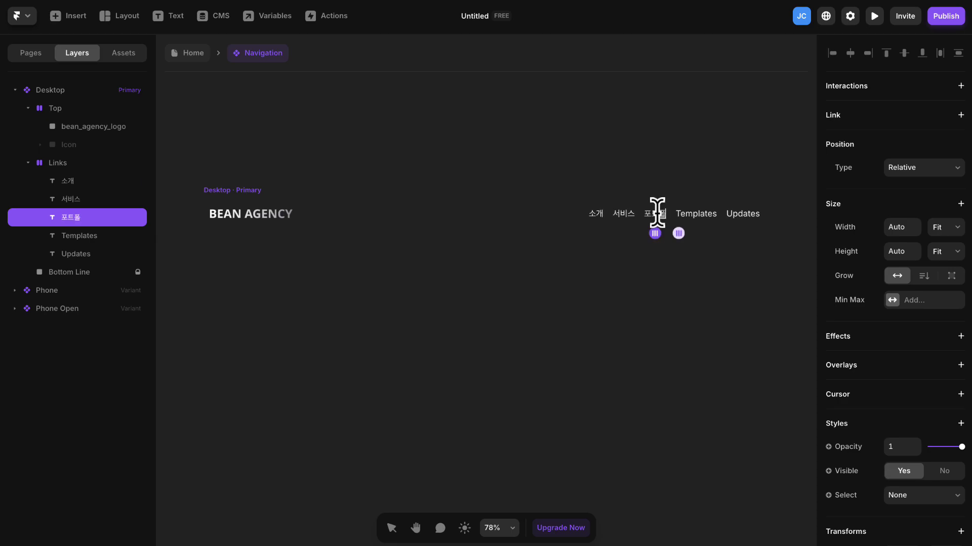
left_click(697, 214)
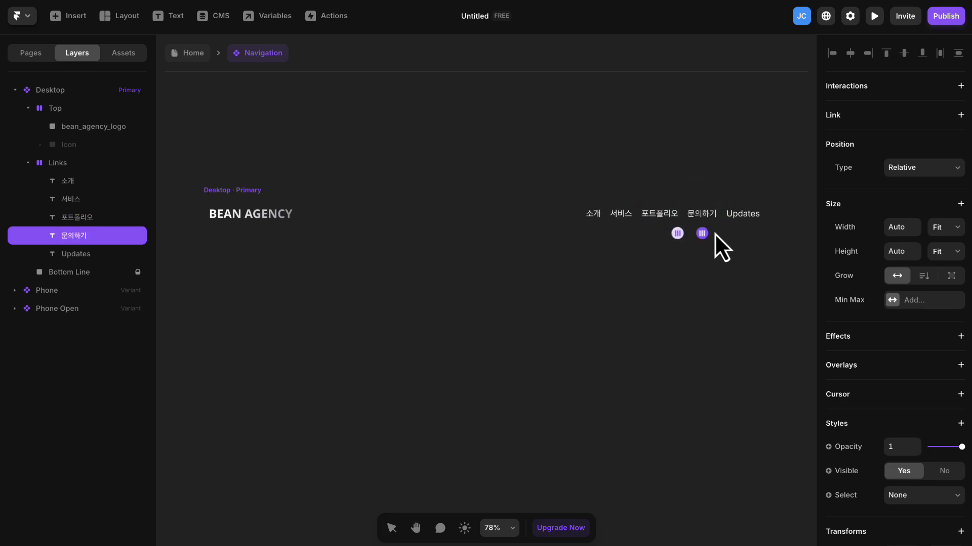
Delete the Updates link from the Navigation component's primary Desktop variant
left_click(745, 216)
key("Delete")
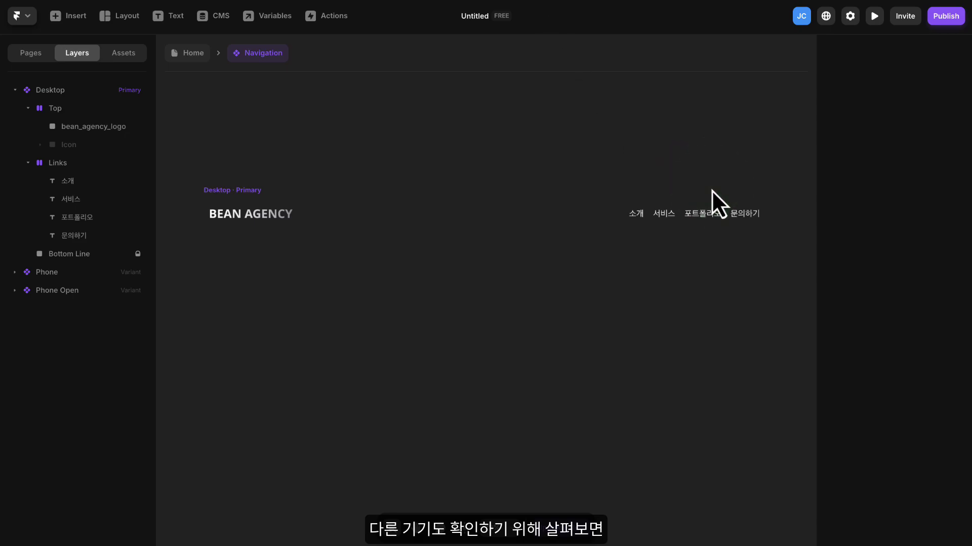
Set the text color of all four menu links in the Phone Open variant to white, #FFFFFF
scroll(715, 185, "right", 10)
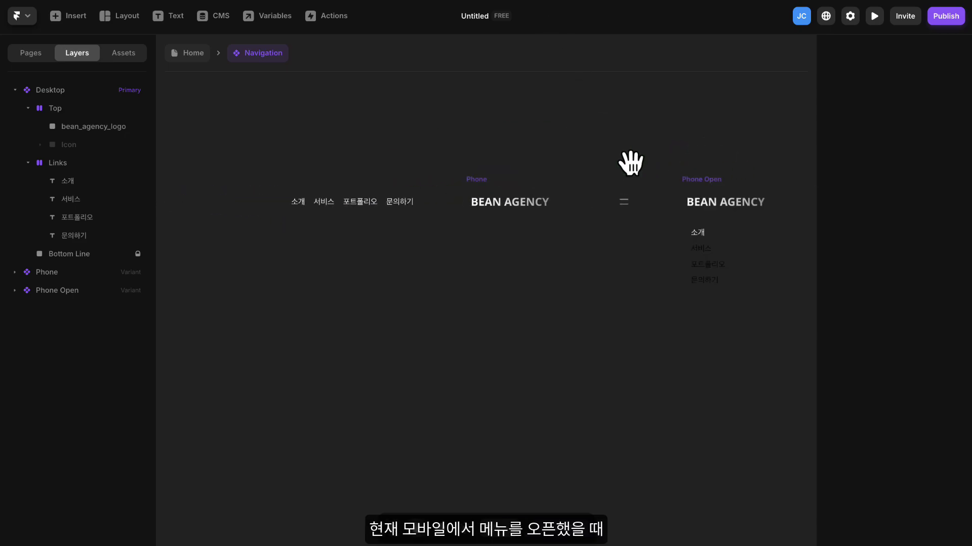
left_click_drag(639, 162, 609, 153)
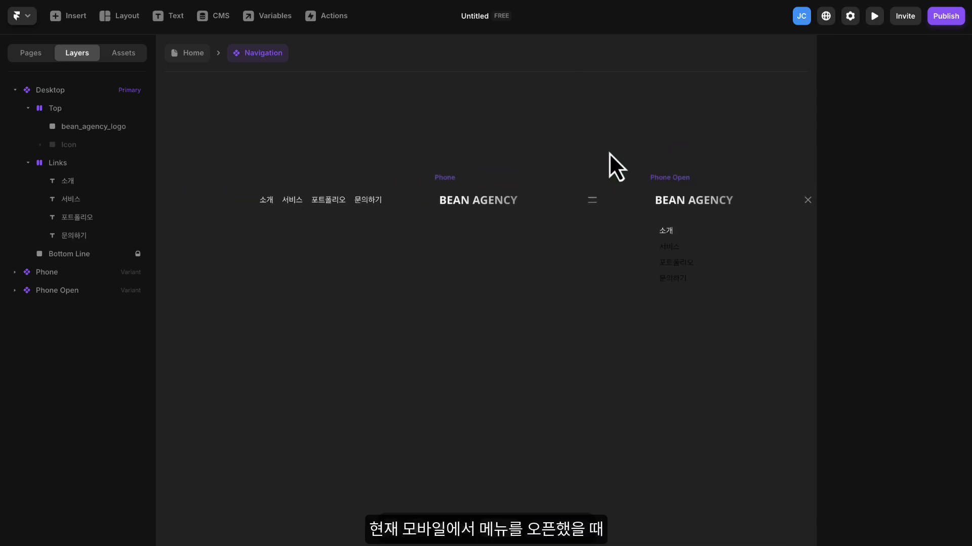
left_click(667, 234)
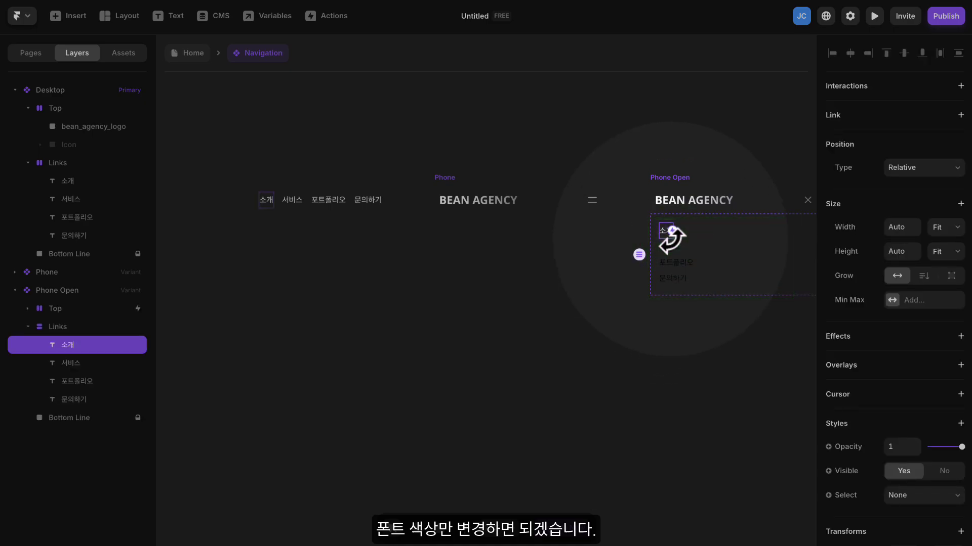
left_click(675, 251, "shift")
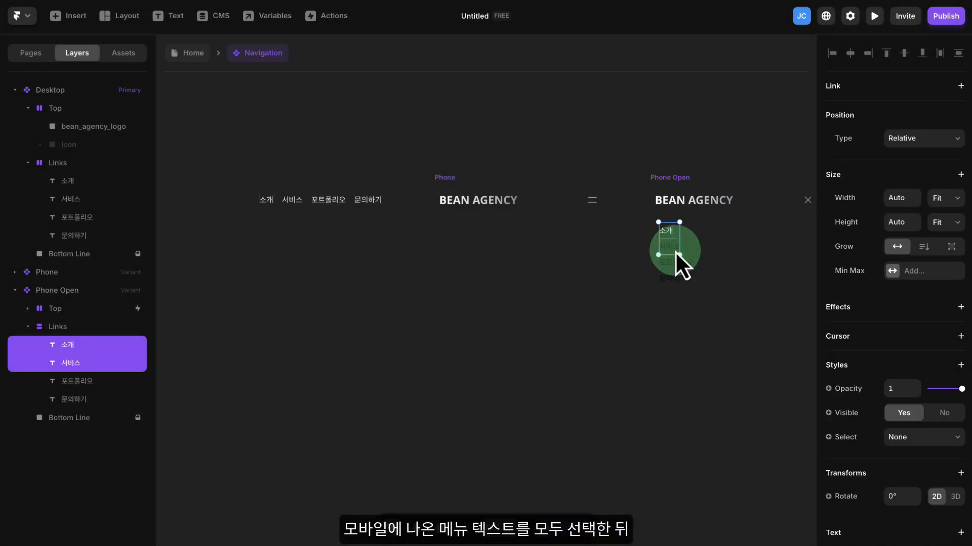
left_click(675, 264, "shift")
left_click(673, 280, "shift")
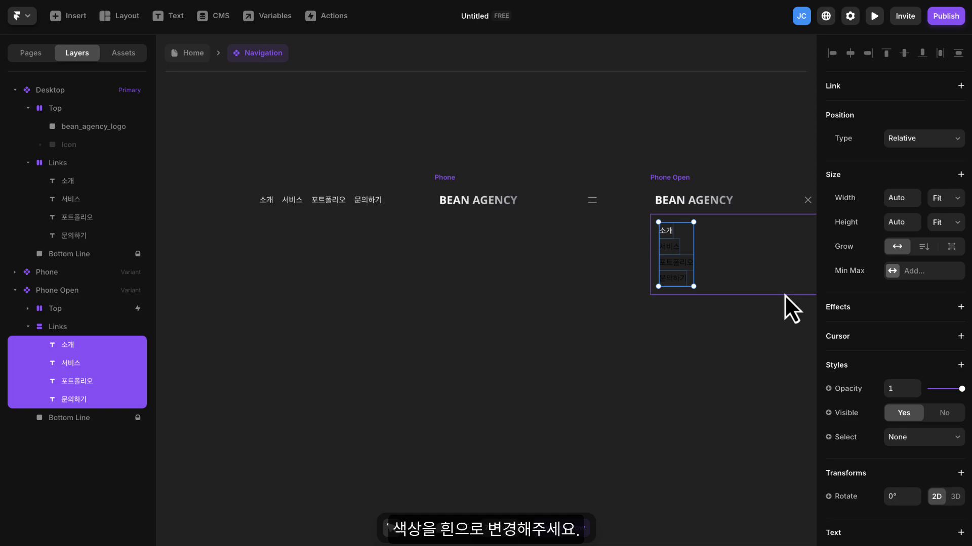
scroll(880, 326, "down", 4)
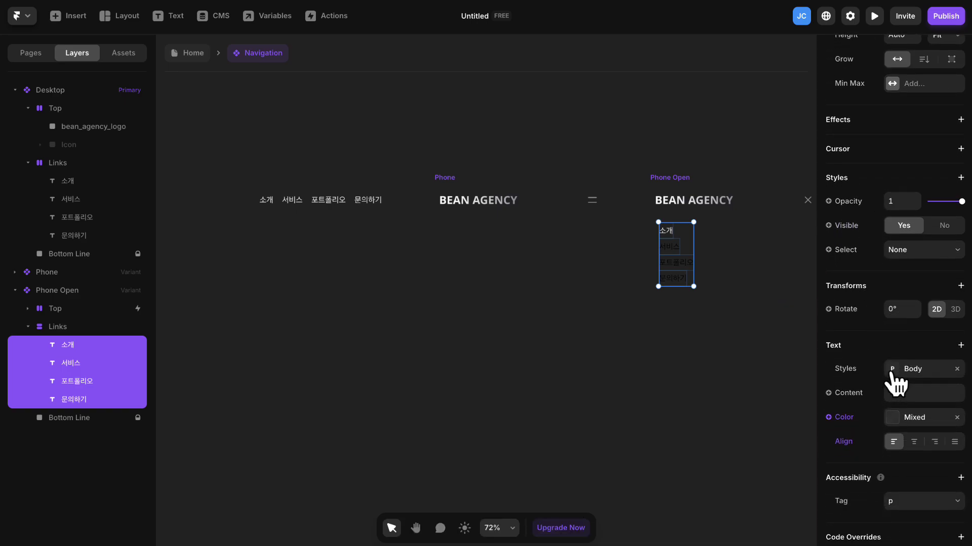
left_click(915, 413)
left_click(664, 353)
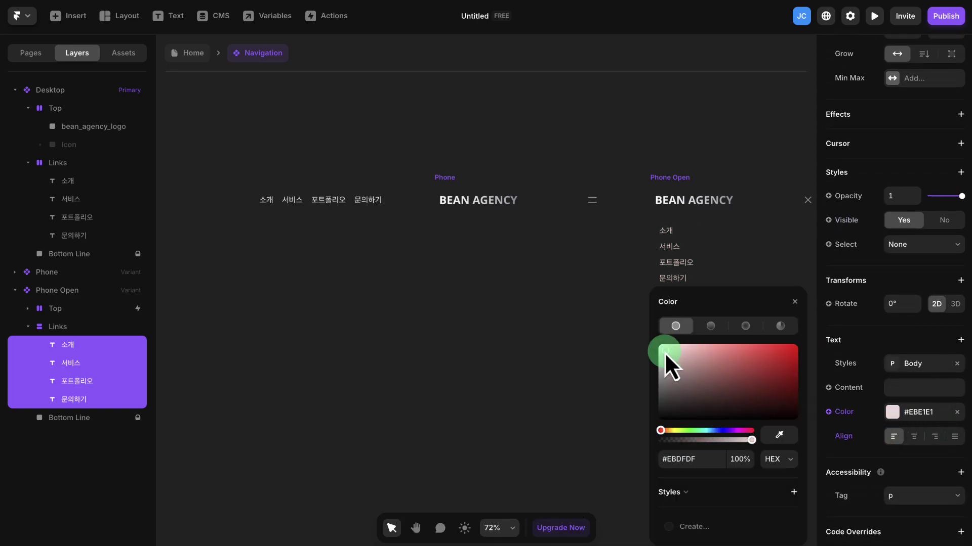
left_click_drag(663, 352, 624, 330)
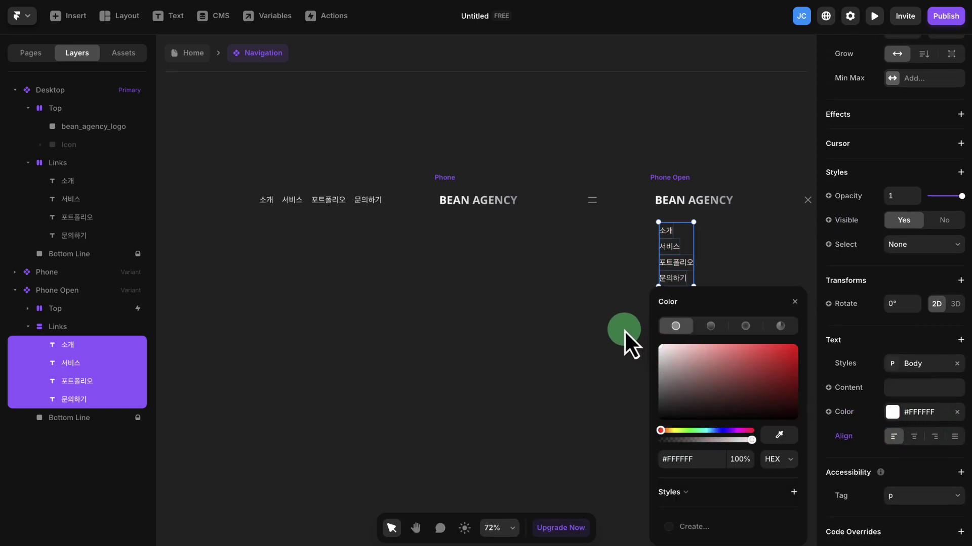
left_click(795, 302)
left_click(718, 308)
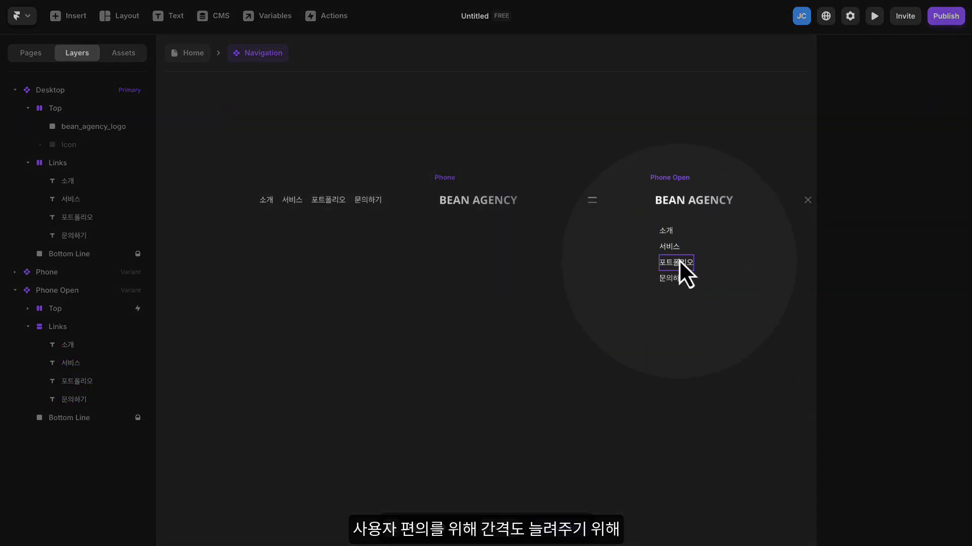
Set the gap of the Phone Open variant's Links stack to 10 and return to the Home page
left_click(677, 281)
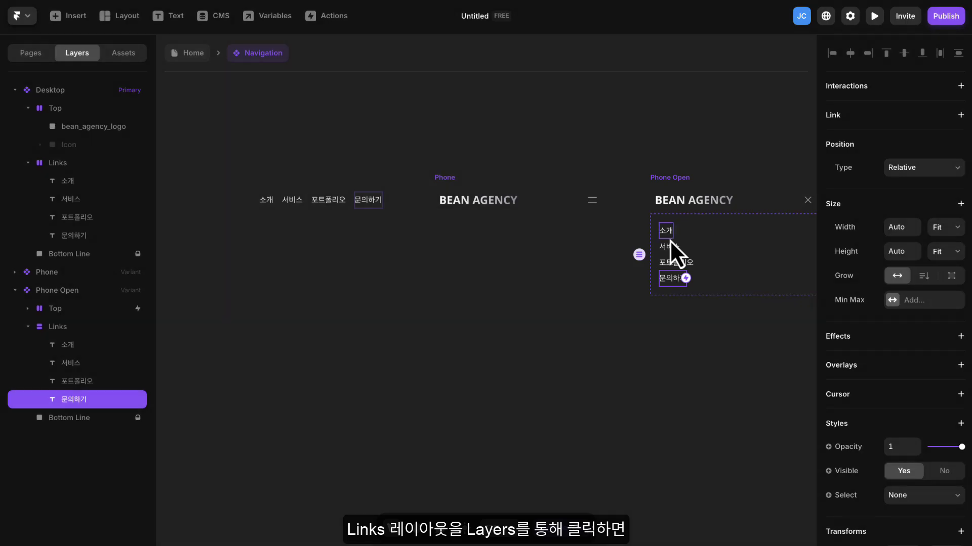
left_click(57, 328)
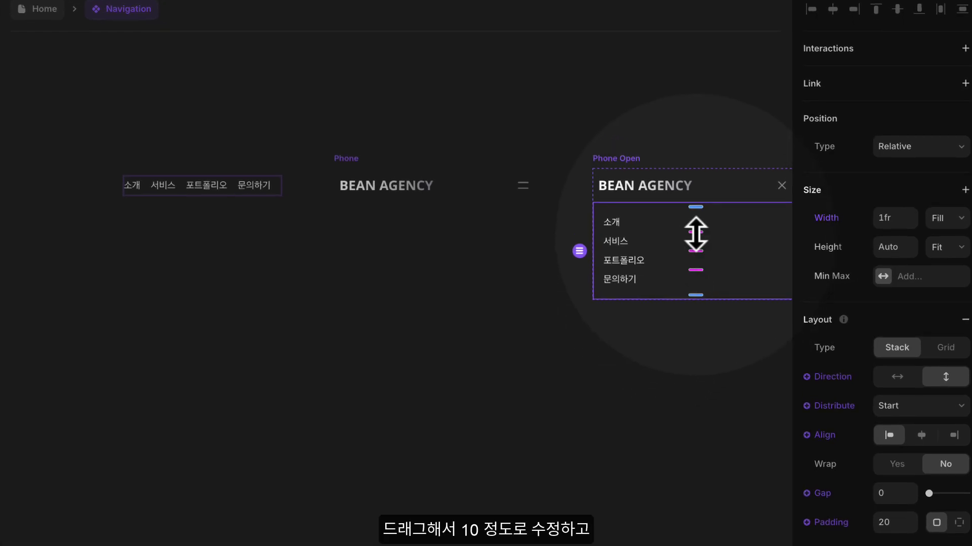
left_click_drag(694, 232, 696, 241)
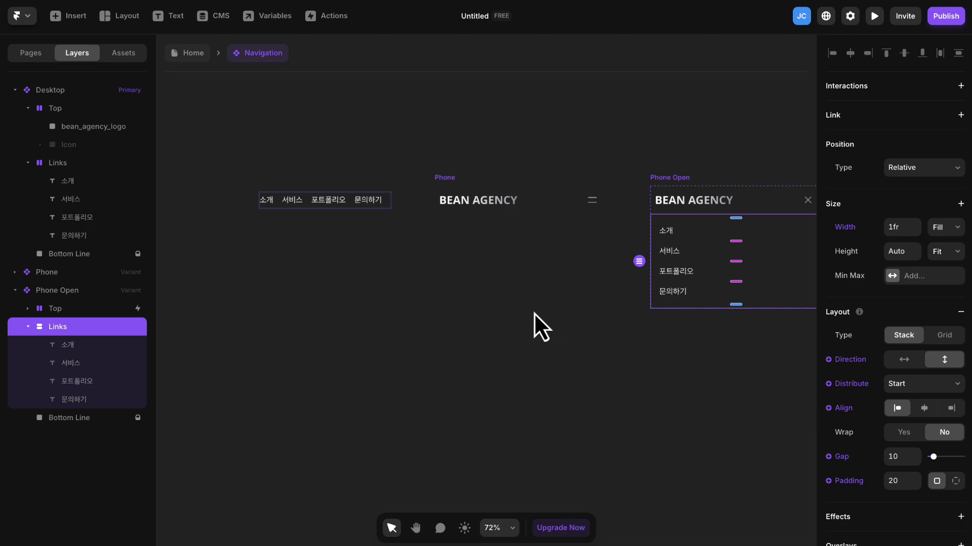
left_click(529, 299)
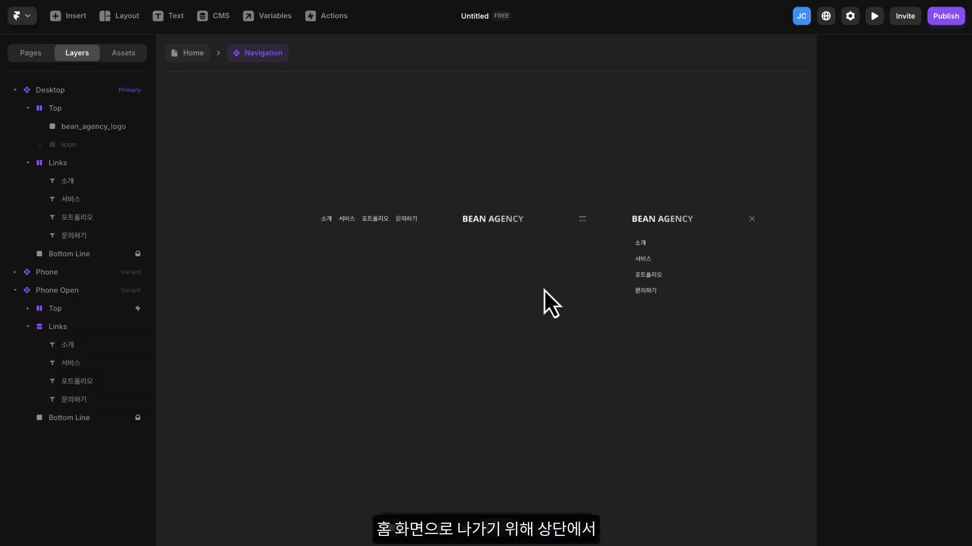
scroll(542, 290, "down", 1)
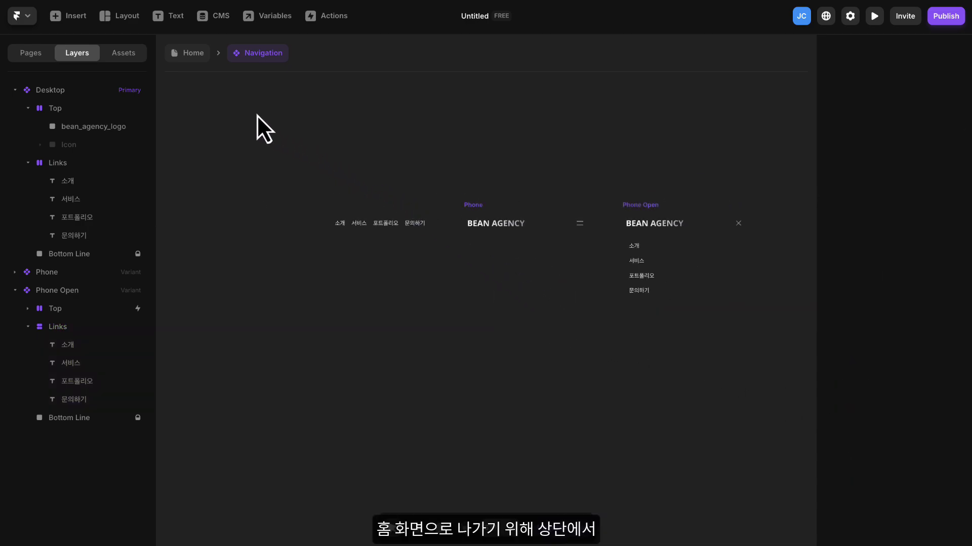
left_click(194, 55)
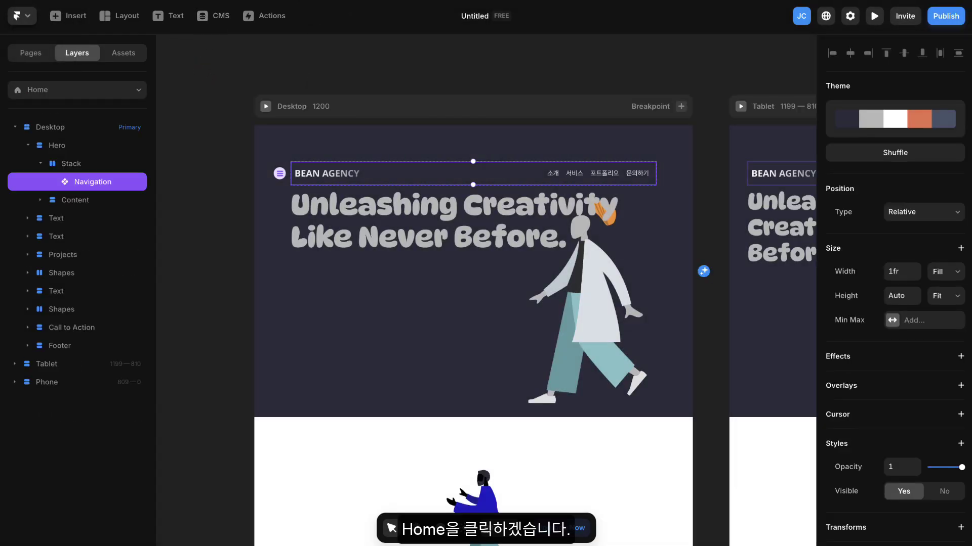
left_click(533, 41)
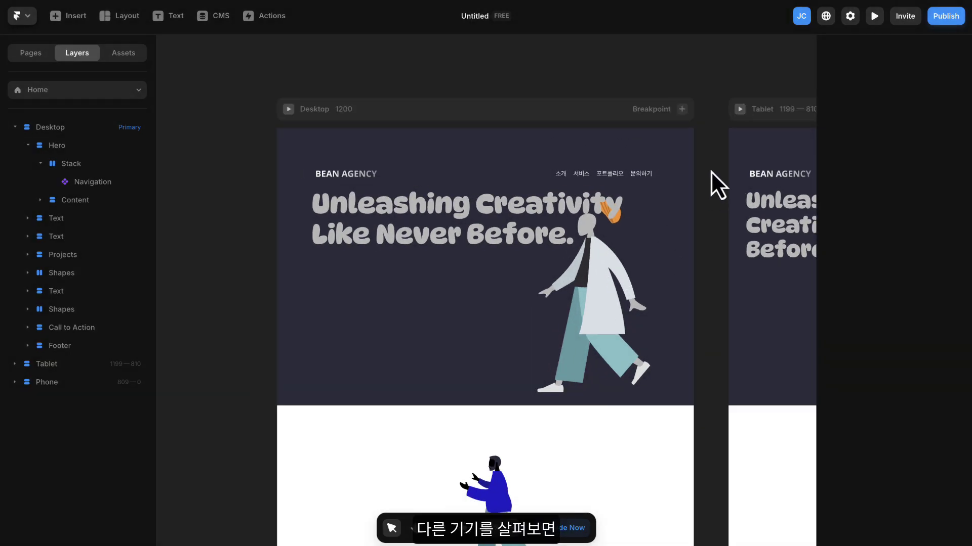
Change the height of the Phone breakpoint's Hero section from a fixed value to Fit content
scroll(711, 181, "down", 3)
left_click_drag(731, 184, 440, 169)
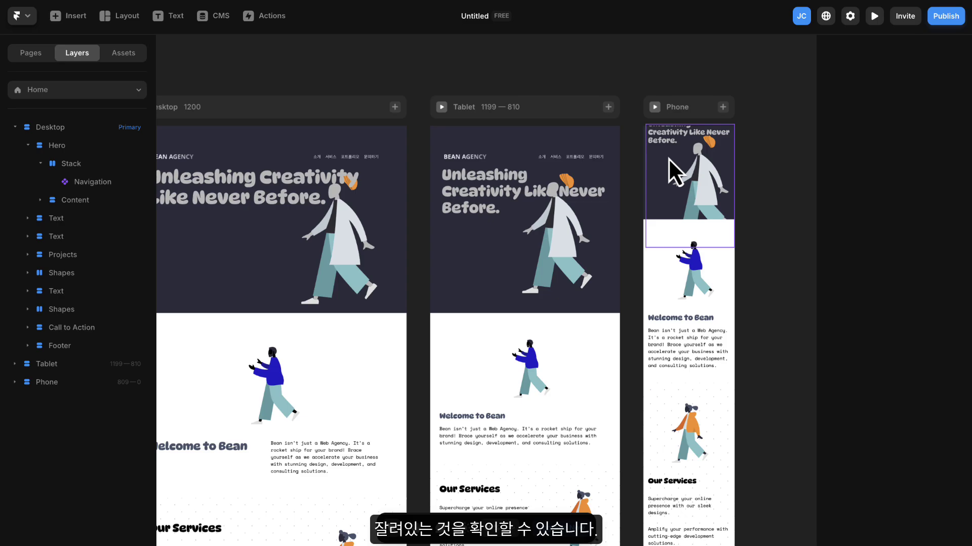
scroll(656, 163, "up", 5)
left_click_drag(646, 163, 598, 182)
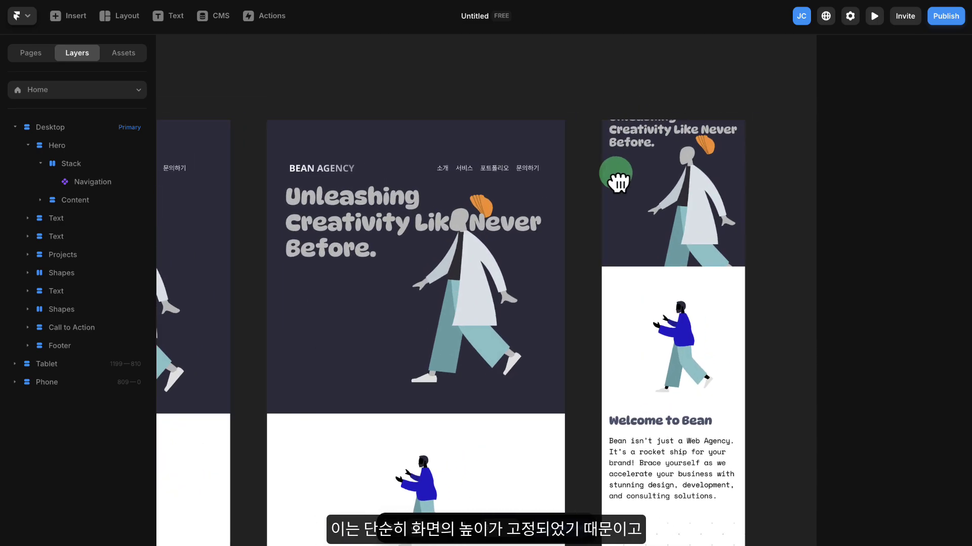
left_click(592, 194)
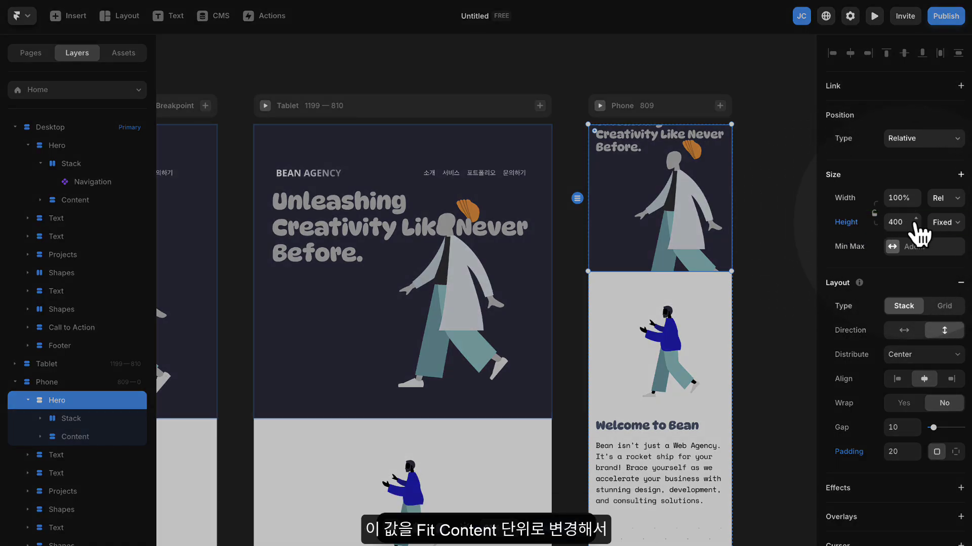
left_click(944, 223)
left_click(942, 273)
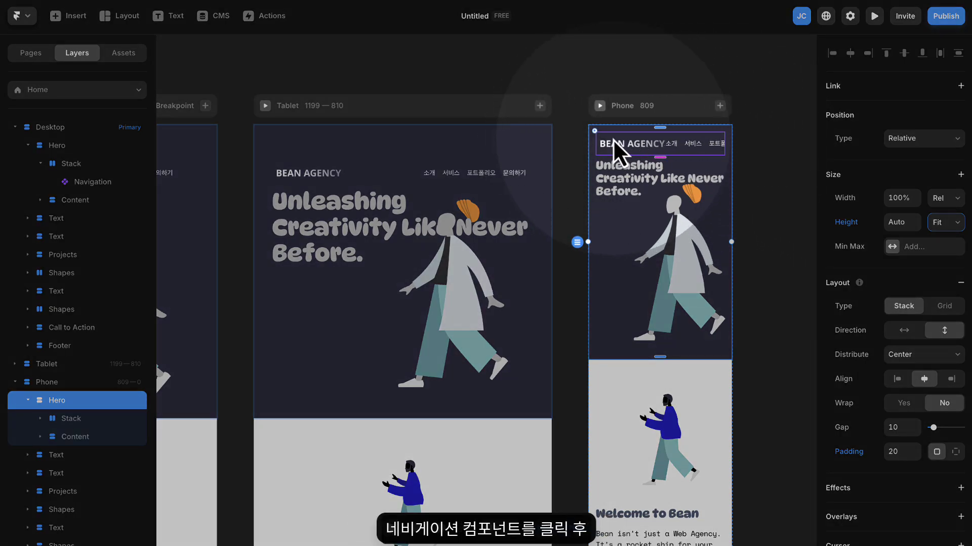
Switch the Navigation component in the Phone breakpoint's hero to the Phone variant
left_click(675, 142)
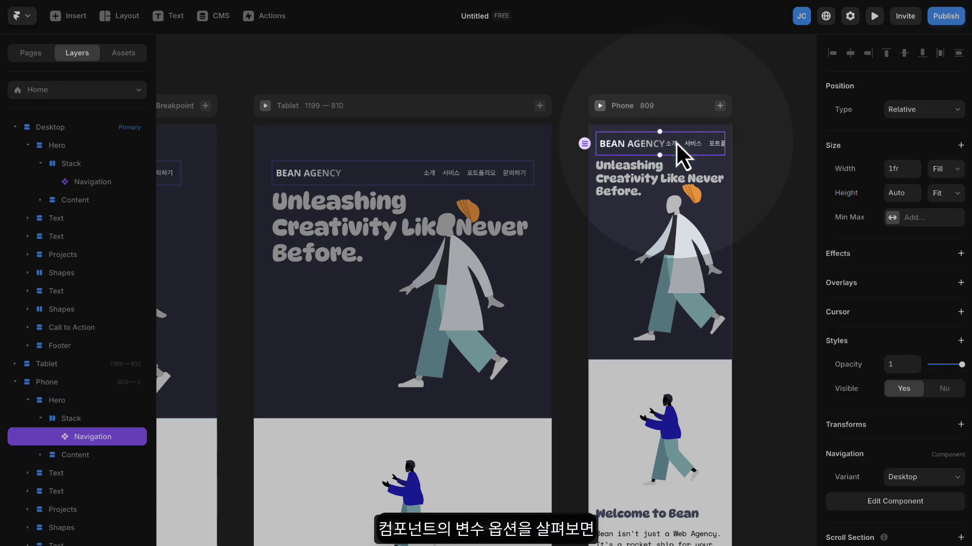
scroll(897, 324, "down", 1)
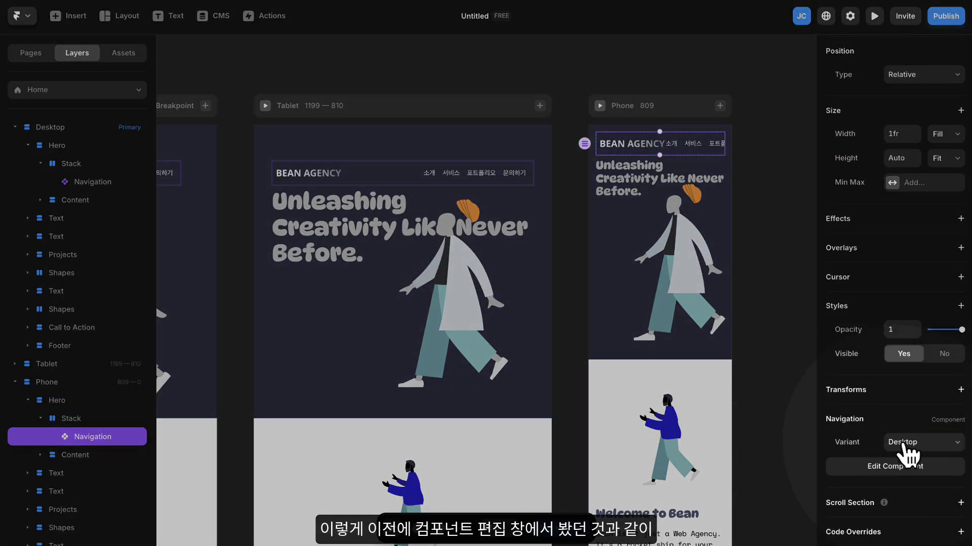
left_click(918, 454)
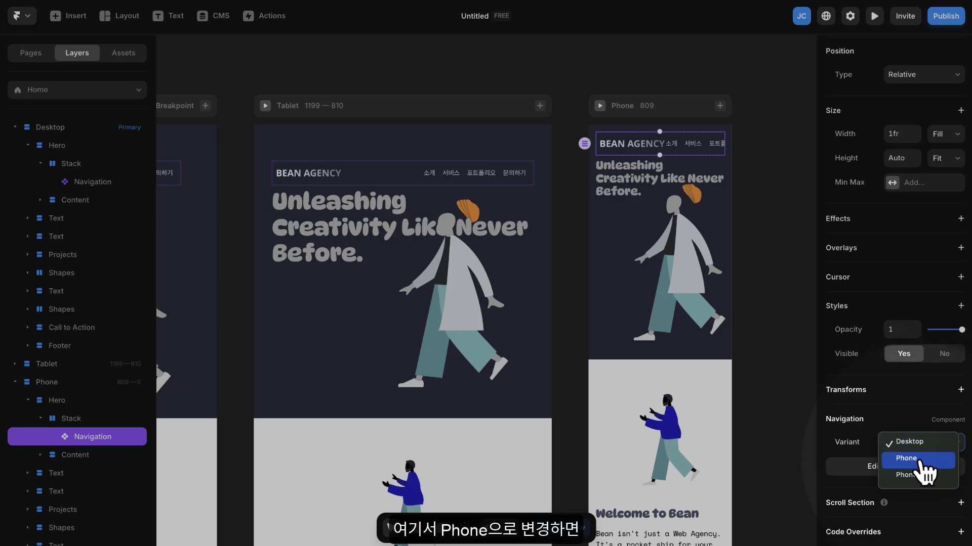
left_click(921, 459)
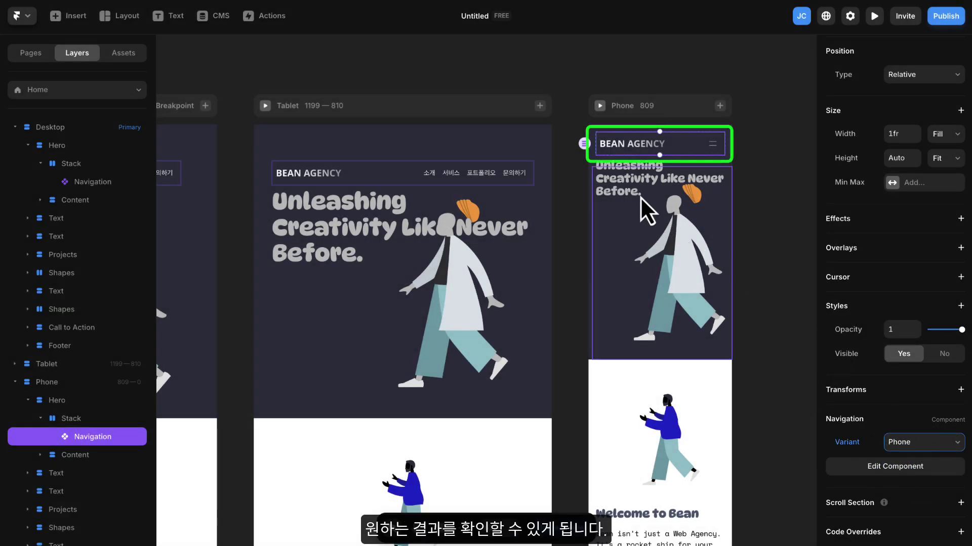
left_click(628, 149)
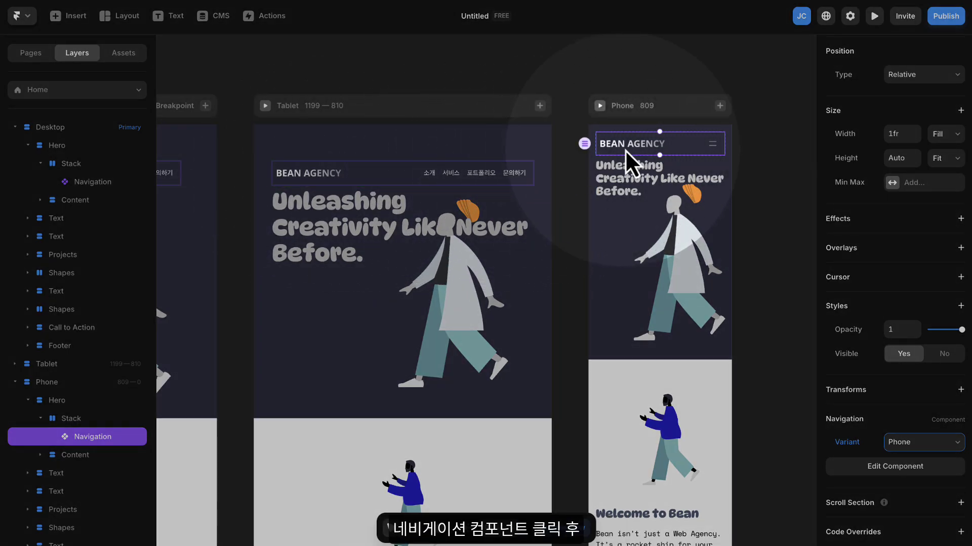
Switch the Tablet breakpoint's Navigation component to the Phone variant
left_click(391, 175)
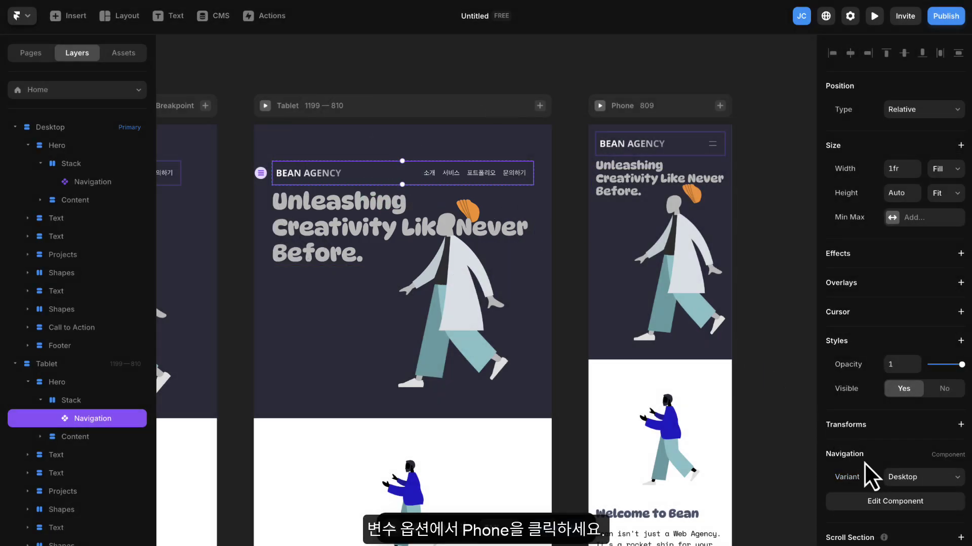
left_click(903, 478)
left_click(905, 494)
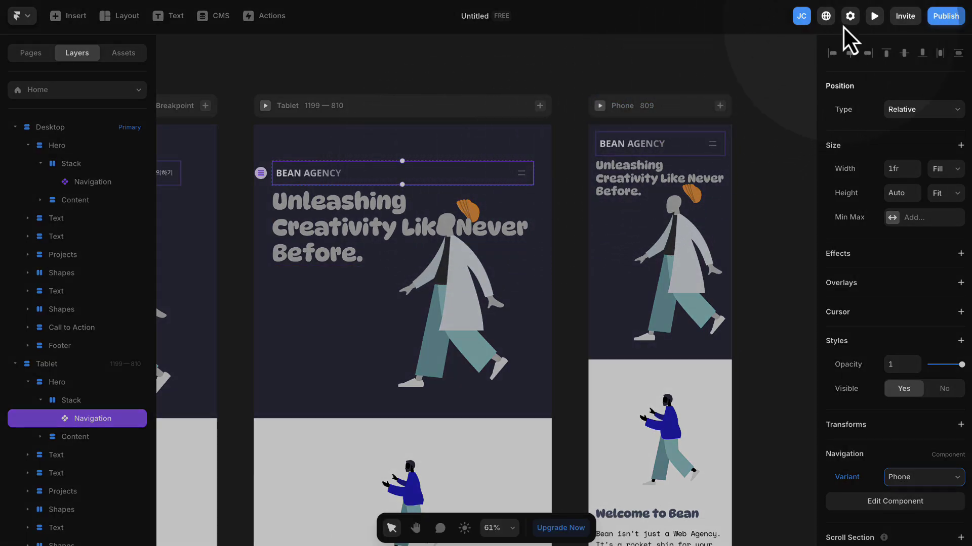
Preview the page at desktop and tablet widths, check the collapsible menu's open and closed states, and return to the Desktop hero on the canvas
left_click(874, 18)
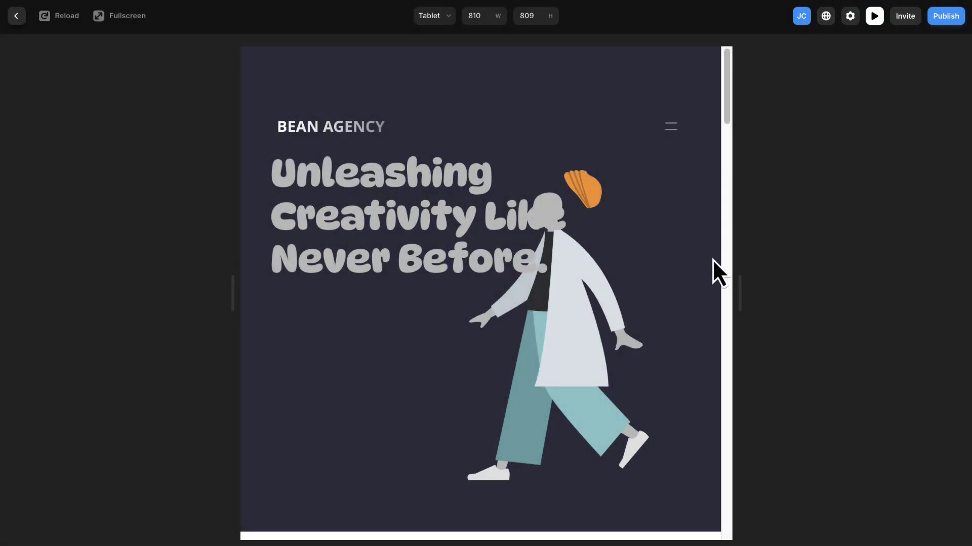
left_click_drag(737, 289, 881, 281)
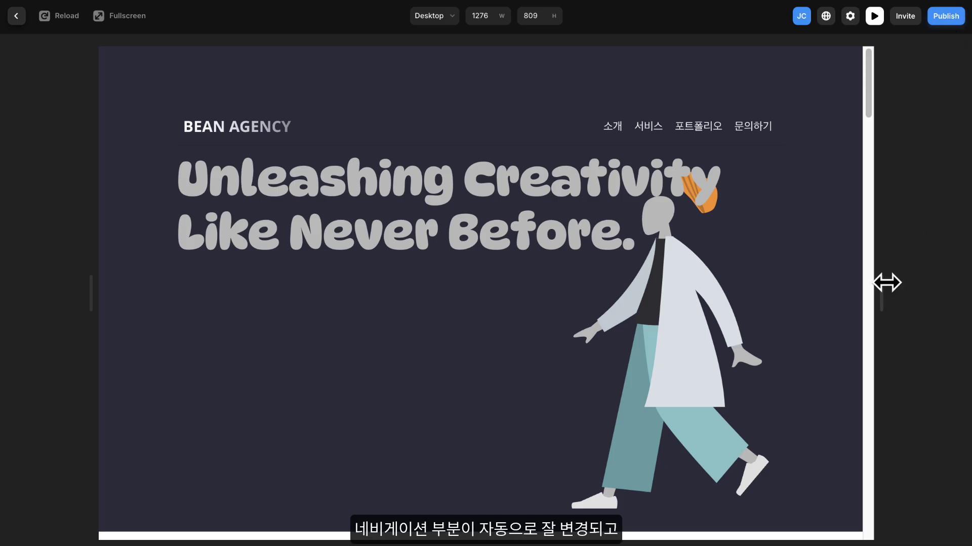
left_click_drag(885, 284, 773, 268)
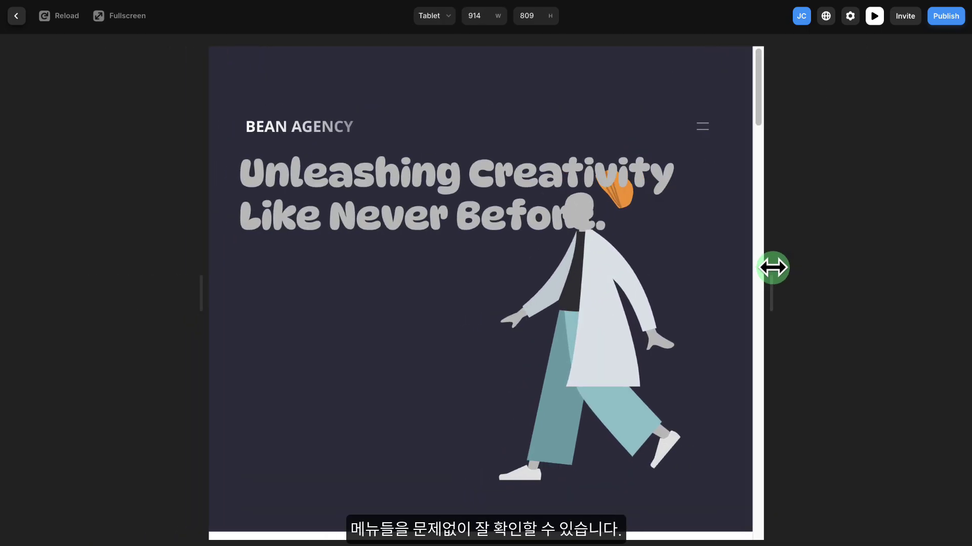
left_click(713, 135)
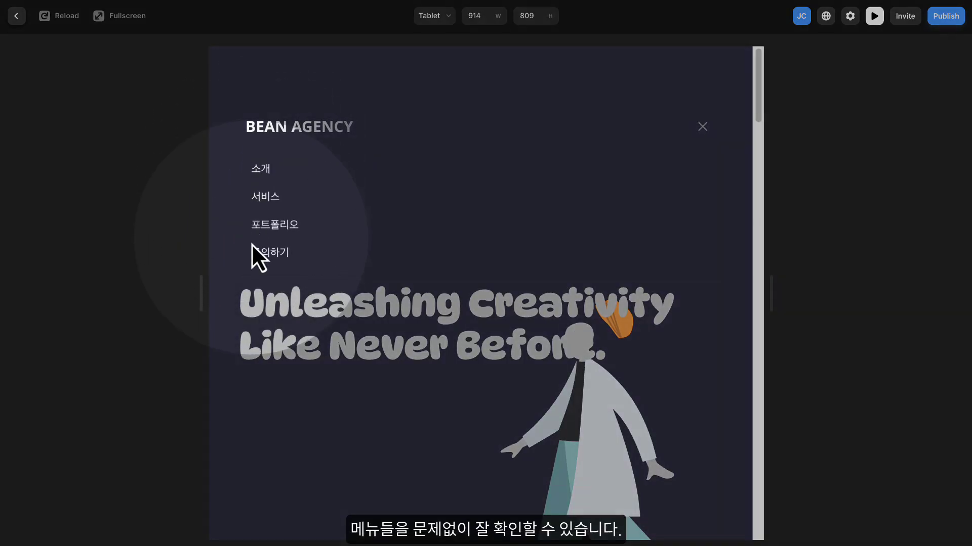
left_click(706, 130)
left_click_drag(770, 297, 860, 298)
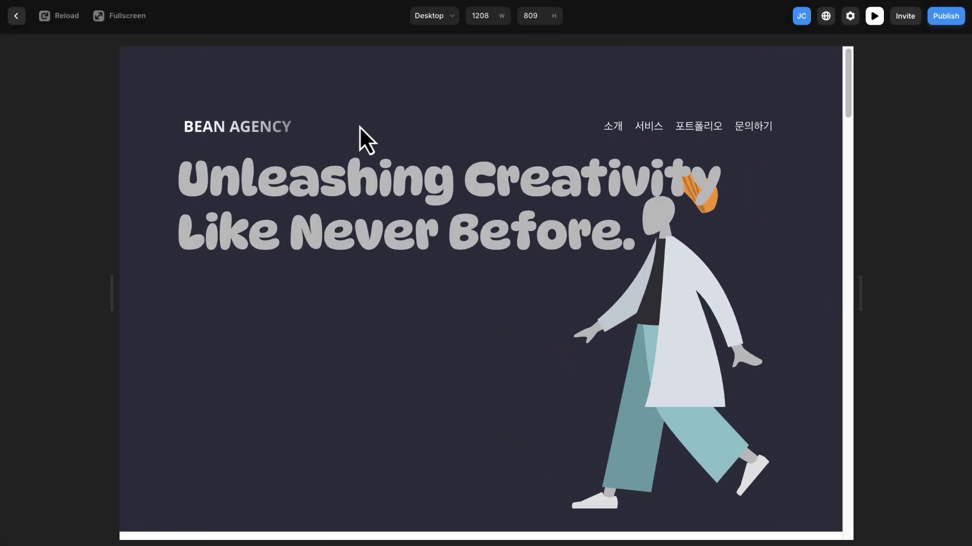
left_click(19, 17)
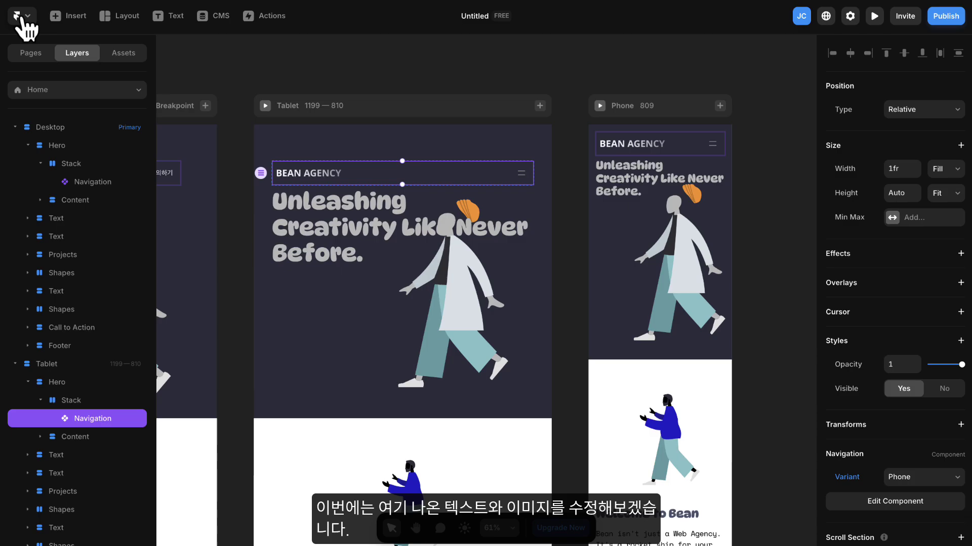
left_click(295, 59)
left_click_drag(256, 76, 702, 93)
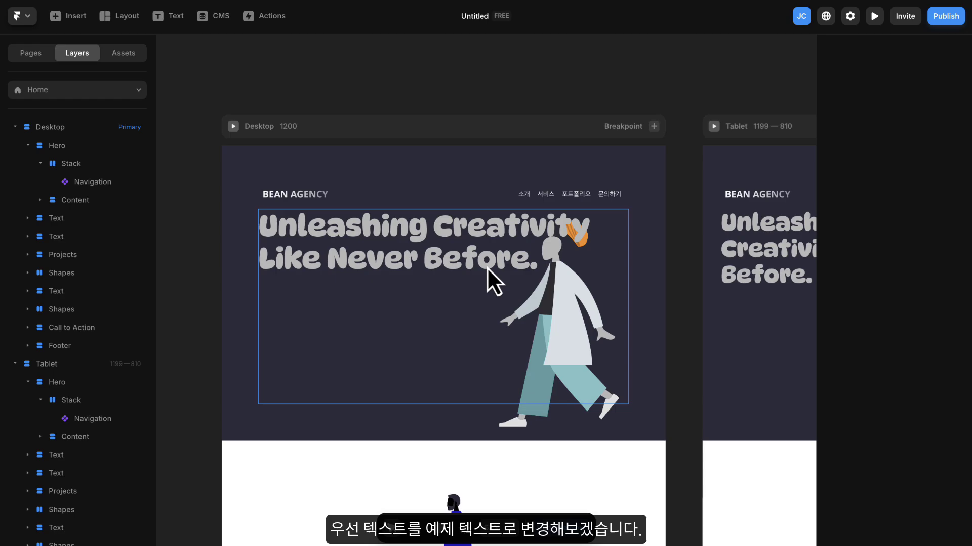
Replace the Desktop hero heading's text with "창의력의 한계를 넘어서 당신의 상상력을 현실로 구현해드립니다."
scroll(486, 267, "up", 1)
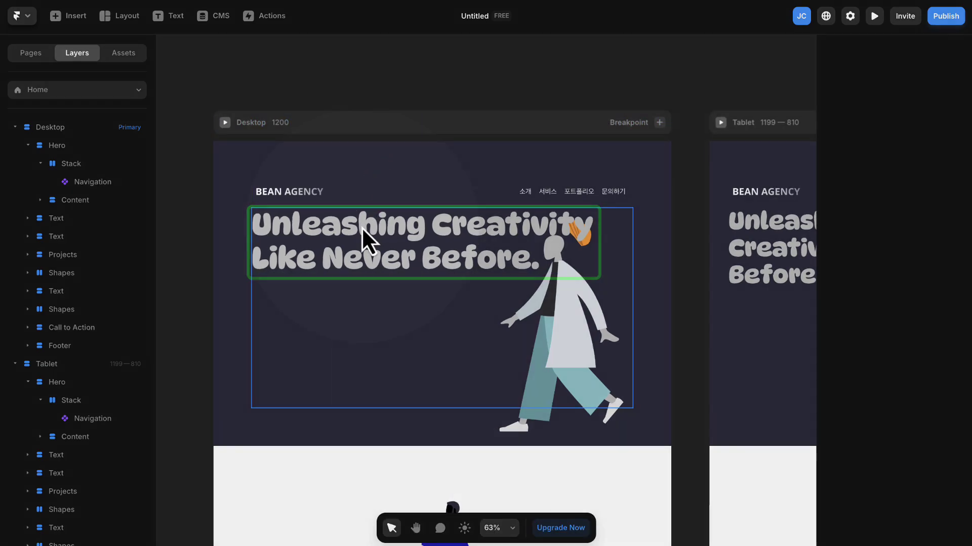
left_click(361, 227)
double_click(366, 227)
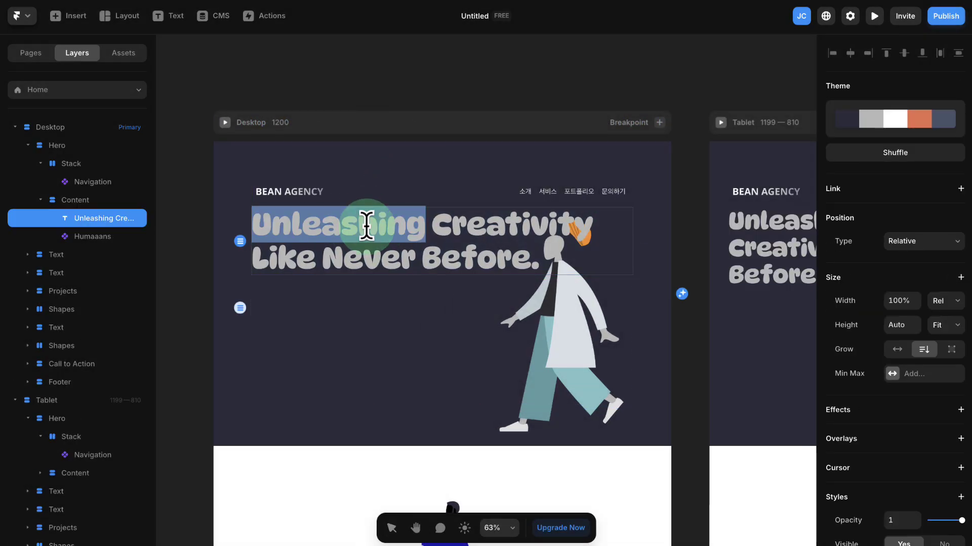
key("ctrl+a")
type("창의력의 한계를 넘어서 당신의 상상력을 현실로 구현해드립니다.")
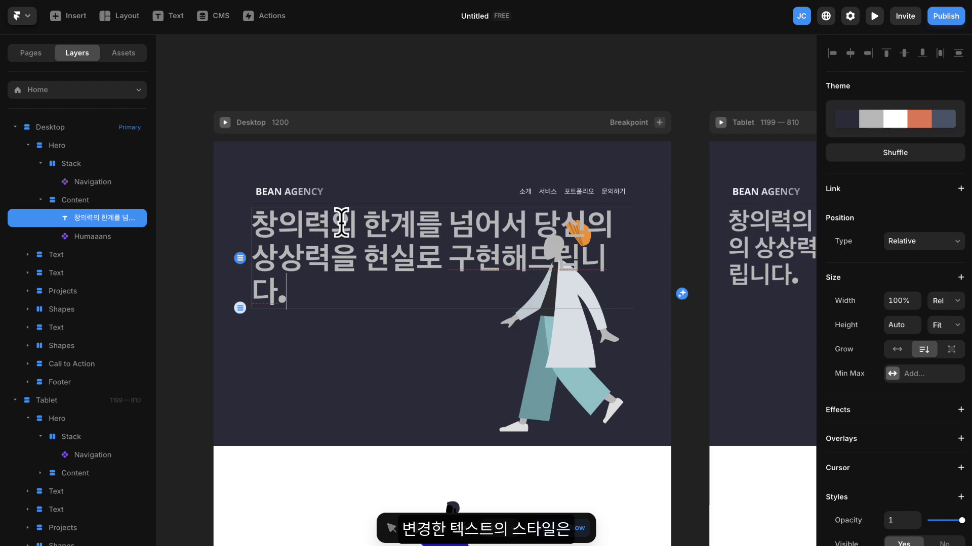
key("Escape")
Change the hero heading's font to Noto Sans KR
scroll(891, 294, "down", 8)
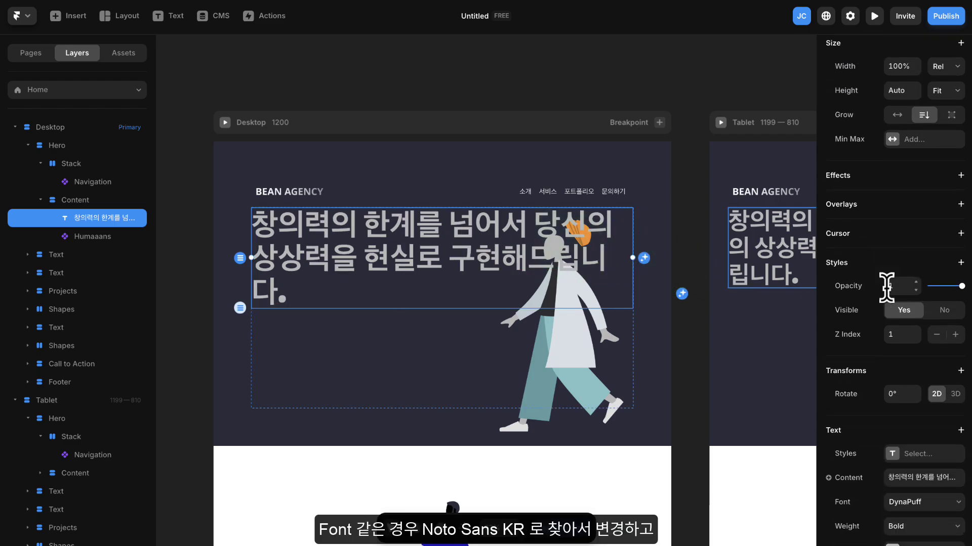
left_click(910, 317)
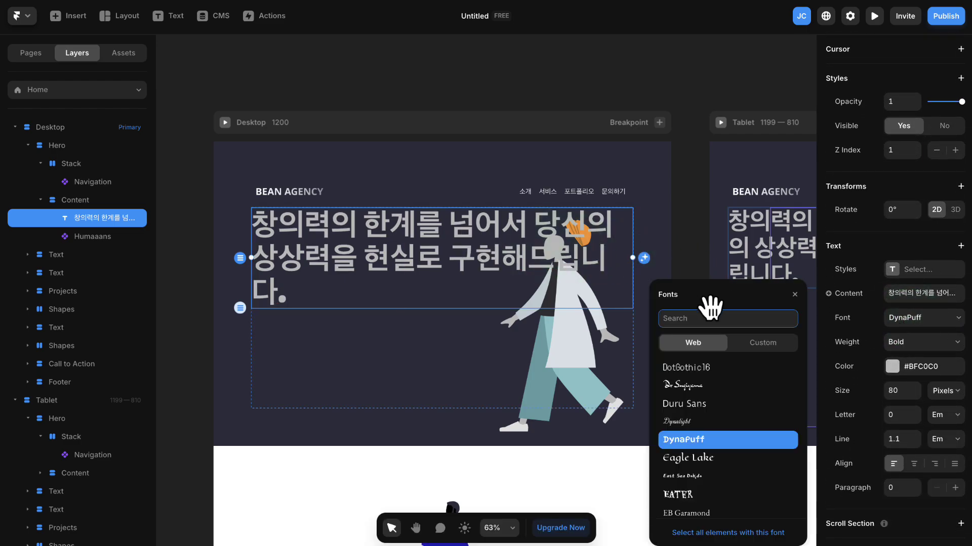
type("ㅜ")
key("BackSpace")
type("noto sans kr")
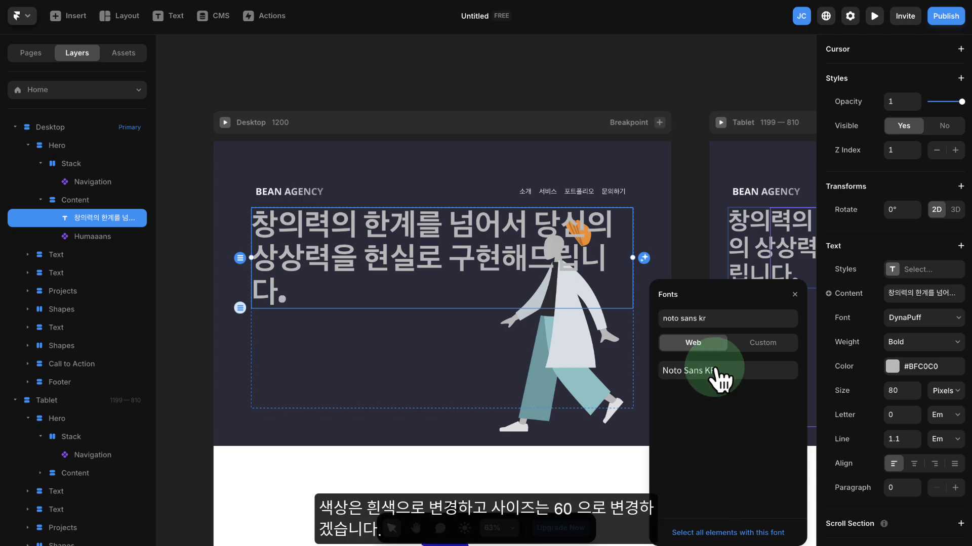
left_click(702, 373)
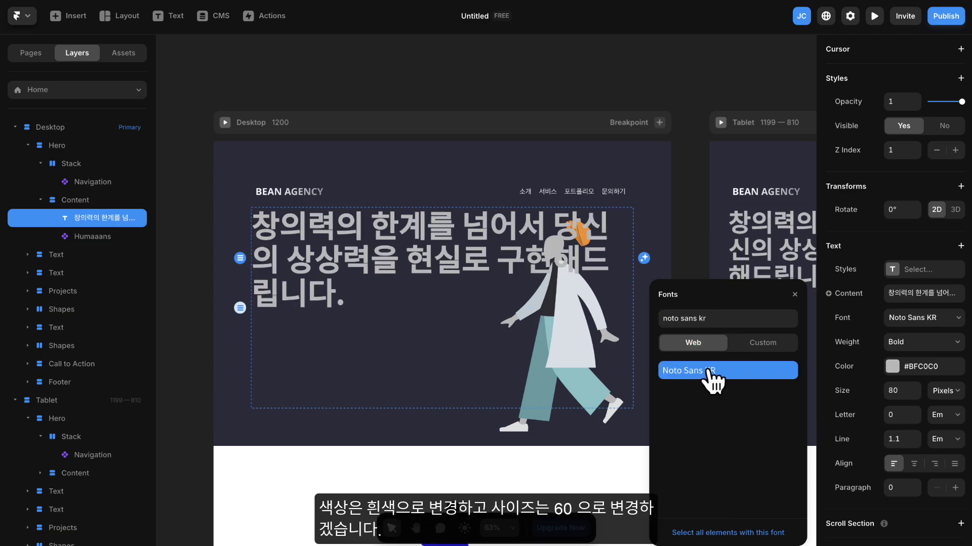
Set the hero heading's color to #FFFFFF, its size to 60 pixels and its line height to 1.2 em
left_click(917, 366)
left_click(676, 326)
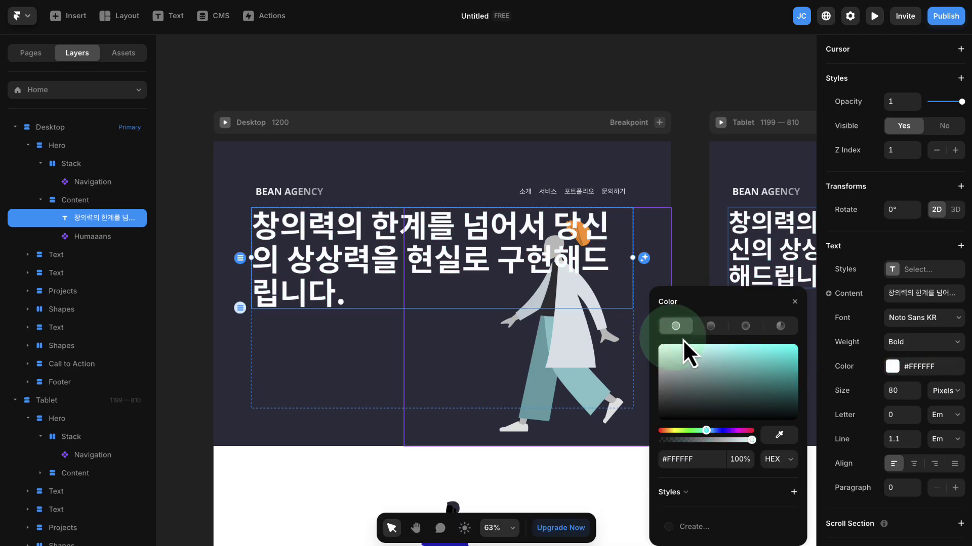
left_click(903, 389)
type("60")
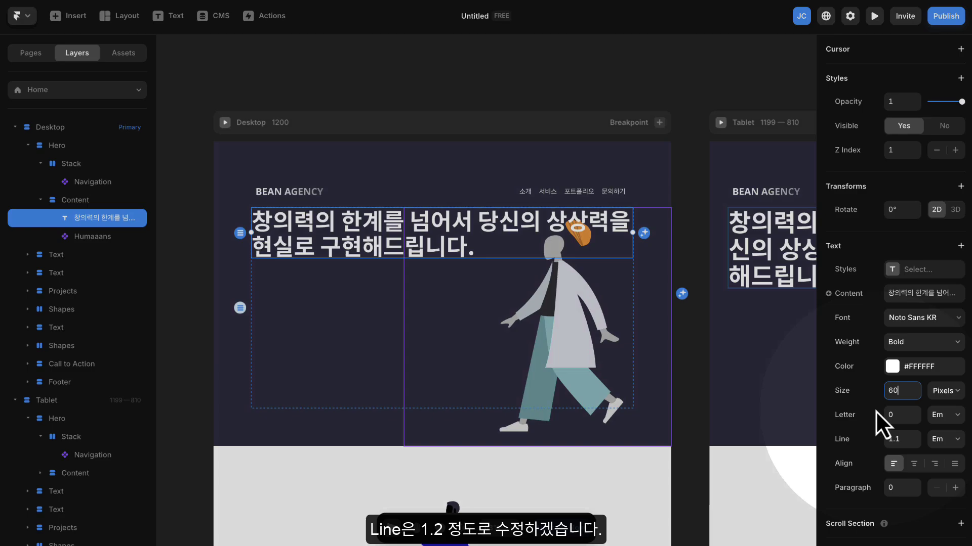
left_click(916, 435)
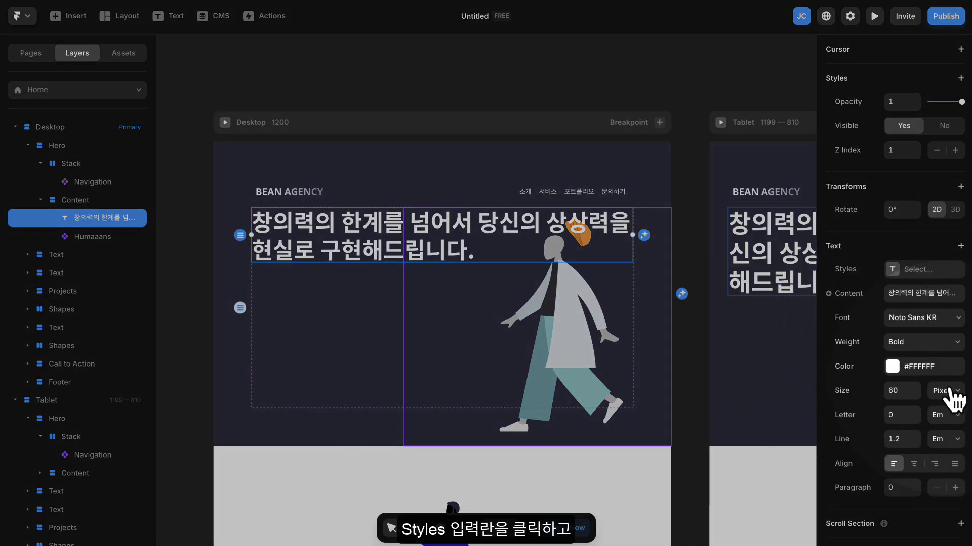
Create a new Heading 1 text style from the hero heading's formatting
left_click(916, 271)
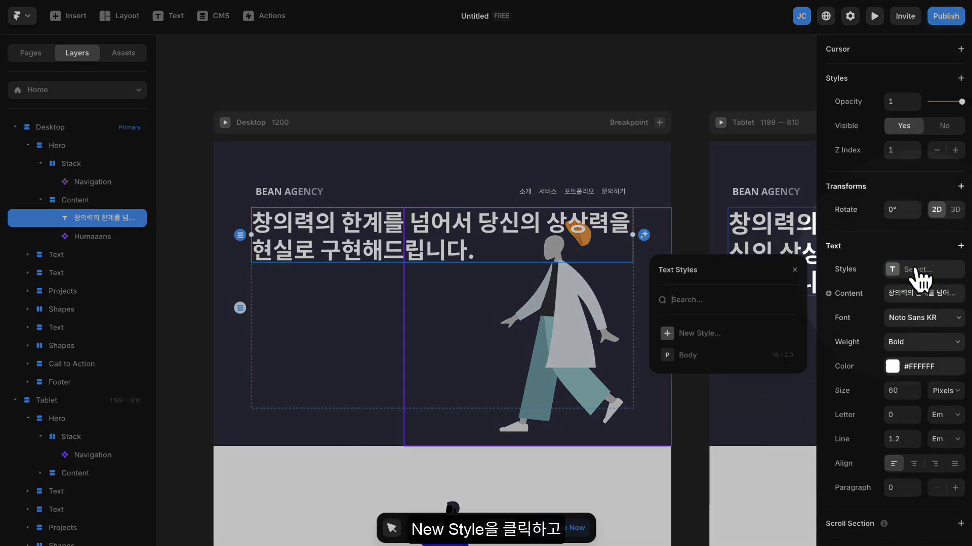
left_click(712, 333)
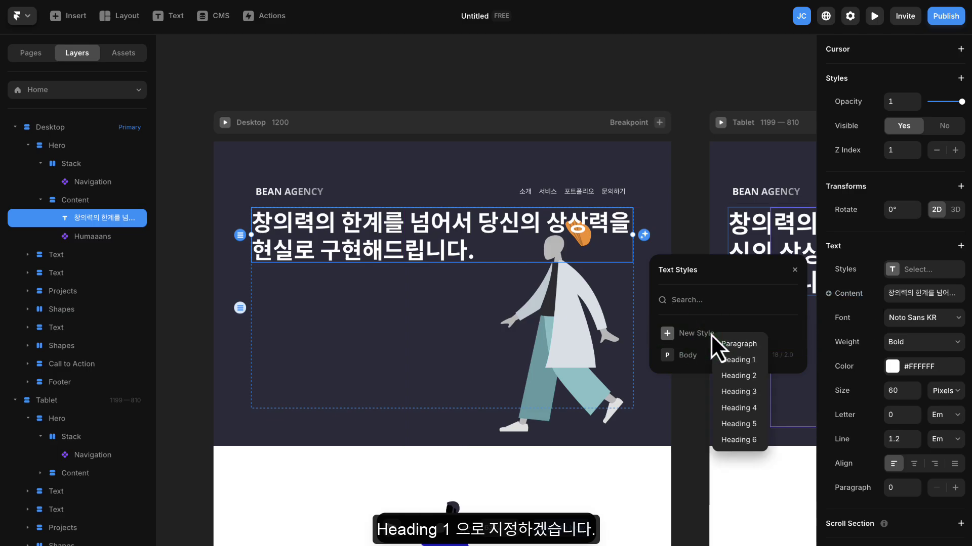
left_click(742, 363)
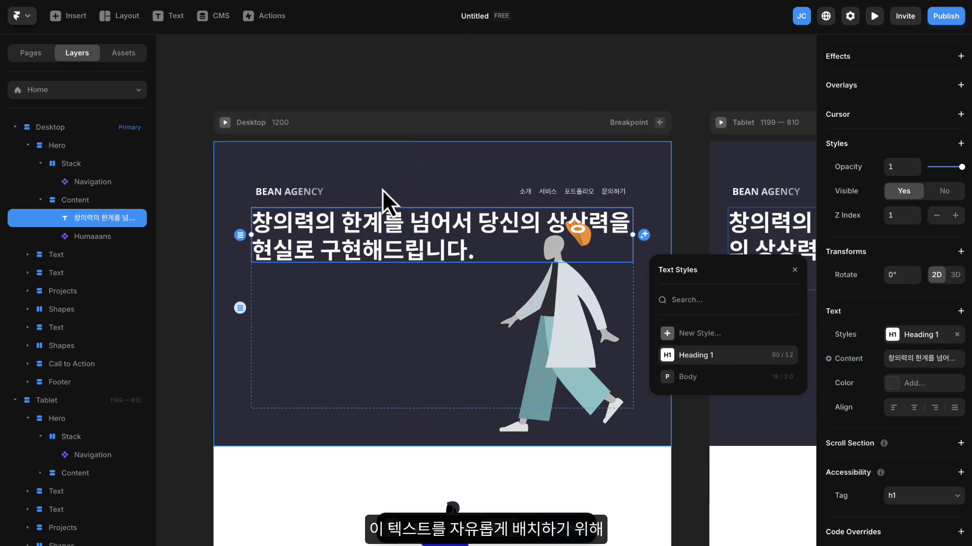
left_click(357, 246)
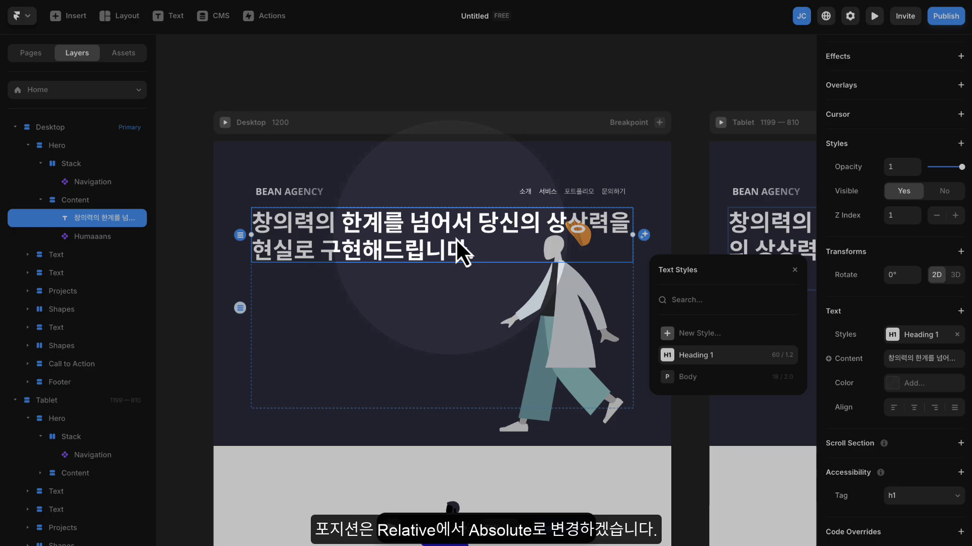
left_click(796, 270)
Make the hero heading absolutely positioned, move it down to about 155 from the Content stack's upper edge and narrow it to about 58% width
scroll(911, 185, "up", 8)
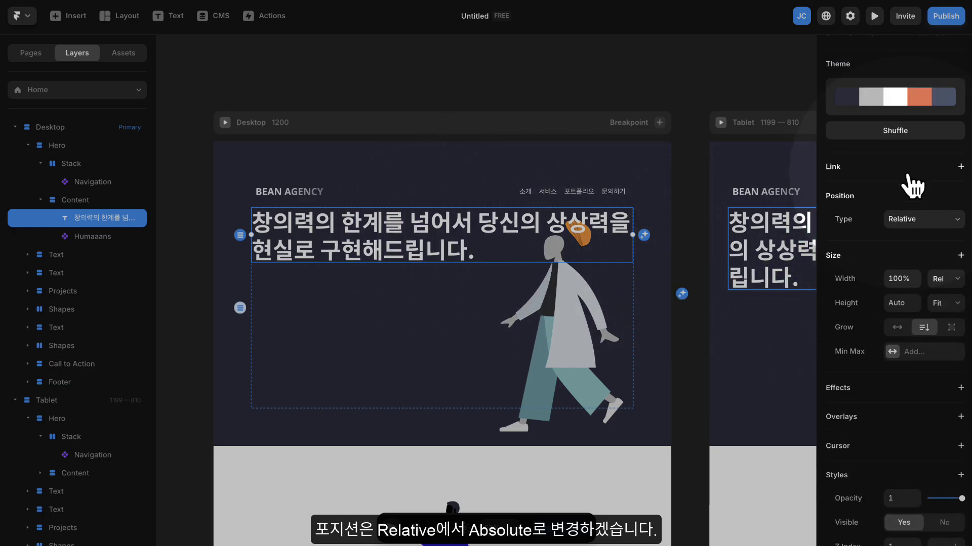
left_click(905, 241)
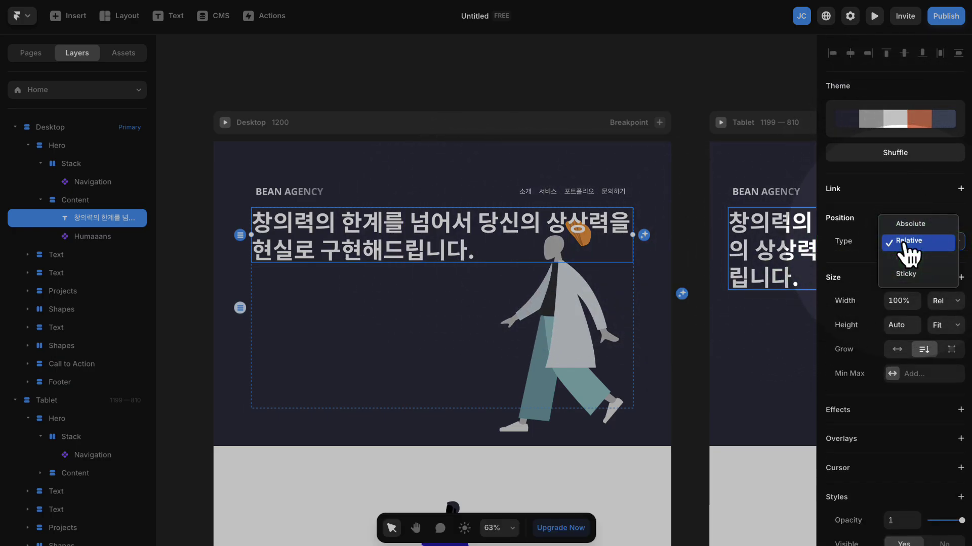
left_click(908, 241)
left_click(908, 241)
left_click(906, 228)
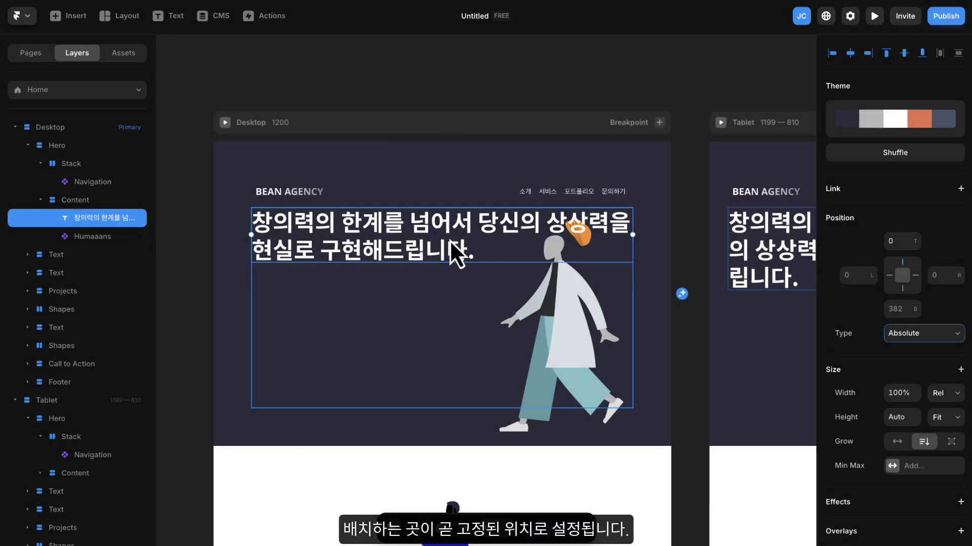
left_click_drag(439, 241, 414, 296)
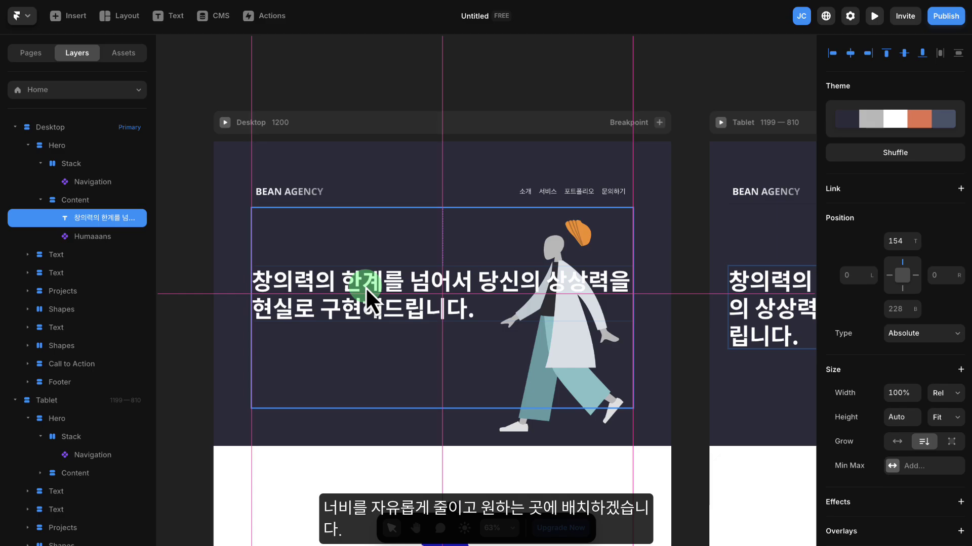
mouse_move(636, 299)
left_mouse_down()
mouse_move(457, 301)
mouse_move(473, 307)
mouse_move(418, 317)
mouse_move(419, 308)
left_mouse_up()
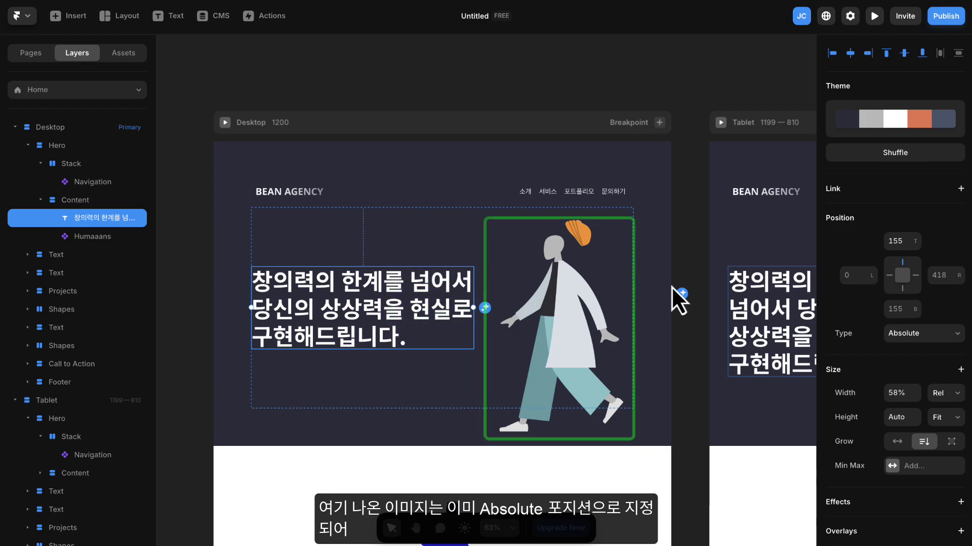
Shrink the hero's Humaaans illustration to about 476 × 425 and place it beside the heading, about 120 below the Content stack's upper edge
left_click(545, 312)
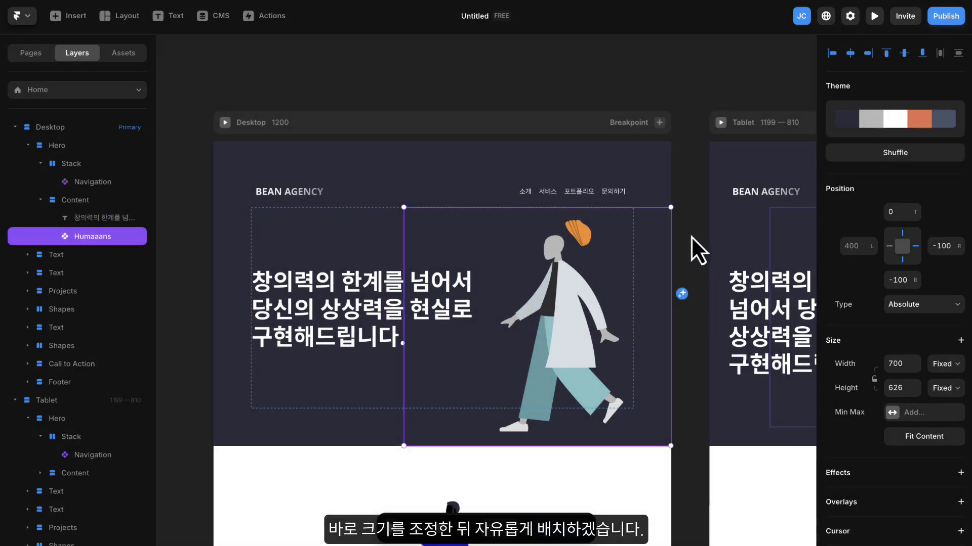
left_click_drag(668, 211, 535, 328)
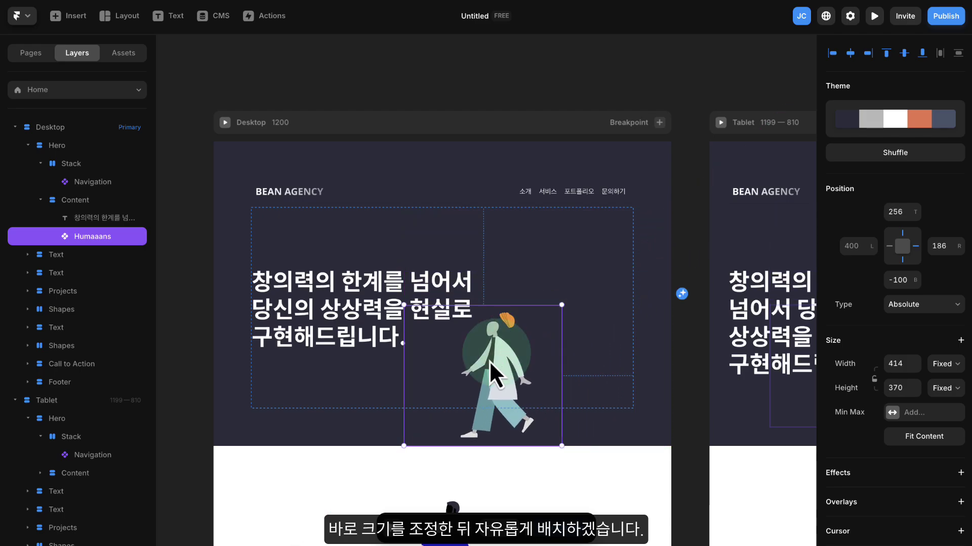
left_click_drag(494, 373, 587, 345)
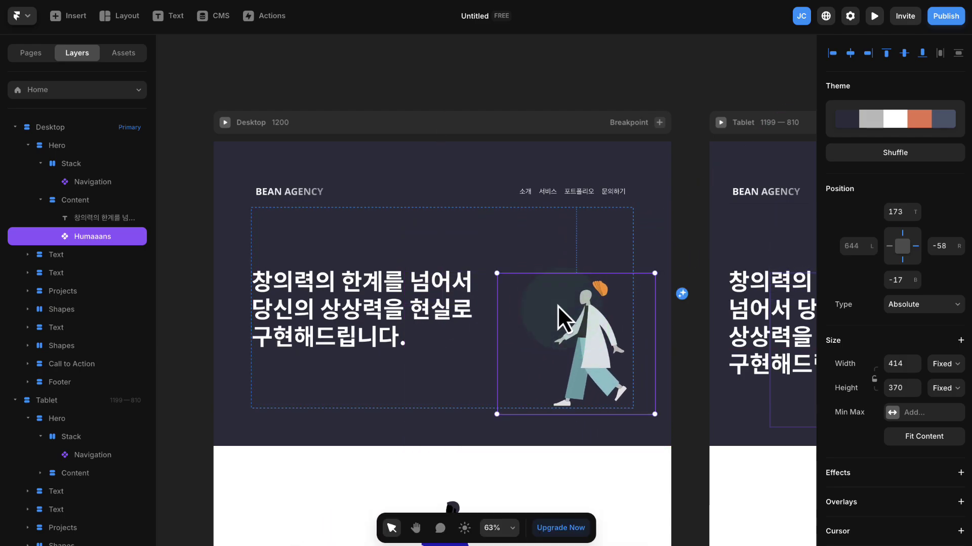
left_click_drag(498, 275, 475, 255)
left_click_drag(531, 293, 578, 324)
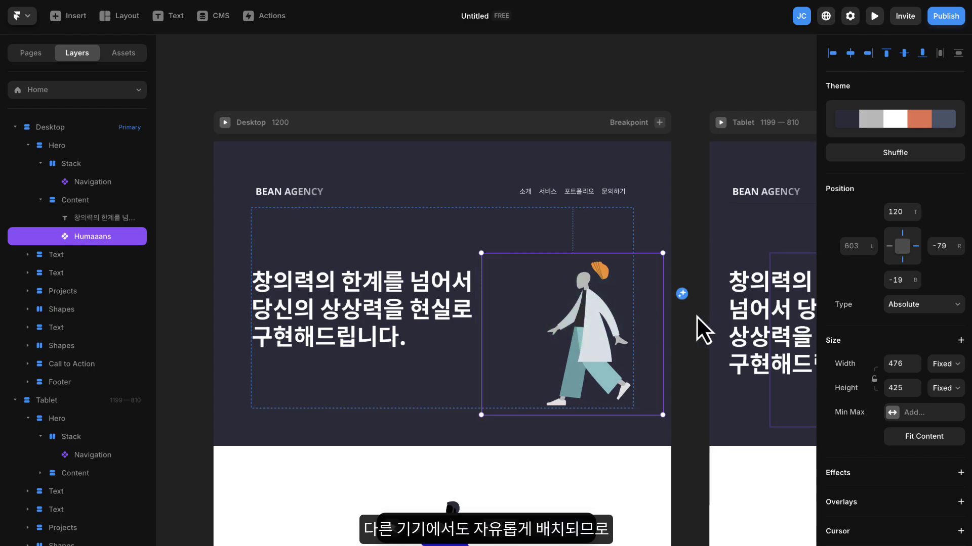
Add responsive breakpoints to the Heading 1 text style
scroll(696, 315, "down", 3)
left_click_drag(694, 319, 351, 278)
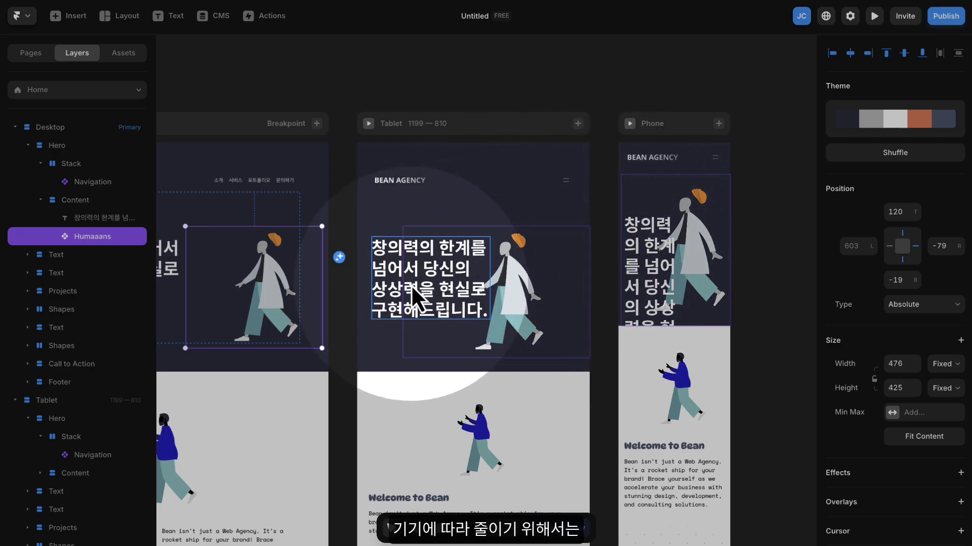
left_click_drag(342, 292, 522, 261)
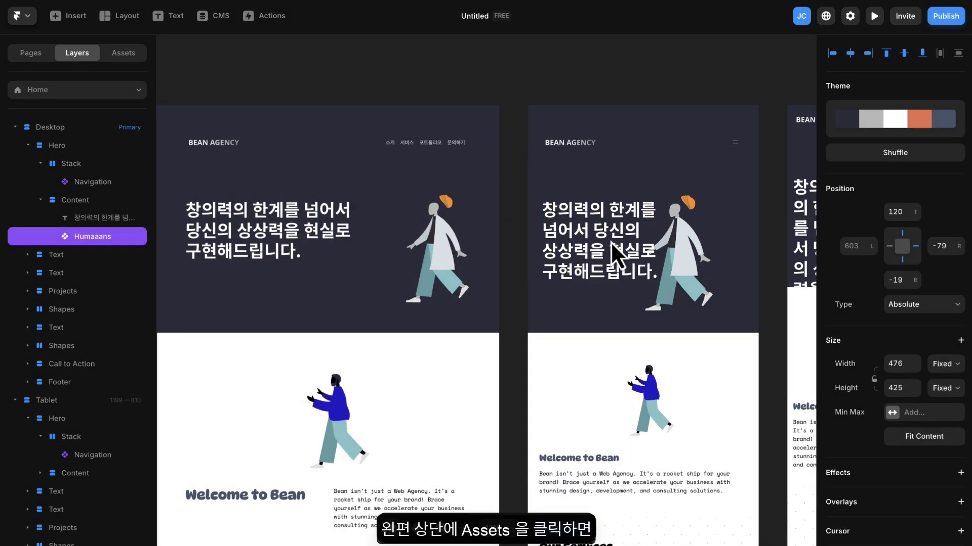
left_click_drag(618, 241, 581, 252)
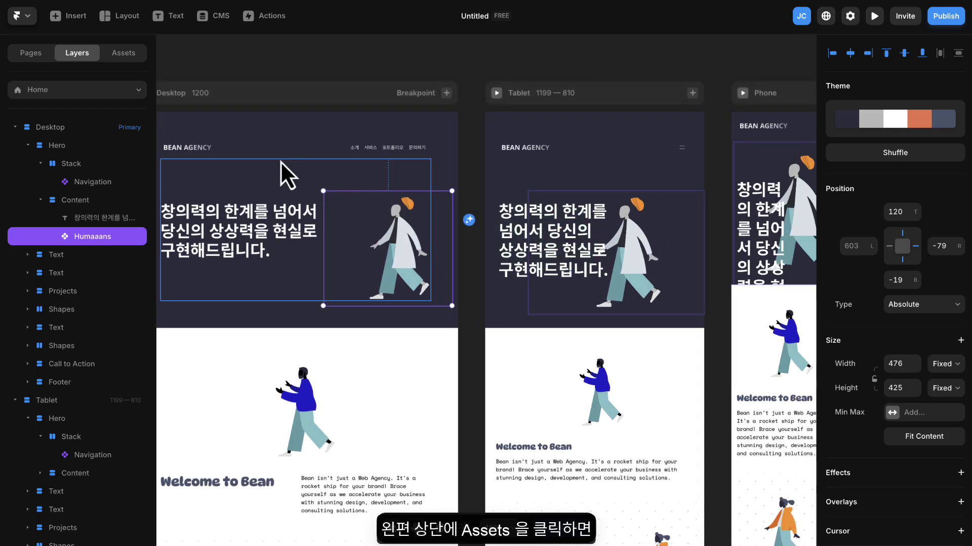
left_click(126, 55)
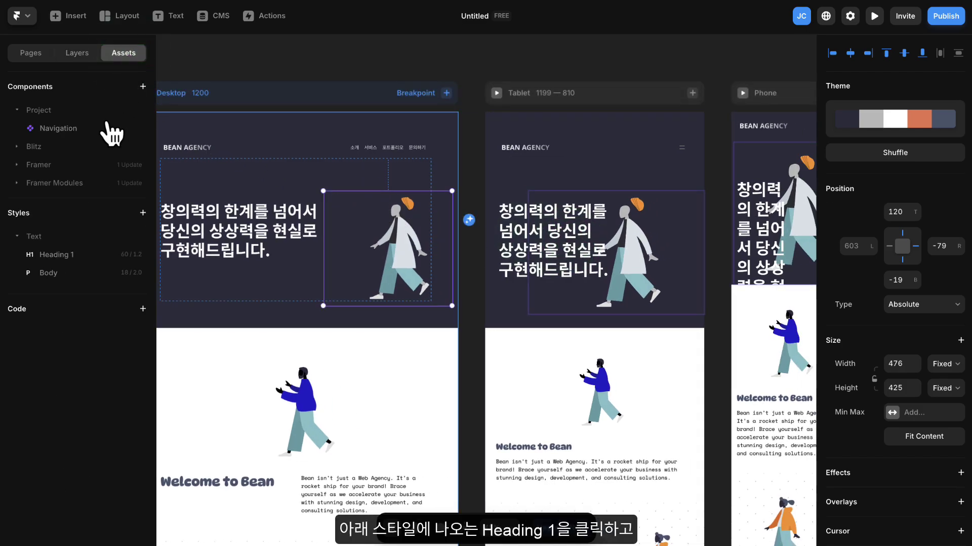
left_click(65, 255)
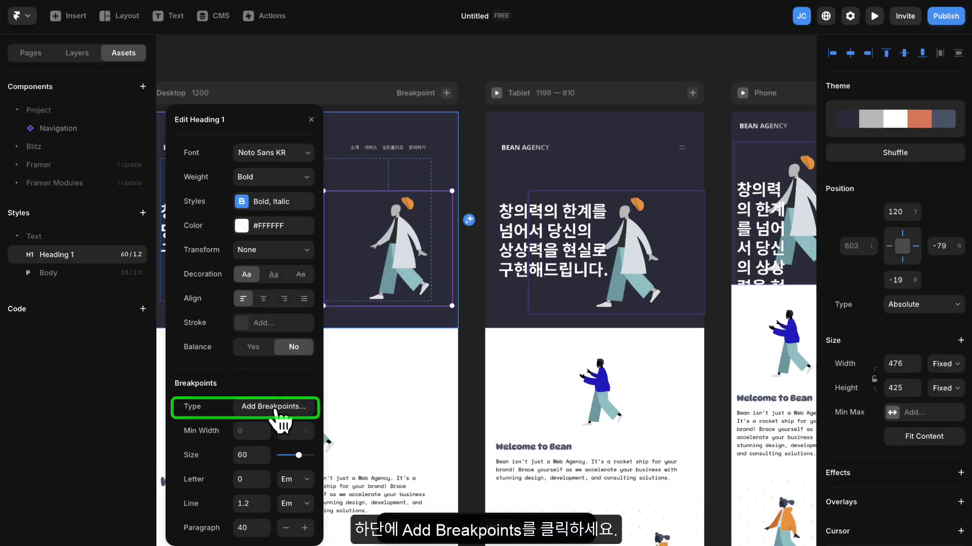
left_click(276, 408)
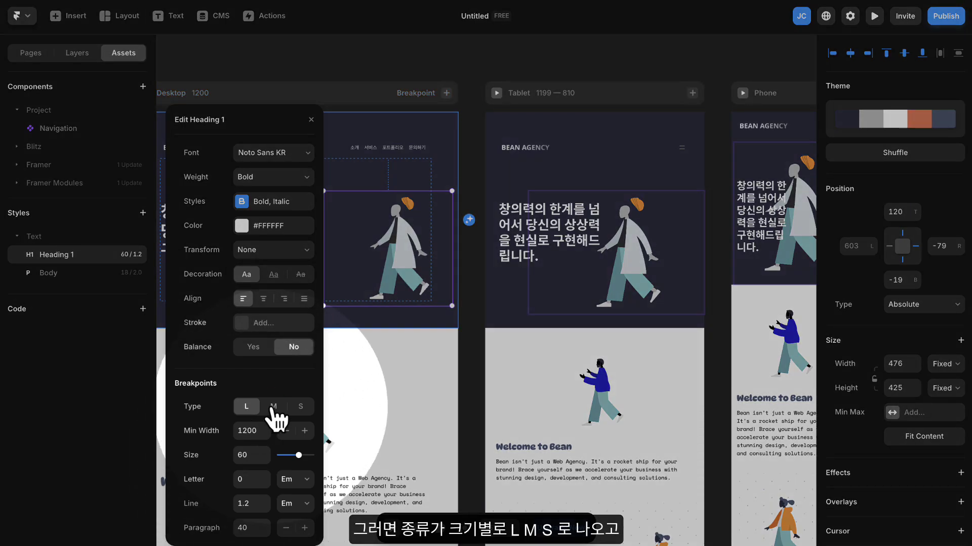
Set the text size of the Heading 1 style's S breakpoint to 30 and close the style editor
left_click(274, 407)
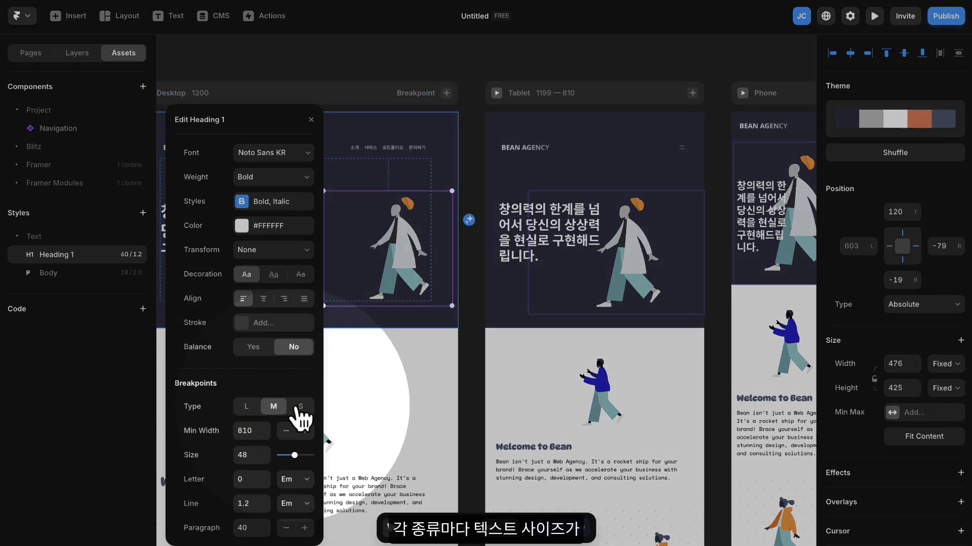
left_click(272, 407)
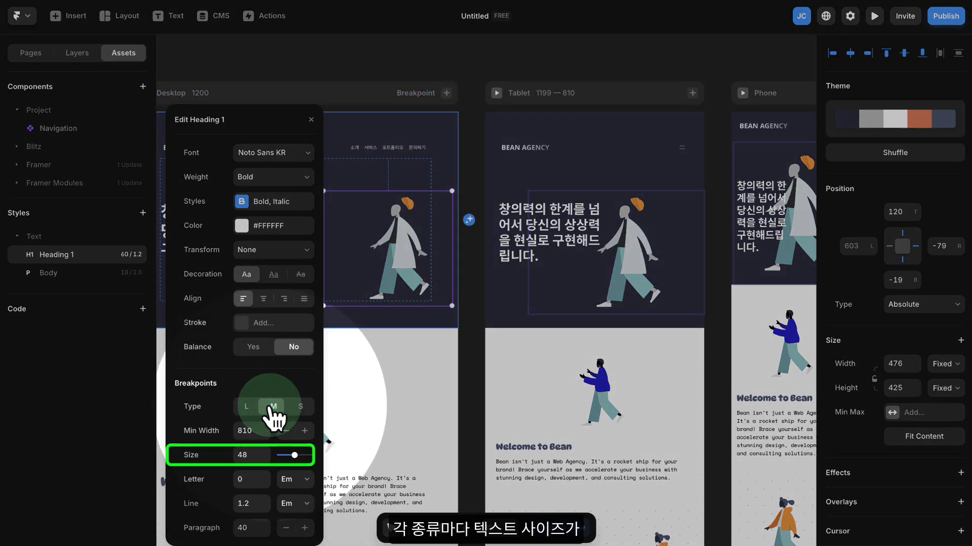
left_click(300, 407)
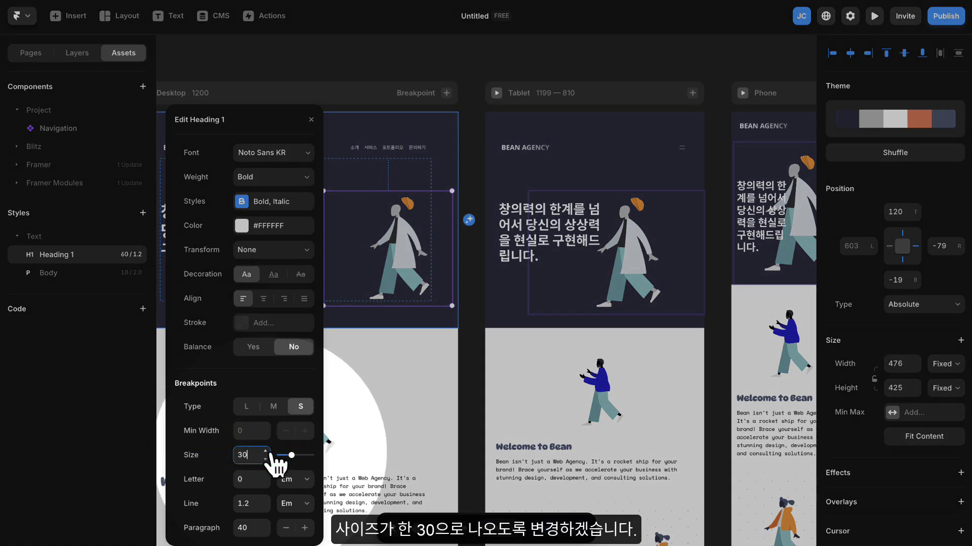
key("Return")
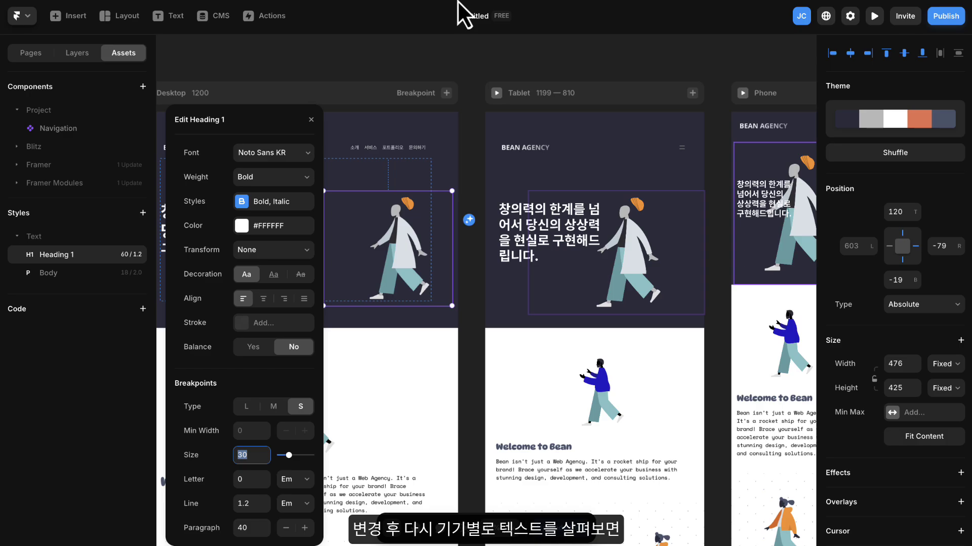
left_click(313, 125)
left_click_drag(361, 55, 442, 50)
left_click_drag(759, 61, 592, 43)
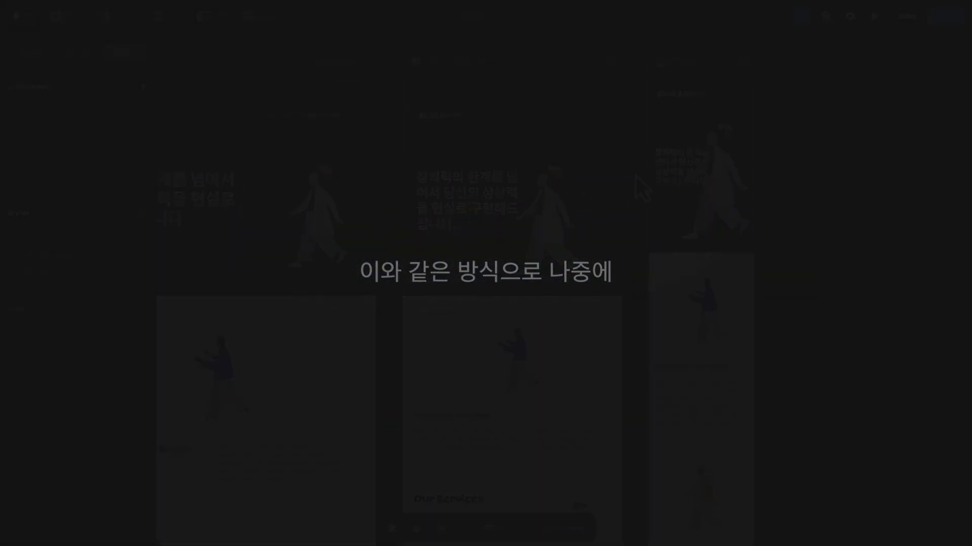
left_click_drag(372, 161, 428, 155)
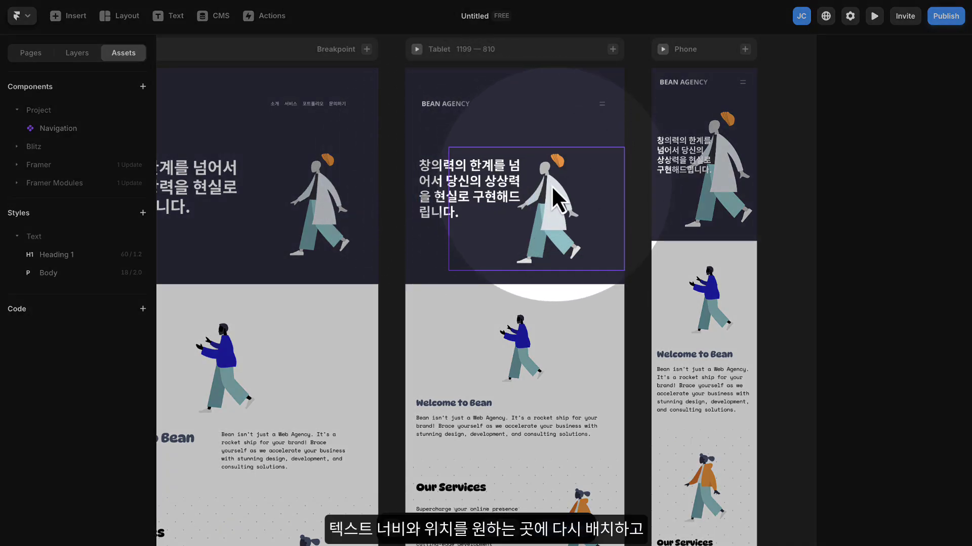
On the Tablet breakpoint, widen the hero heading and shrink the Humaaans illustration to about 468 × 328, aligned with the Content stack's lower edge
left_click(490, 185)
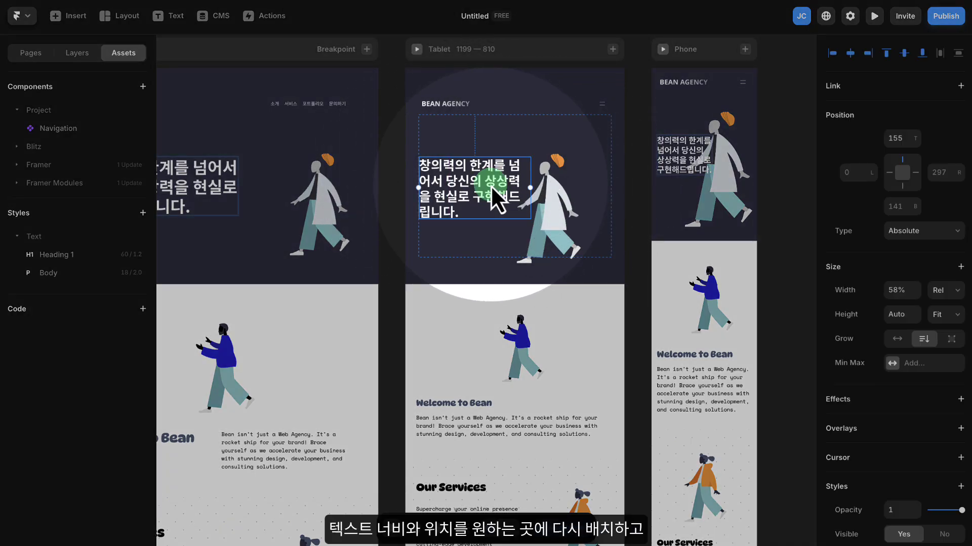
left_click_drag(529, 188, 555, 183)
left_click(571, 217)
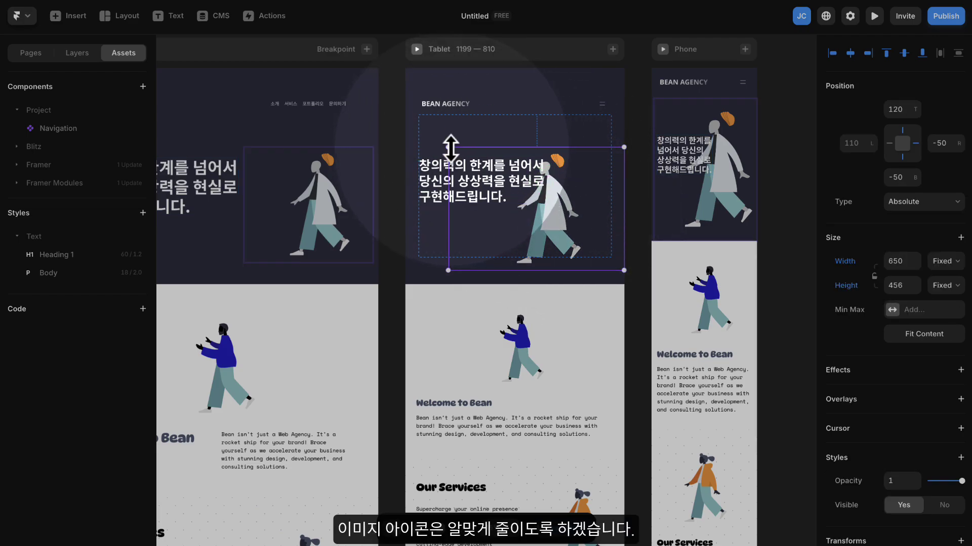
left_click_drag(448, 148, 498, 181)
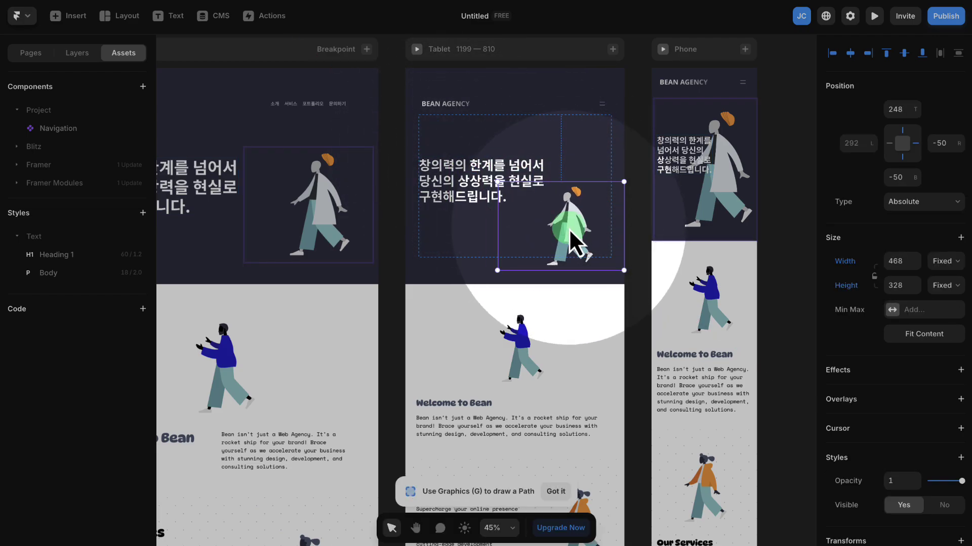
left_click_drag(572, 243, 586, 233)
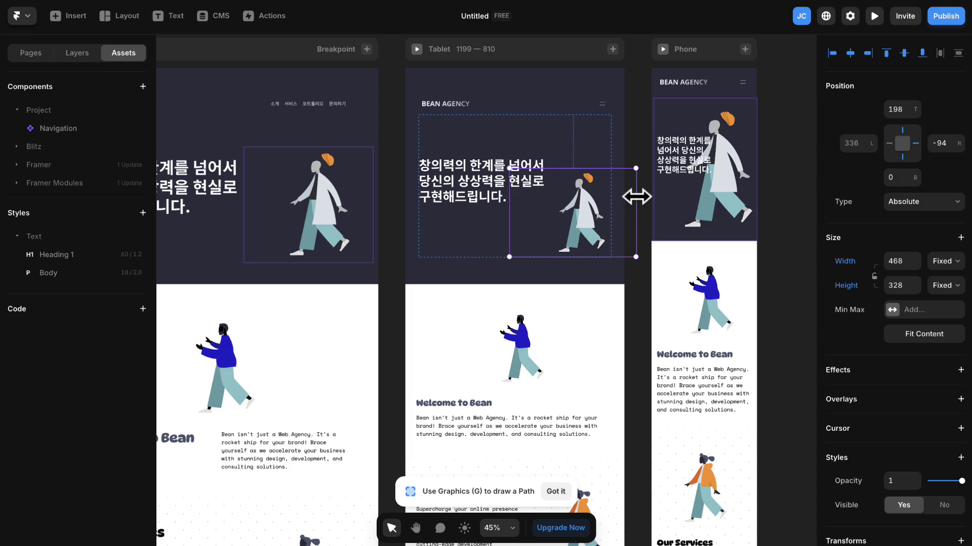
left_click(651, 206)
left_click(602, 235)
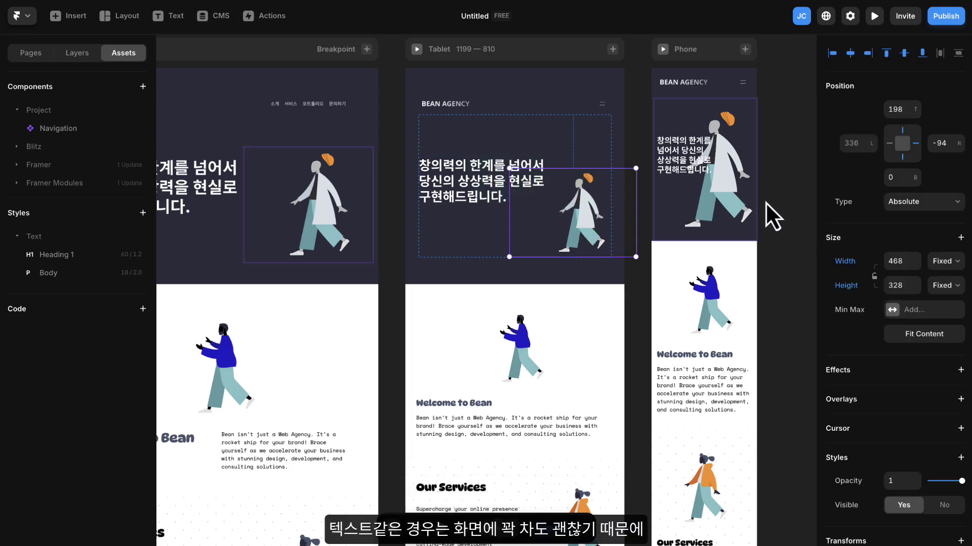
On the Phone breakpoint, set the hero heading's position type to Relative and its width to Fill
scroll(784, 211, "right", 3)
left_click(633, 170)
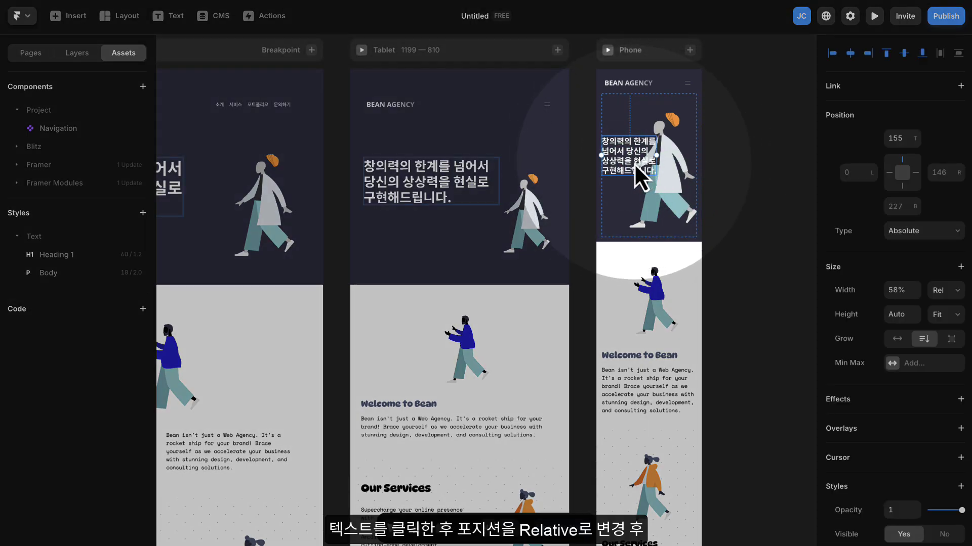
left_click(886, 230)
left_click(842, 247)
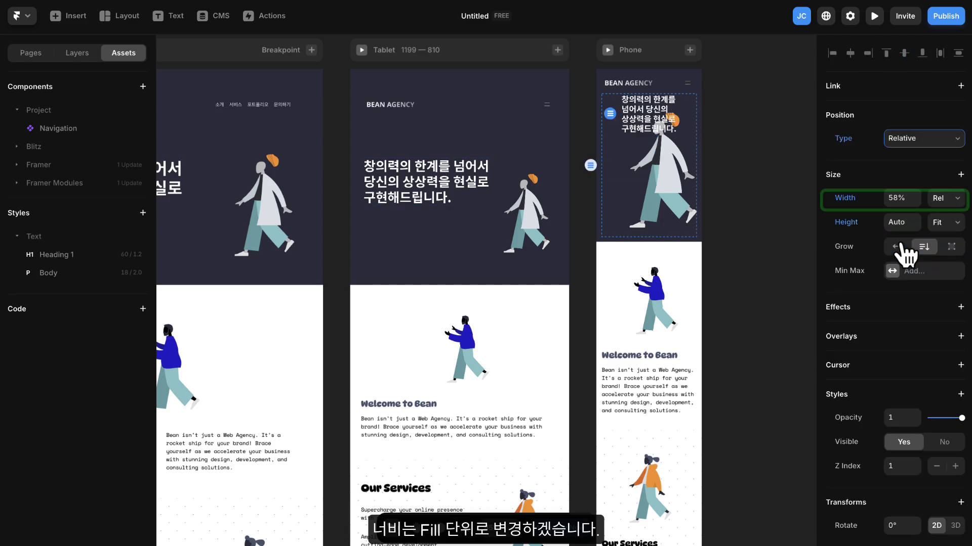
left_click(945, 198)
left_click(946, 214)
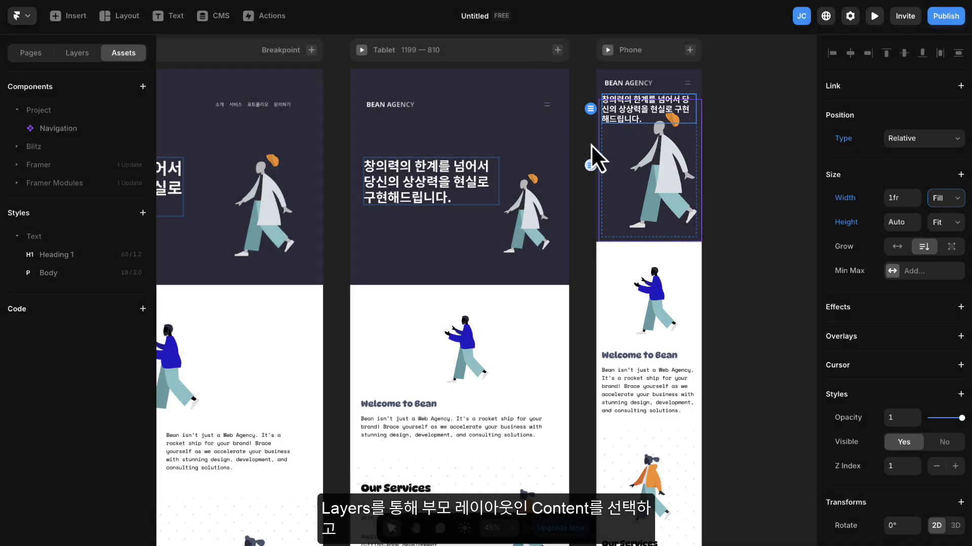
Set the distribution of the Phone hero's Content stack to Center
left_click(77, 53)
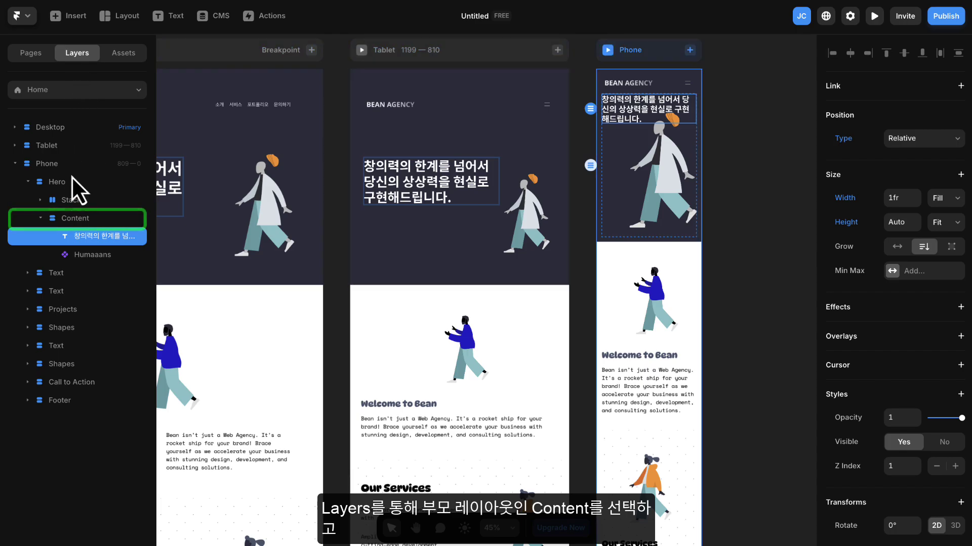
left_click(77, 218)
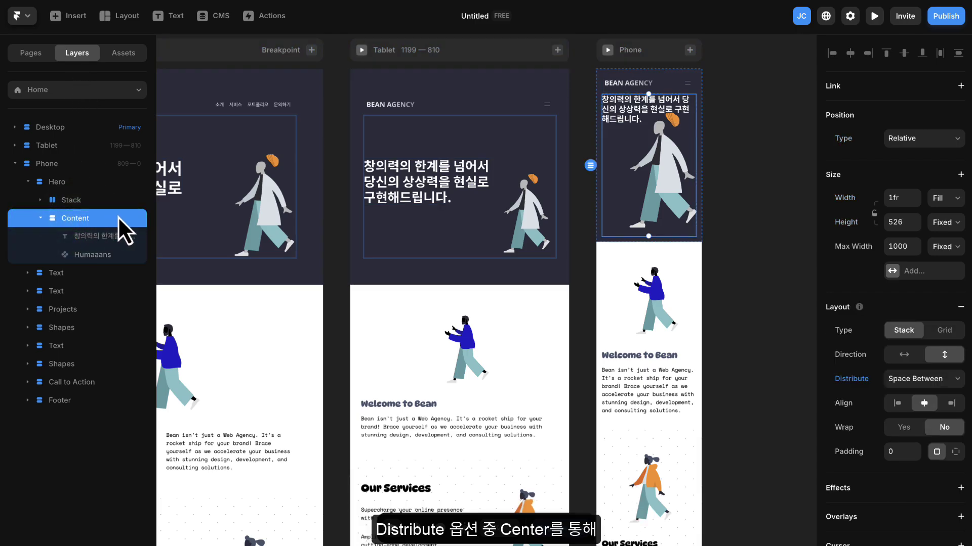
scroll(918, 277, "down", 2)
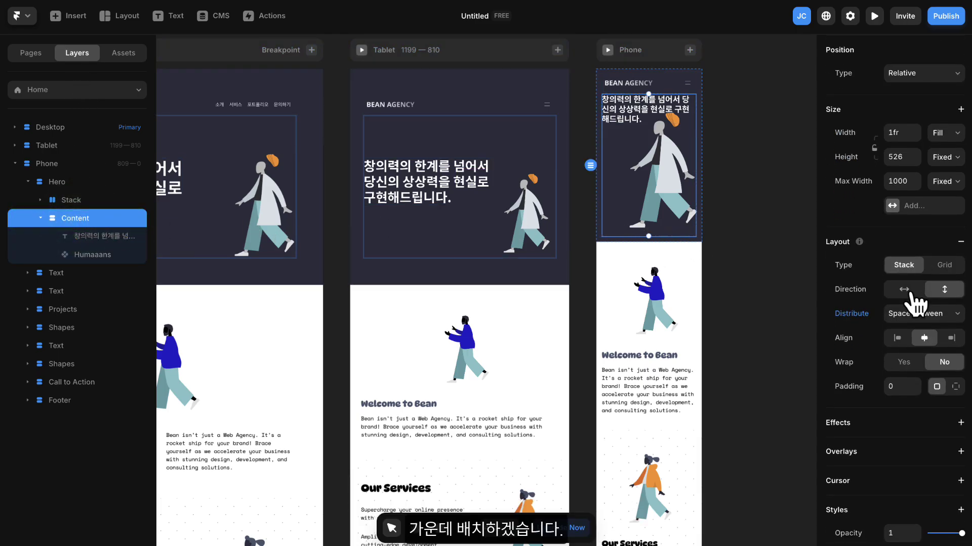
left_click(910, 313)
left_click(908, 280)
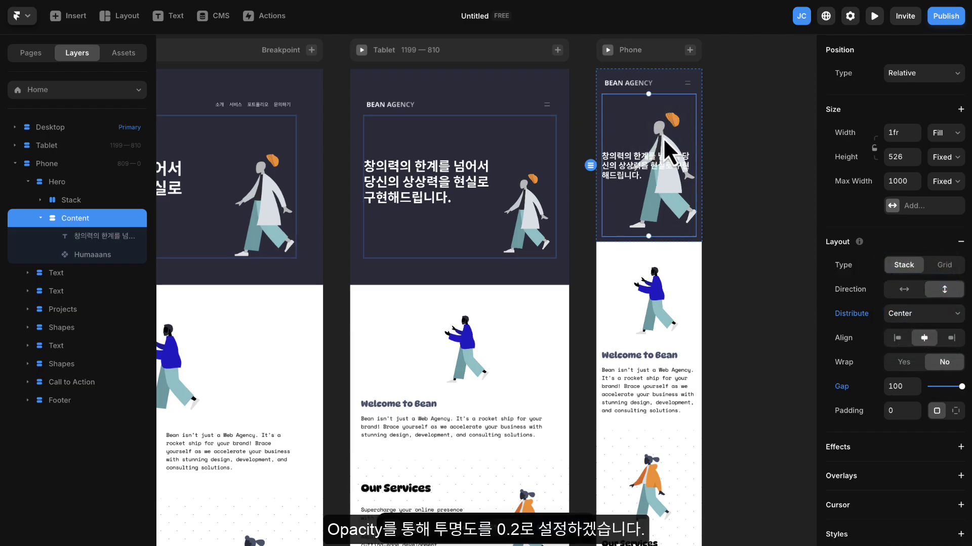
Shrink the Phone hero's Humaaans illustration to about 191 × 264 and place it in the Content stack's lower-right corner
left_click(688, 152)
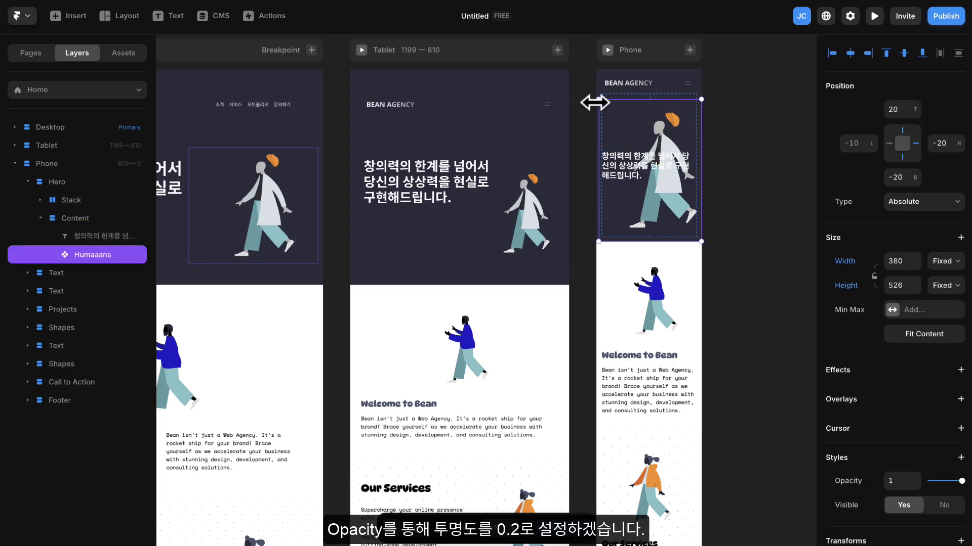
left_click_drag(599, 100, 641, 159)
mouse_move(687, 223)
left_mouse_down()
mouse_move(679, 217)
mouse_move(691, 228)
left_mouse_up()
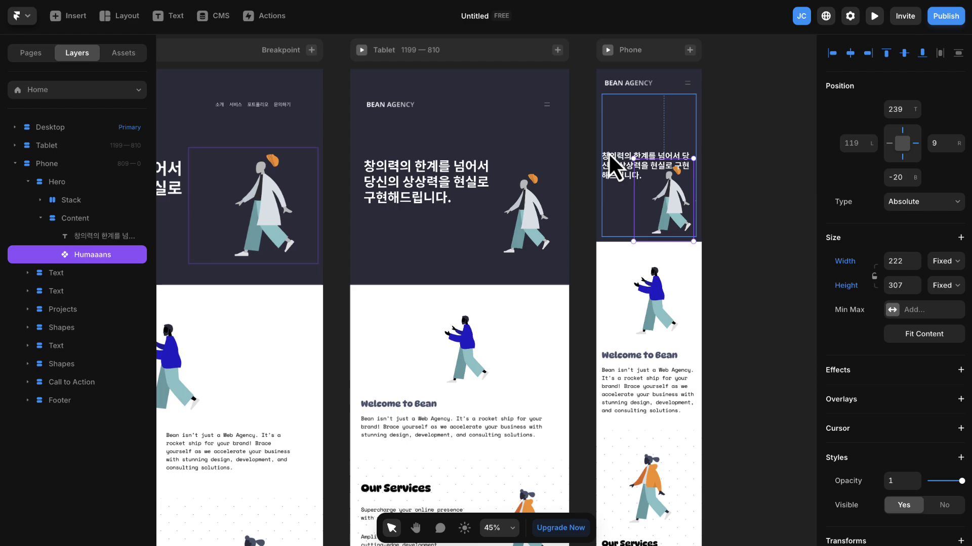
left_click_drag(635, 161, 642, 162)
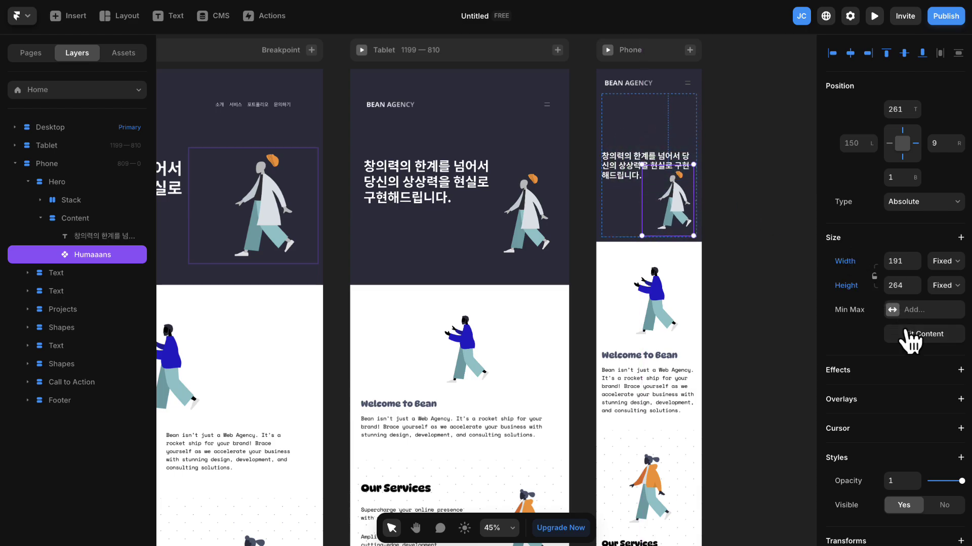
Set the Phone illustration's opacity to 0.2 and shrink it further to about 166 × 229
scroll(911, 341, "down", 3)
left_click(902, 320)
type("0")
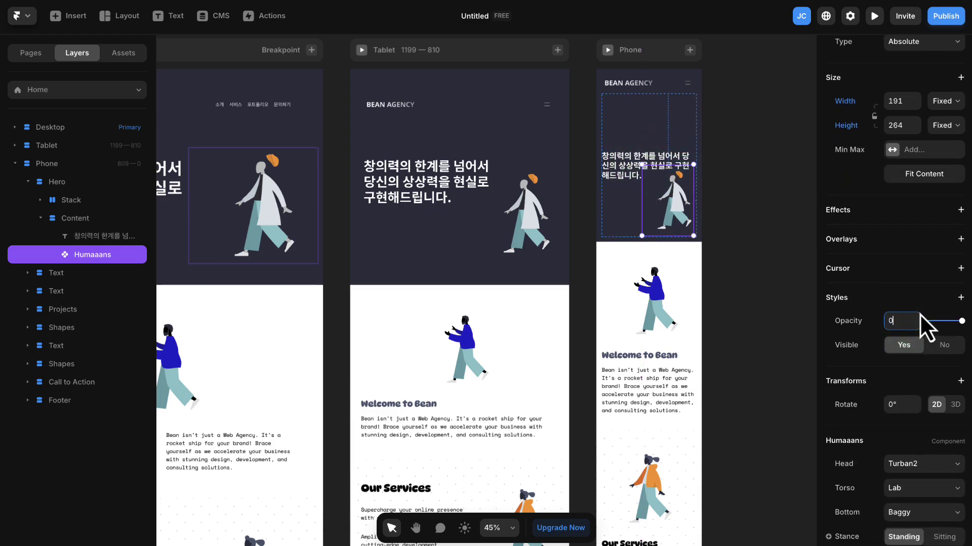
type(".2")
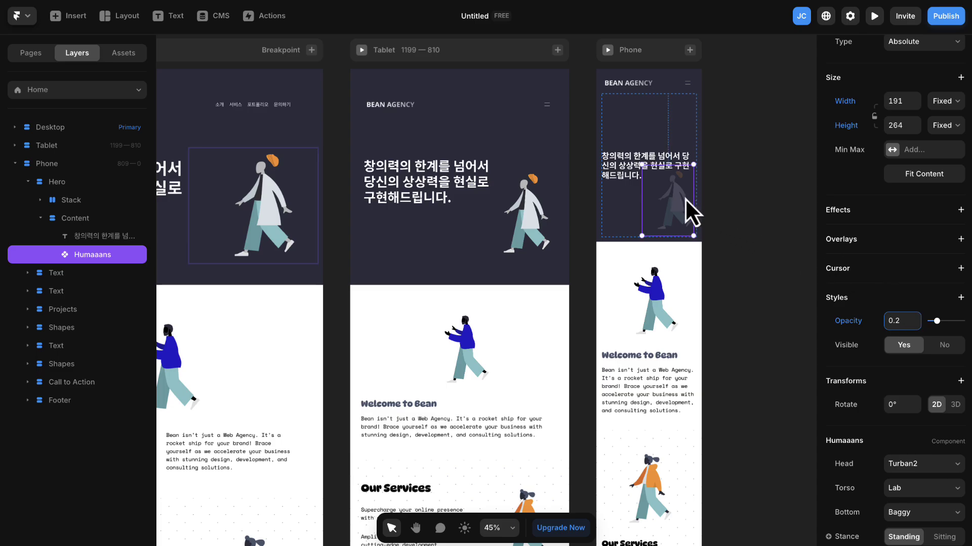
left_click_drag(642, 167, 648, 174)
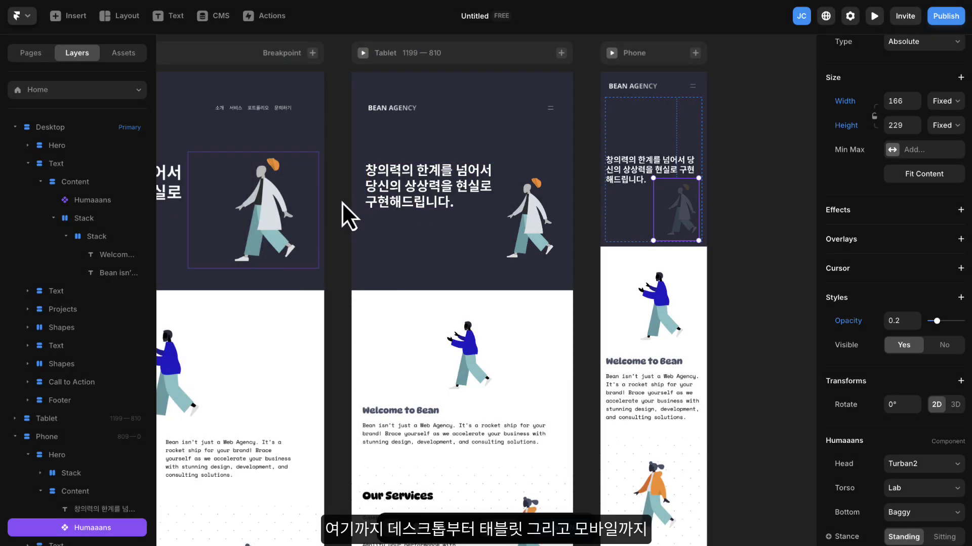
Delete the Humaaans illustration above the "Welcome to Bean" heading on the Desktop breakpoint
left_click_drag(347, 217, 632, 191)
scroll(401, 151, "up", 3)
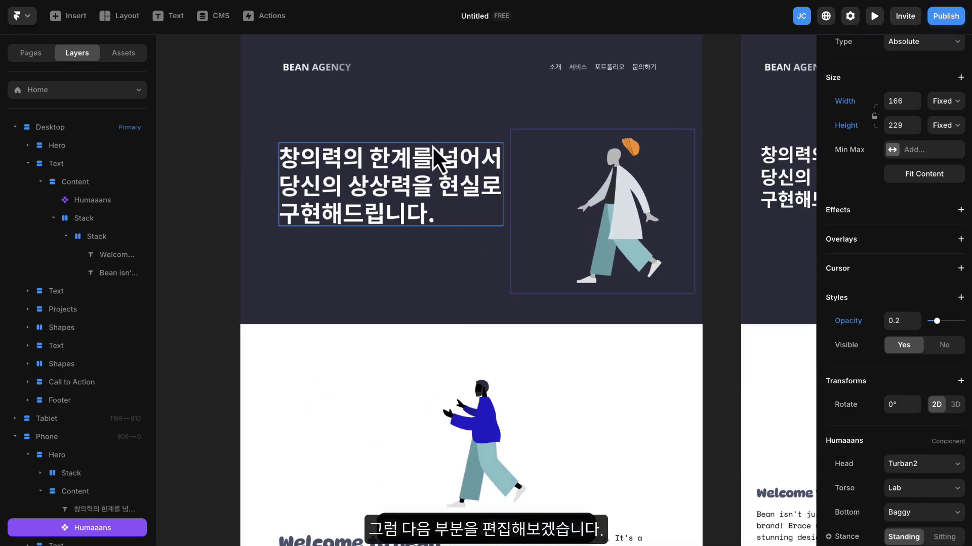
left_click_drag(432, 146, 458, 182)
scroll(461, 169, "down", 5)
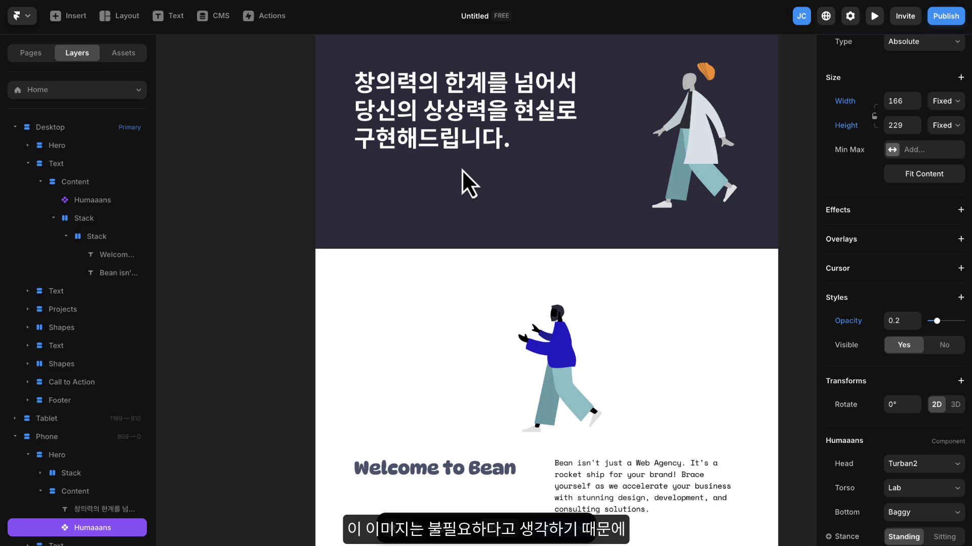
scroll(463, 170, "down", 2)
scroll(475, 182, "right", 2)
left_click(469, 196)
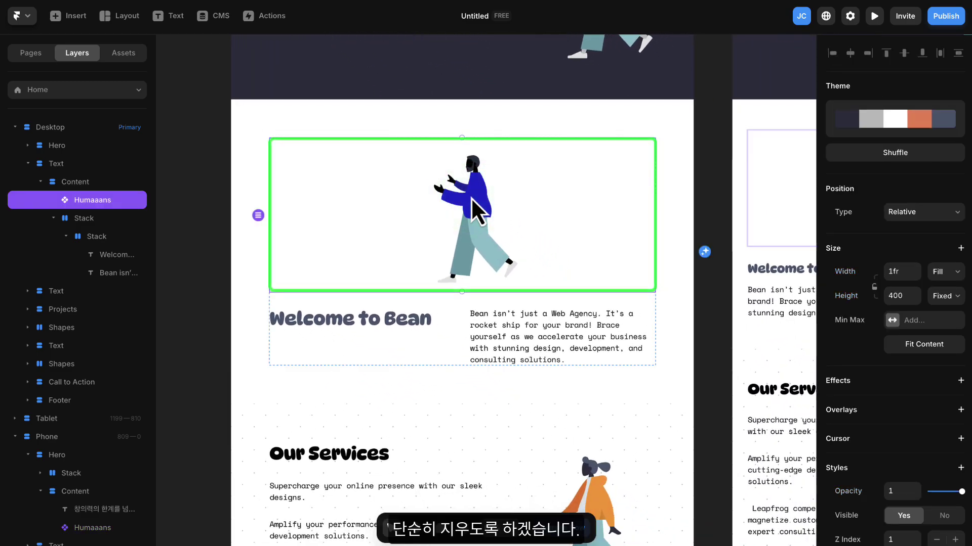
right_click(477, 179)
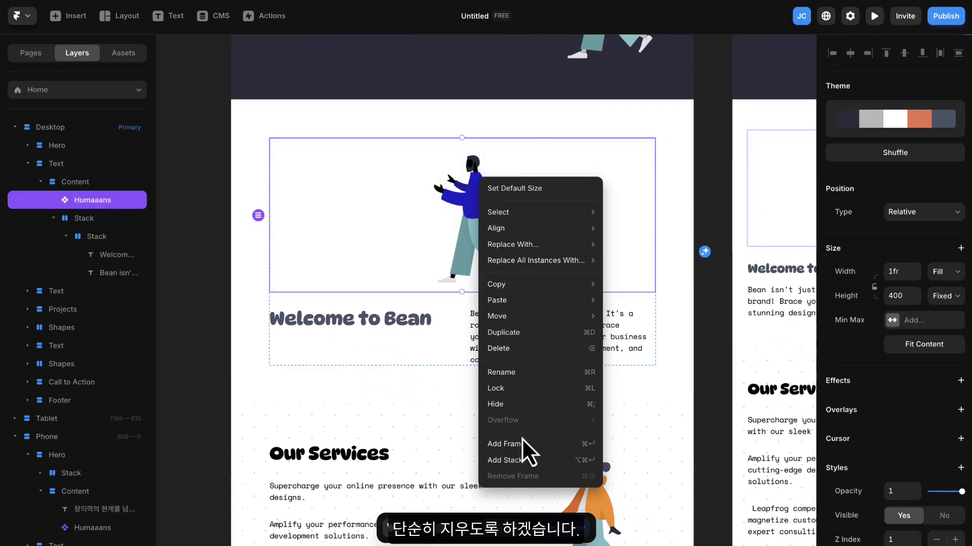
left_click(517, 349)
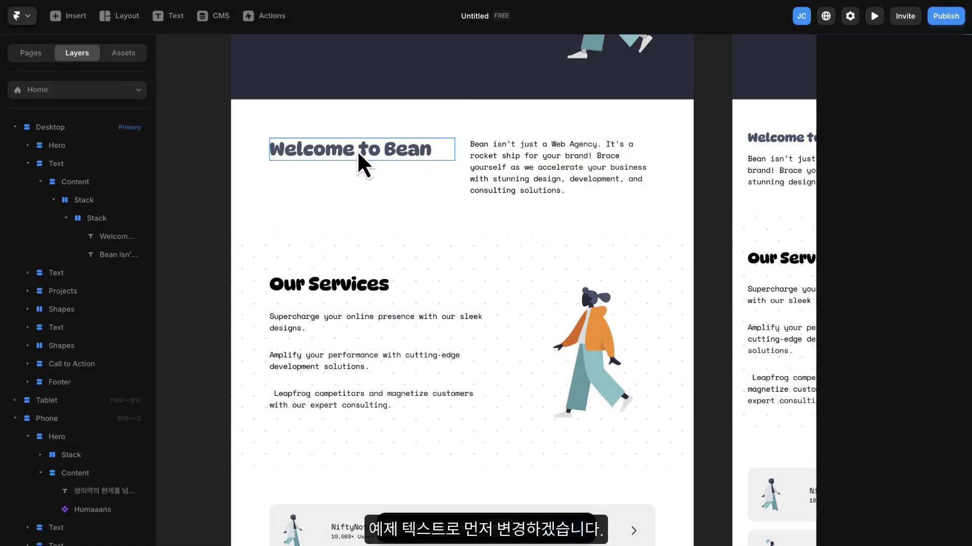
Replace the "Welcome to Bean" heading text with "소개"
left_click(357, 150)
double_click(357, 150)
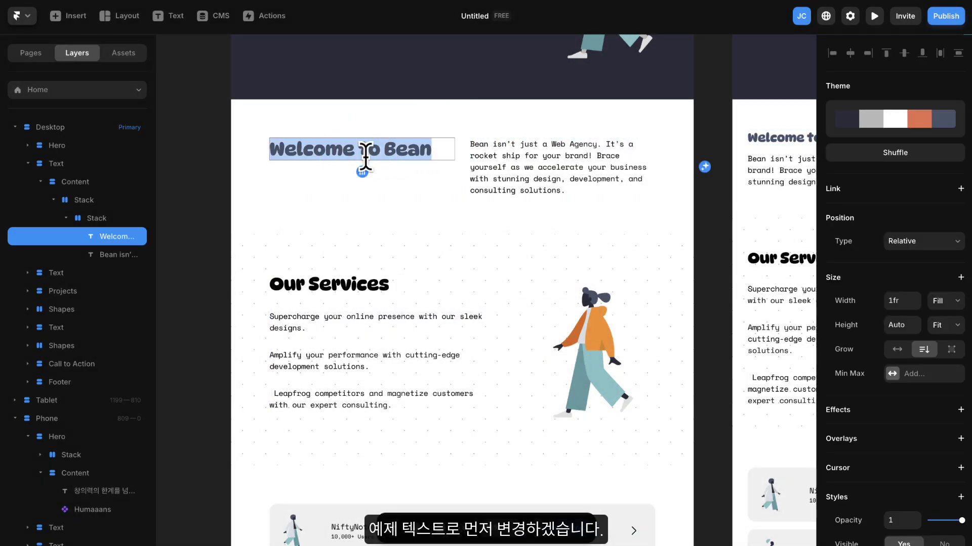
type("소개")
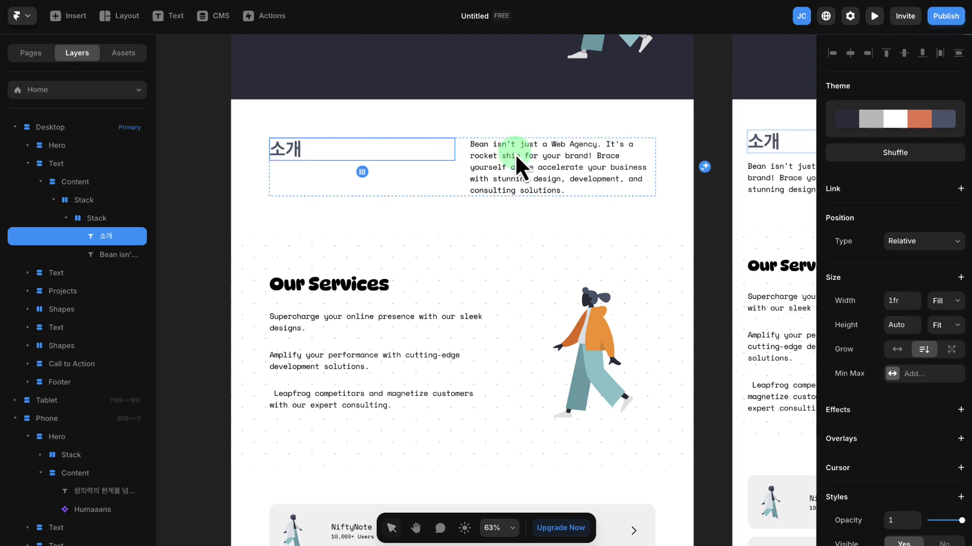
Replace the English introduction paragraph with the Korean text beginning "빈(Bean)은 단순한 웹 에이전시가 아닙니다."
left_click(515, 155)
double_click(531, 152)
type("빈(Bean)은 단순한 웹 에이전시가 아닙니다. 그것은 당신의 브랜드를 위한 로켓입니다! 멋진 디자인, 개발, 컨설팅 솔루션으로 당신의 비즈니스를 가속화할 준비를 하세요.")
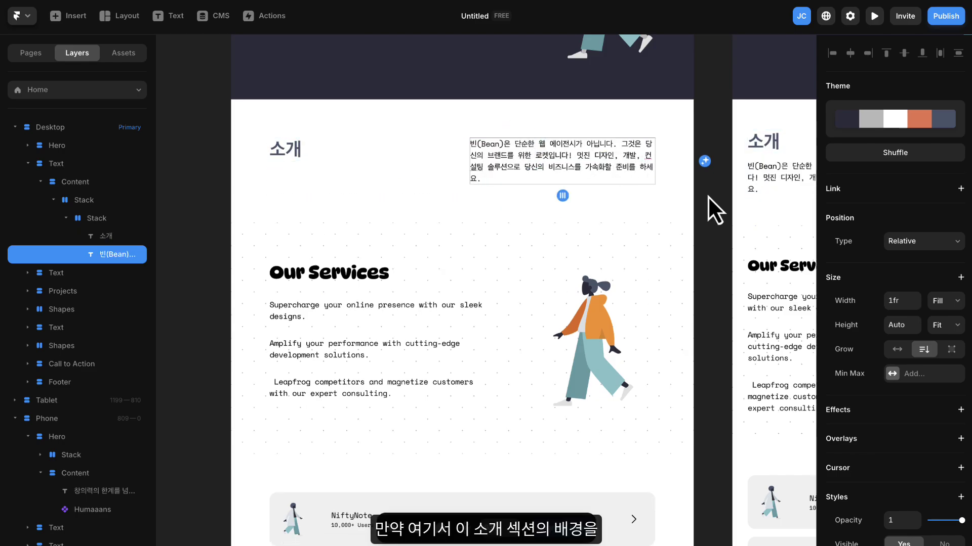
key("Escape")
Cycle the introduction section's AI color variations until its background is the theme's orange
scroll(708, 194, "up", 2)
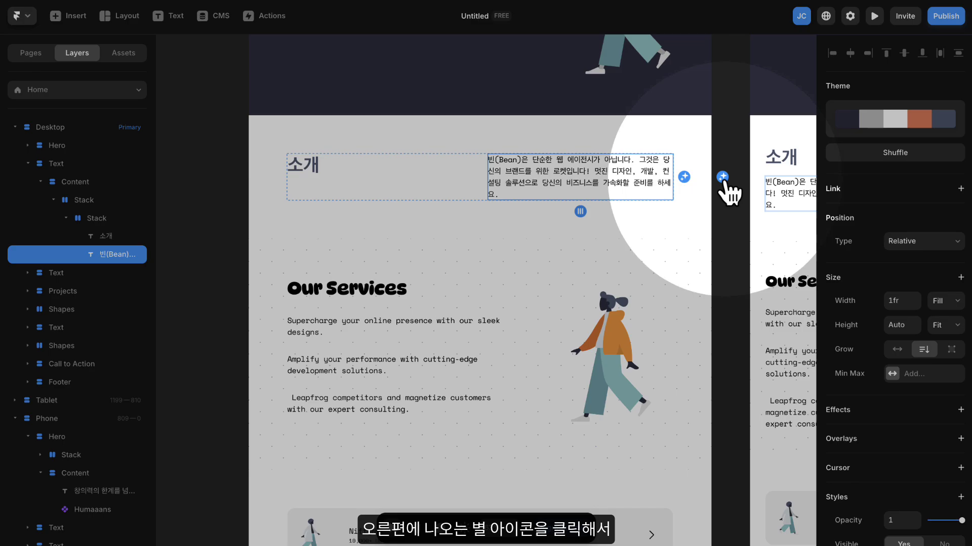
left_click(704, 193)
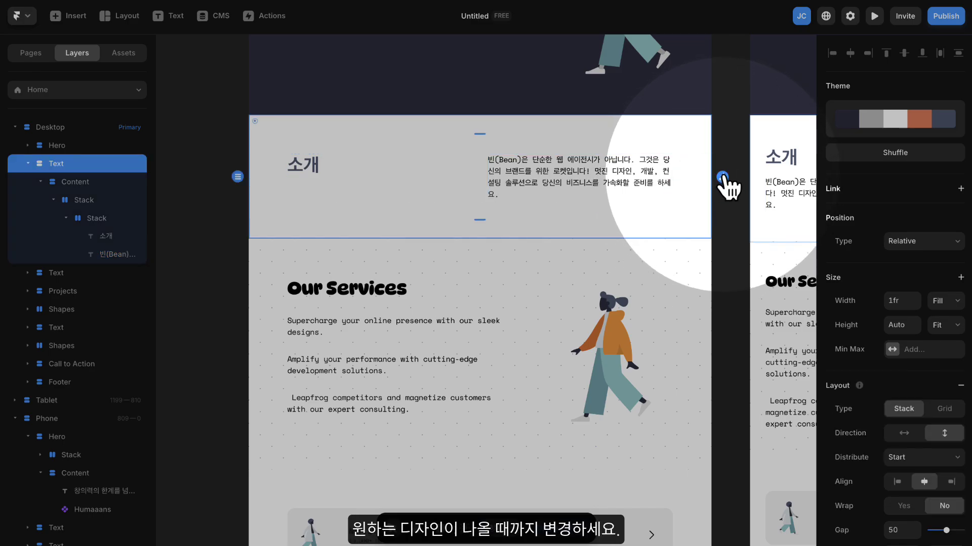
left_click(722, 177)
left_click(722, 177)
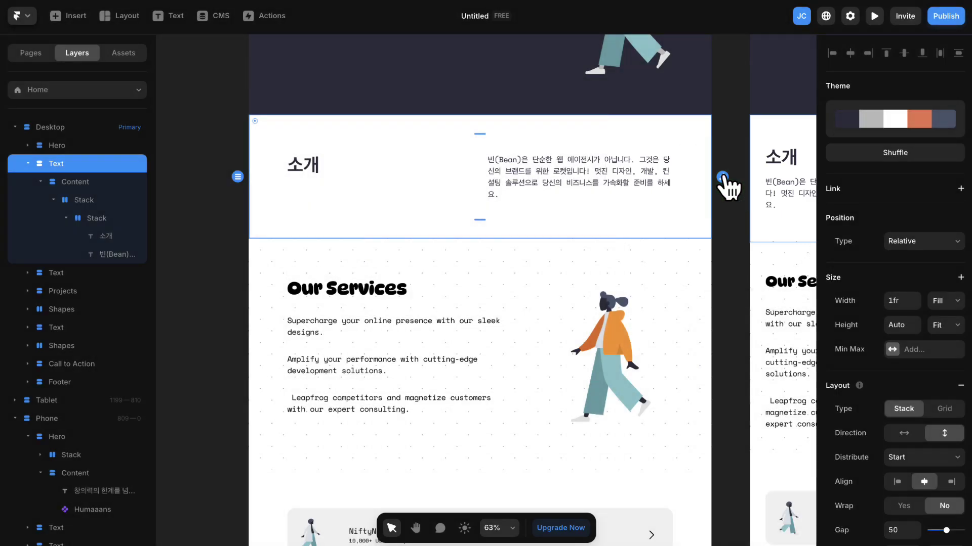
left_click(722, 177)
left_click(722, 177)
left_click(722, 177)
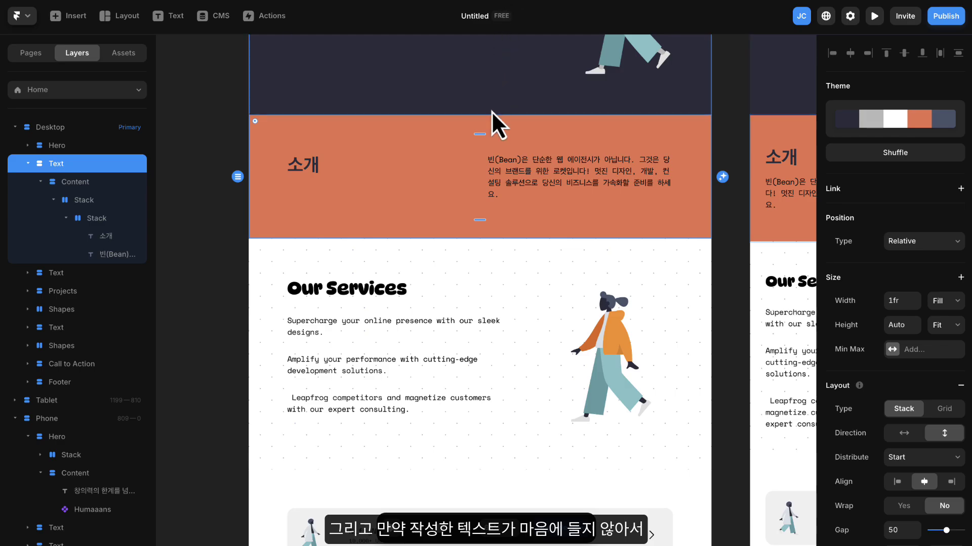
Try an AI-generated alternative version of the Korean introduction paragraph
left_click(504, 170)
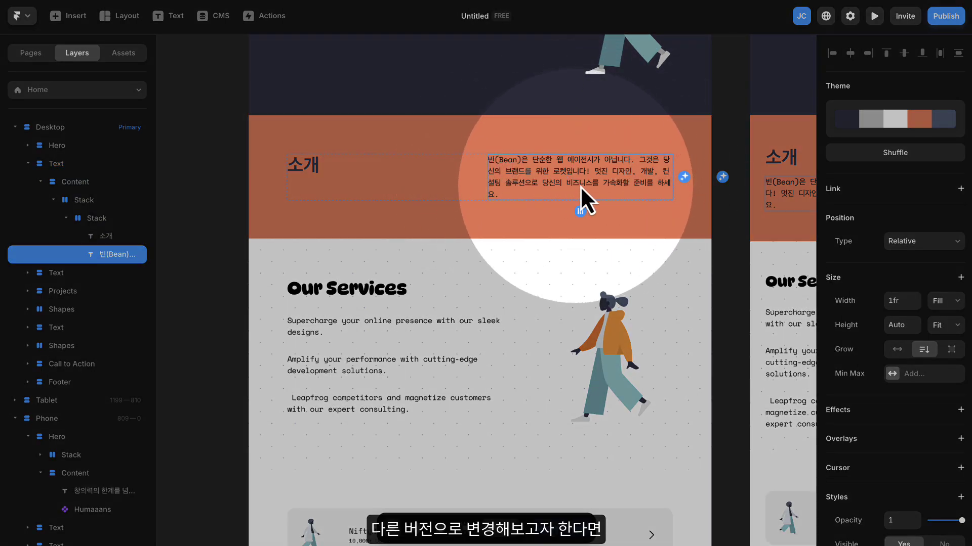
left_click(684, 177)
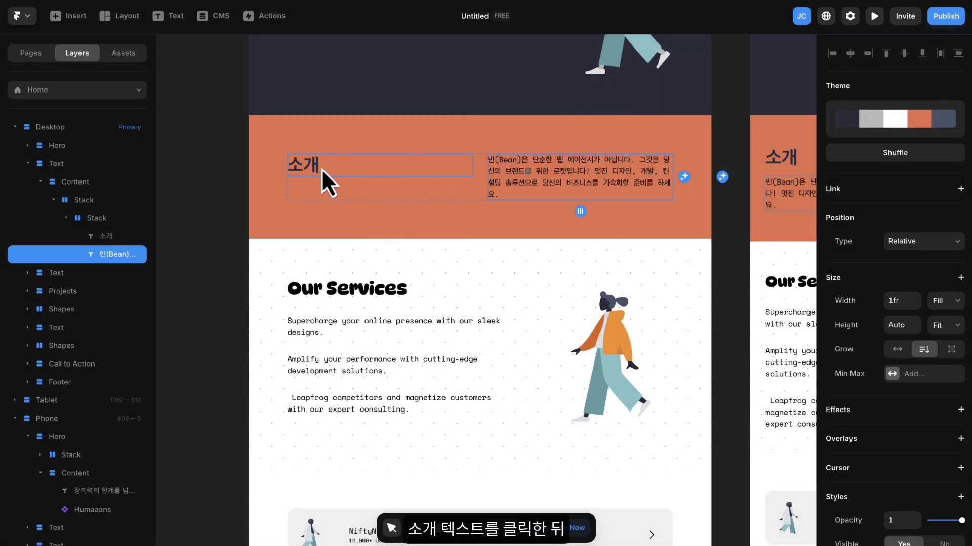
Change the font of the "소개" heading in the desktop introduction section to Noto Sans KR
left_click(314, 169)
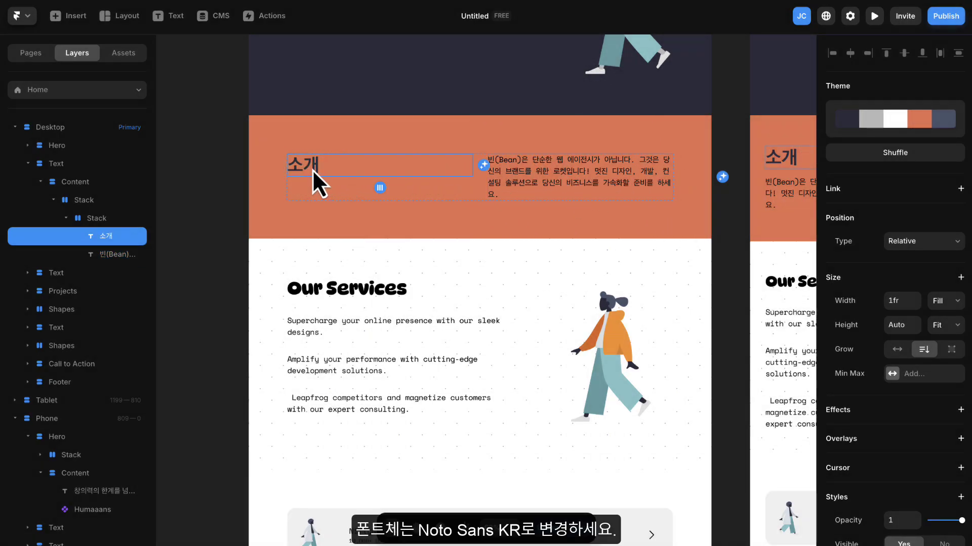
scroll(911, 227, "down", 8)
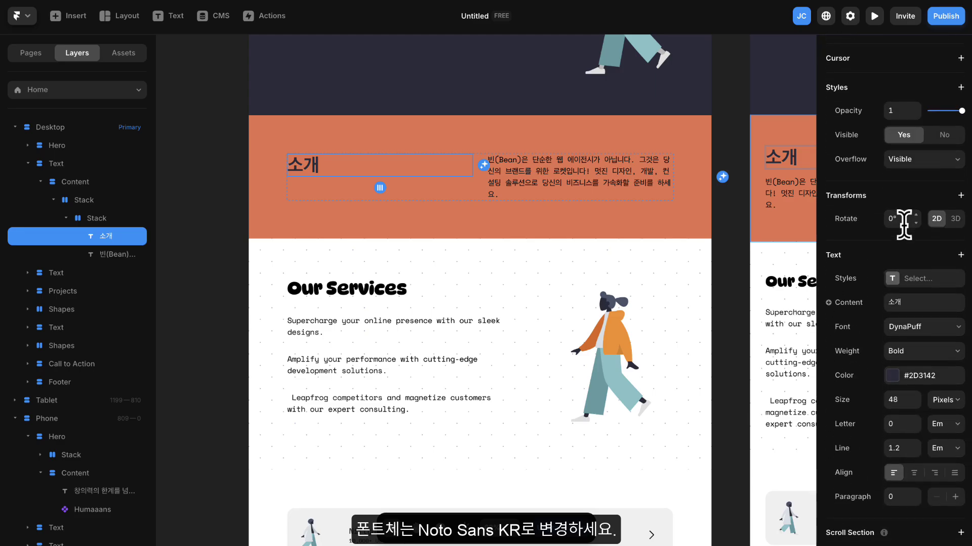
left_click(906, 326)
type("Noto Sans KR")
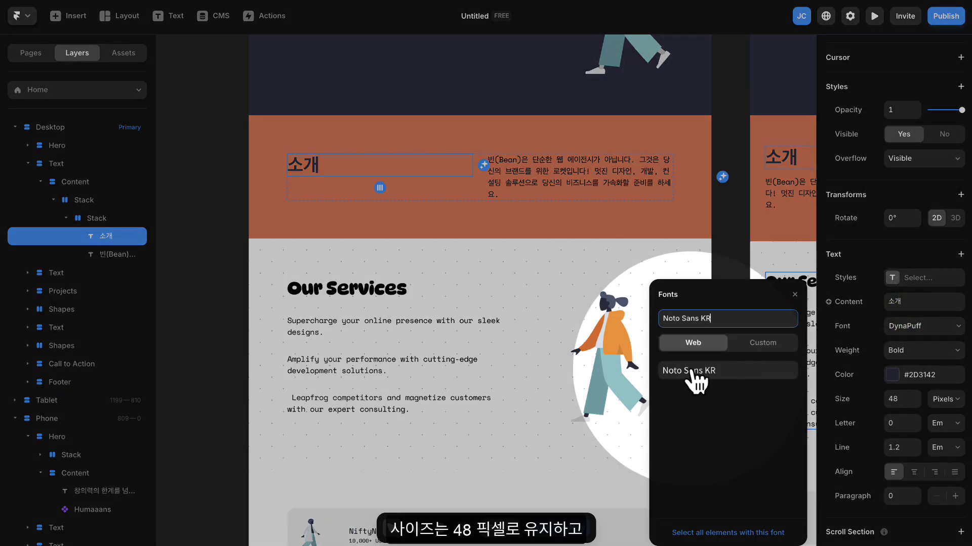
left_click(694, 372)
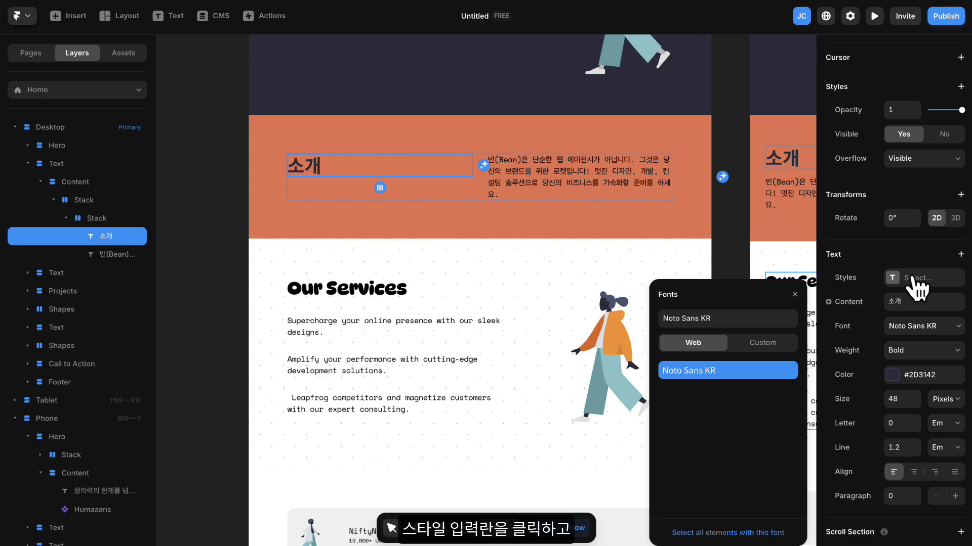
Save the "소개" heading's formatting as a new Heading 2 text style and set its color to #FFFFFF
left_click(911, 277)
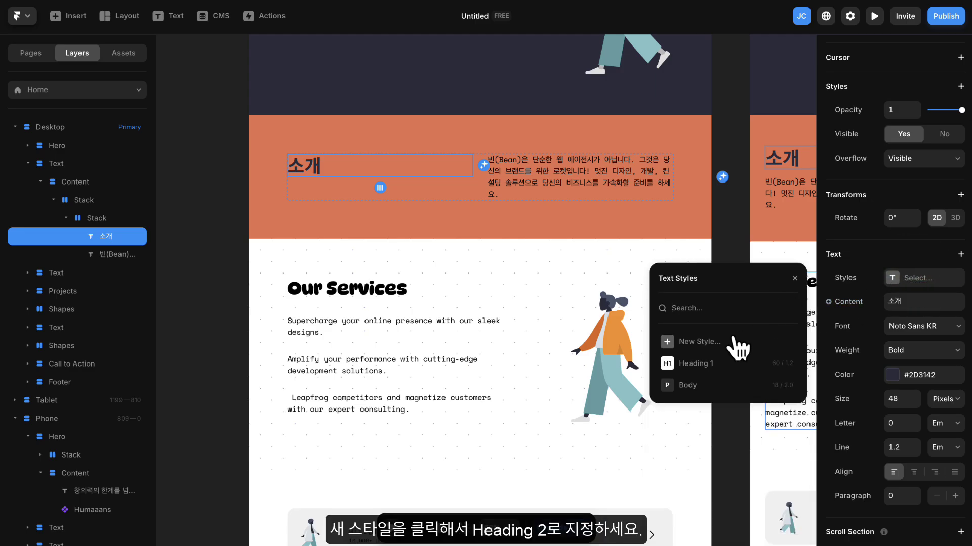
left_click(709, 341)
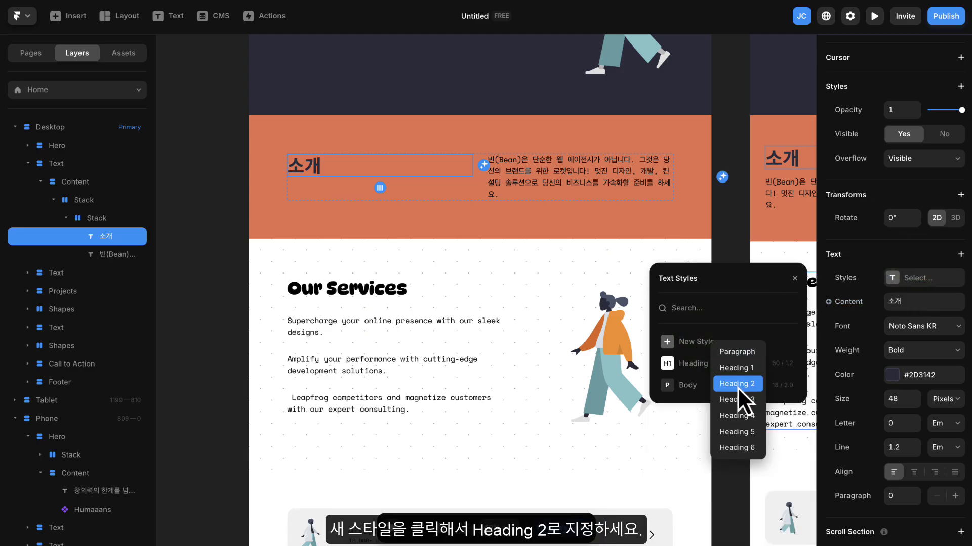
left_click(737, 386)
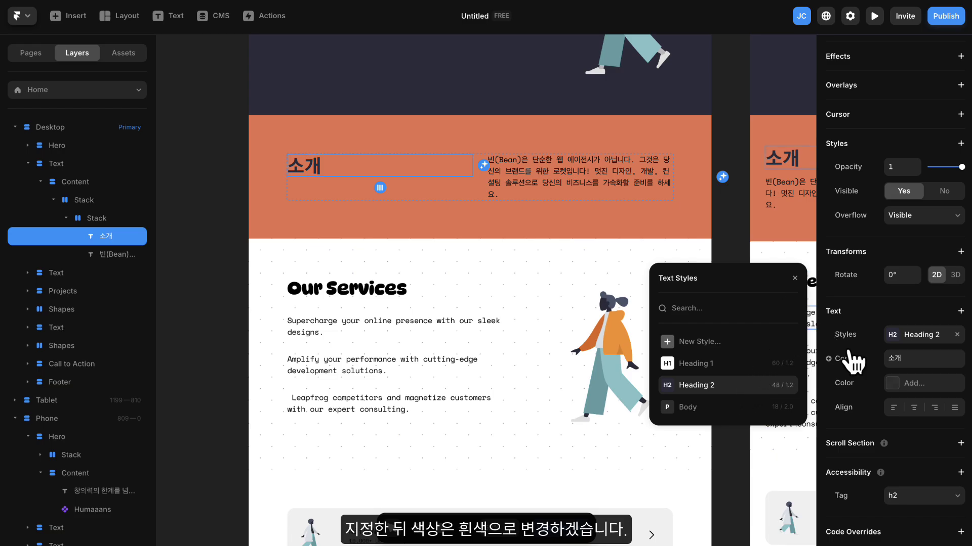
left_click(928, 384)
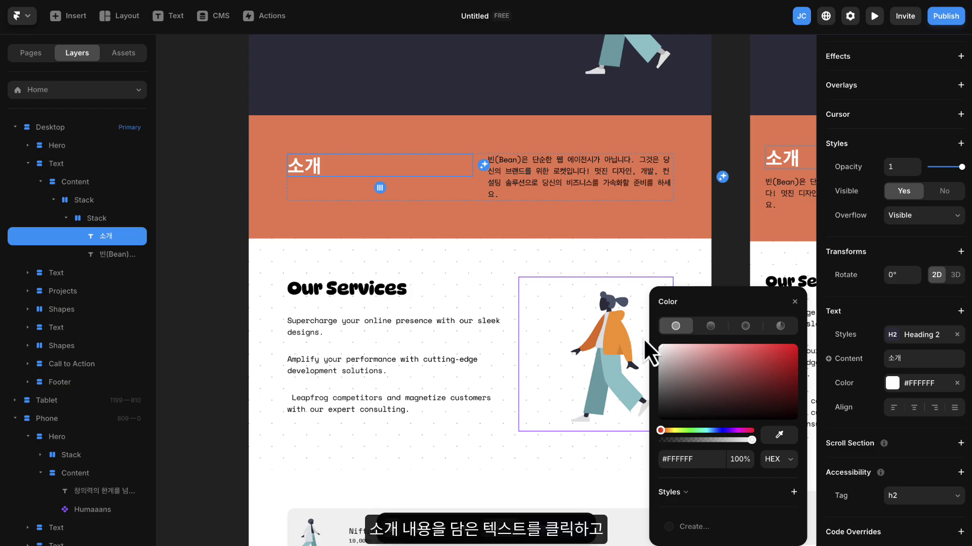
left_click(798, 305)
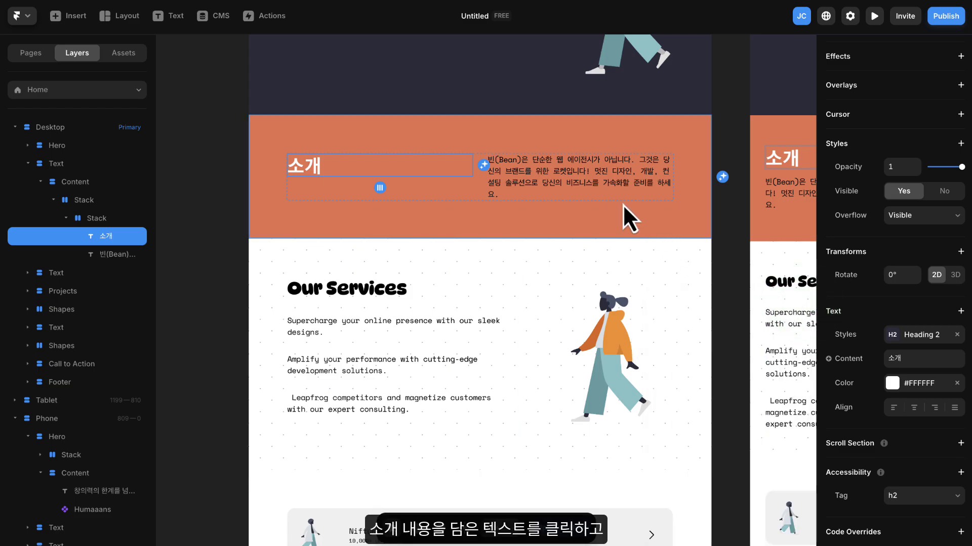
Apply the Body text style to the Korean introduction paragraph and set its color to #FFFFFF
left_click(588, 181)
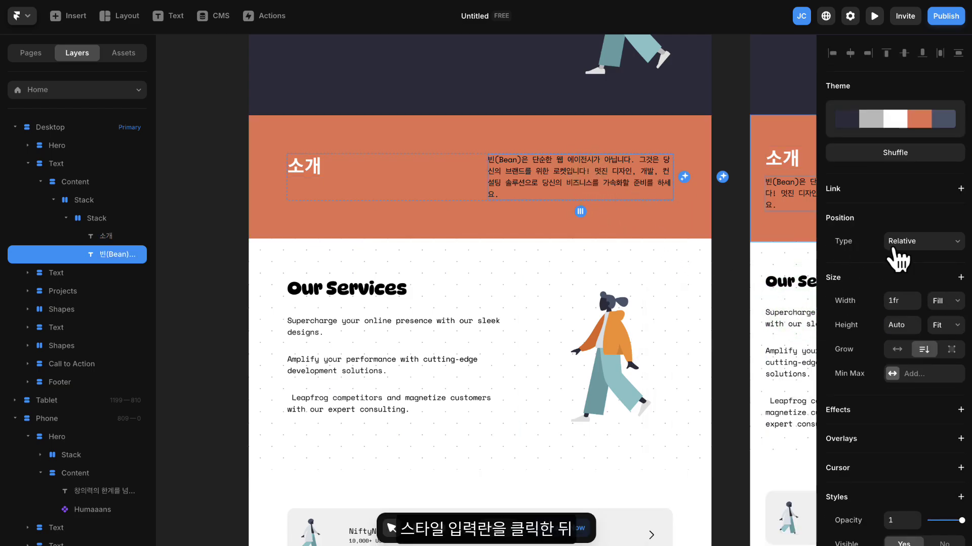
scroll(898, 260, "down", 10)
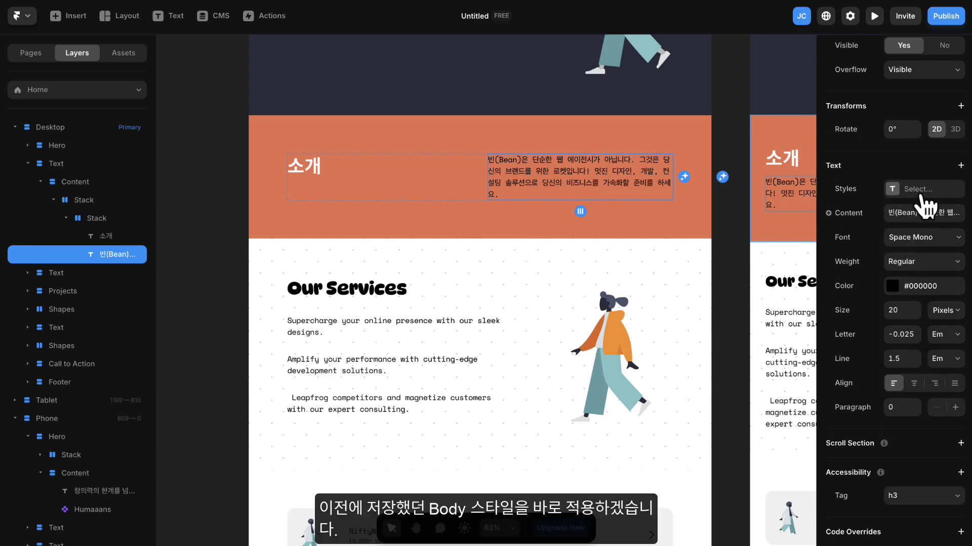
left_click(918, 190)
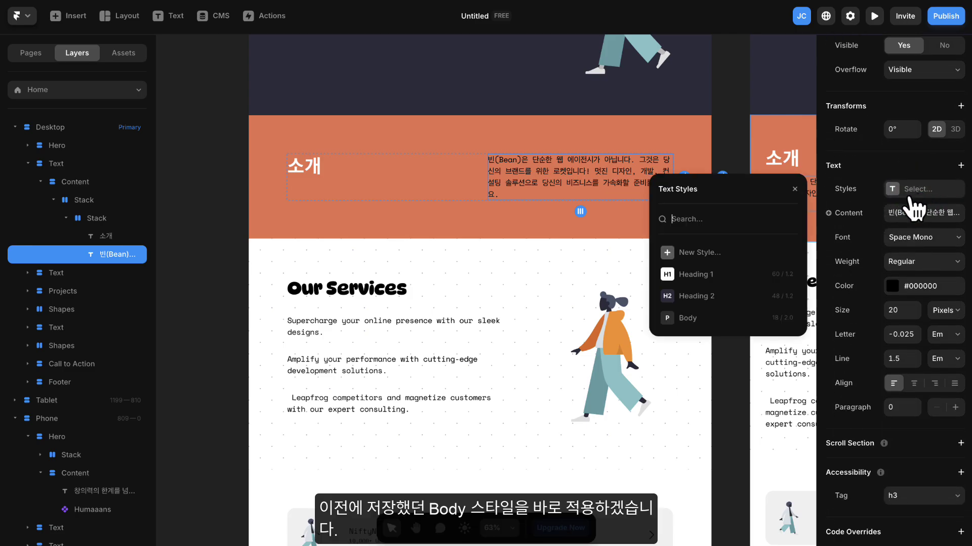
left_click(694, 319)
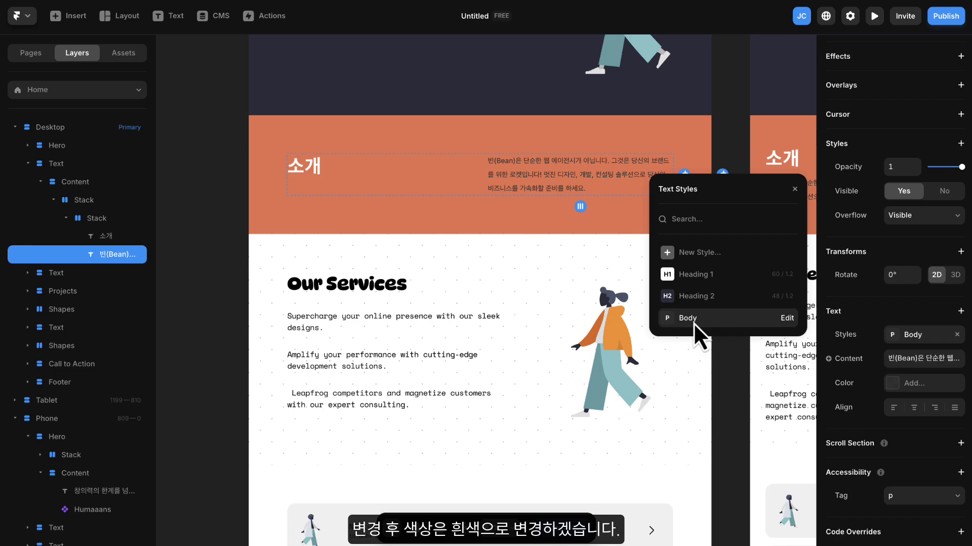
left_click(910, 383)
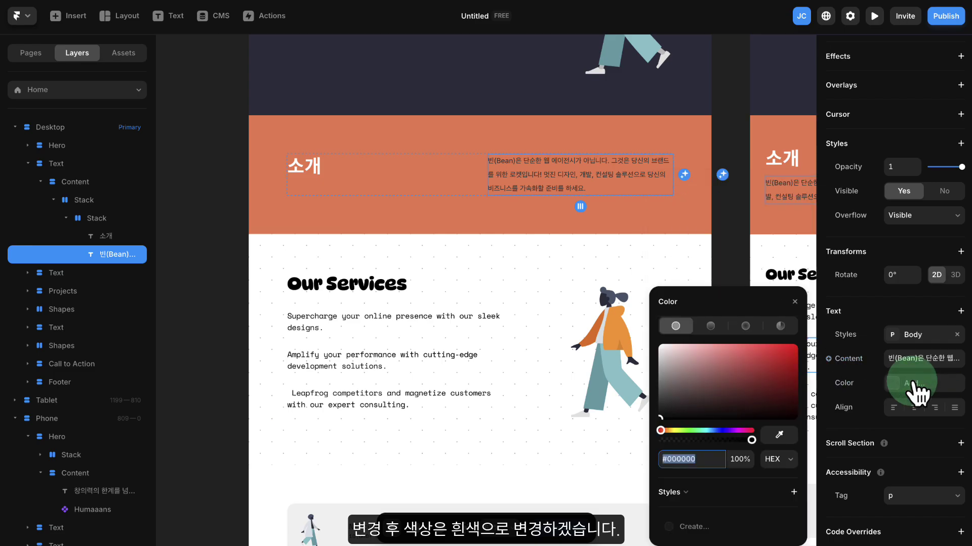
left_click_drag(758, 377, 637, 338)
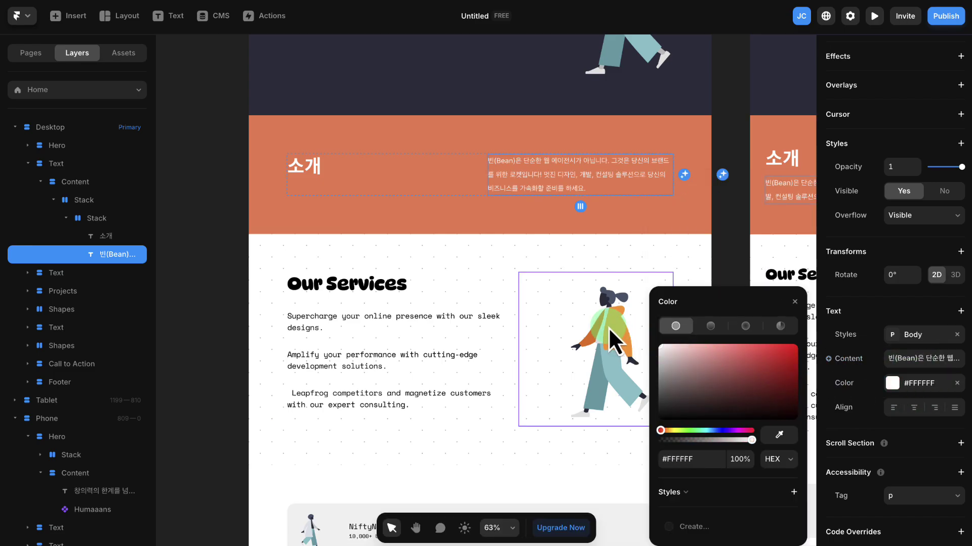
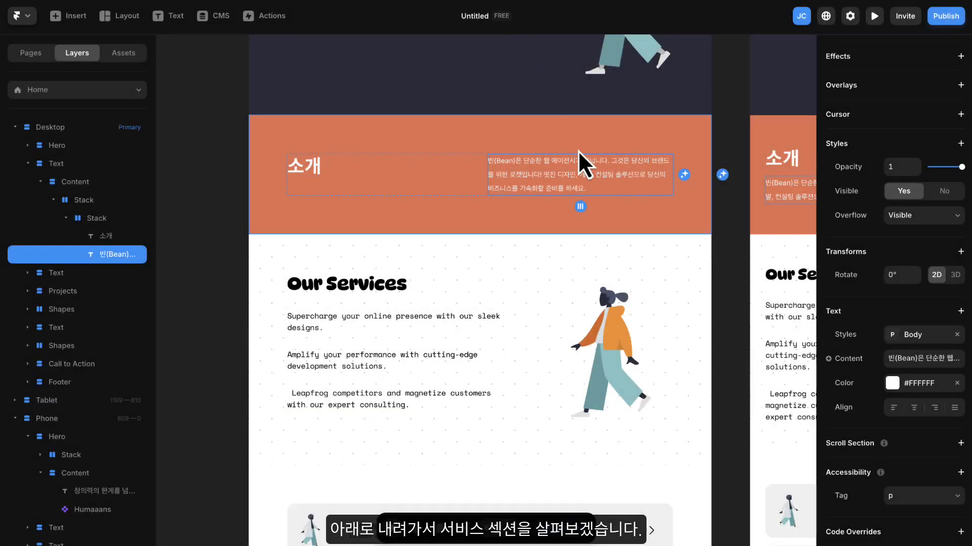
Replace the "Our Services" heading text with "서비스"
scroll(579, 142, "down", 3)
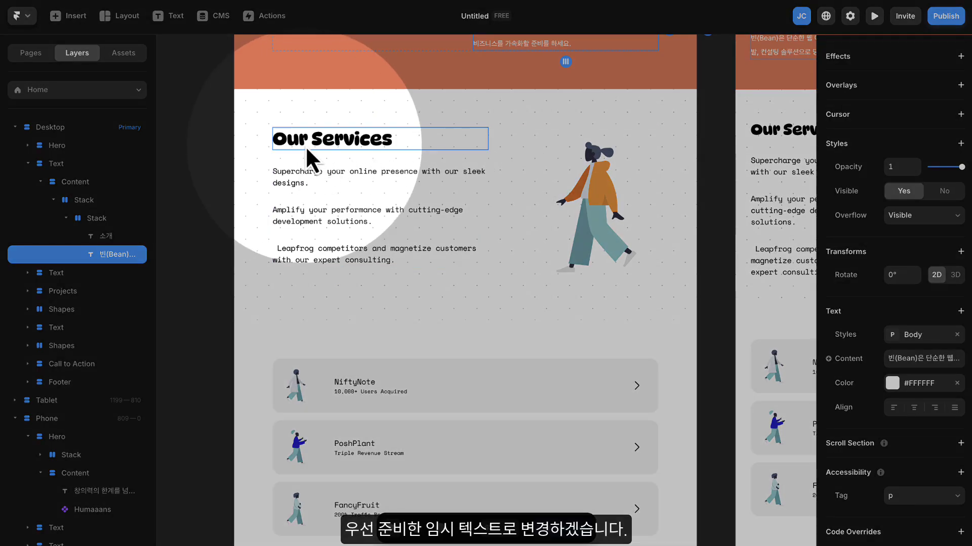
left_click(348, 142)
double_click(350, 142)
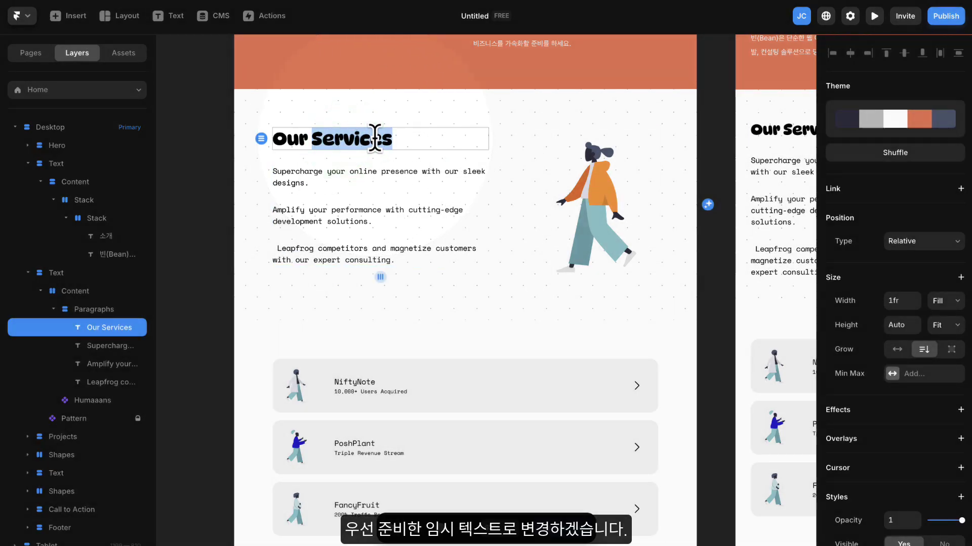
type("d")
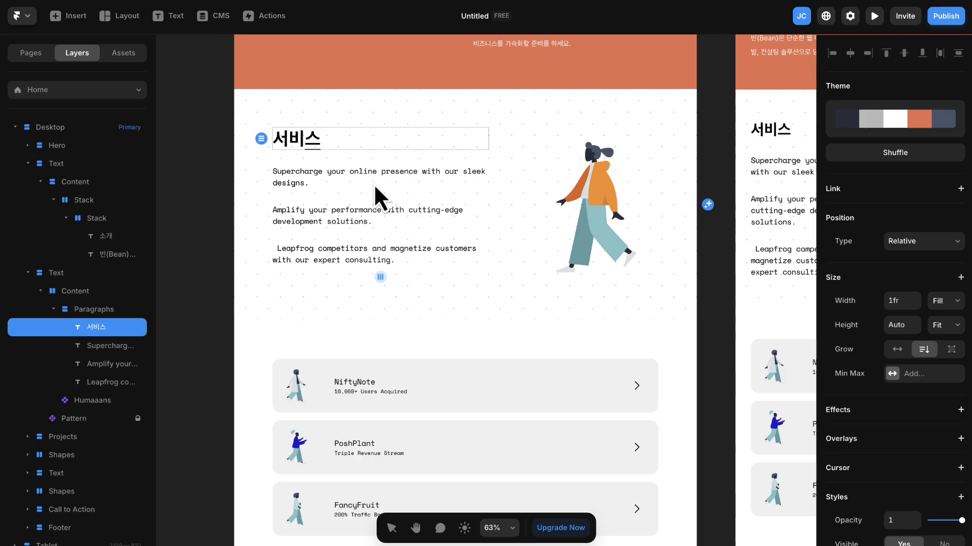
Replace the first English services paragraph with the Korean text beginning "안녕하세요! 저희 웹에이전시는 고객의 성공을 최우선으로 생각하며"
double_click(355, 172)
key("super+a")
type("안녕하세요! 저희 웹에이전시는 고객의 성공을 최우선으로 생각하며, 디자인, 개발, 컨설팅 서비스를 제공합니다. 창의적이고 직관적인 디자인으로 브랜드의 가치를 극대화하고, 최신 기술을 활용한 맞춤형 웹 개발로 최고의 사용자 경험을 제공합니다. 또한, 비즈니스 목표에 맞춘 전문 컨설팅으로 최적의 전략을 제안합니다. 저희와 함께 디지털 세상에서 한 단계 더 나아가세요! 고객의 성공이 곧 우리의 성공입니다.")
Delete the two remaining English paragraphs and the walking-person illustration from the services section
left_click(384, 268)
key("Delete")
left_click(366, 278)
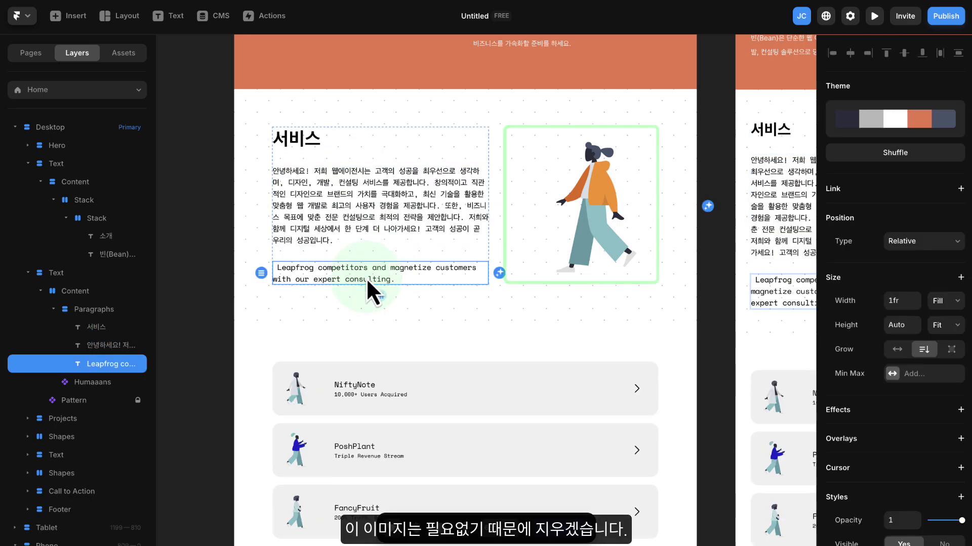
key("Delete")
left_click(579, 208)
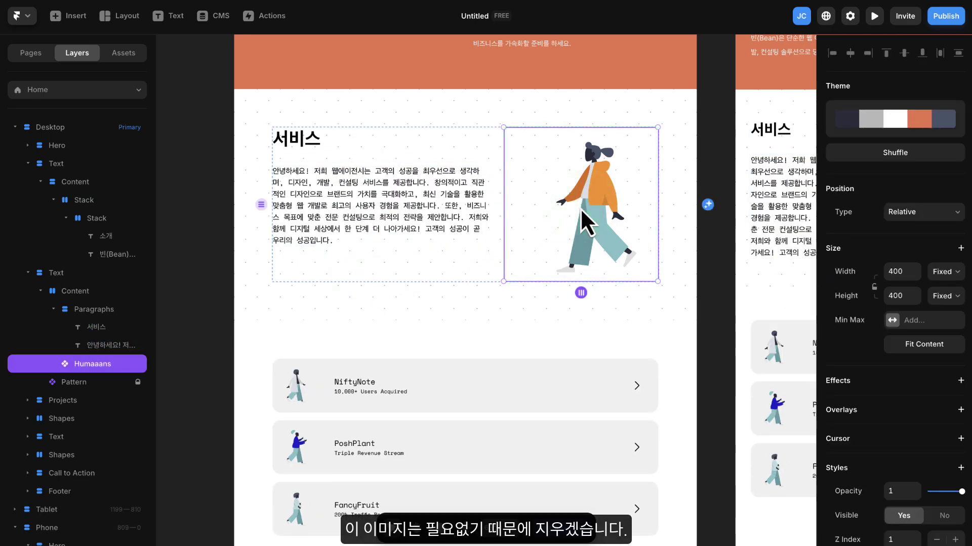
key("Delete")
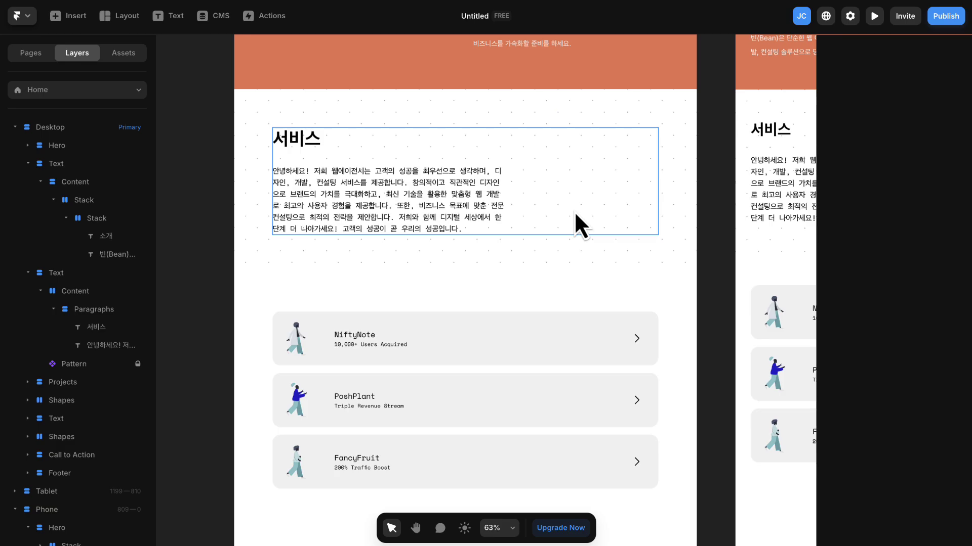
Remove the maximum width limit from the Paragraphs stack in the services section
left_click(486, 192)
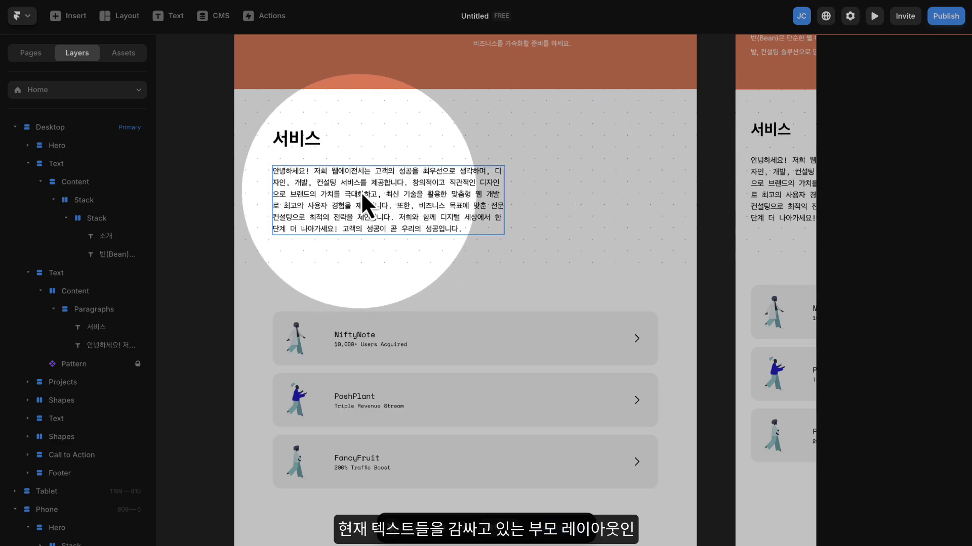
left_click(389, 188)
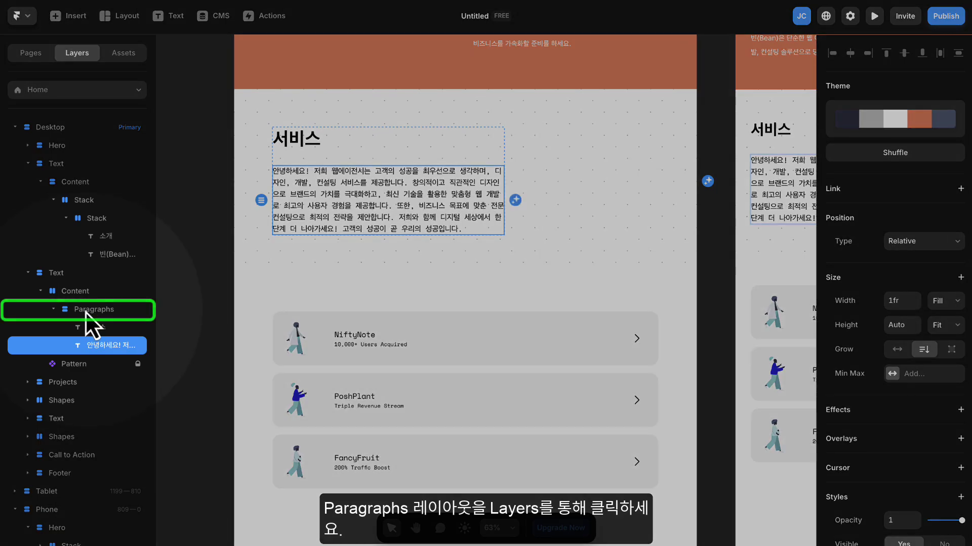
left_click(85, 311)
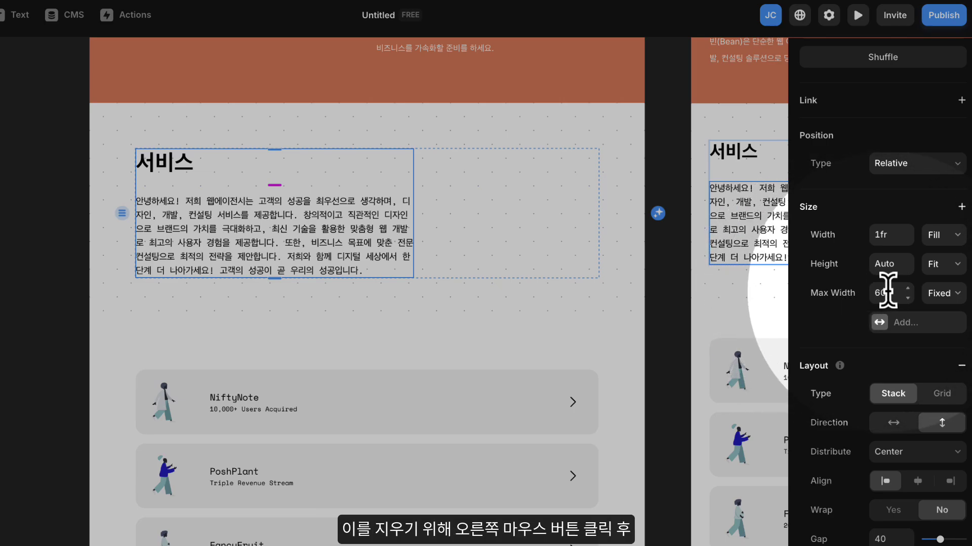
right_click(841, 296)
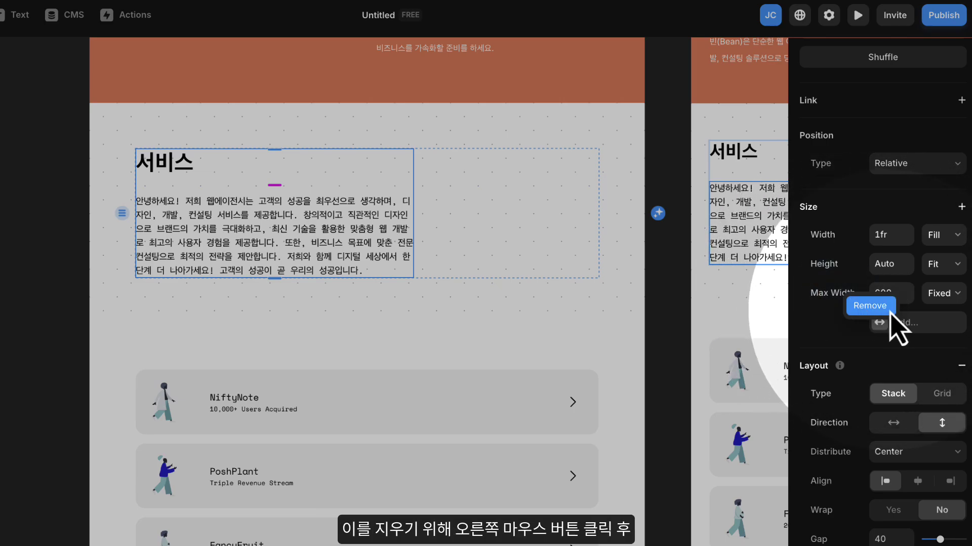
left_click(869, 306)
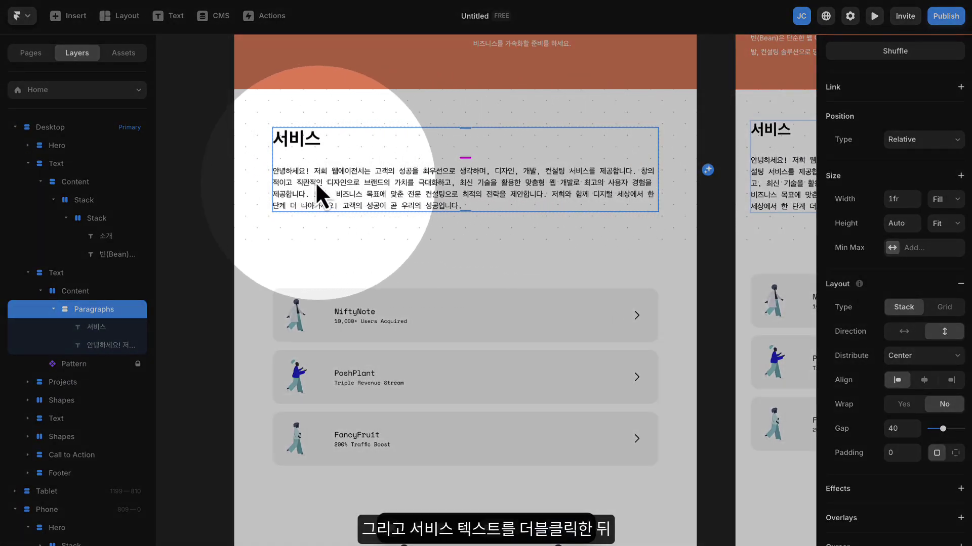
Apply the Heading 2 text style to the "서비스" heading and the Body style to the paragraph below it
left_click(297, 139)
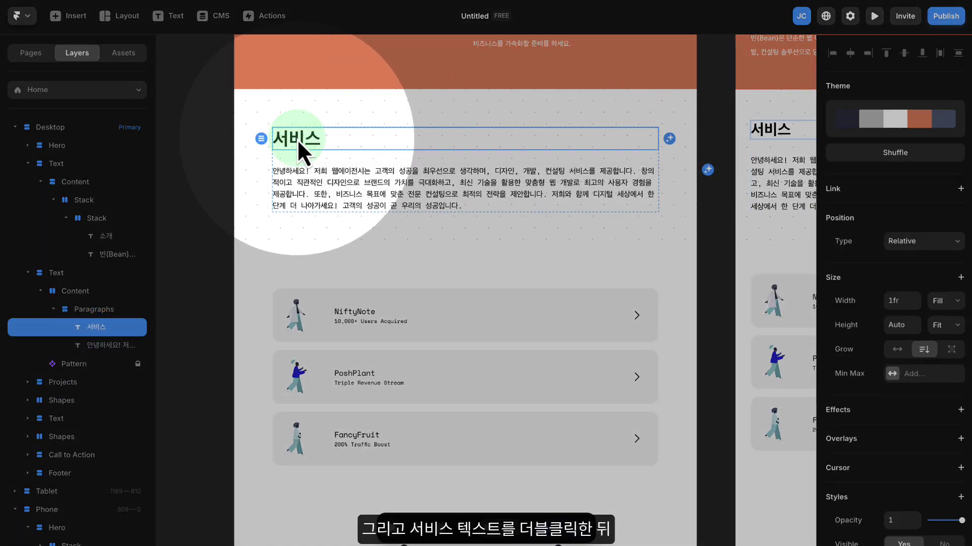
double_click(299, 139)
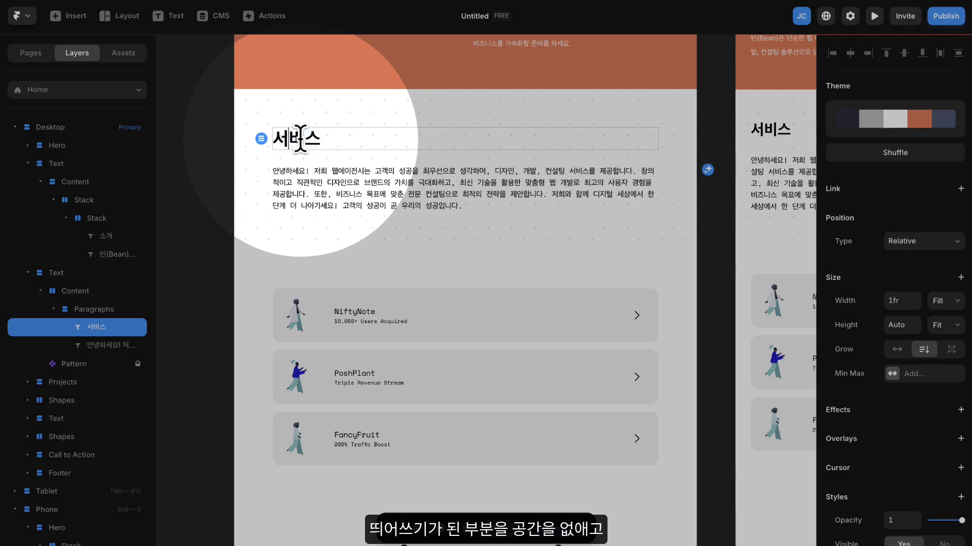
key("Escape")
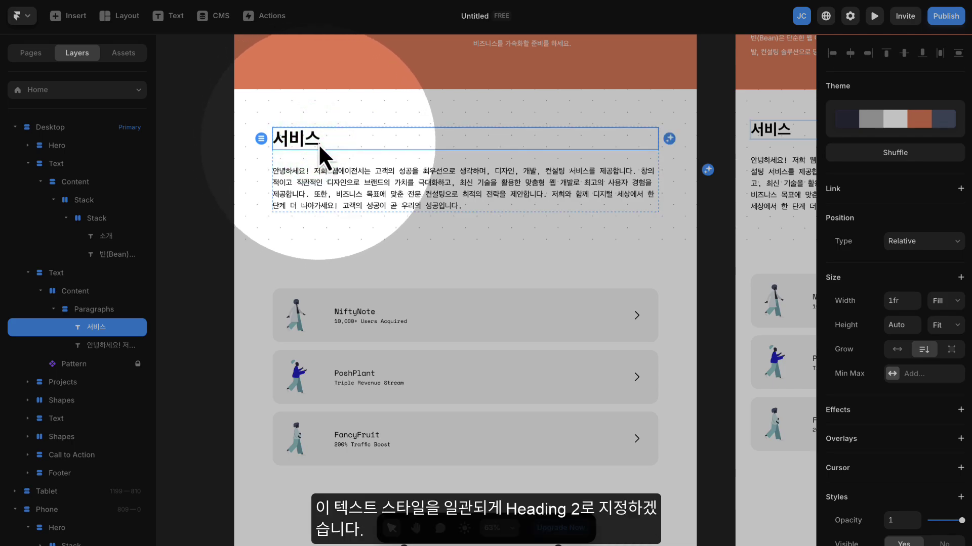
scroll(840, 260, "down", 10)
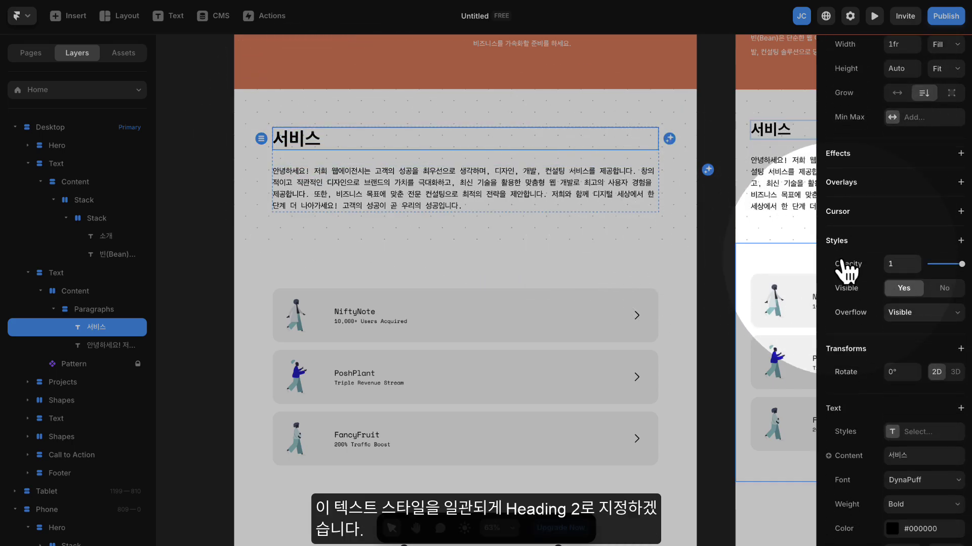
left_click(895, 244)
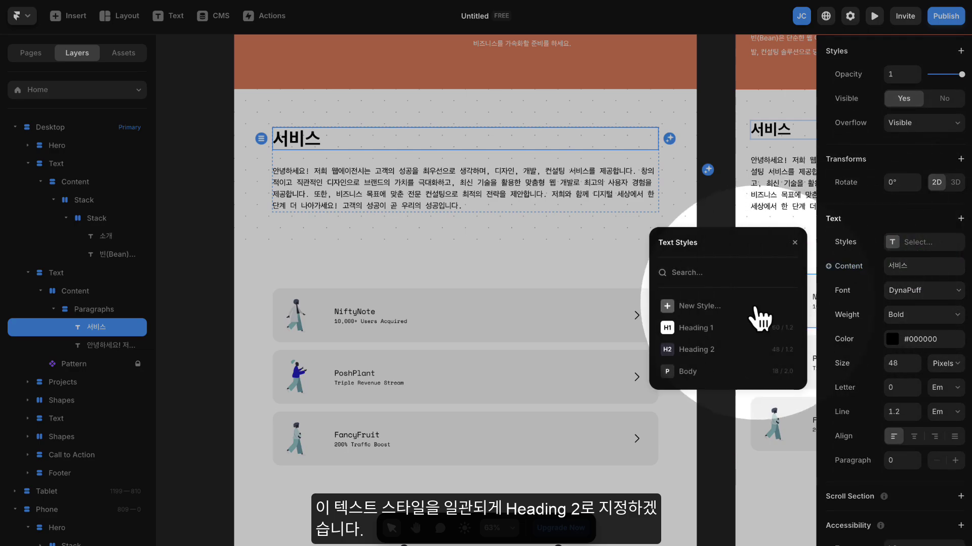
left_click(697, 348)
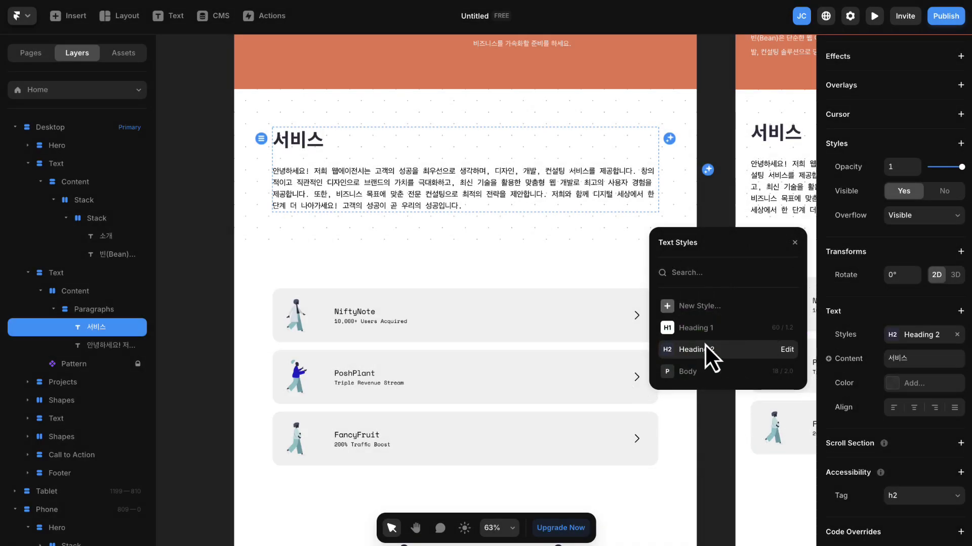
left_click(514, 203)
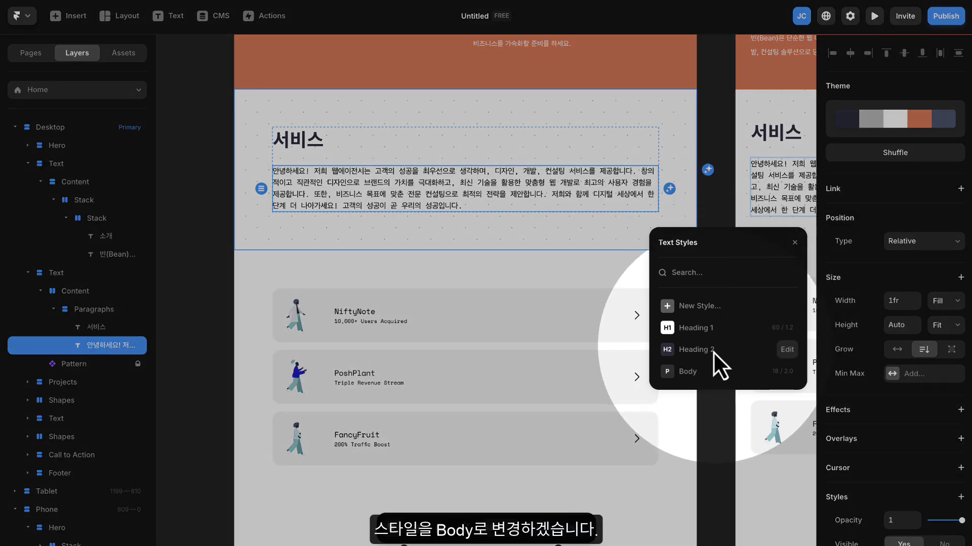
left_click(694, 373)
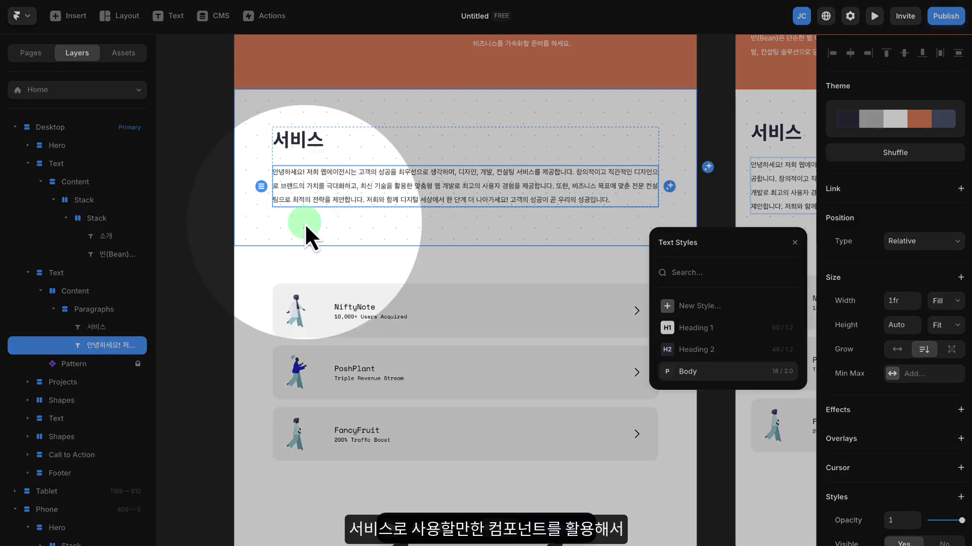
Insert the ready-made Grid 1 section directly below the "서비스" text section on the Desktop page
left_click(360, 231)
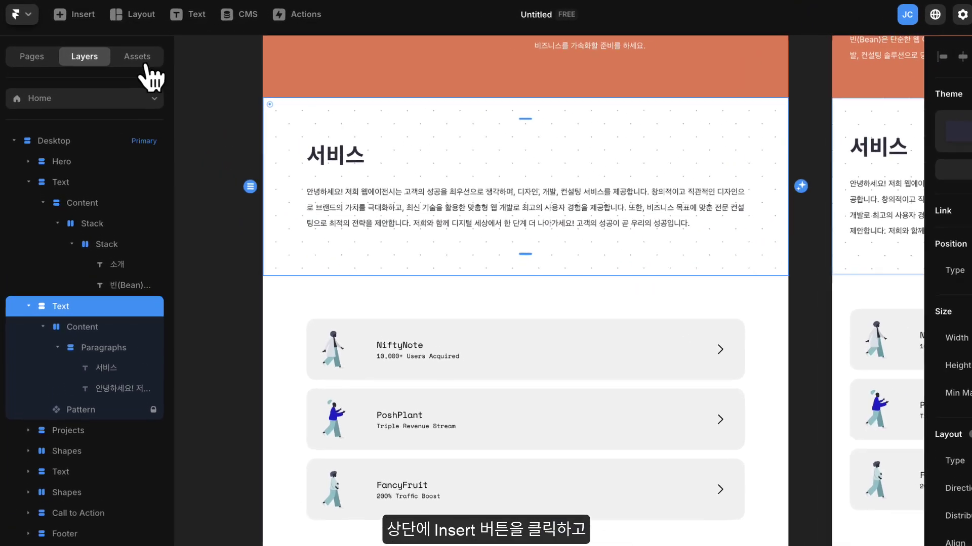
left_click(77, 21)
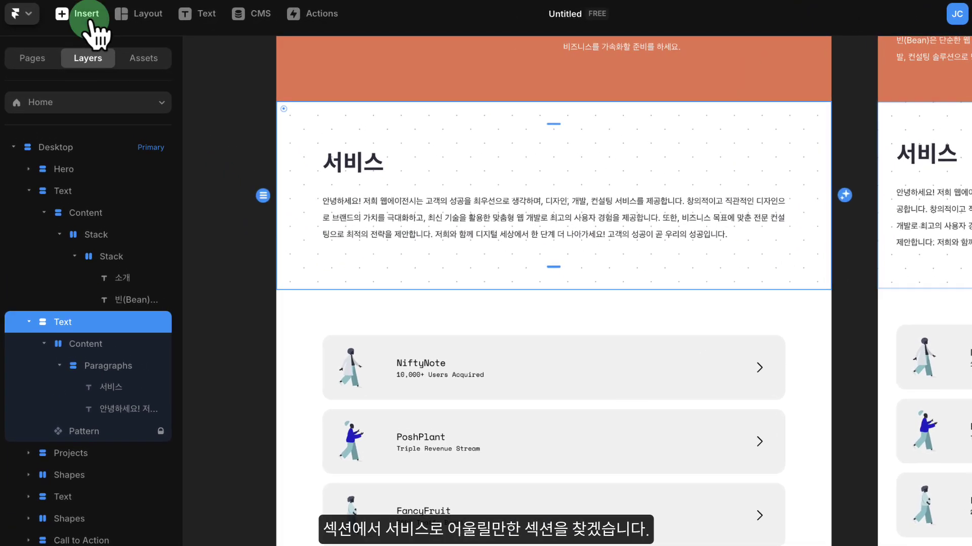
left_click(96, 170)
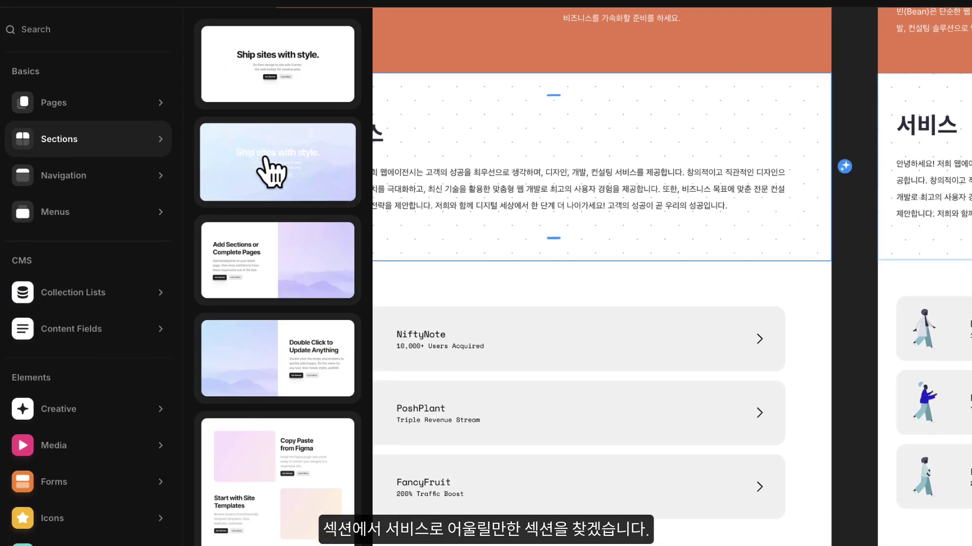
scroll(274, 197, "down", 4)
scroll(270, 129, "down", 8)
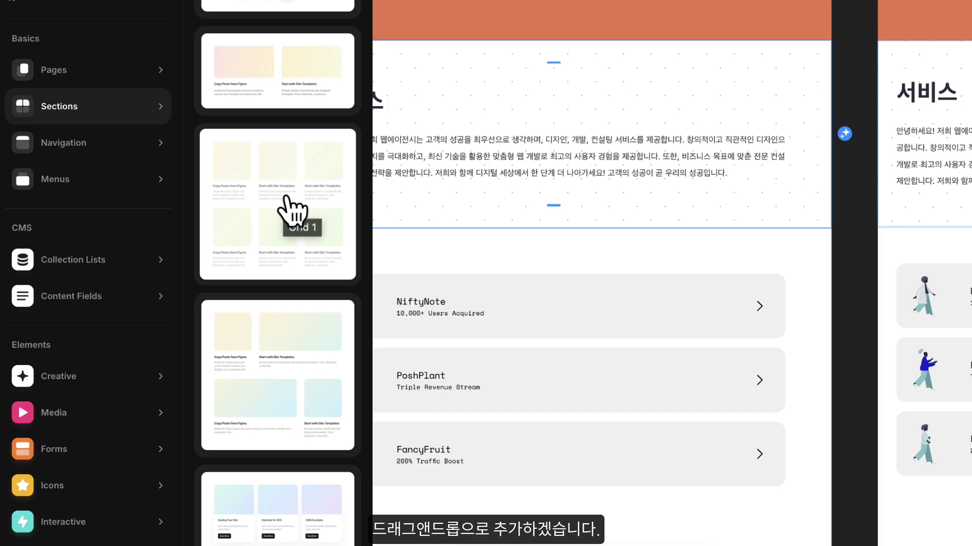
left_click_drag(286, 200, 553, 245)
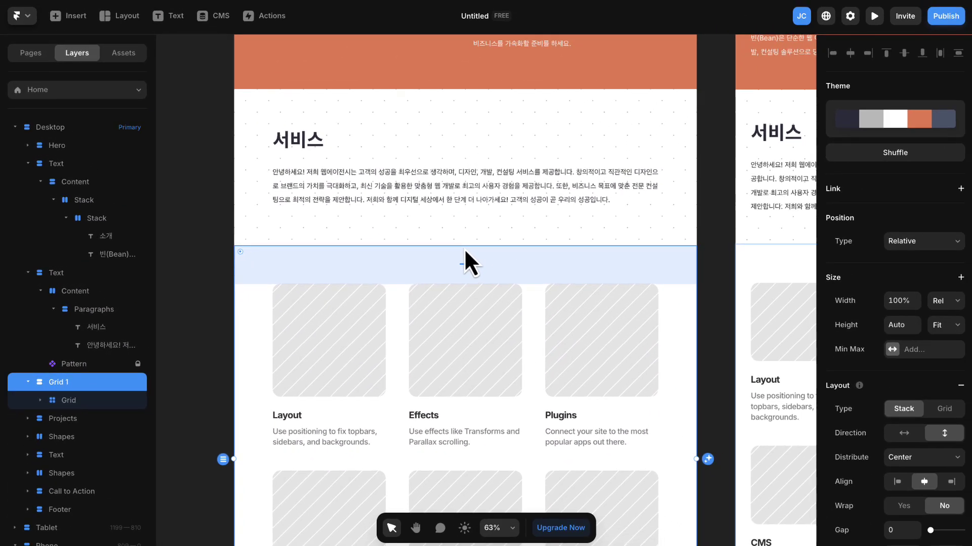
Give the Grid 1 section individual padding per side and set its top padding to 25
scroll(463, 248, "down", 3)
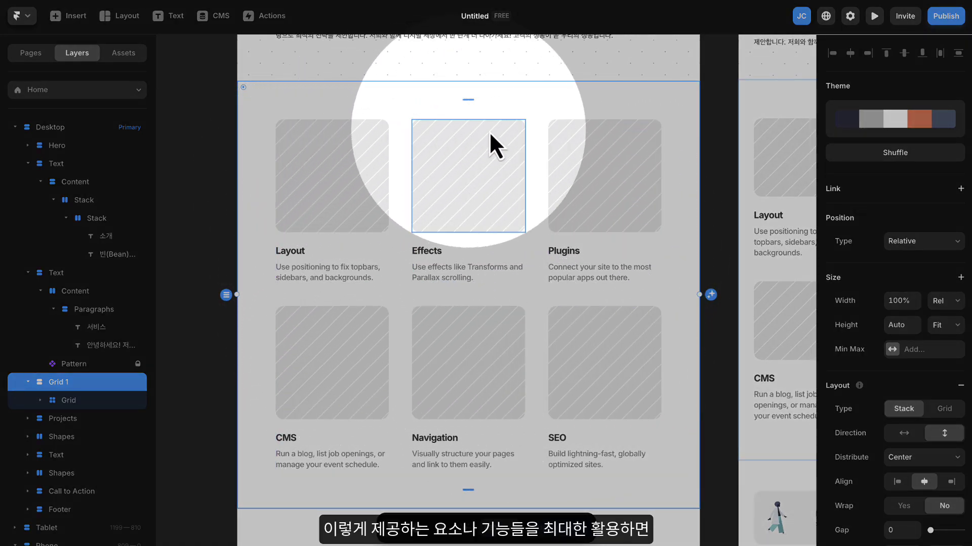
scroll(677, 175, "down", 1)
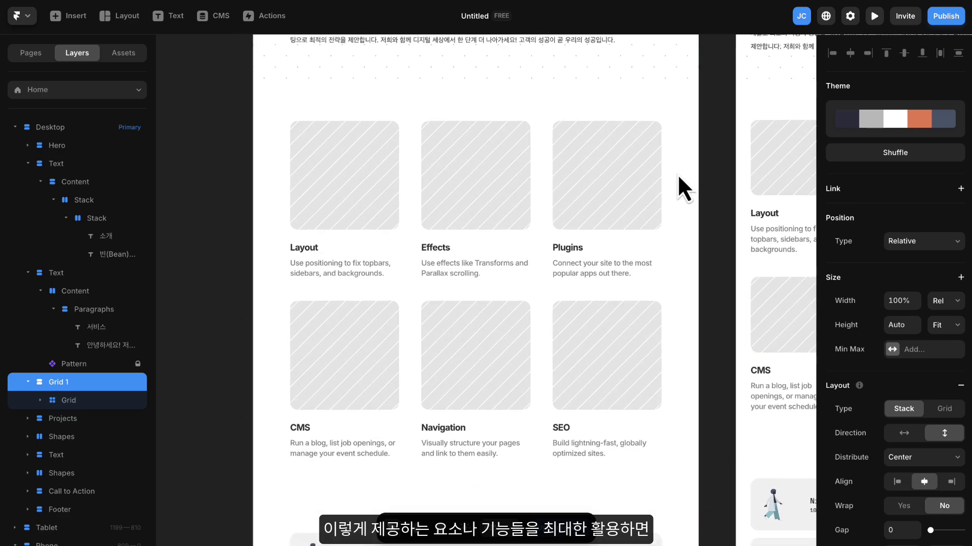
scroll(677, 174, "down", 3)
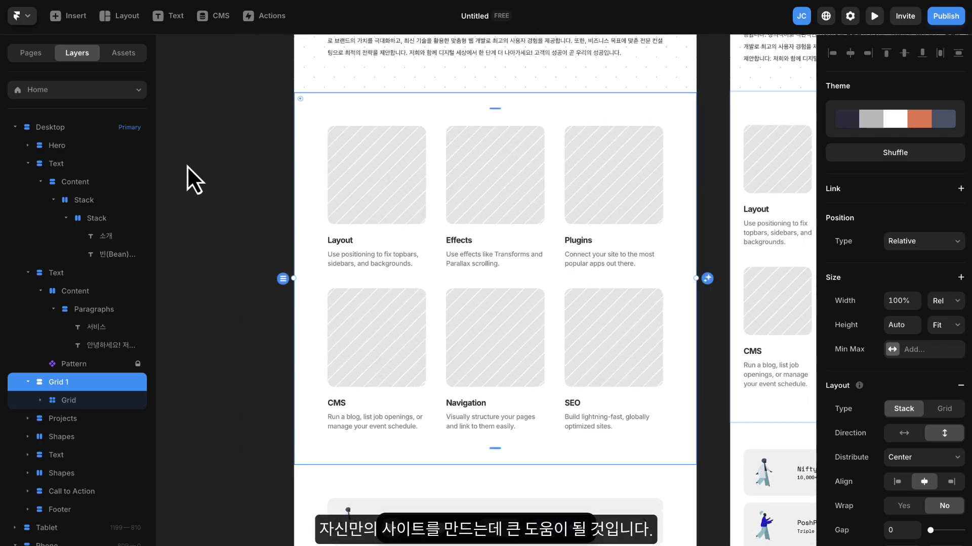
left_click(187, 166)
left_click_drag(262, 148, 219, 132)
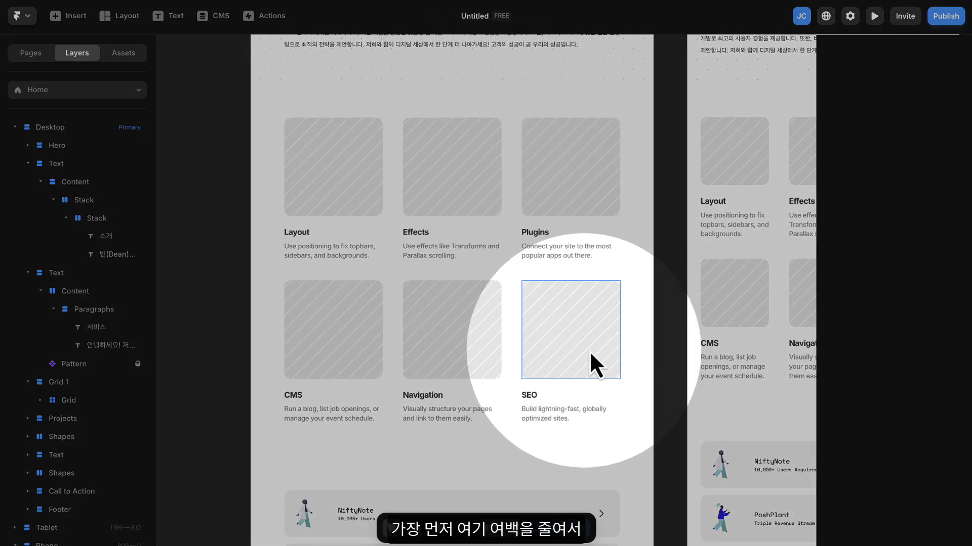
left_click(632, 234)
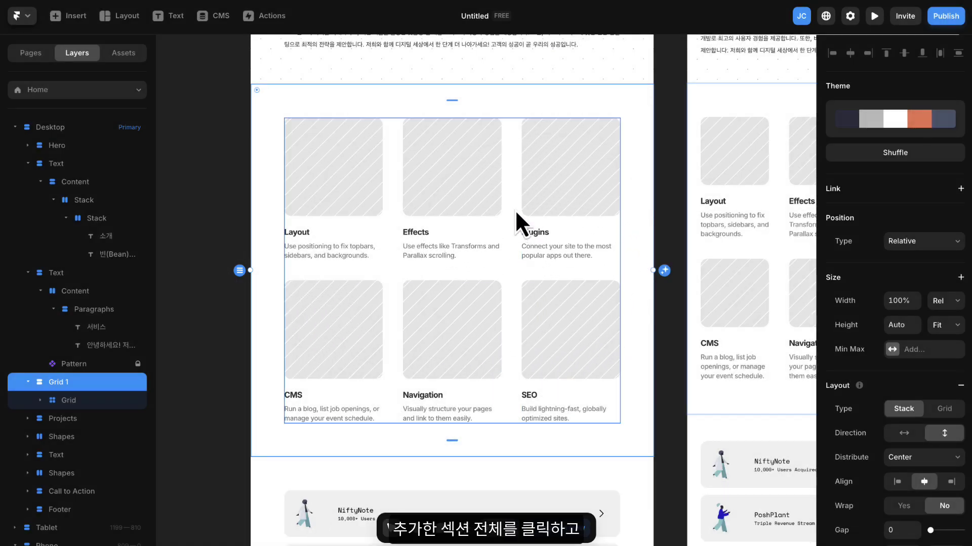
scroll(514, 210, "up", 1)
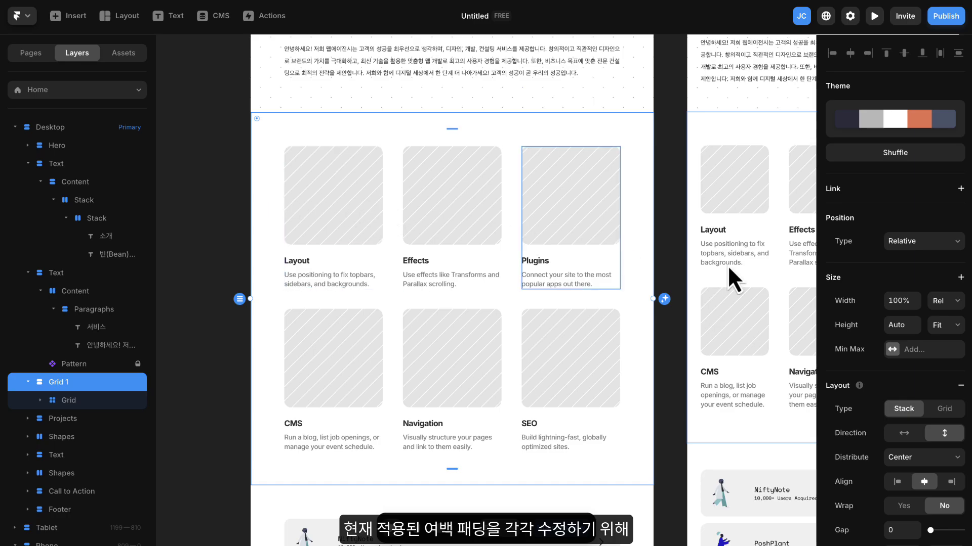
scroll(914, 319, "down", 5)
scroll(906, 303, "up", 2)
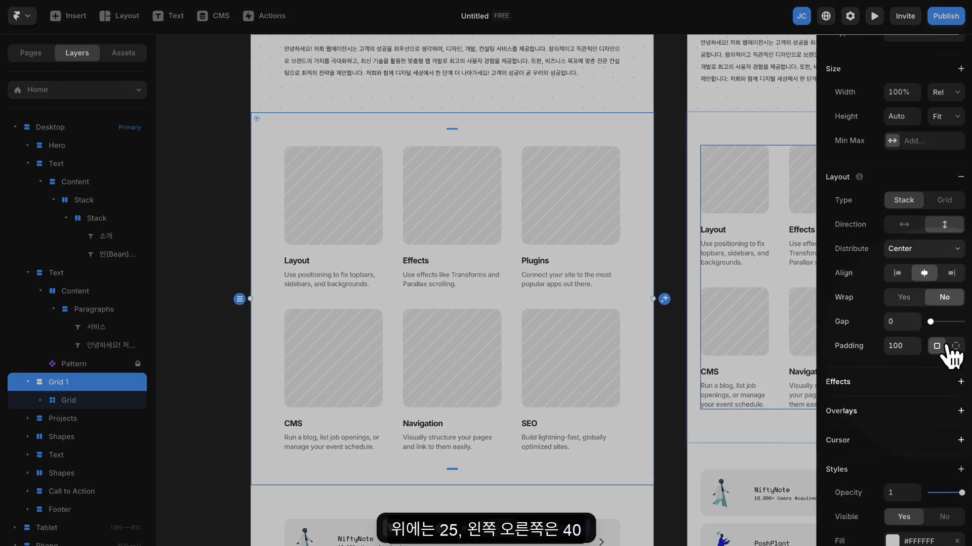
left_click(956, 346)
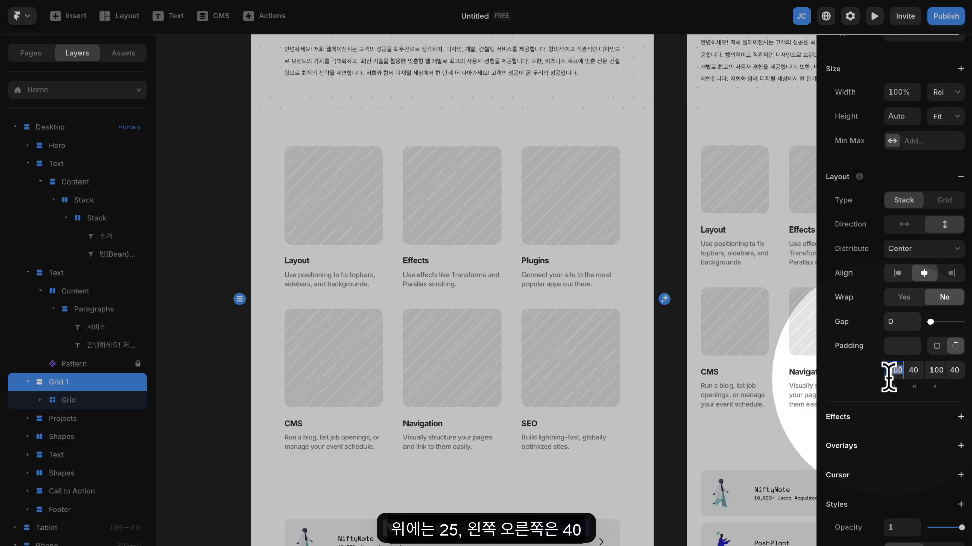
type("25")
key("Tab")
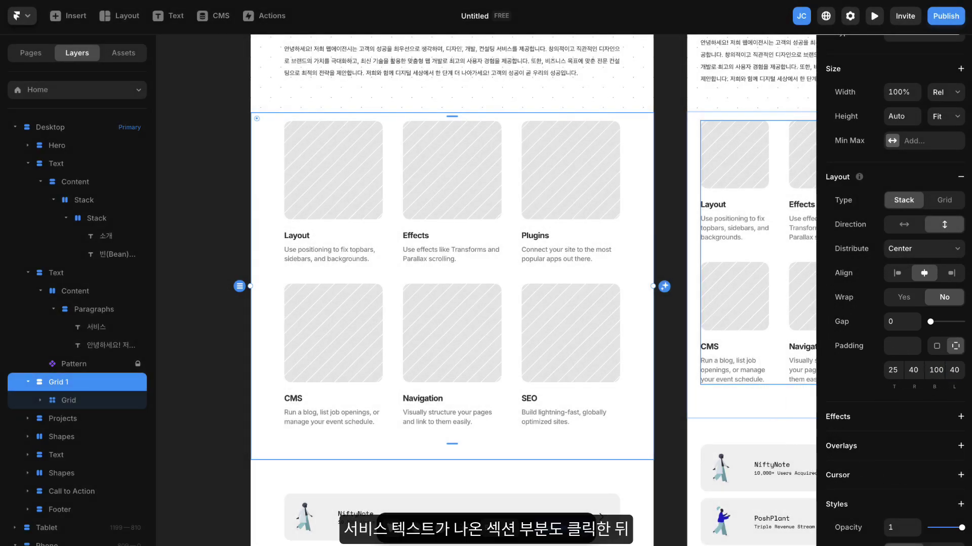
Give the "서비스" text section individual padding per side and set its bottom padding to 50
scroll(410, 76, "up", 4)
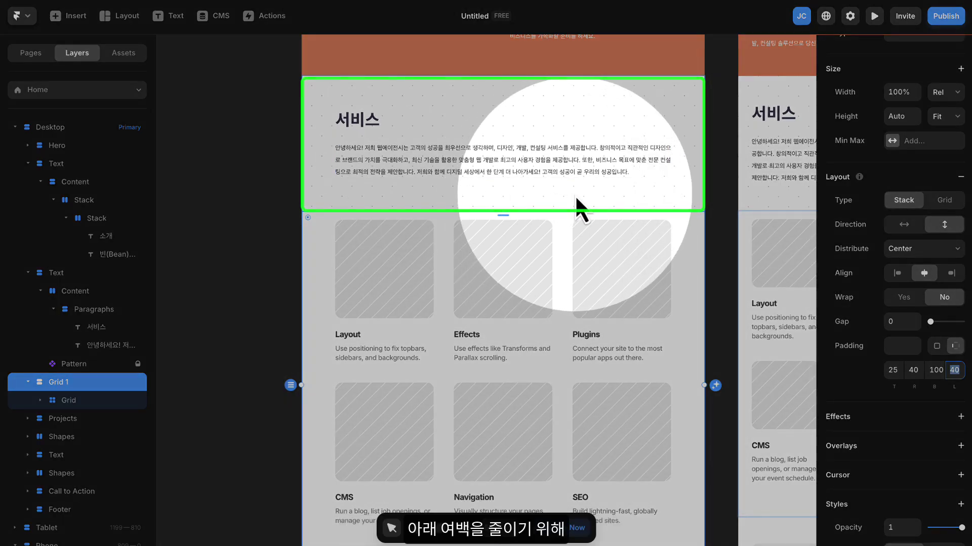
left_click(575, 195)
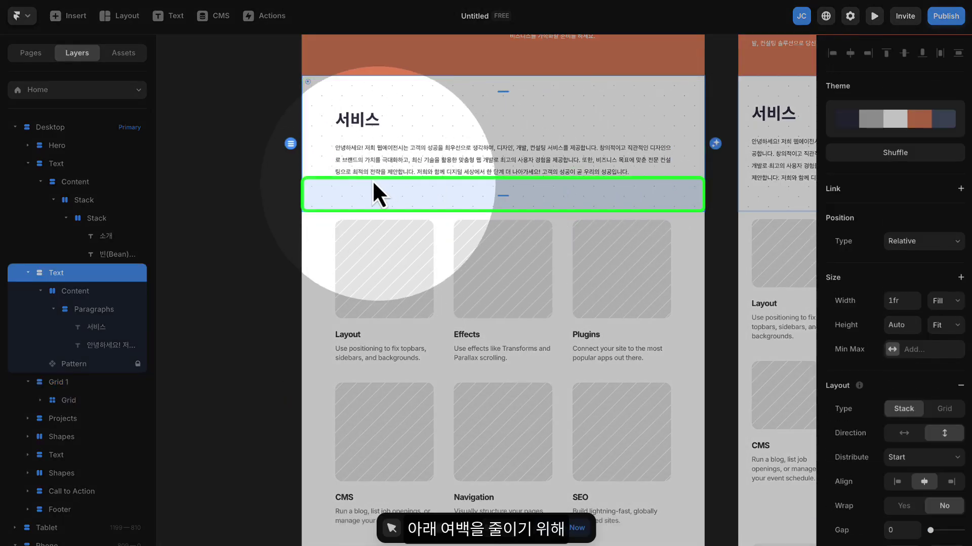
scroll(915, 249, "down", 5)
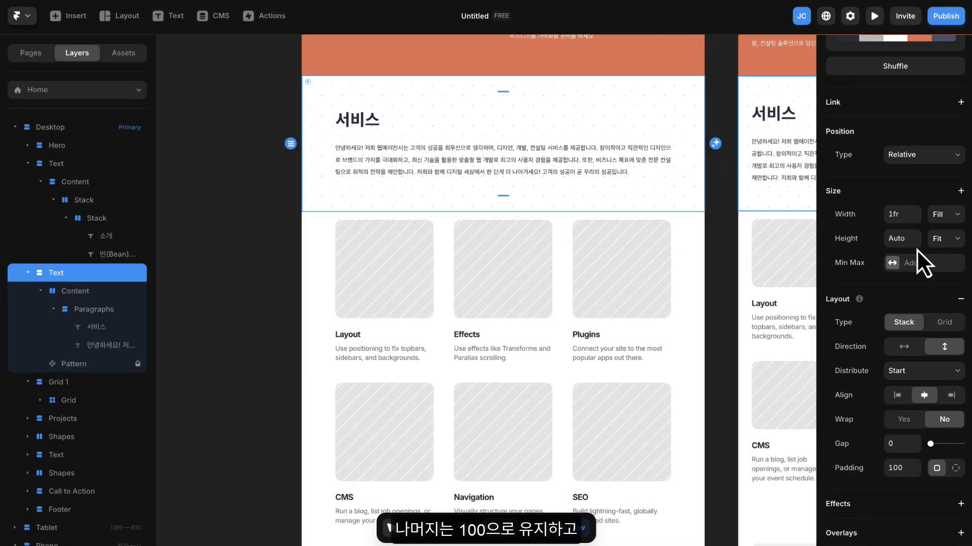
left_click(958, 343)
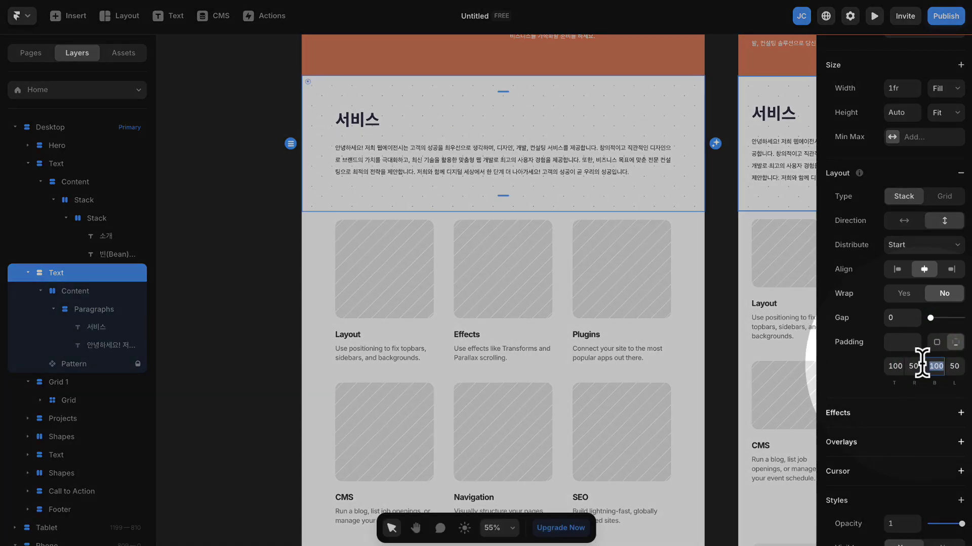
type("50")
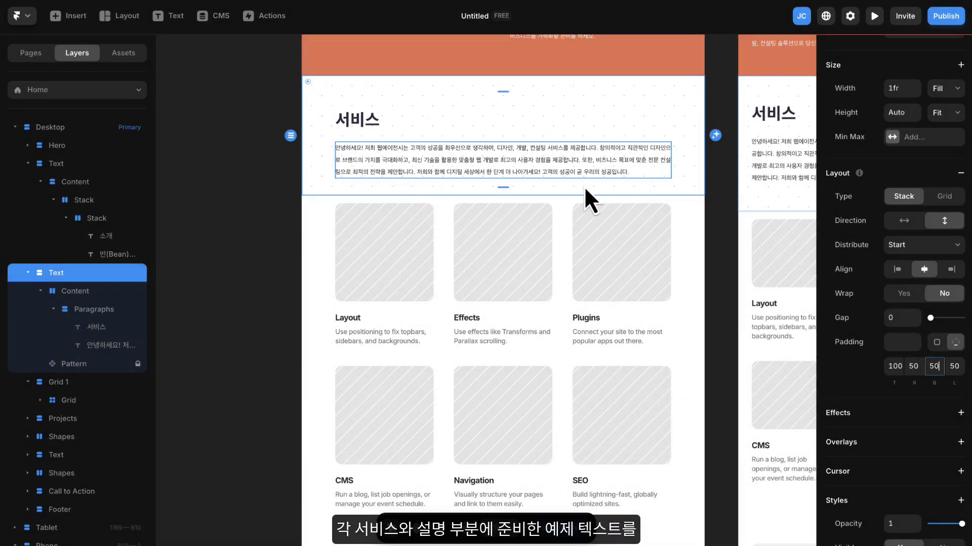
Retitle the Layout card "디자인" and replace its description with "사용자 경험을 극대화하는 창의적이고 직관적인 웹 디자인을 제공합니다."
scroll(693, 208, "down", 3)
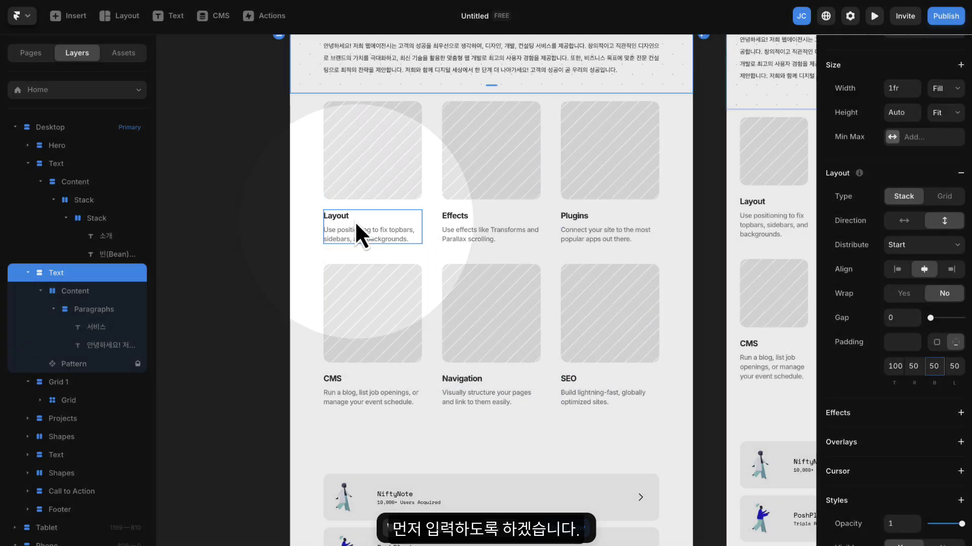
double_click(344, 218)
type("ㅇ")
key("BackSpace")
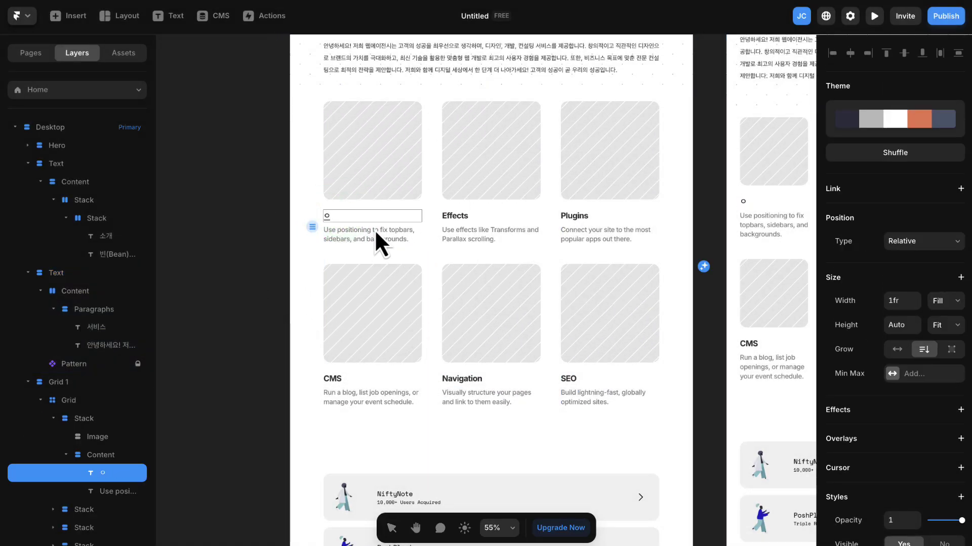
type("디자인")
left_click(384, 235)
double_click(384, 235)
type("사용자 경험을 극대화하는 창의적이고 직관적인 웹 디자인을 제공합니다.")
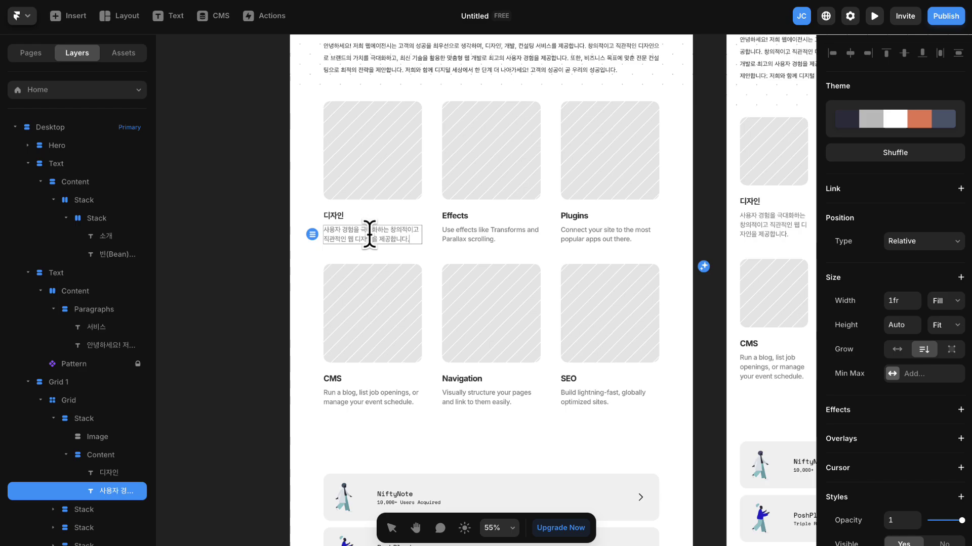
Retitle the Effects card "개발", the Plugins card "SEO" and the Navigation card "전자상거래"
double_click(461, 217)
type("개발")
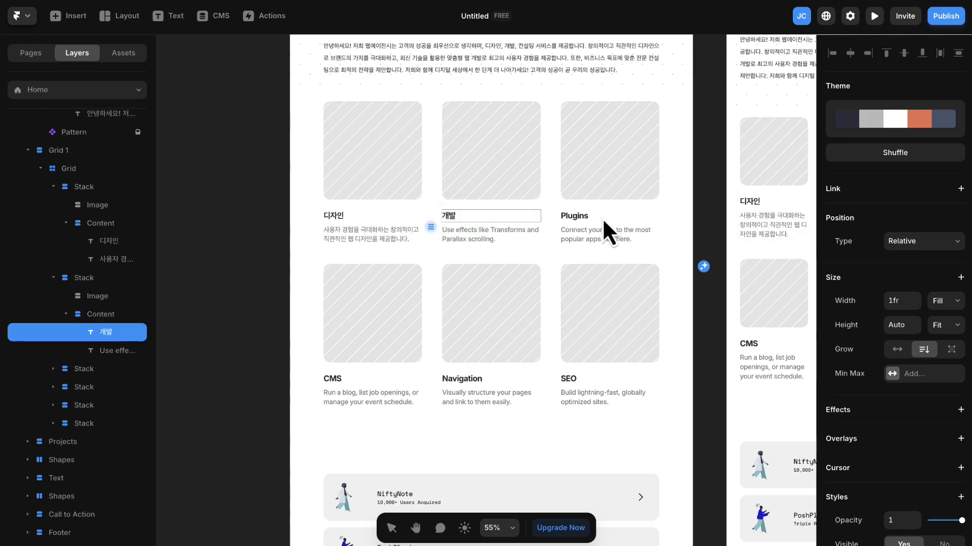
double_click(584, 217)
type("SEO")
double_click(452, 379)
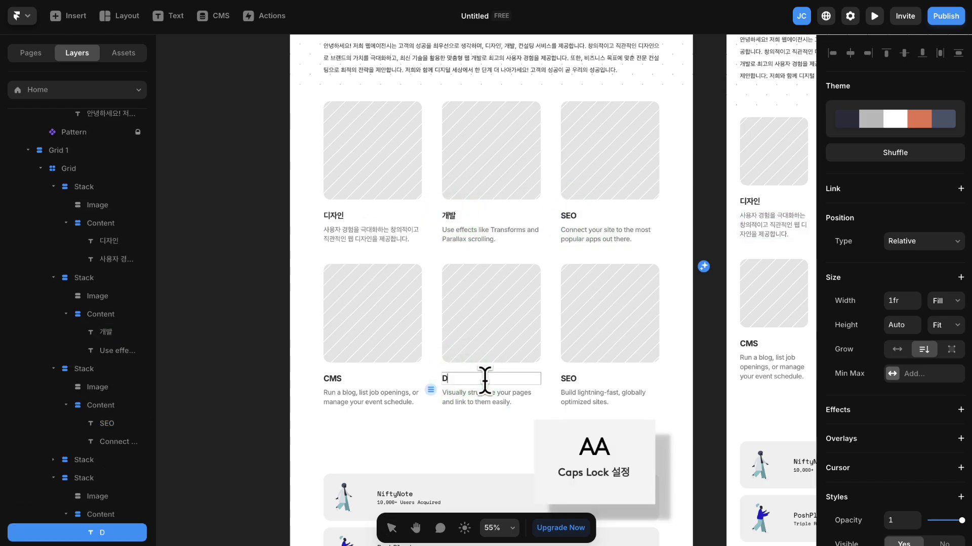
key("Caps_Lock")
type("전자상거래")
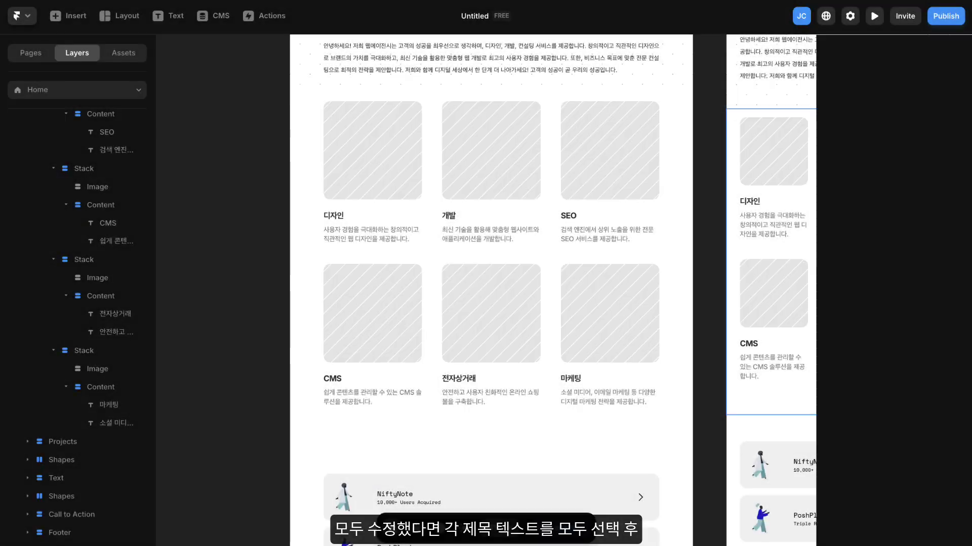
Change the font of all six card titles in the services grid to Noto Sans KR
left_click(339, 216)
left_click(448, 217, "shift")
left_click(568, 218, "shift")
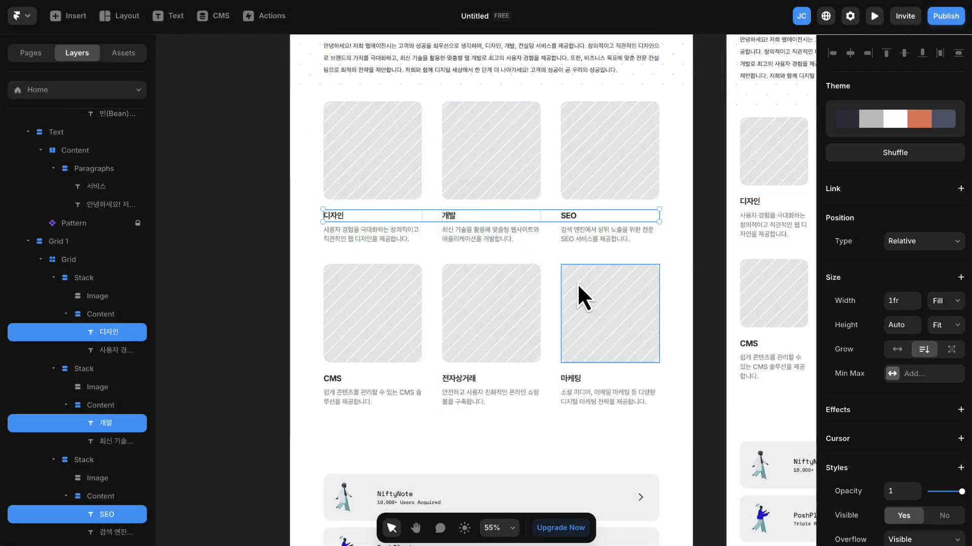
left_click(571, 380, "shift")
left_click(465, 379, "shift")
left_click(354, 380, "shift")
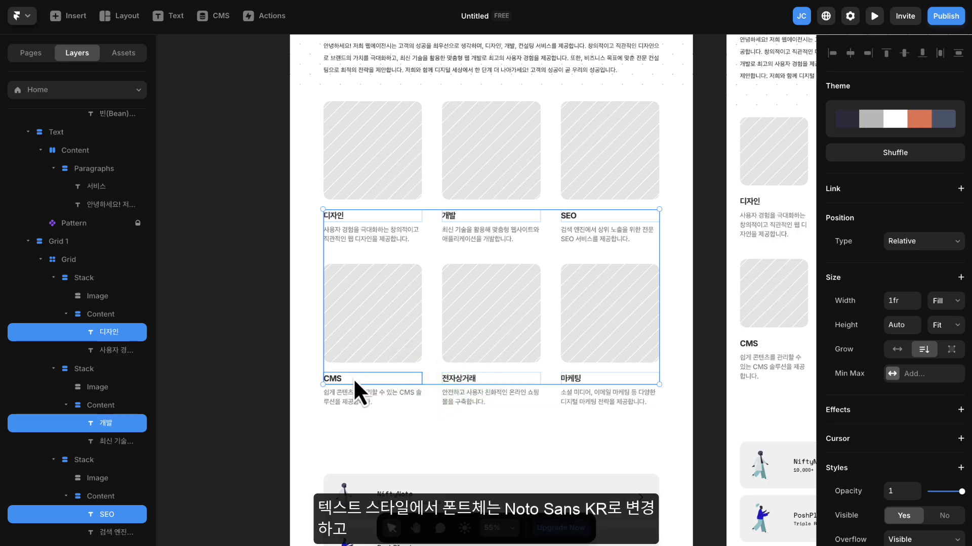
scroll(898, 356, "down", 5)
scroll(894, 356, "down", 5)
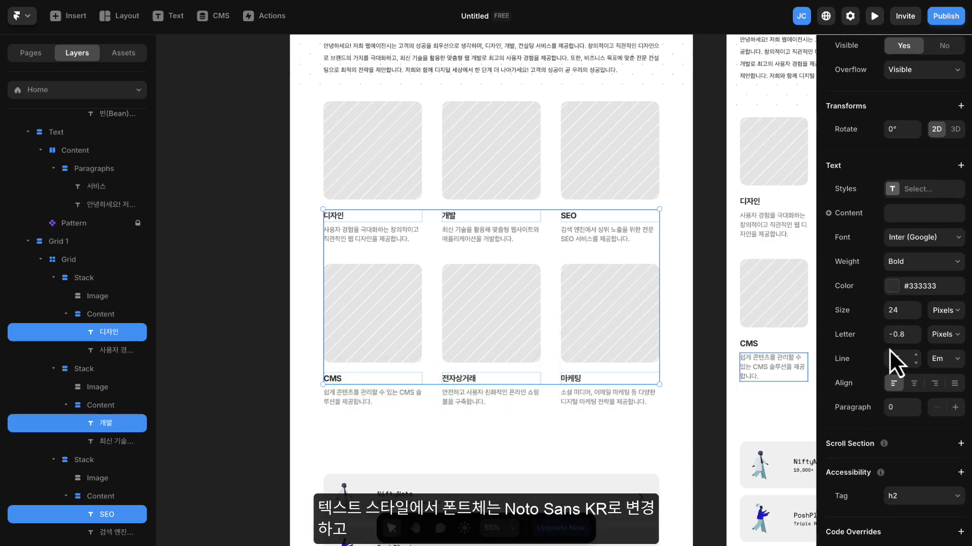
left_click(901, 242)
type("Noto Sans KR")
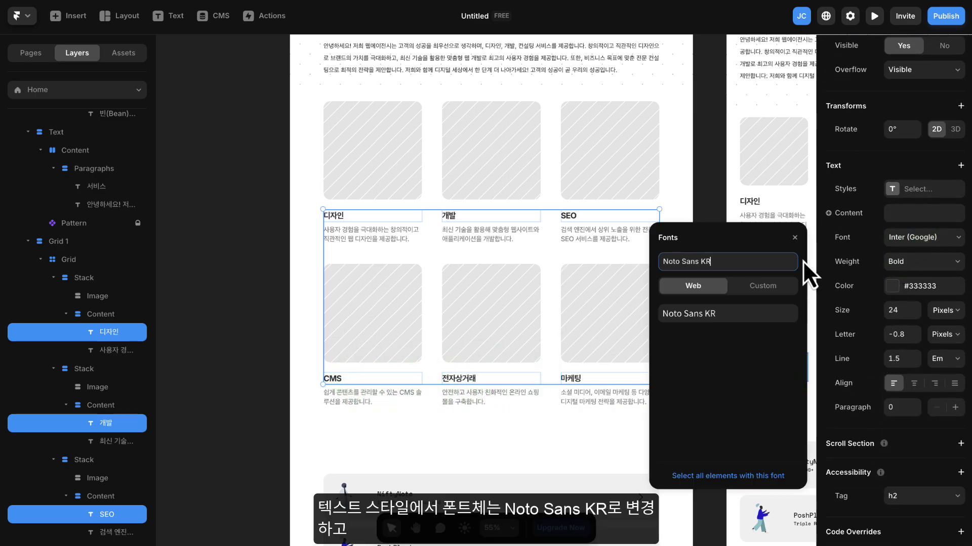
left_click(701, 315)
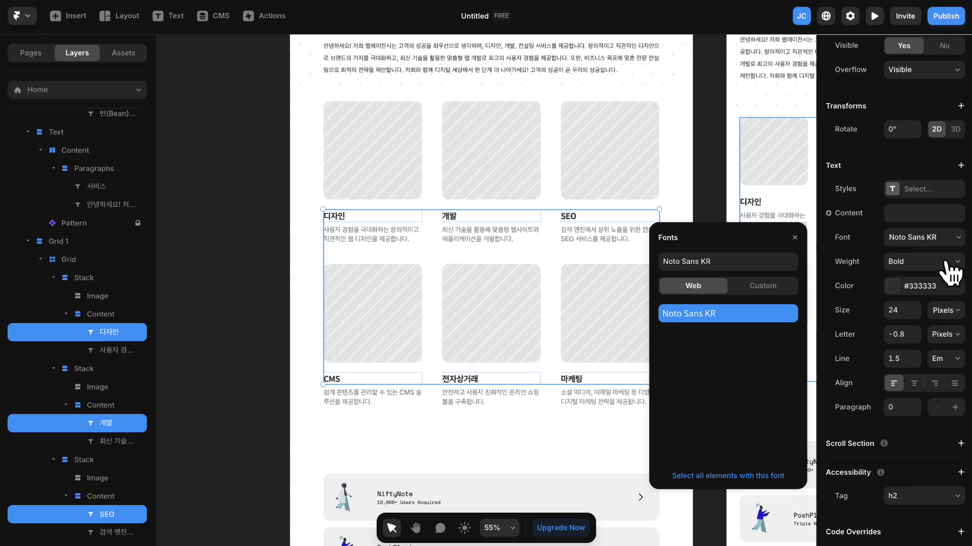
Set the six card titles' size to 22 pixels and save their formatting as a new Heading 3 text style
left_click(915, 315)
left_click(915, 315)
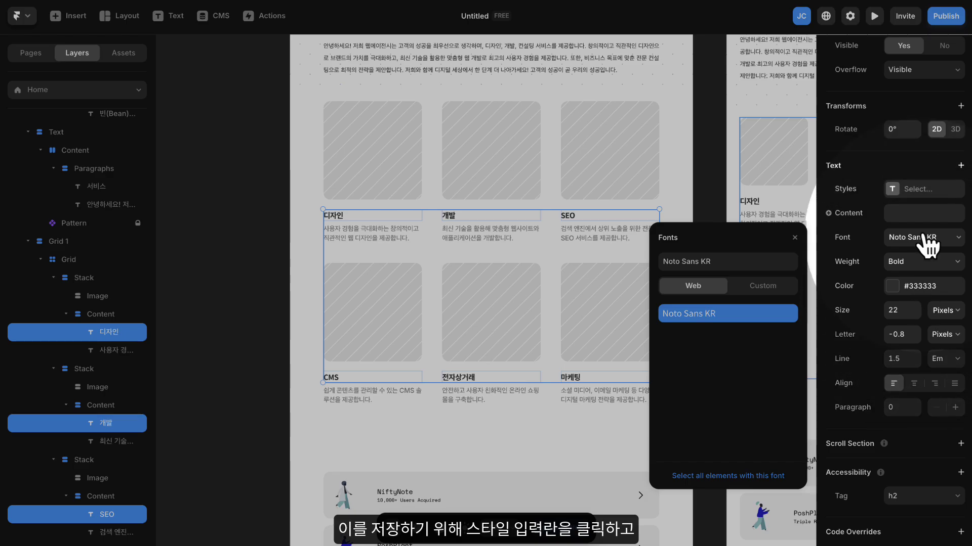
left_click(919, 190)
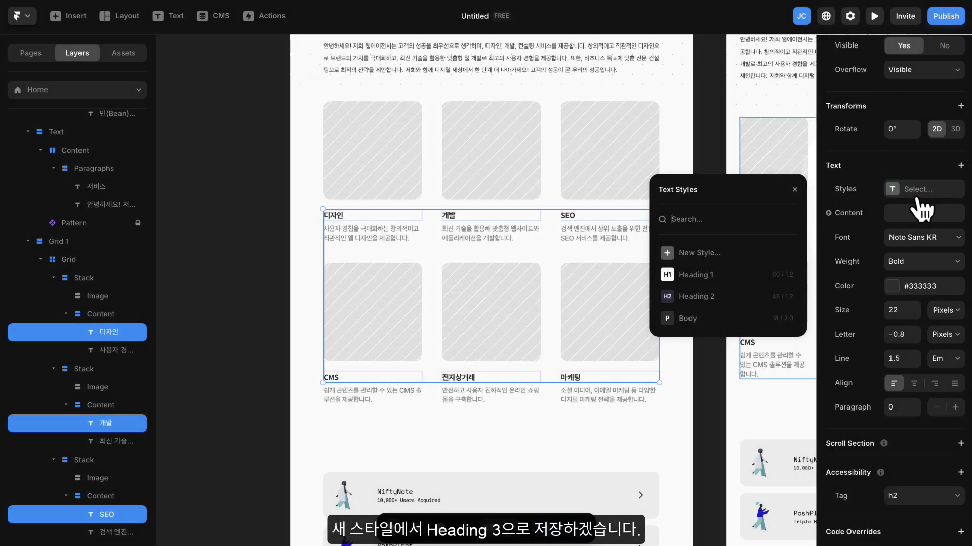
left_click(725, 253)
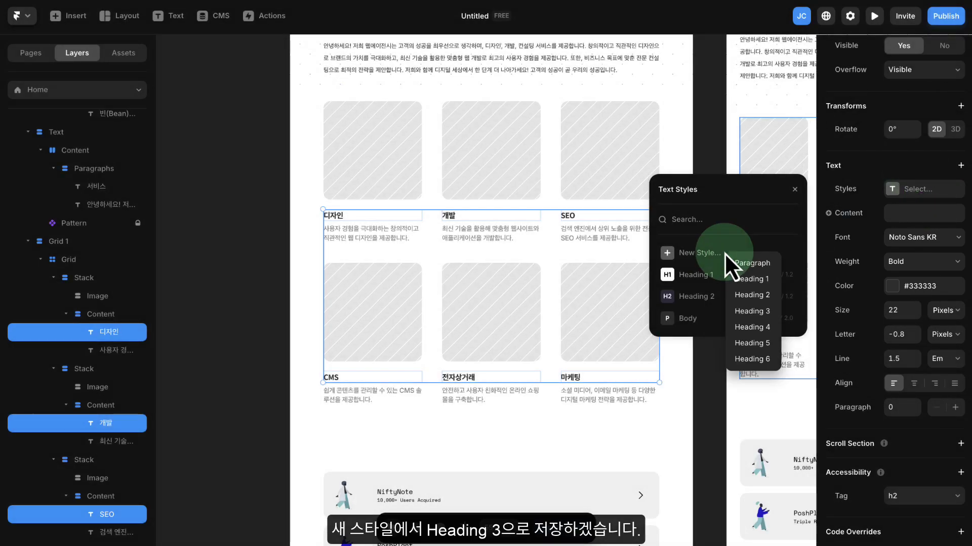
left_click(755, 314)
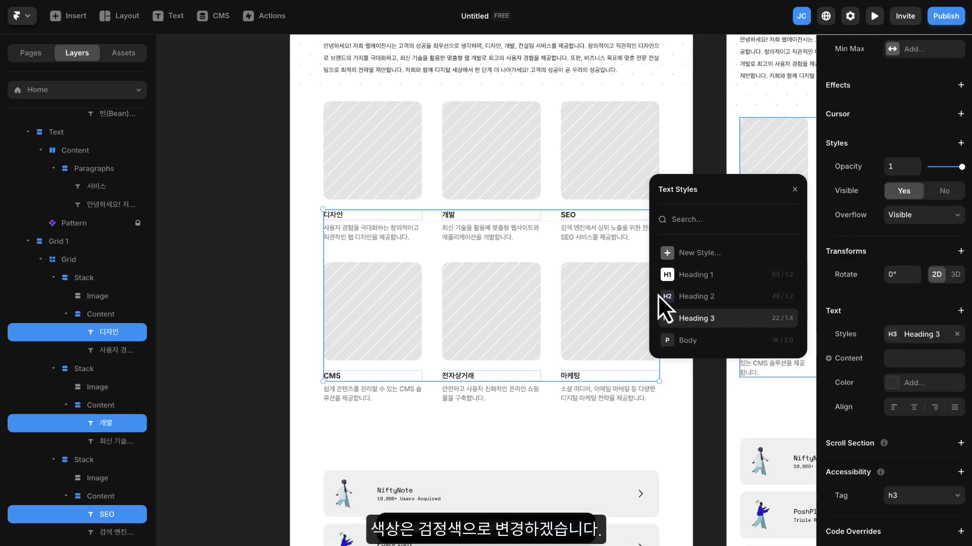
Set the text color of the six card titles to black, #000000
left_click(937, 384)
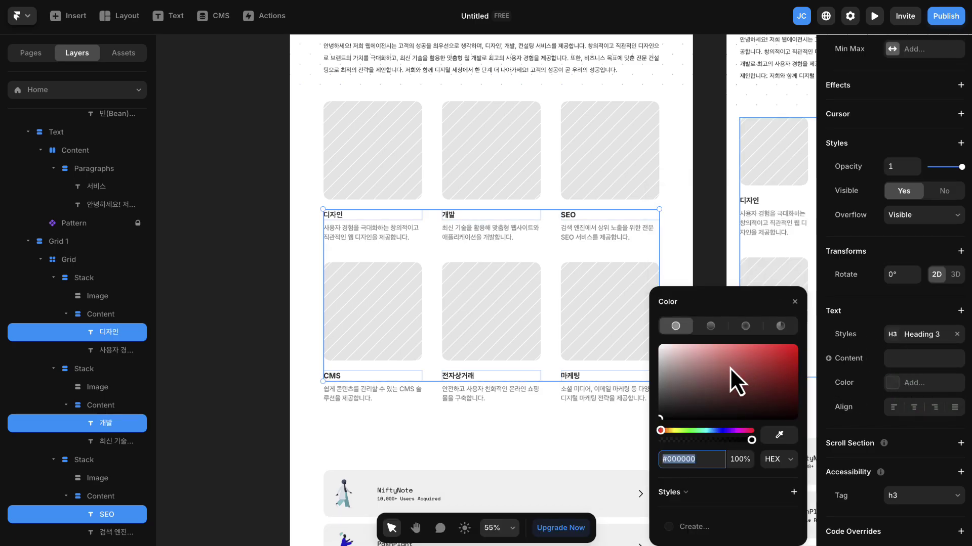
left_click(701, 397)
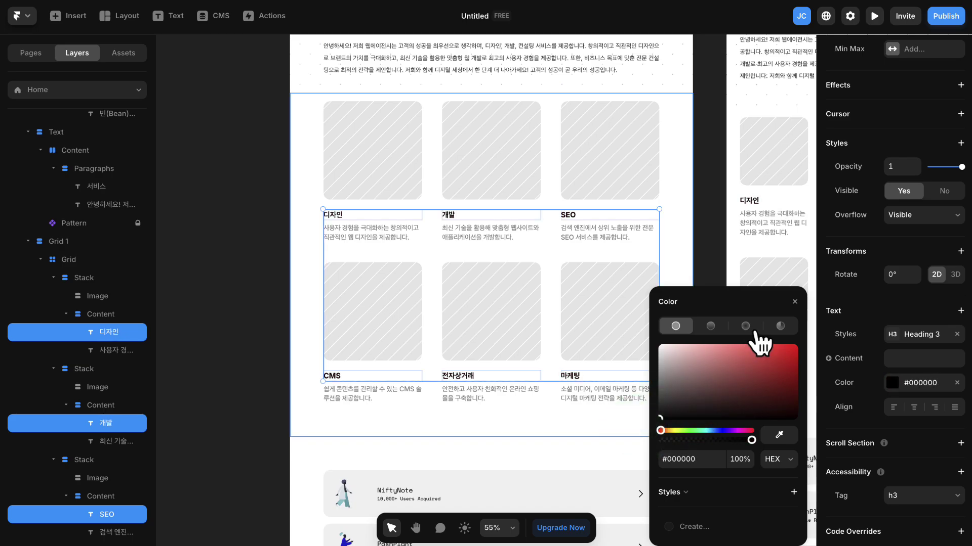
left_click(794, 302)
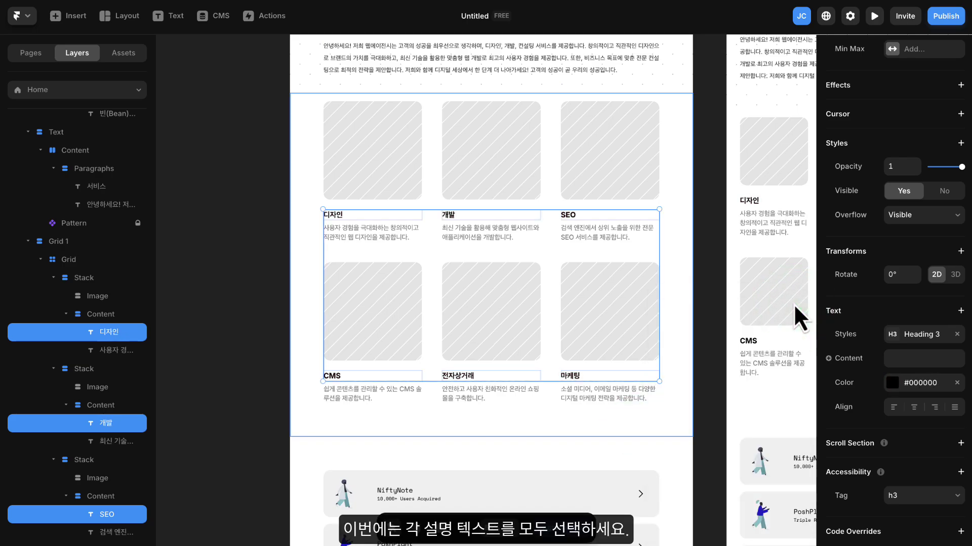
Apply the Body text style to the description texts of all six service cards
left_click(625, 242)
left_click(500, 235, "shift")
left_click(402, 235, "shift")
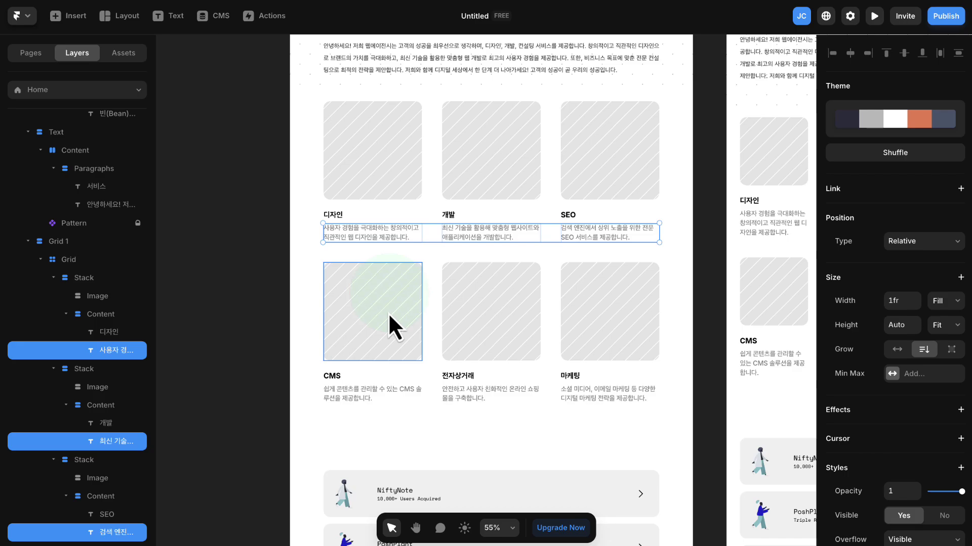
left_click(390, 394, "shift")
left_click(469, 395, "shift")
left_click(579, 399, "shift")
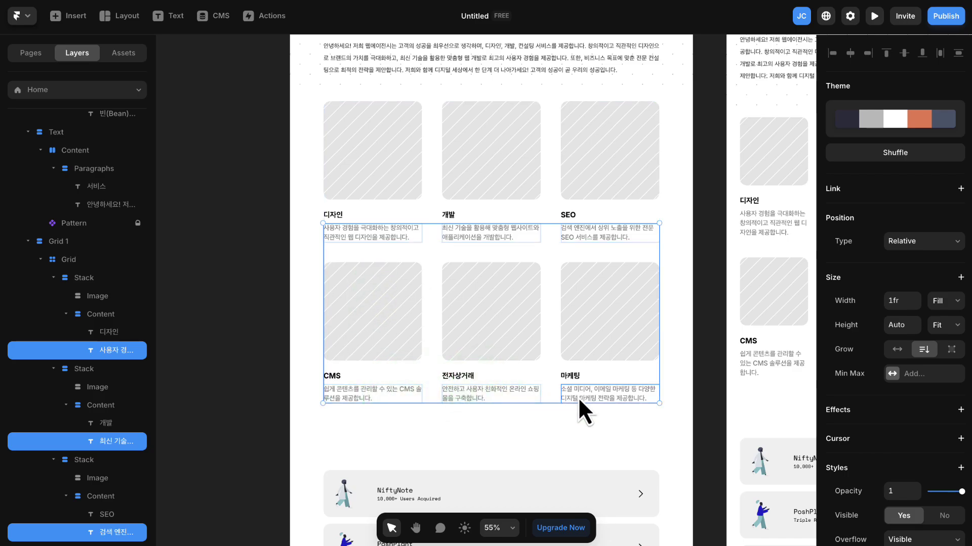
left_click(589, 396)
scroll(936, 422, "down", 7)
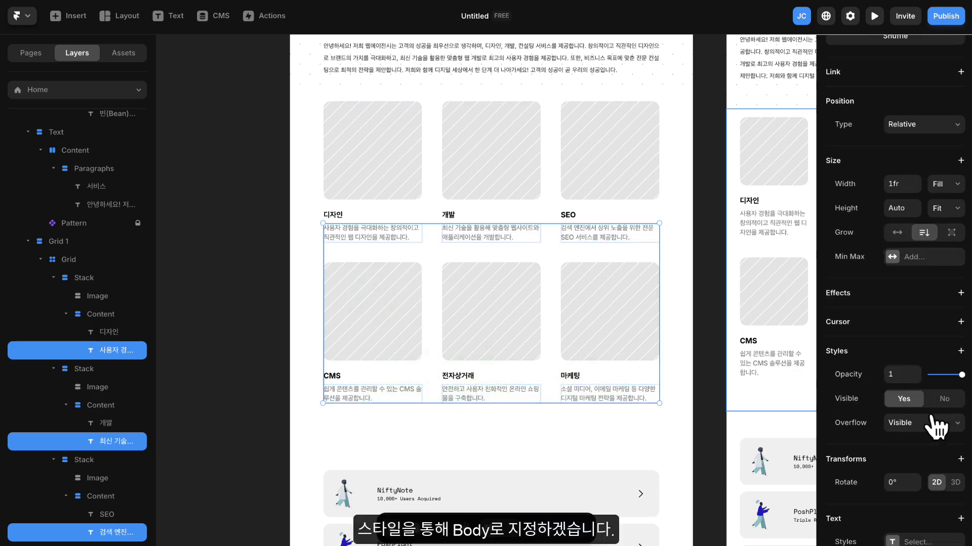
left_click(918, 323)
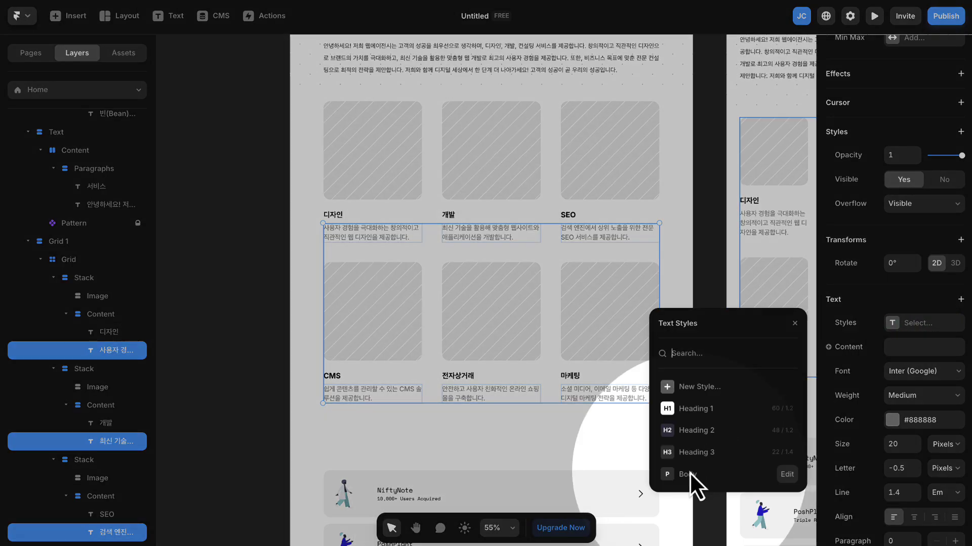
left_click(685, 475)
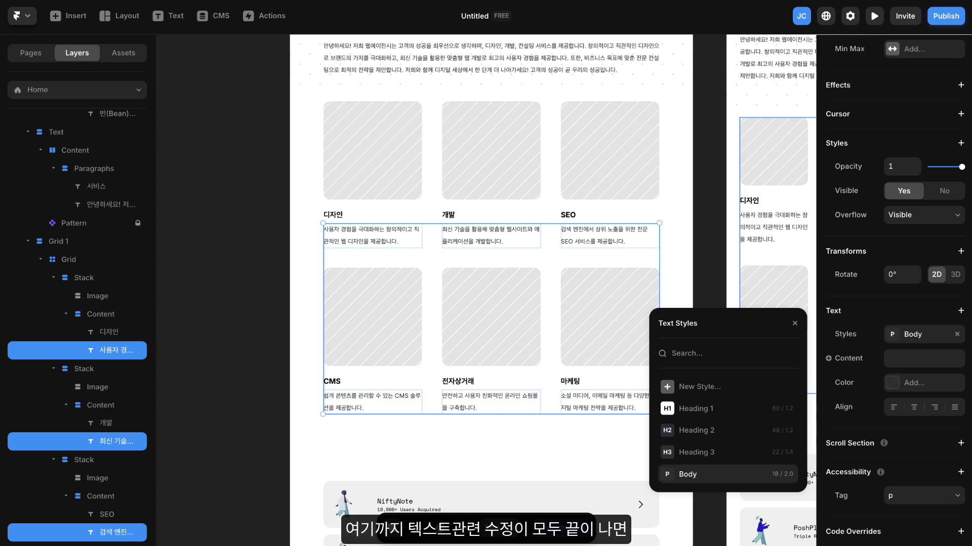
left_click(256, 155)
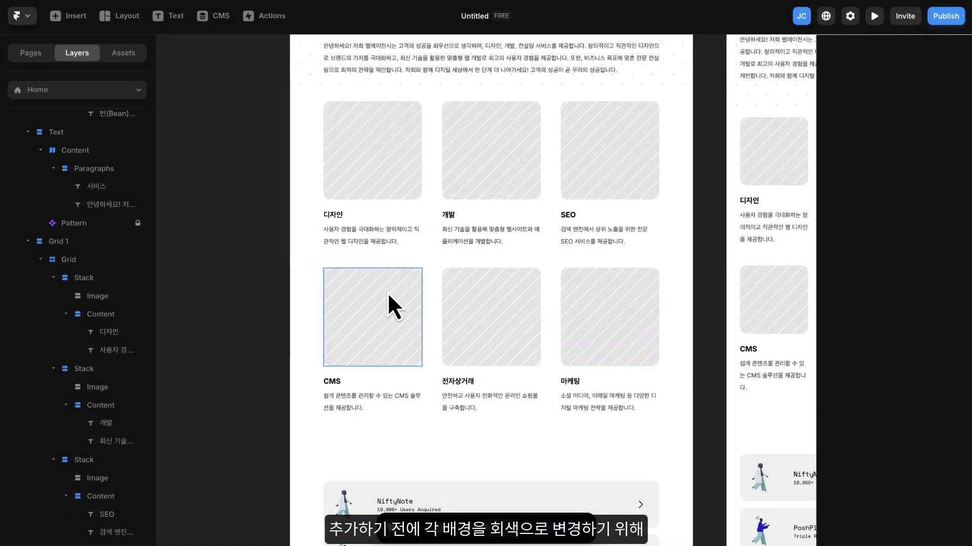
Replace the image fill of all six service card placeholders with the solid light grey #F0F0F0
left_click(399, 135)
left_click(486, 142, "shift")
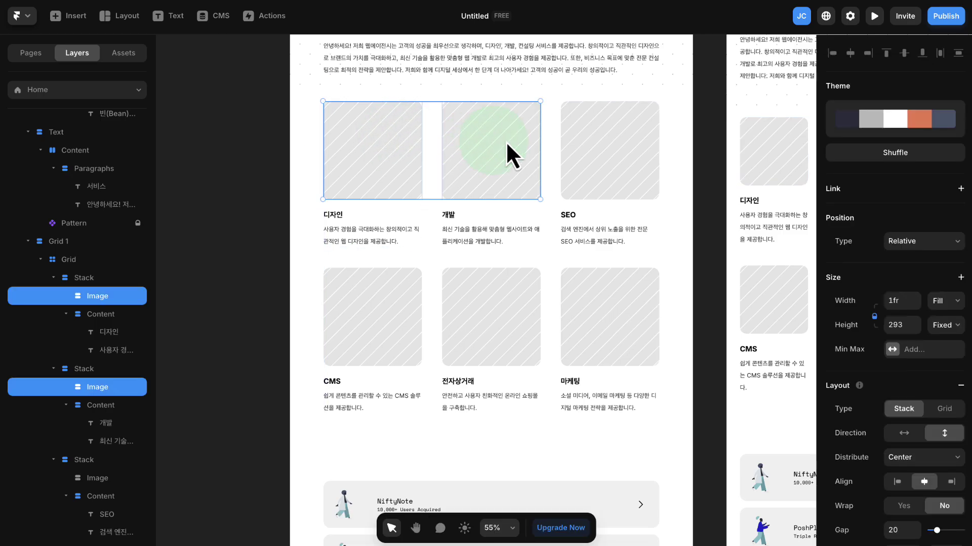
left_click(609, 143, "shift")
left_click(611, 298, "shift")
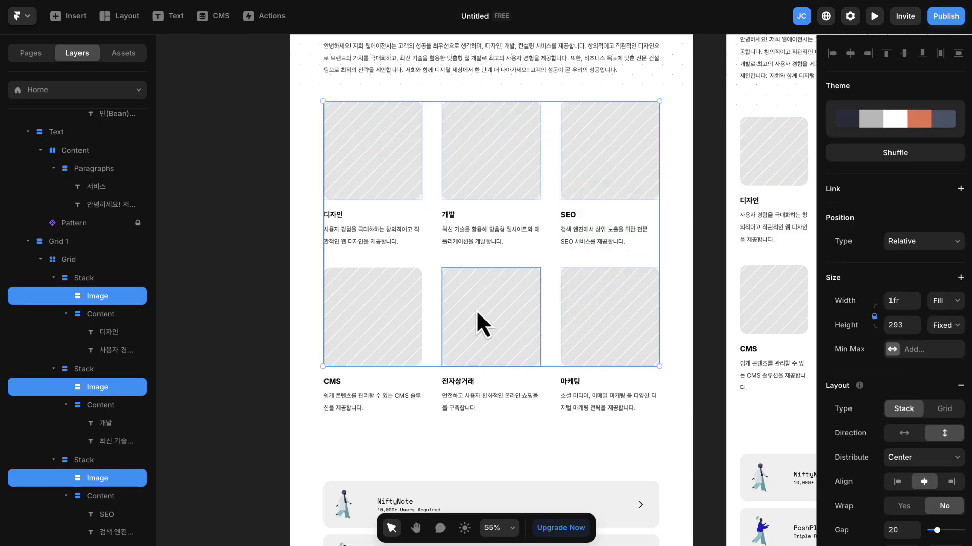
left_click(365, 312, "shift")
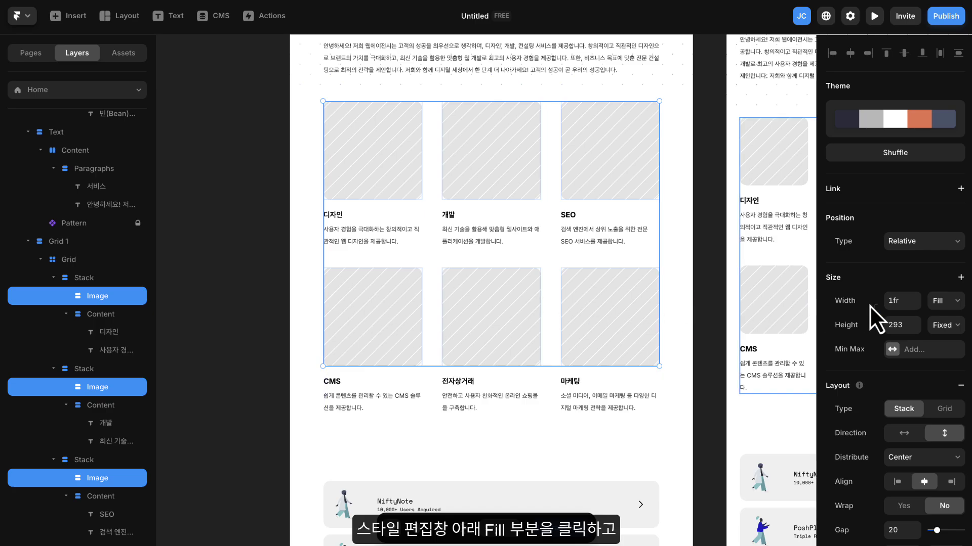
scroll(911, 314, "down", 7)
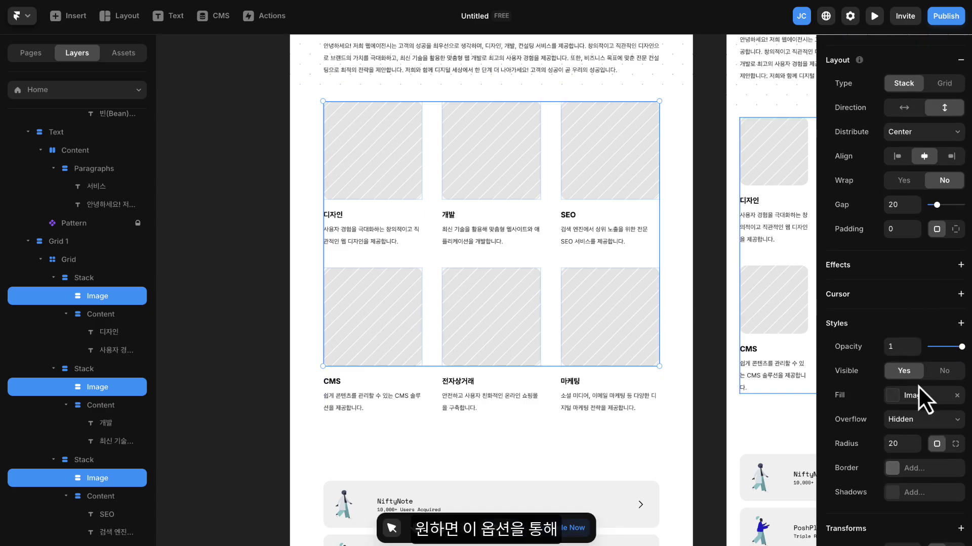
left_click(916, 395)
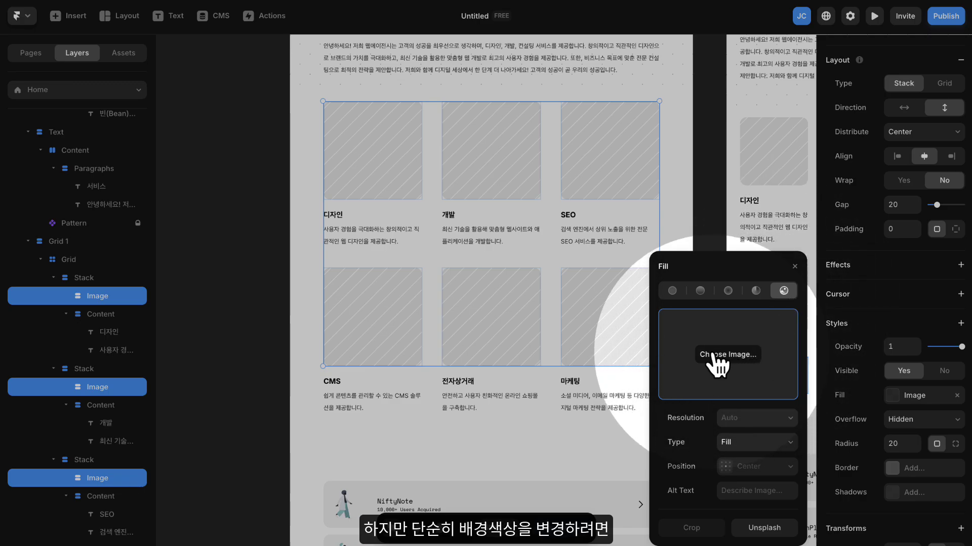
left_click(673, 291)
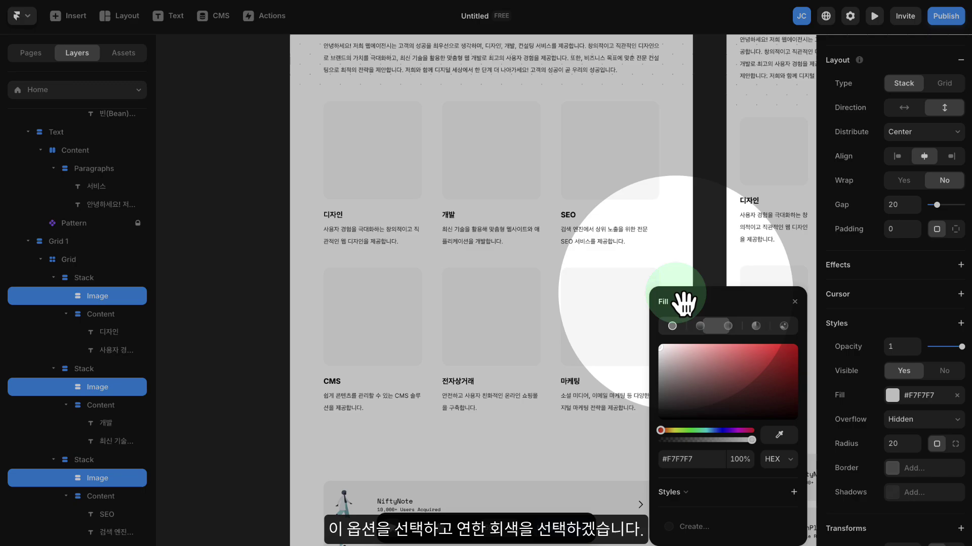
left_click(659, 354)
left_click_drag(655, 356, 646, 351)
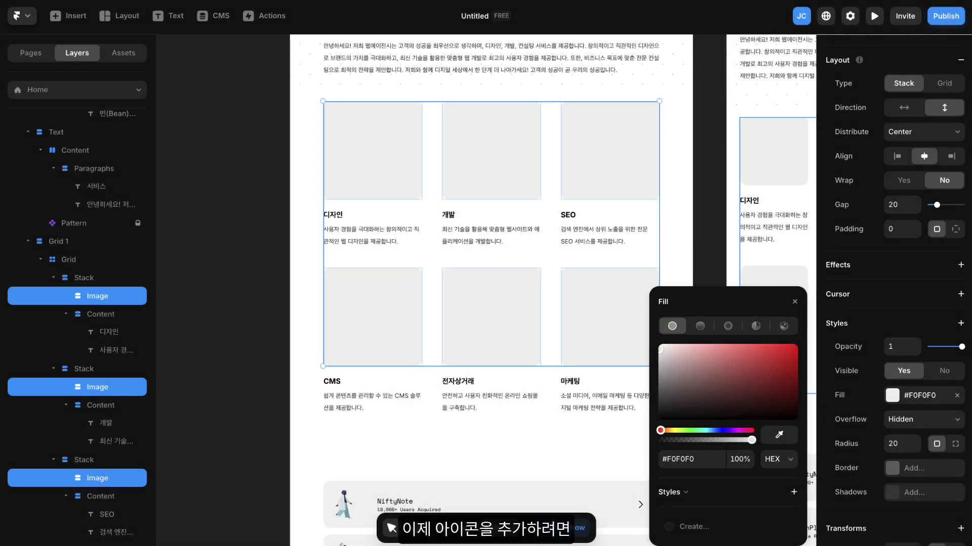
left_click(270, 86)
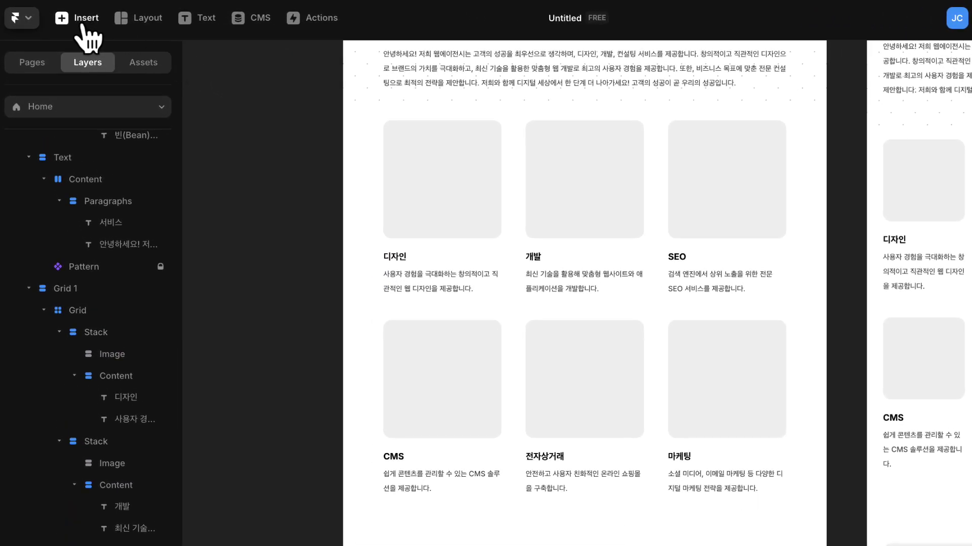
Insert a Material icon from the icon sets onto the empty canvas beside the page
left_click(85, 25)
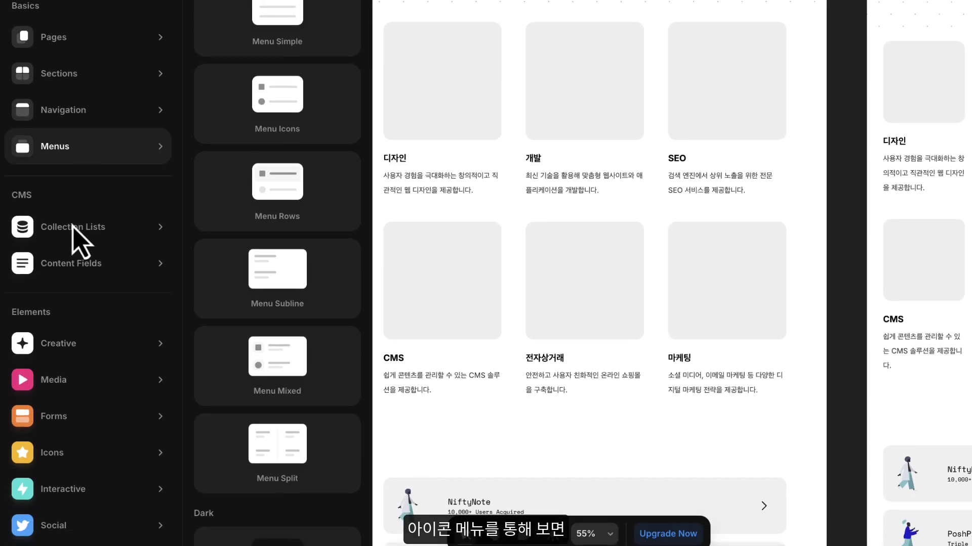
mouse_move(91, 543)
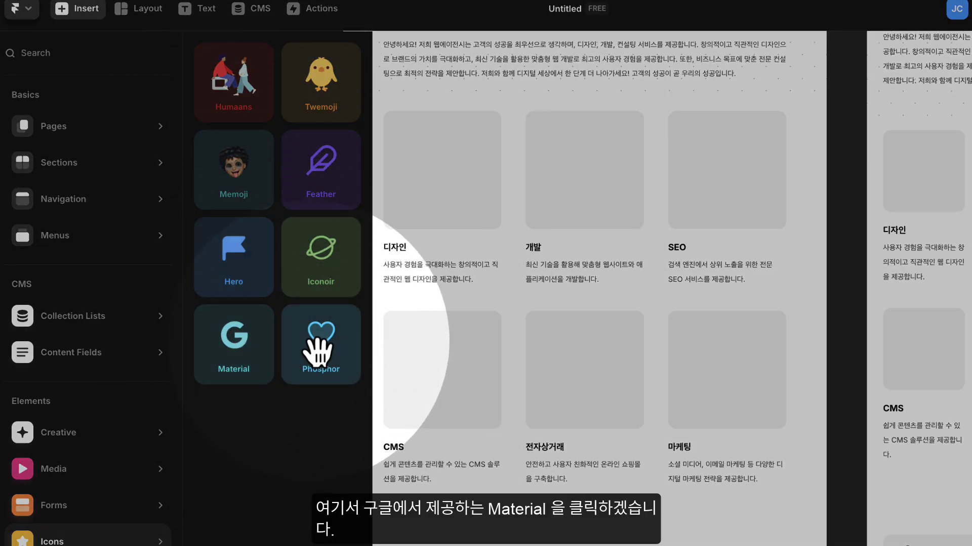
left_click(234, 356)
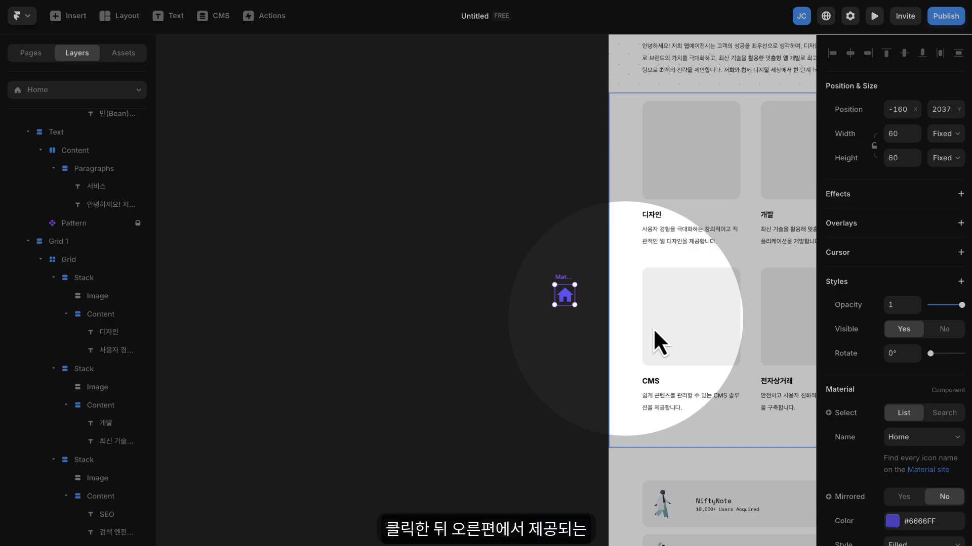
Go to the Material icon site on Google Fonts, search for "Design" and copy the name of the Design Services icon
left_click(925, 473)
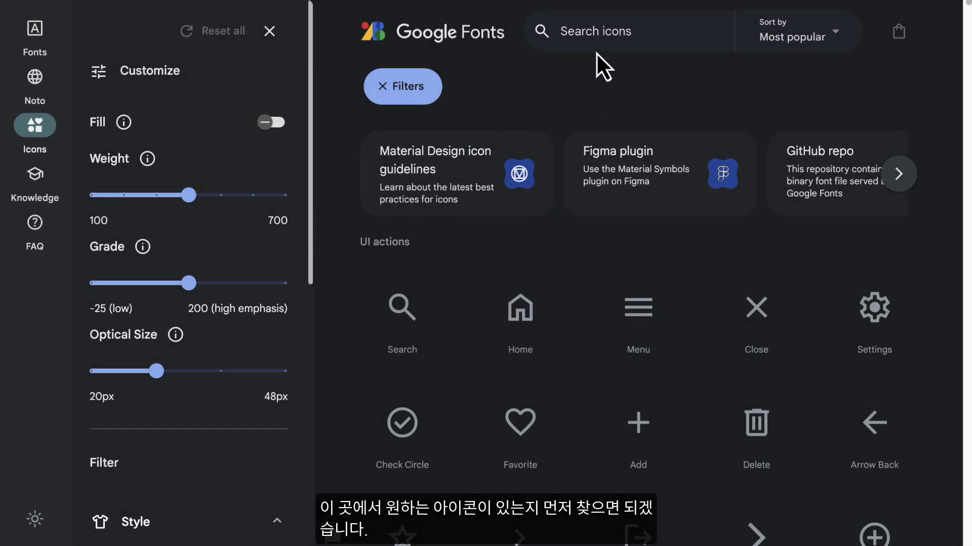
scroll(625, 133, "down", 3)
scroll(624, 134, "up", 3)
left_click(627, 46)
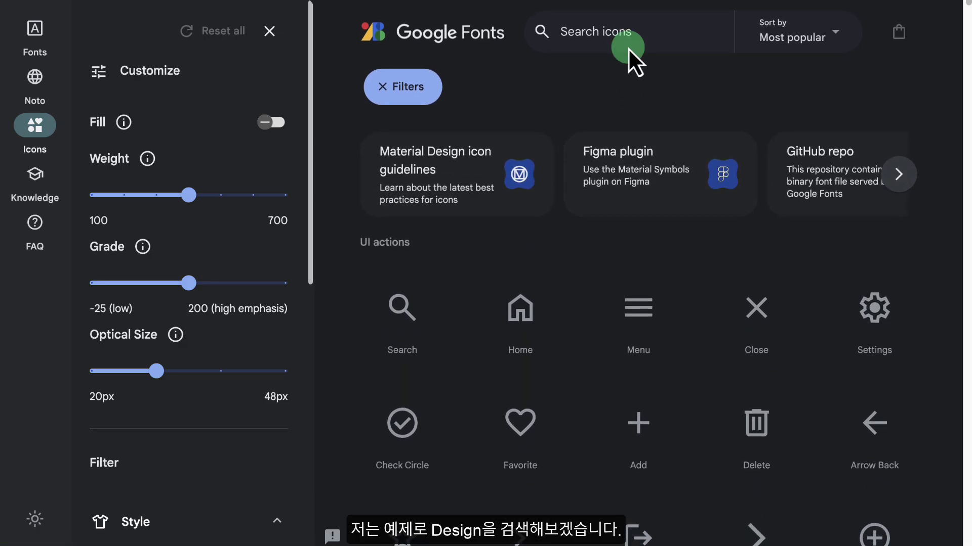
type("Design")
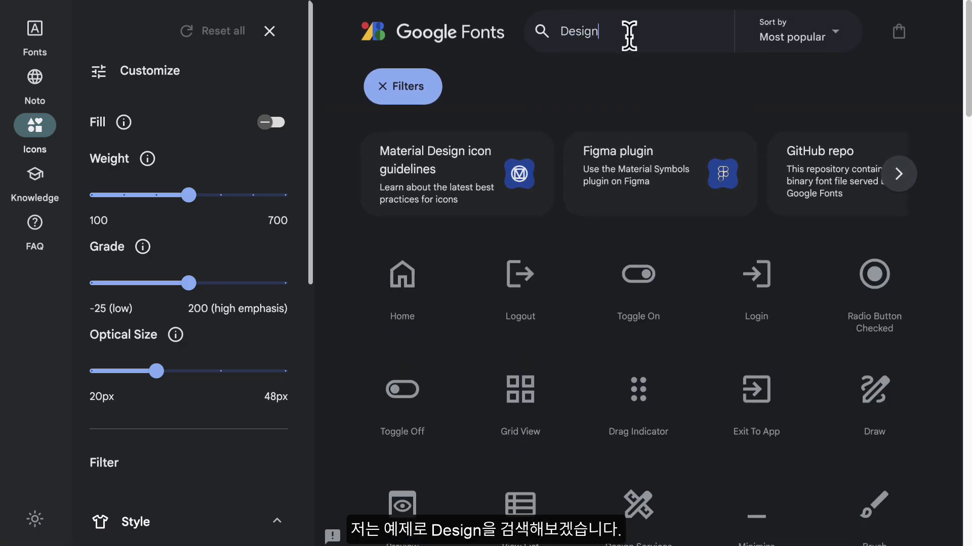
scroll(642, 310, "down", 3)
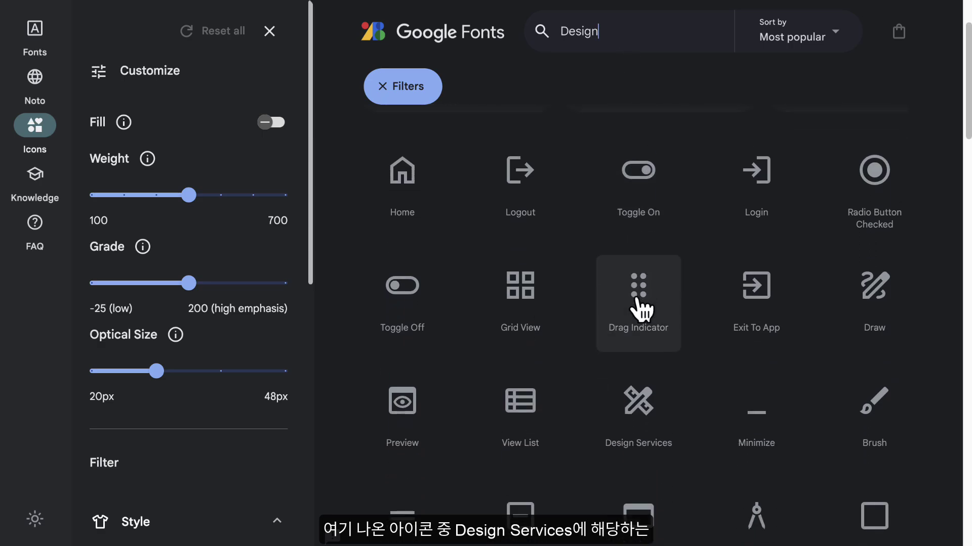
left_click(640, 363)
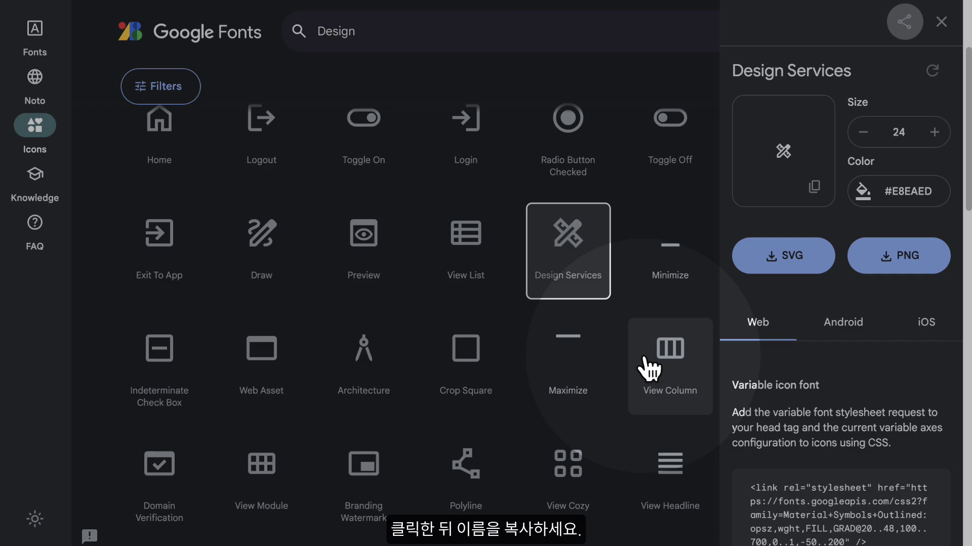
triple_click(744, 71)
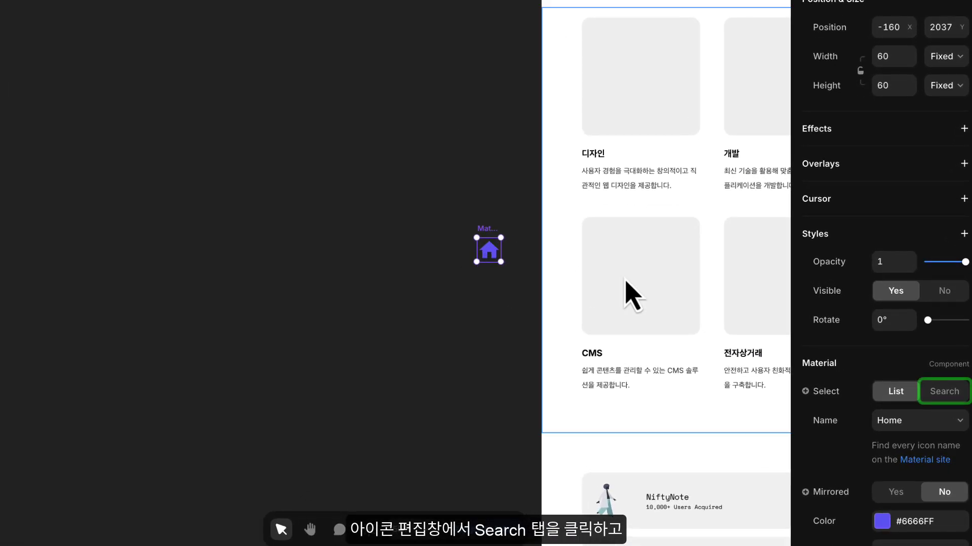
Switch the Material icon to selection by search and set its name to Design Services
left_click(940, 391)
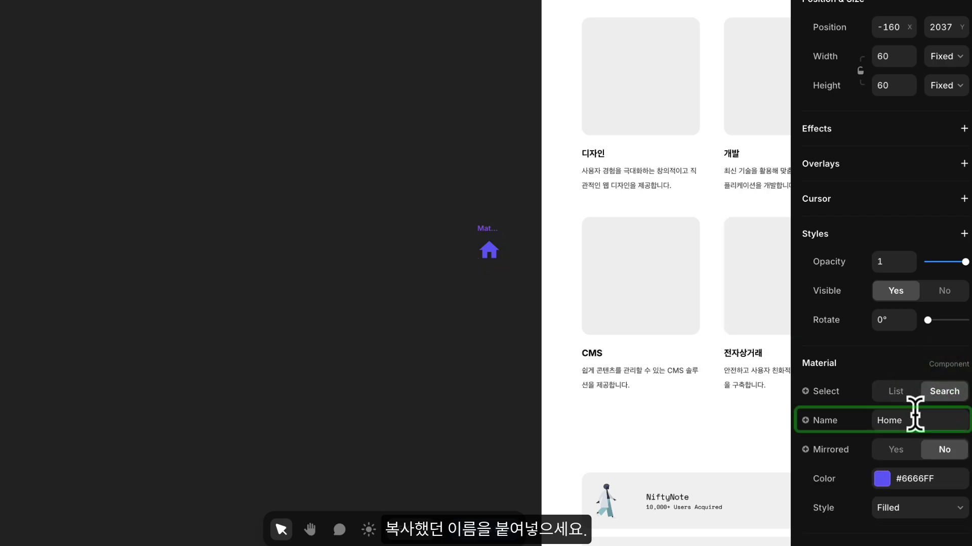
left_click(907, 420)
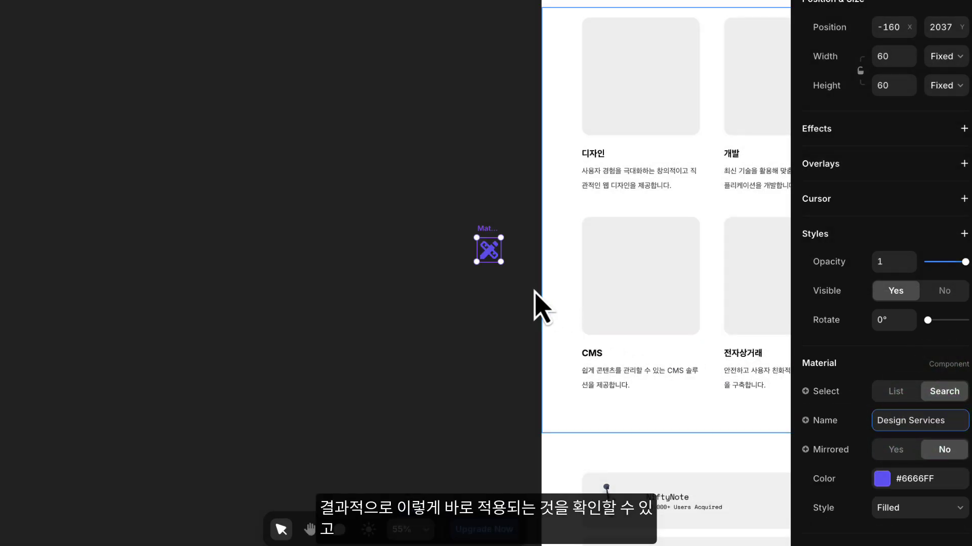
left_click(489, 250)
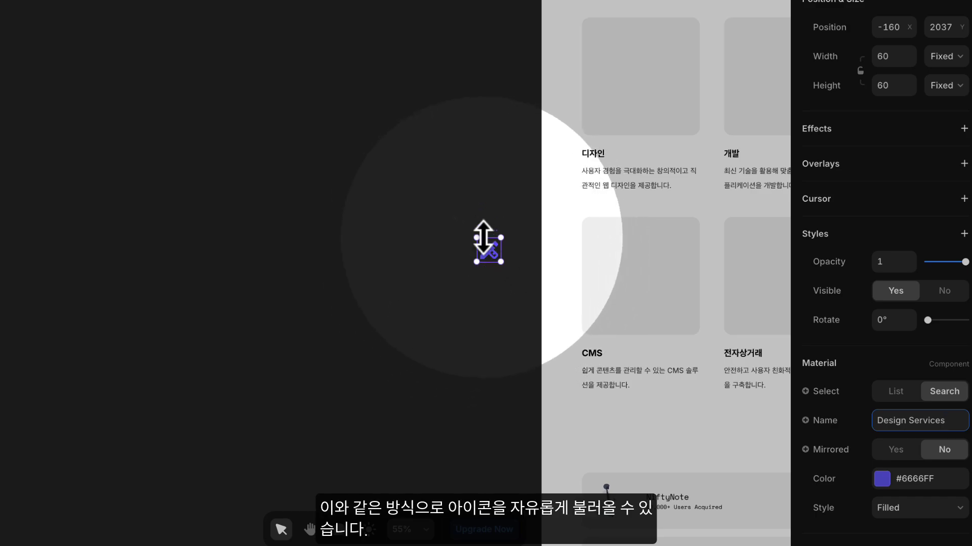
Move the Design Services icon up beside the first row of service cards and enlarge it to 95 by 95
left_click_drag(490, 252, 487, 228)
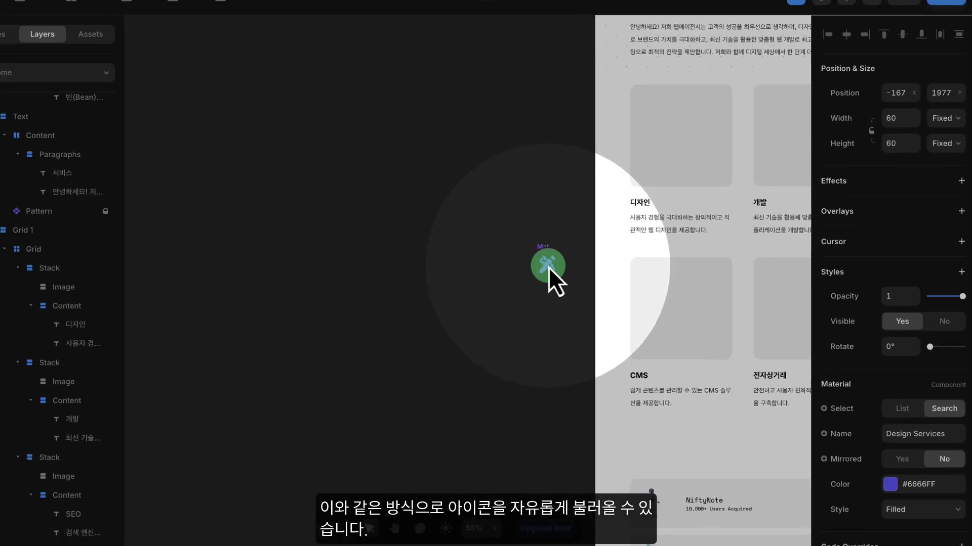
left_click_drag(548, 268, 532, 149)
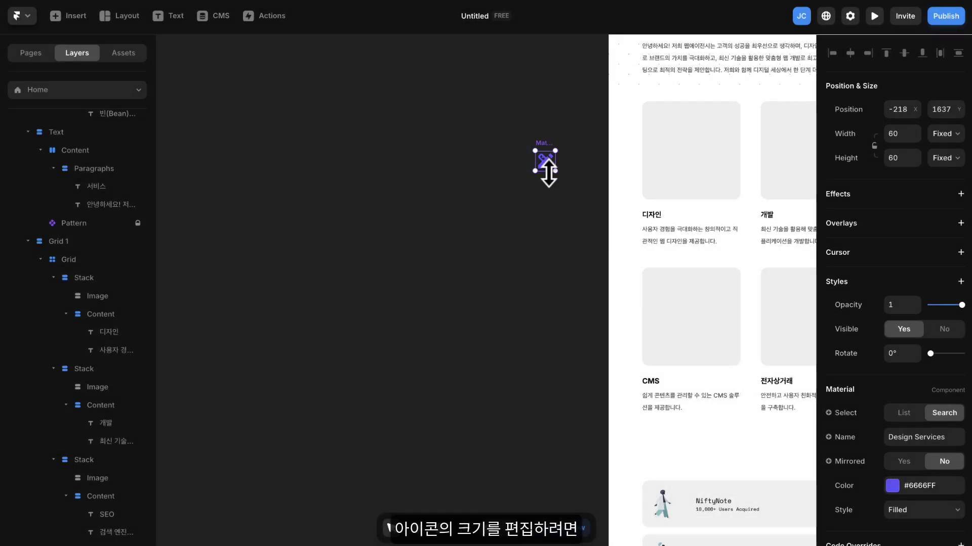
left_click_drag(556, 151, 565, 142)
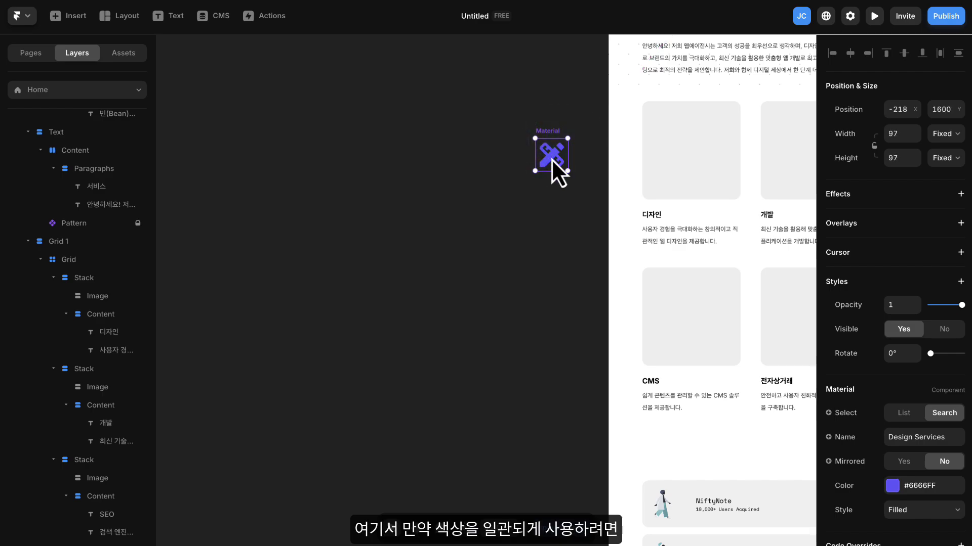
left_click_drag(567, 138, 566, 140)
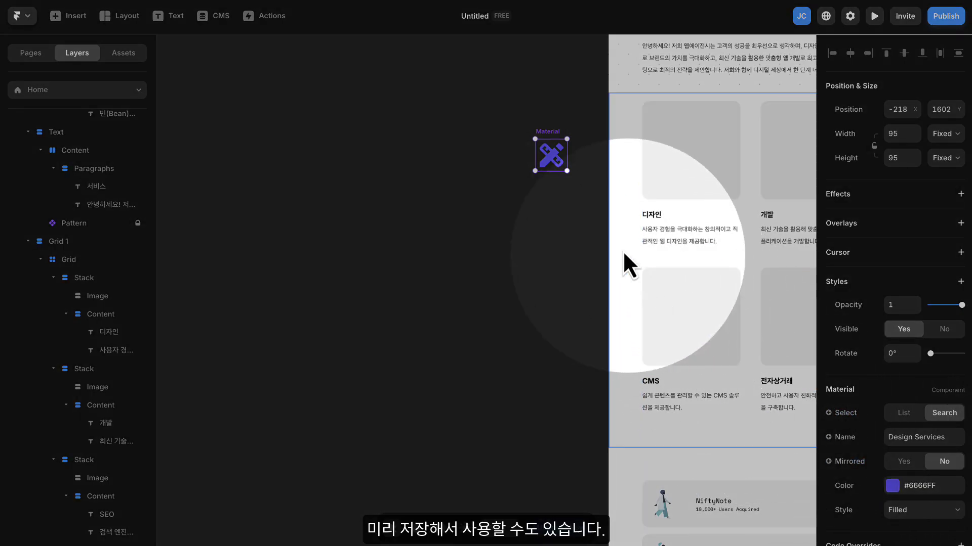
Save the orange fill of the 소개 section as a new color style named 오렌지
scroll(668, 186, "down", 3)
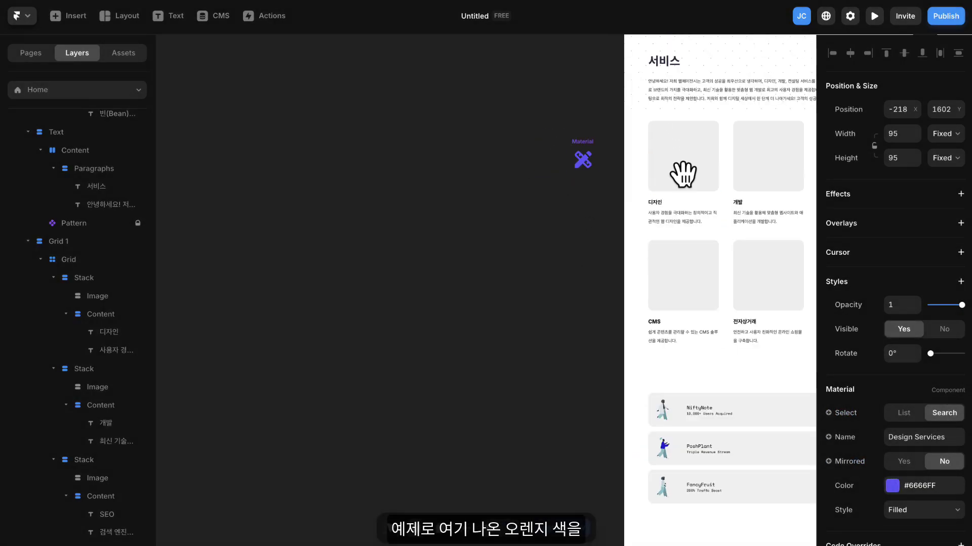
left_click_drag(684, 173, 564, 317)
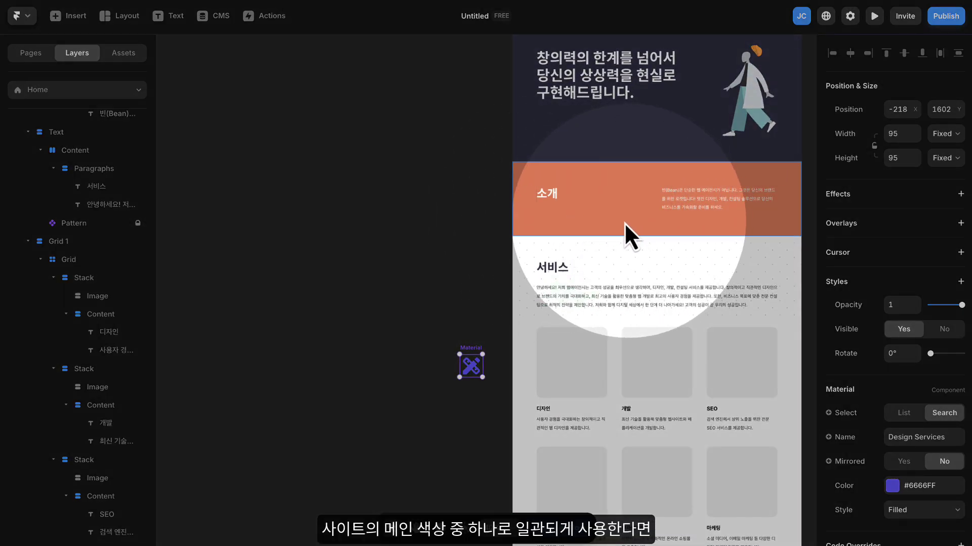
left_click(551, 230)
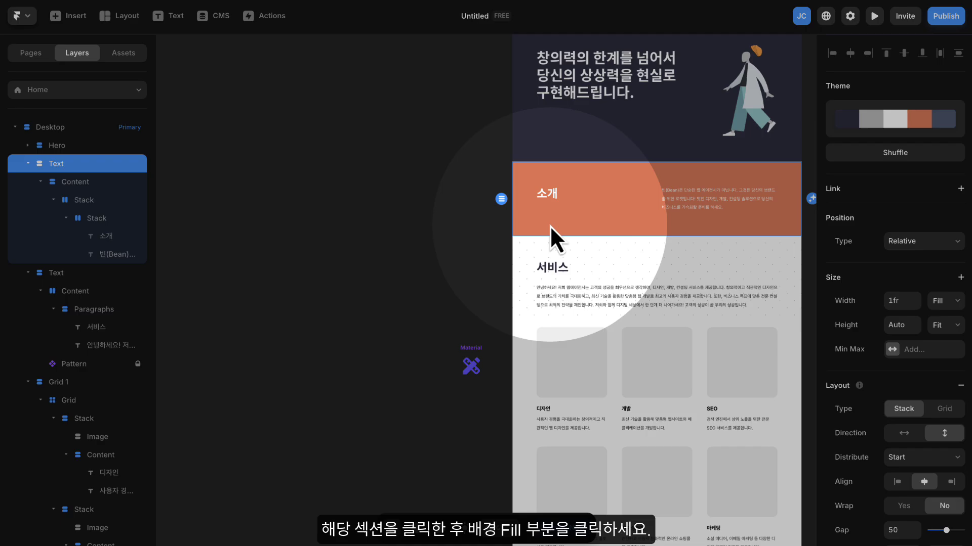
scroll(837, 251, "down", 8)
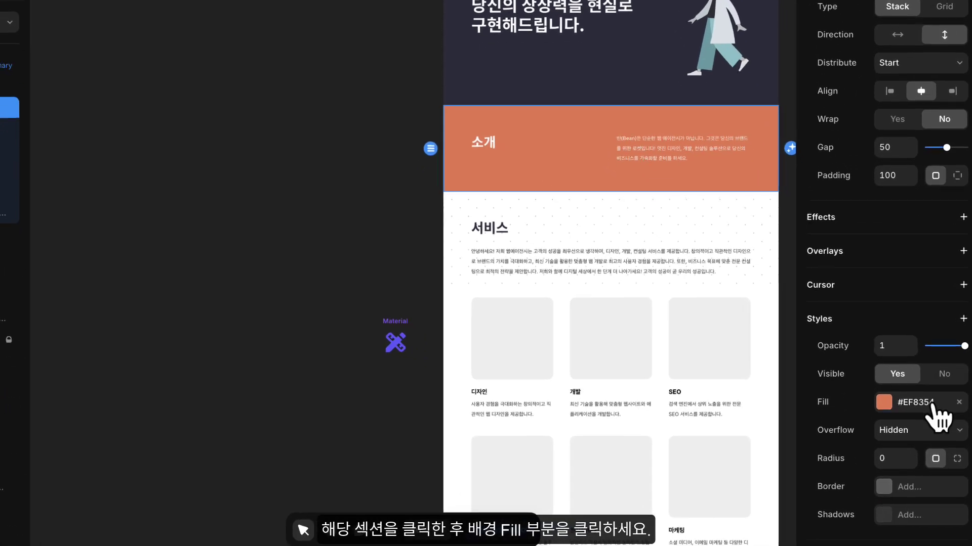
left_click(930, 421)
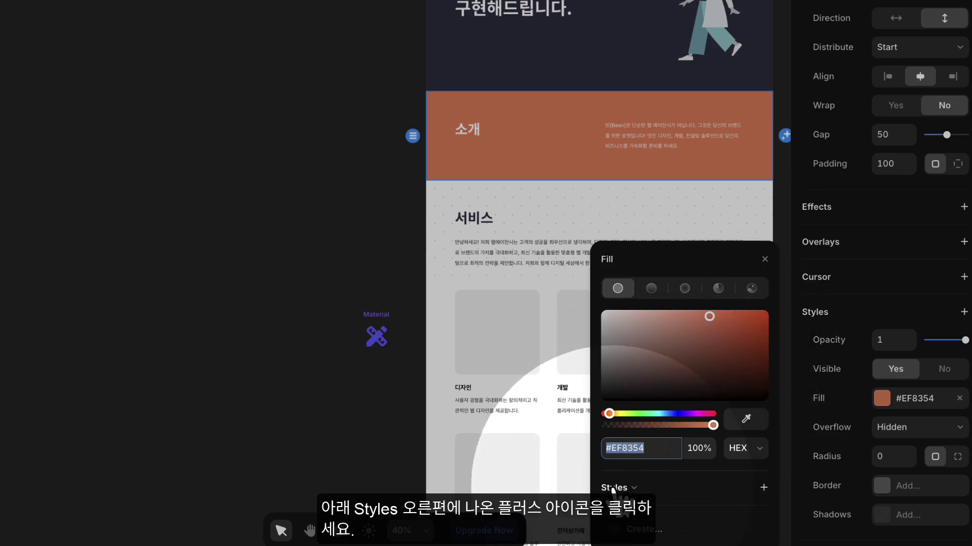
left_click(762, 488)
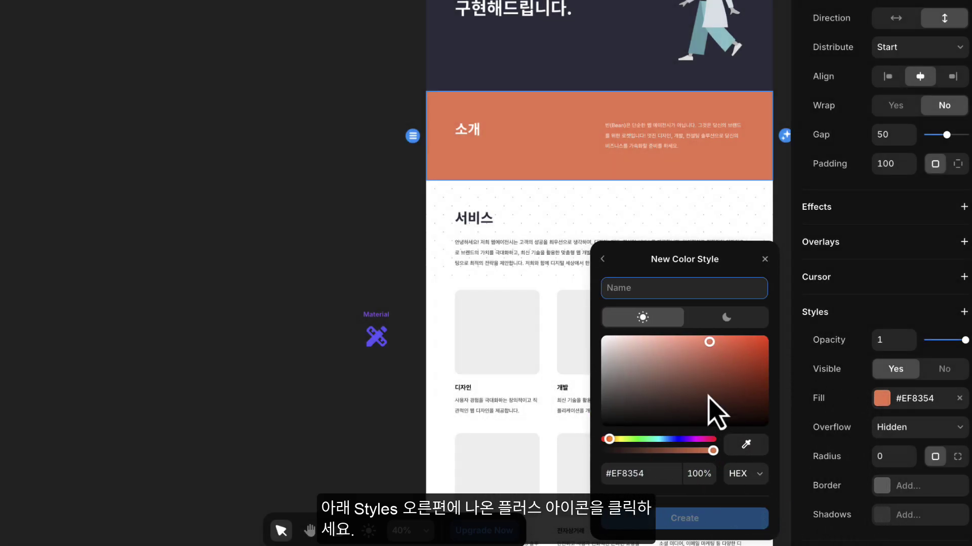
type("ㅇㅣ")
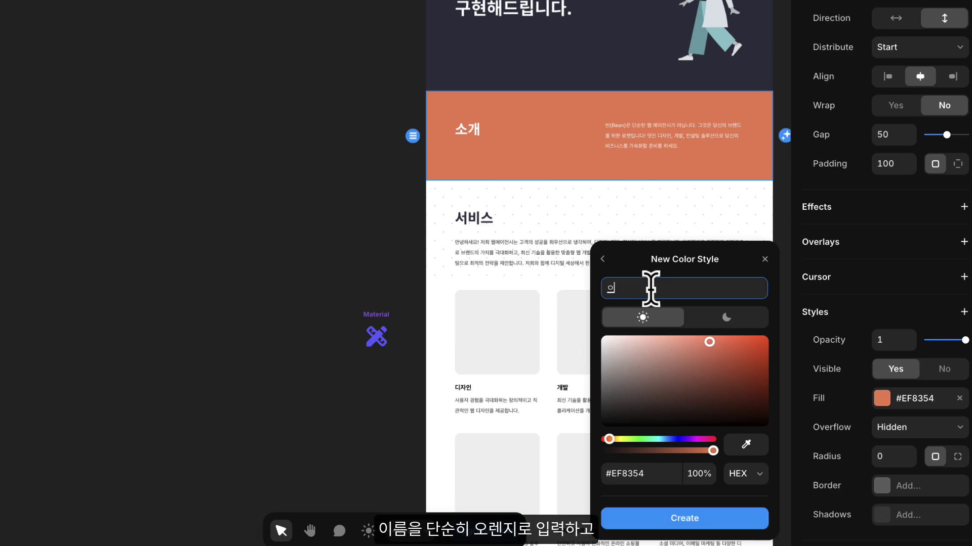
type("렌지")
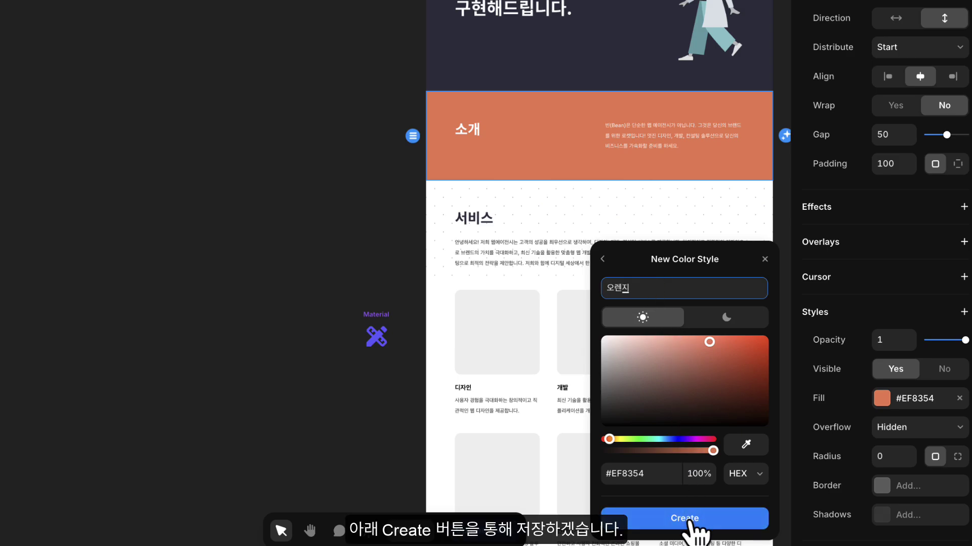
left_click(688, 521)
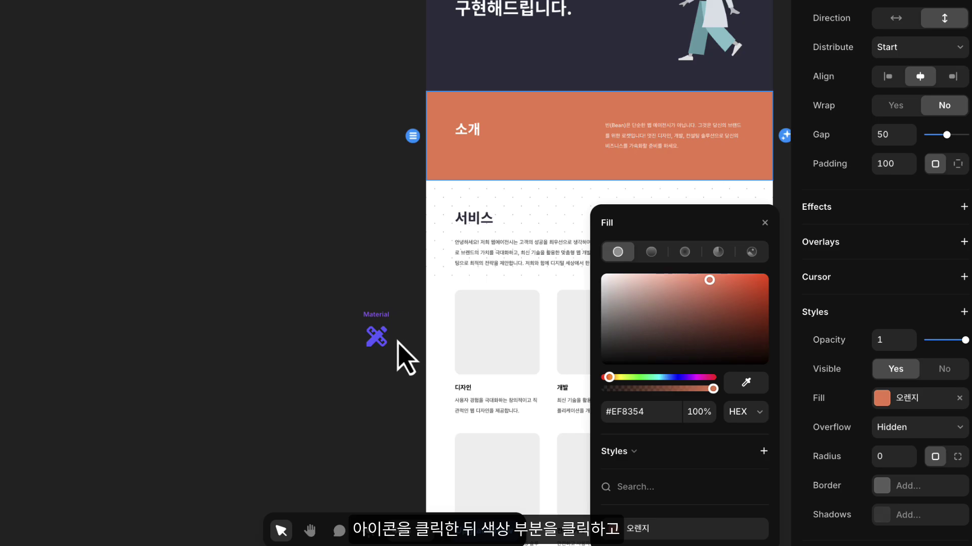
Apply the saved 오렌지 color style to the Design Services icon
left_click(379, 338)
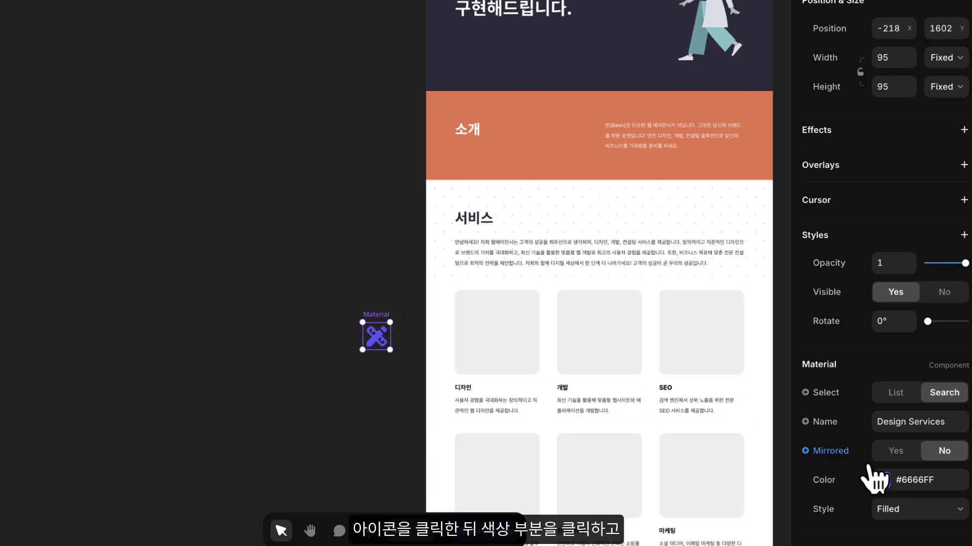
left_click(919, 482)
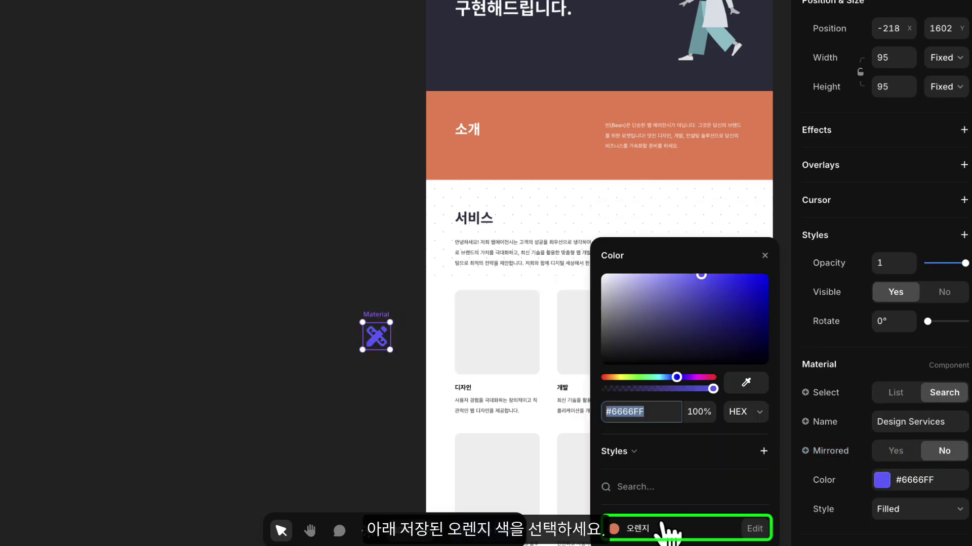
left_click(639, 530)
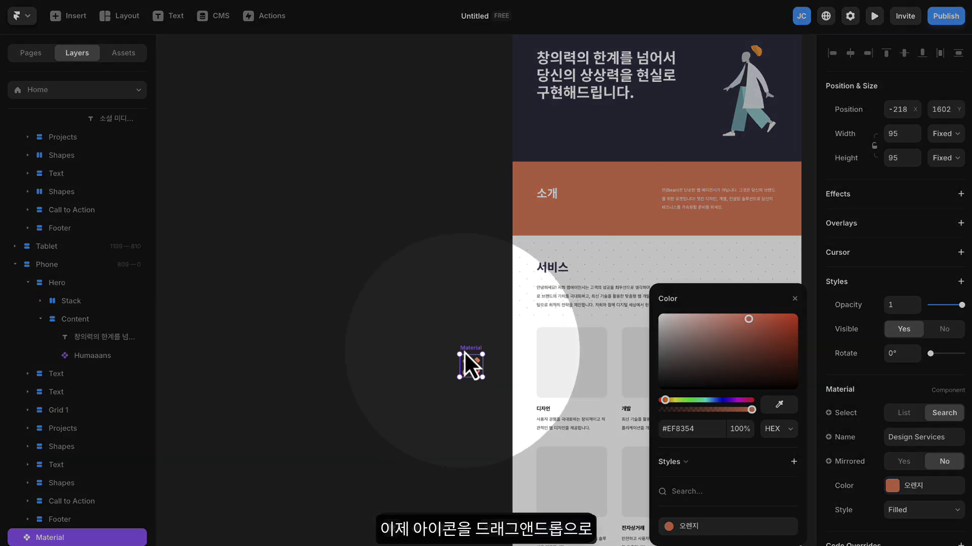
left_click(795, 298)
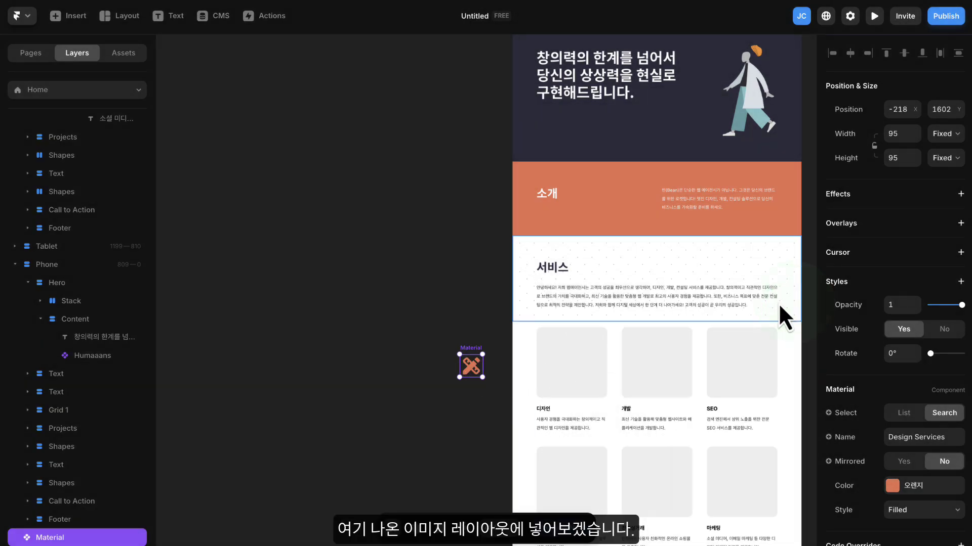
Place the Design Services icon inside the grey image frame of the 디자인 card
left_click(380, 338)
left_click_drag(424, 342, 286, 219)
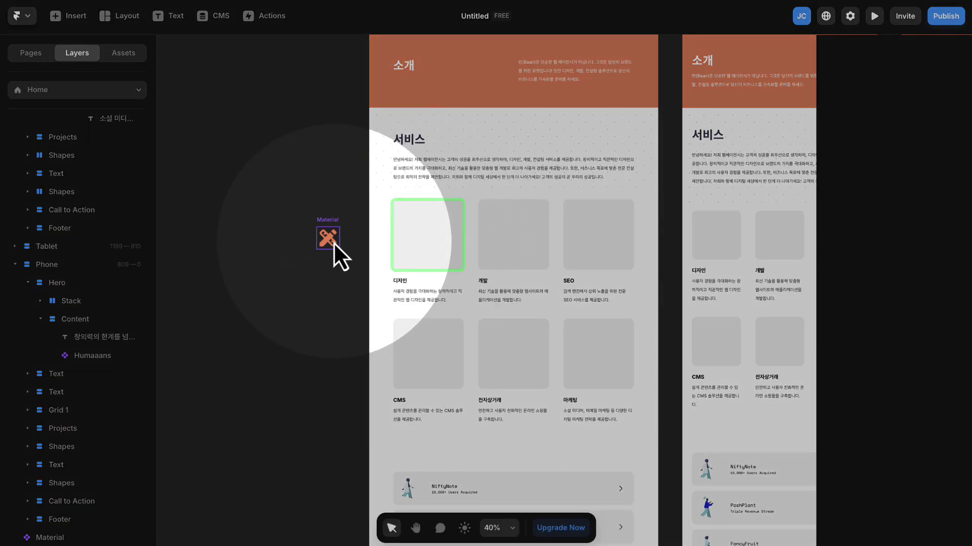
left_click_drag(331, 243, 428, 243)
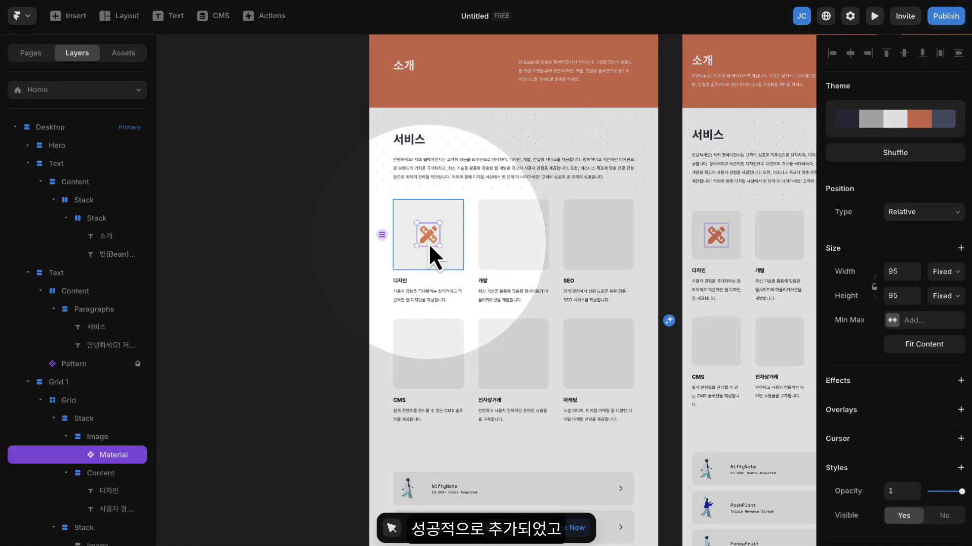
Try left and right alignment and Start distribution on the 디자인 card's image frame, returning both settings to center
scroll(437, 235, "up", 3)
scroll(437, 234, "up", 2)
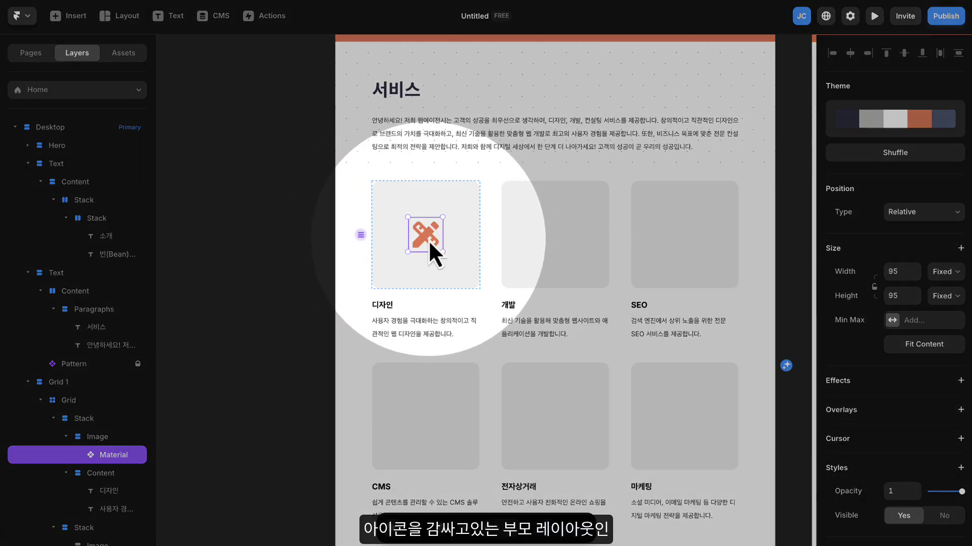
left_click(392, 202)
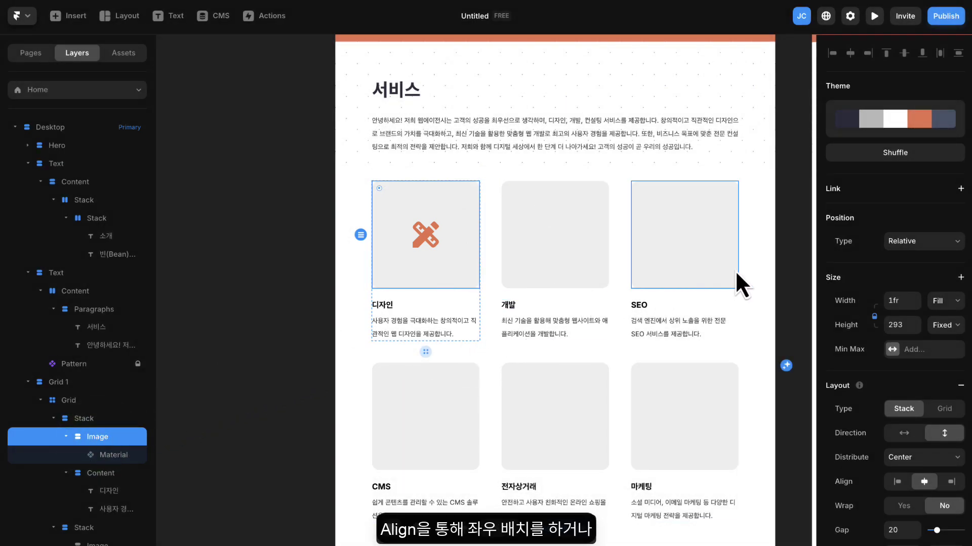
scroll(895, 278, "down", 3)
left_click(895, 345)
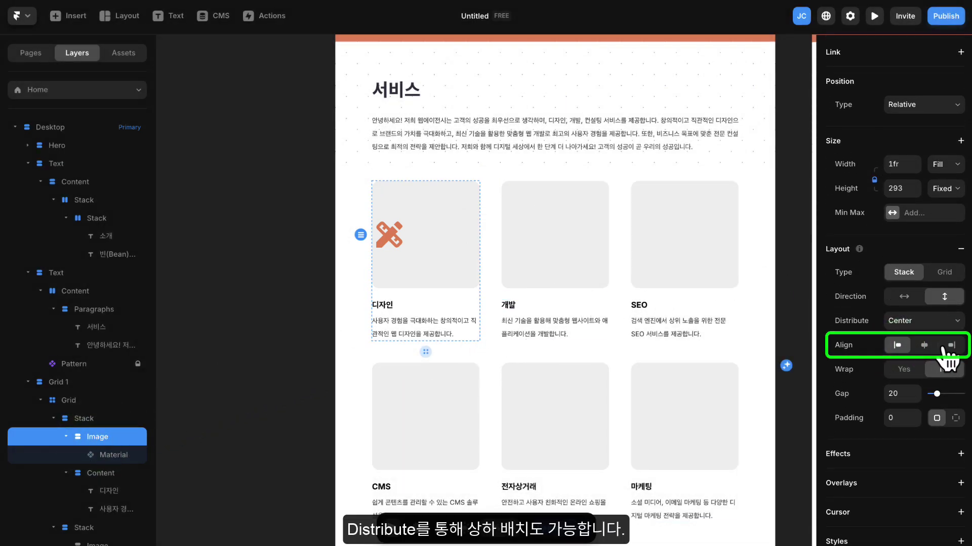
left_click(951, 345)
left_click(924, 345)
left_click(922, 334)
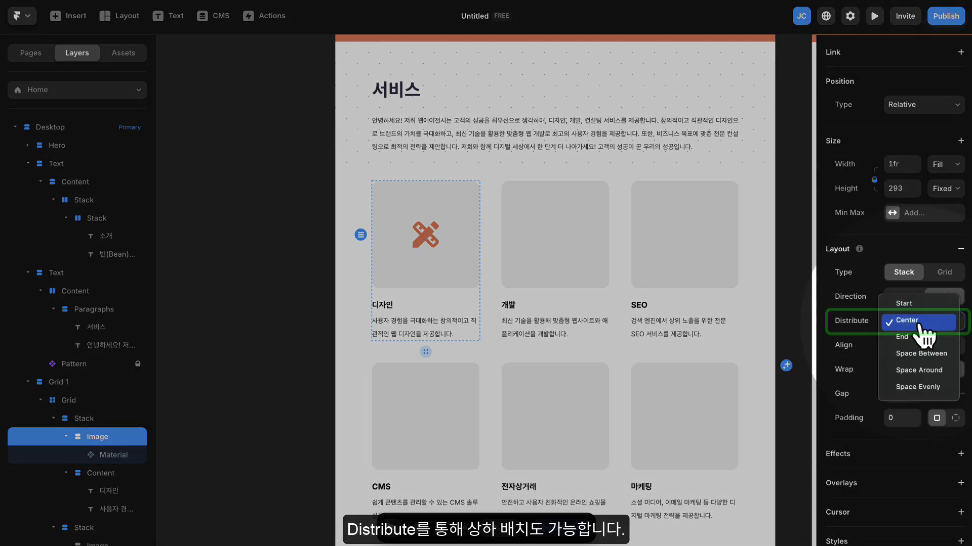
left_click(918, 303)
left_click(921, 330)
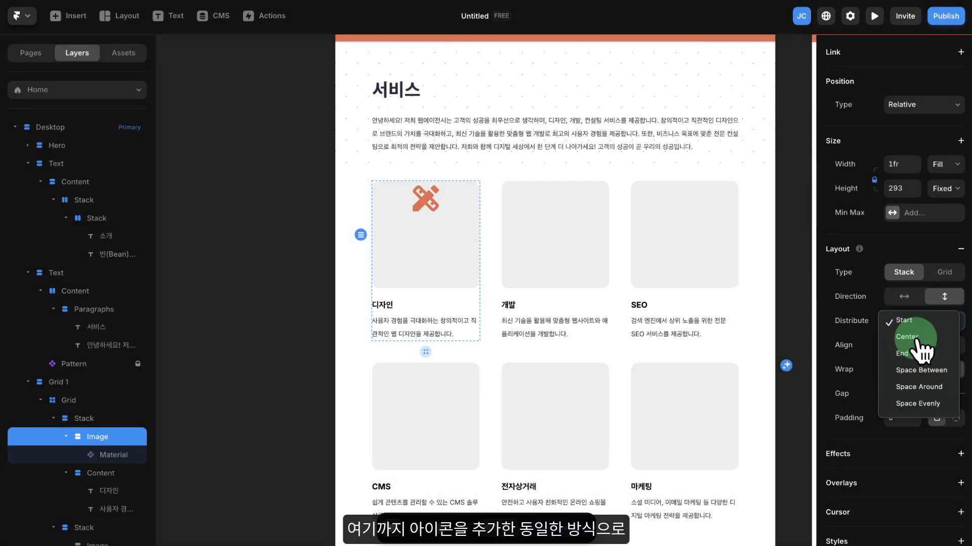
left_click(922, 338)
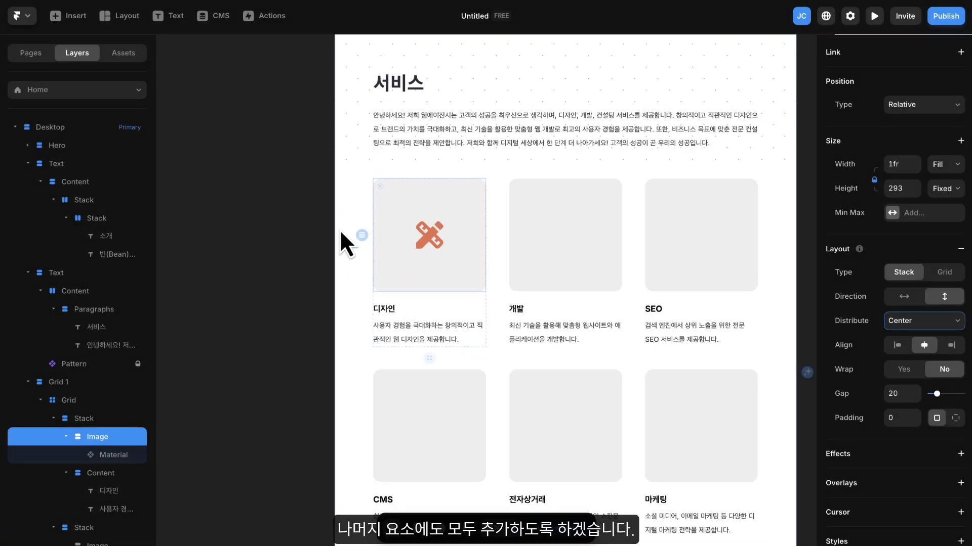
Insert another Material icon onto the empty canvas beside the services section
scroll(339, 229, "down", 2)
left_click(285, 229)
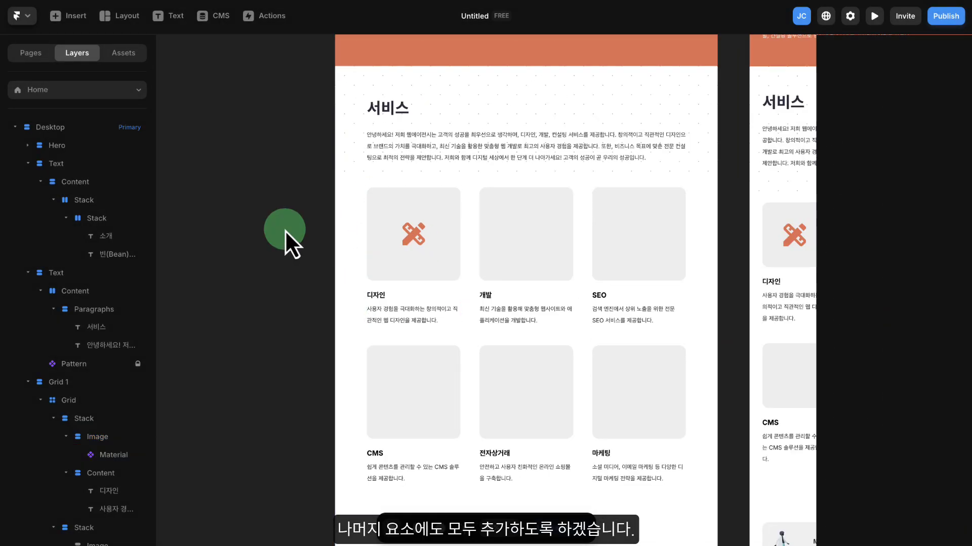
left_click_drag(259, 223, 319, 227)
left_click(75, 17)
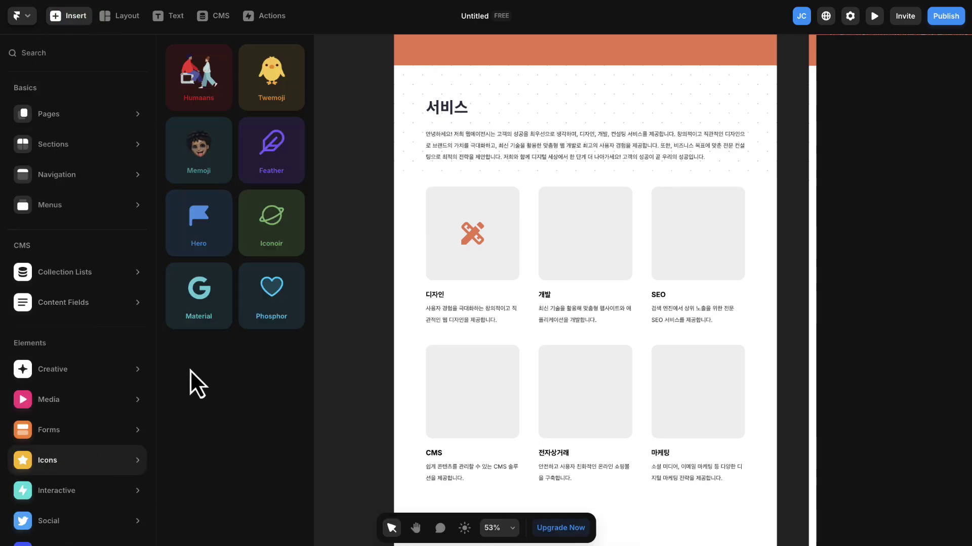
left_click(208, 304)
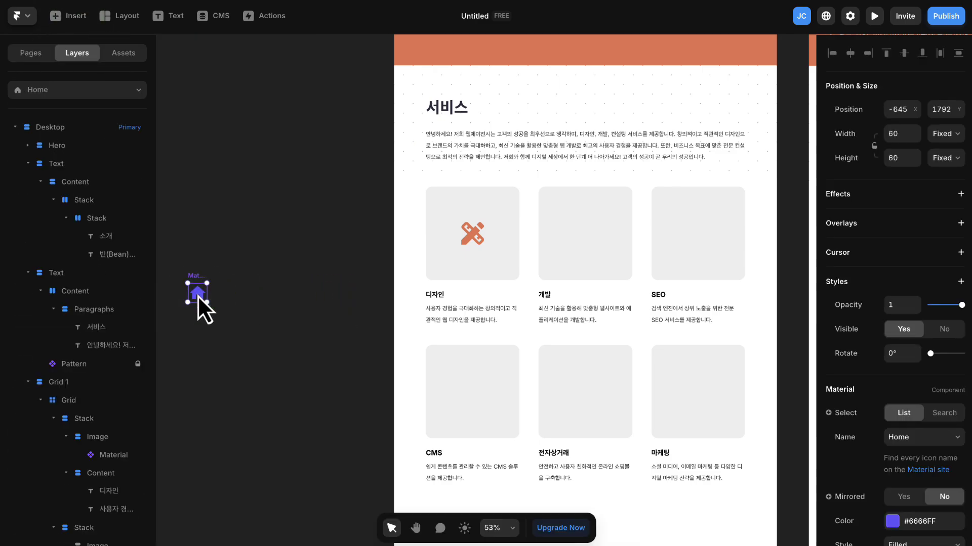
Duplicate the new Material icon four times, arranging the copies in two rows on the canvas
key("ctrl+d")
key("ctrl+d")
left_click_drag(247, 294, 195, 347)
key("ctrl+d")
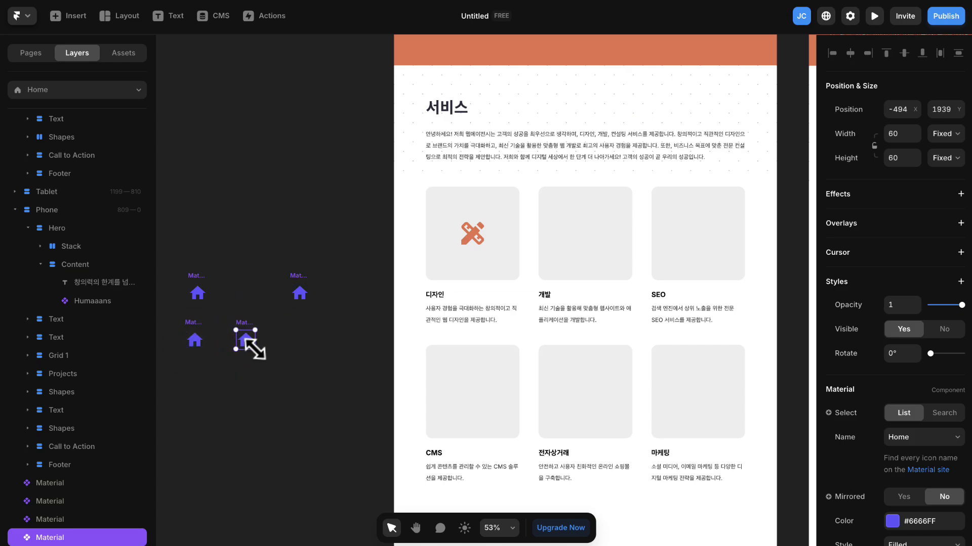
key("ctrl+d")
Switch the first of the new icons to selection by search and start its name with "c"
left_click(197, 294)
left_click(944, 413)
left_click(919, 430)
type("c")
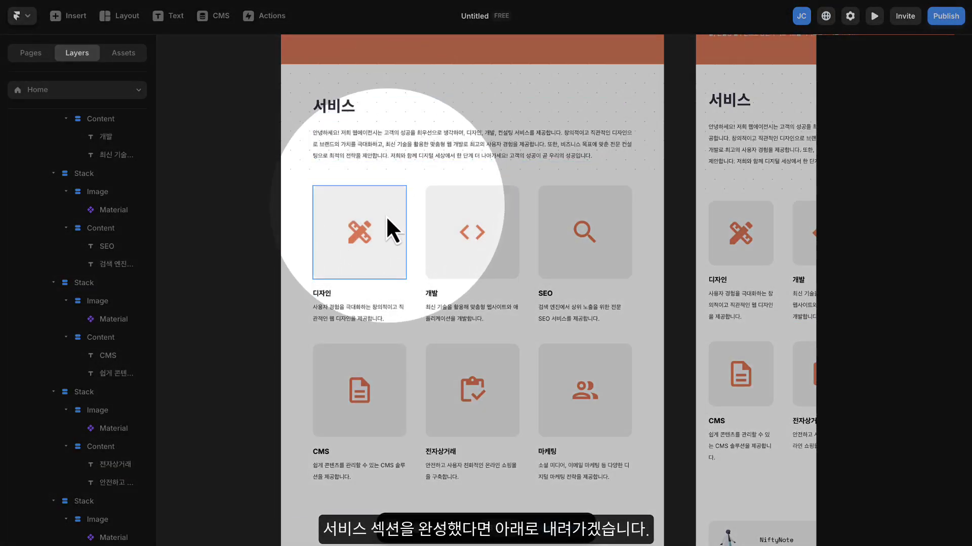
Delete the Projects section below the services grid and the Shapes section with two figures that follows it
scroll(556, 254, "down", 6)
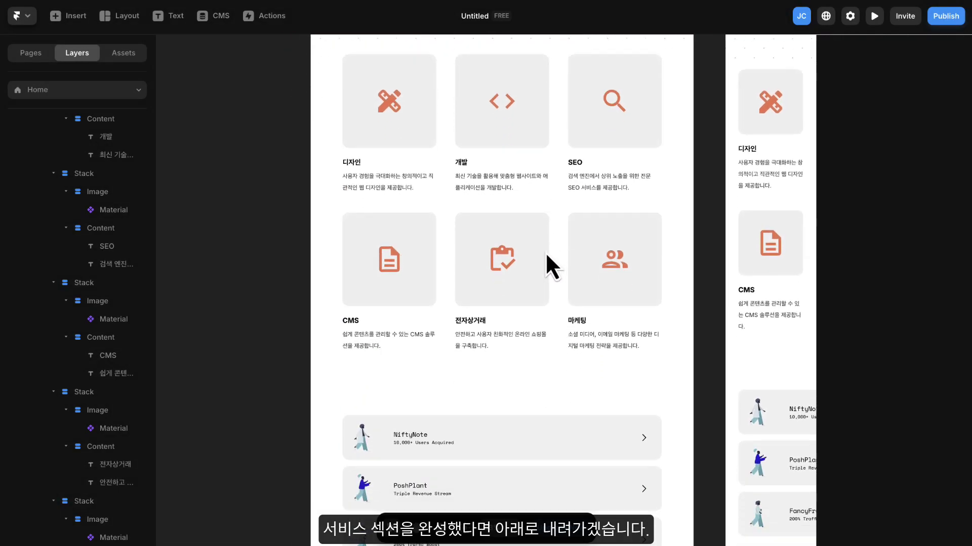
scroll(533, 249, "down", 3)
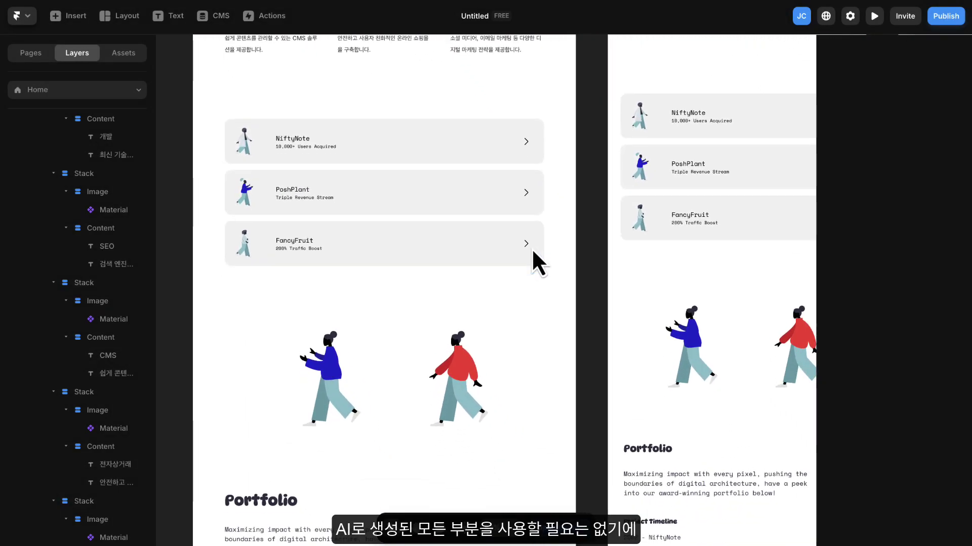
scroll(530, 248, "left", 4)
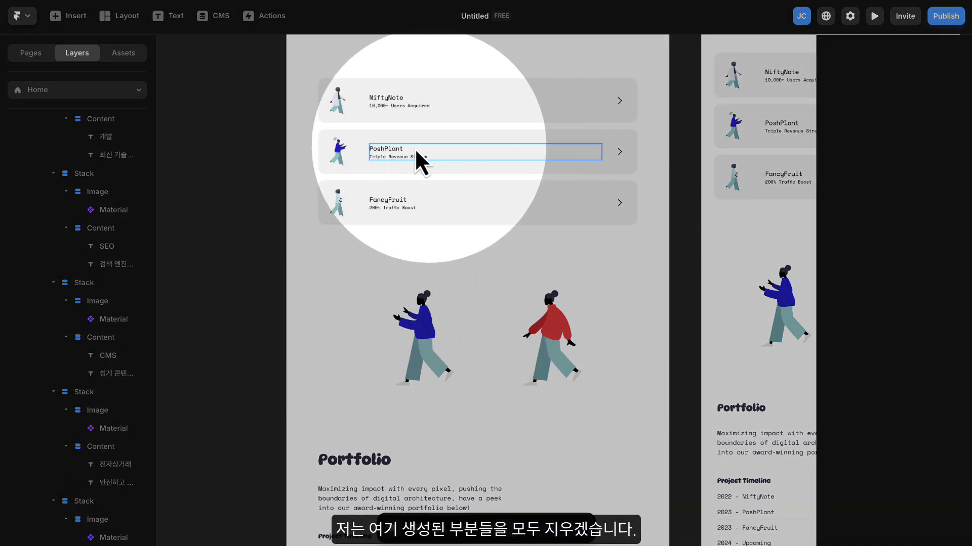
left_click(307, 230)
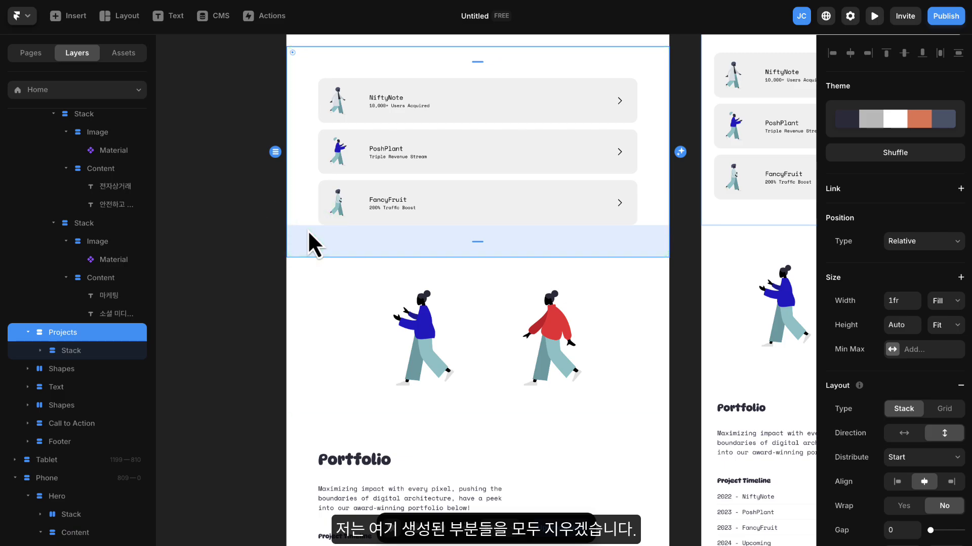
key("Delete")
left_click(330, 178)
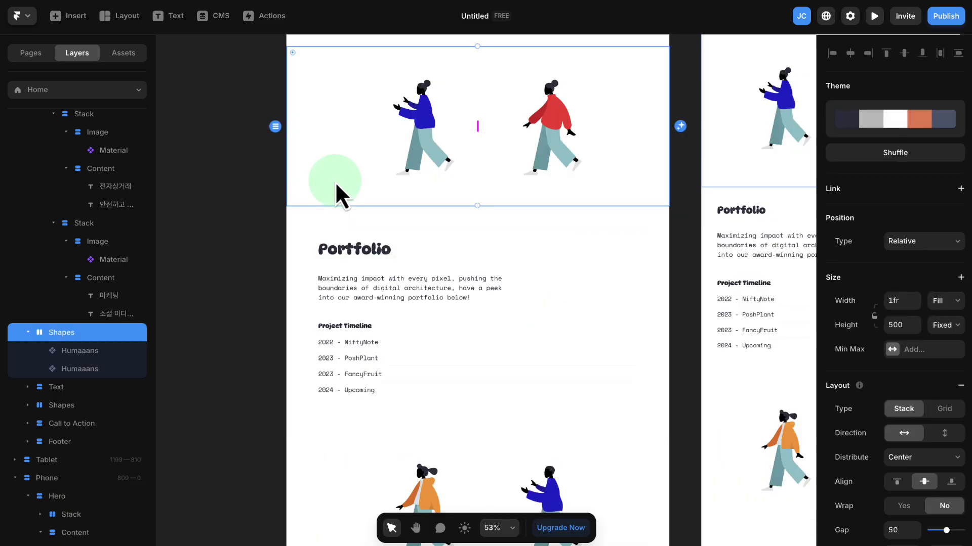
key("Delete")
Replace the Portfolio heading text with "포트폴리오"
key("h")
left_click_drag(340, 171, 286, 285)
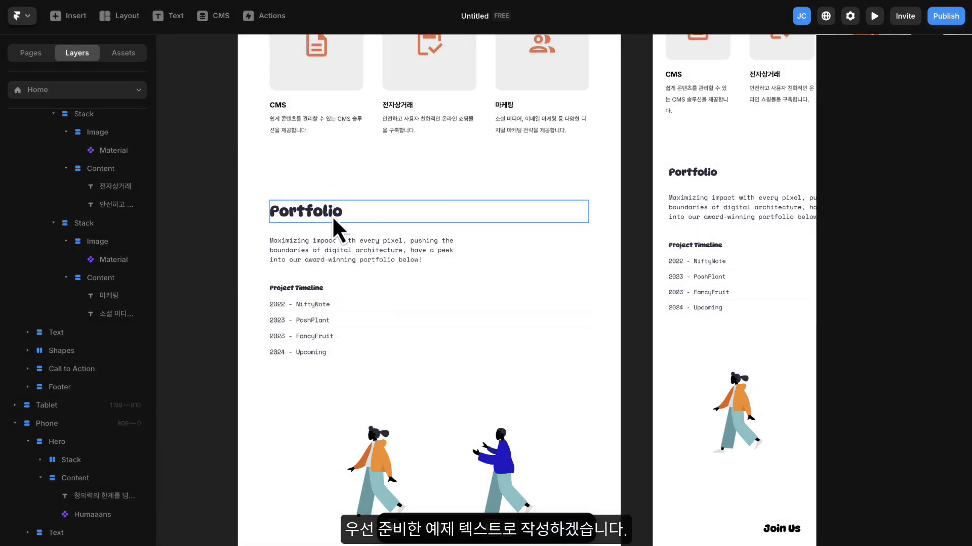
double_click(331, 212)
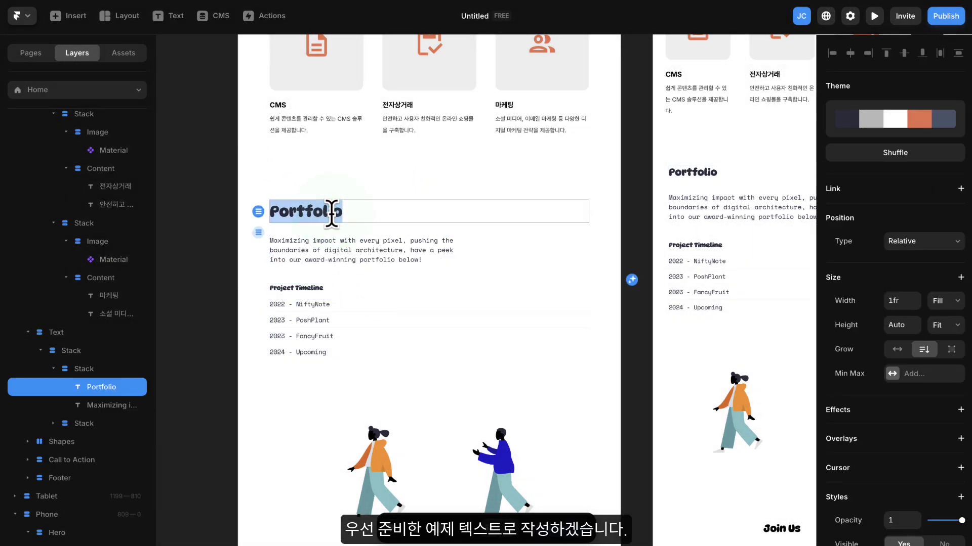
type("포트폴리오")
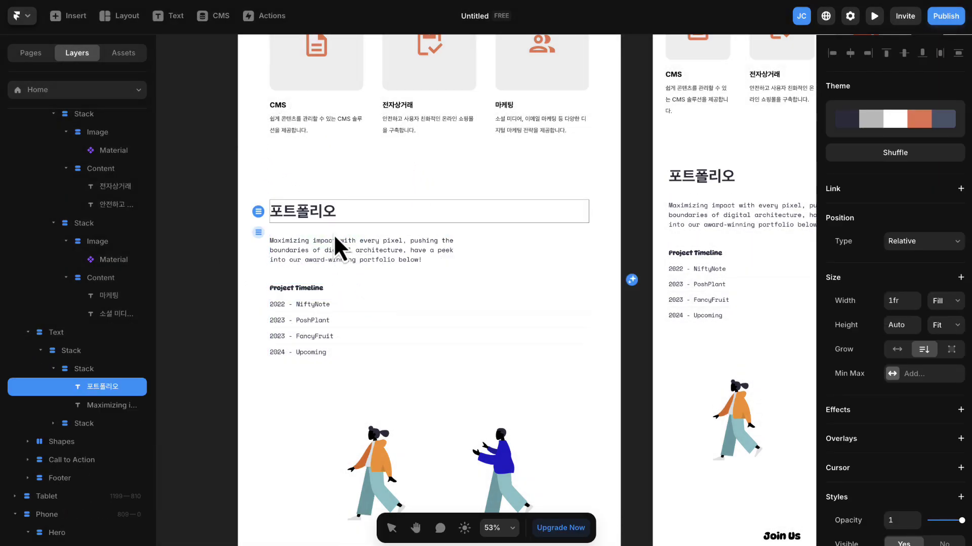
Replace the portfolio paragraph with the Korean text beginning "저희 웹에이전시는 창의적 디자인과 최신 기술로" and the Project Timeline heading with "프로젝트 타임라인"
double_click(375, 251)
type("저희 웹에이전시는 창의적 디자인과 최신 기술로 맞춤형 웹 개발을 제공합니다. 비즈니스 목표에 맞춘 전문 컨설팅을 통해 최고의 결과를 보장합니다. 아래에서 자랑스러운 포트폴리오를 확인해보세요. 고객의 성공이 곧 우리의 성공입니다.")
double_click(318, 298)
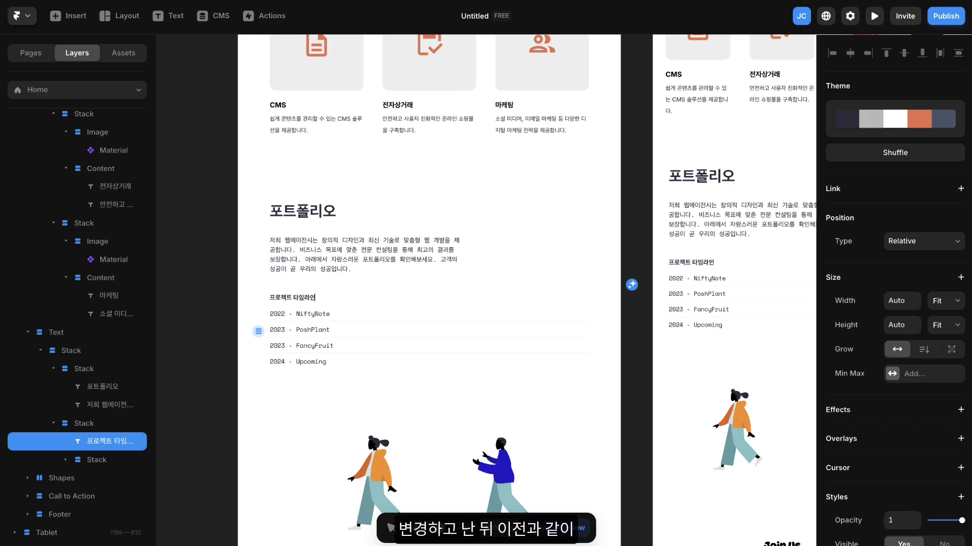
Apply the Heading 2 text style to the "포트폴리오" heading
left_click_drag(219, 223, 223, 167)
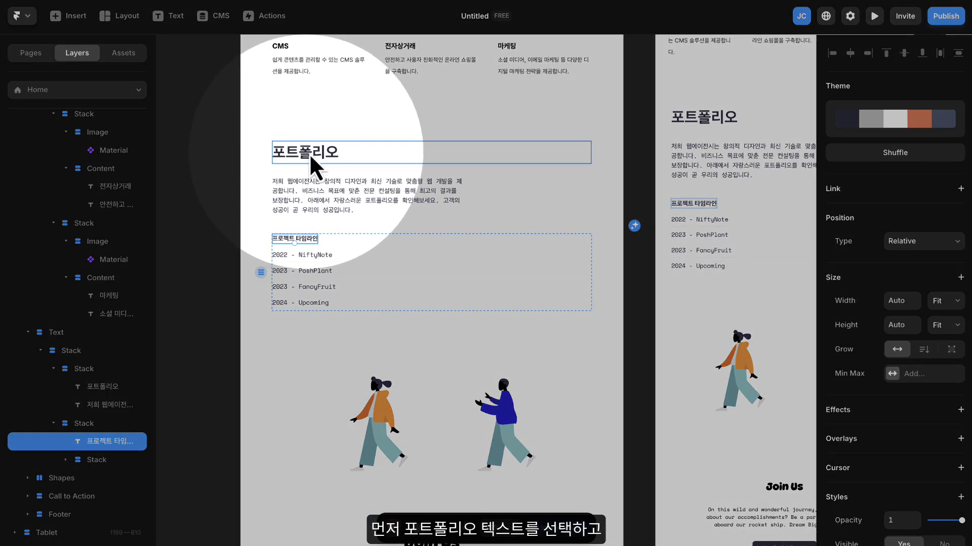
left_click(304, 156)
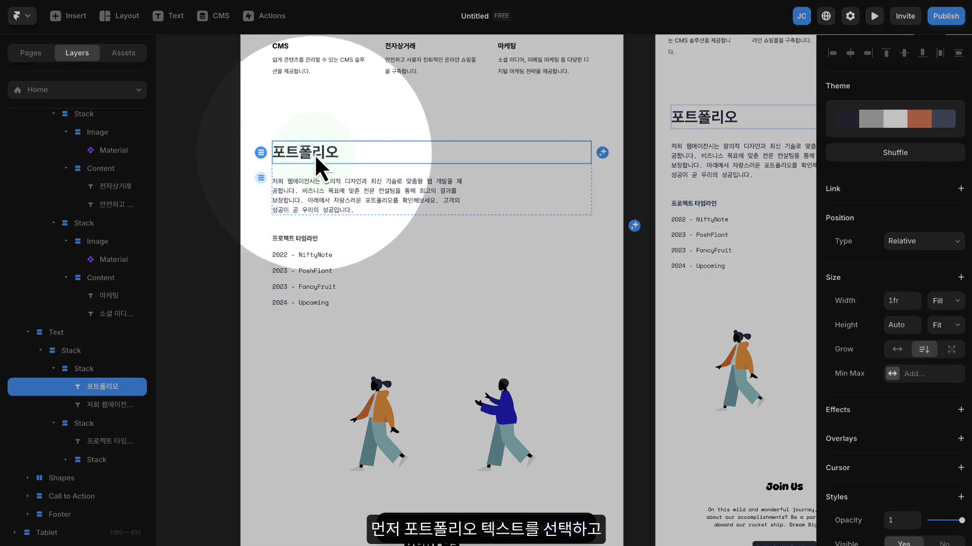
scroll(860, 256, "down", 7)
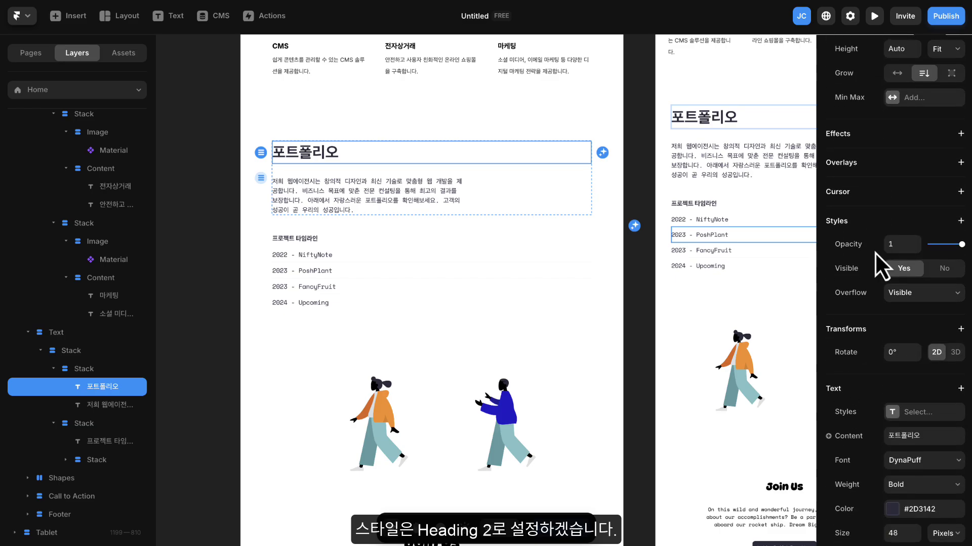
left_click(926, 325)
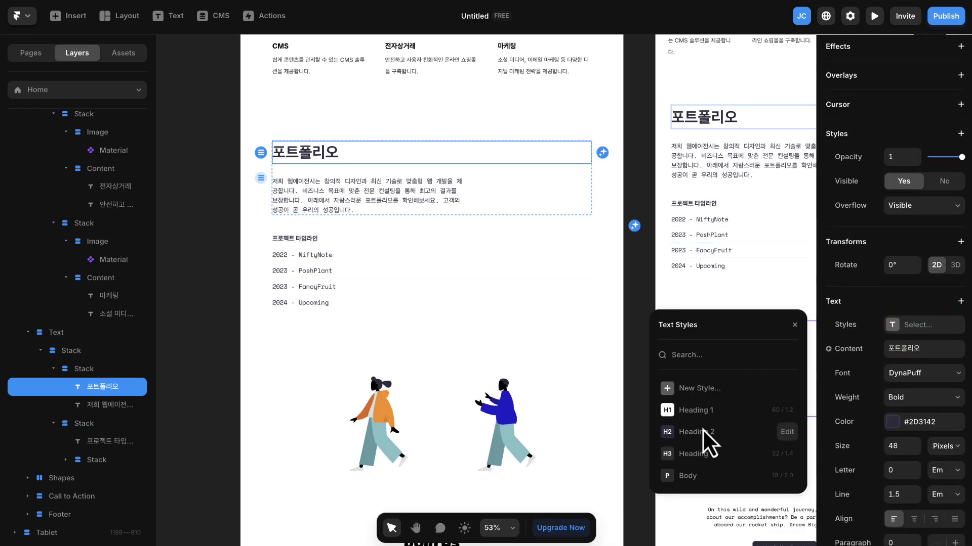
left_click(702, 431)
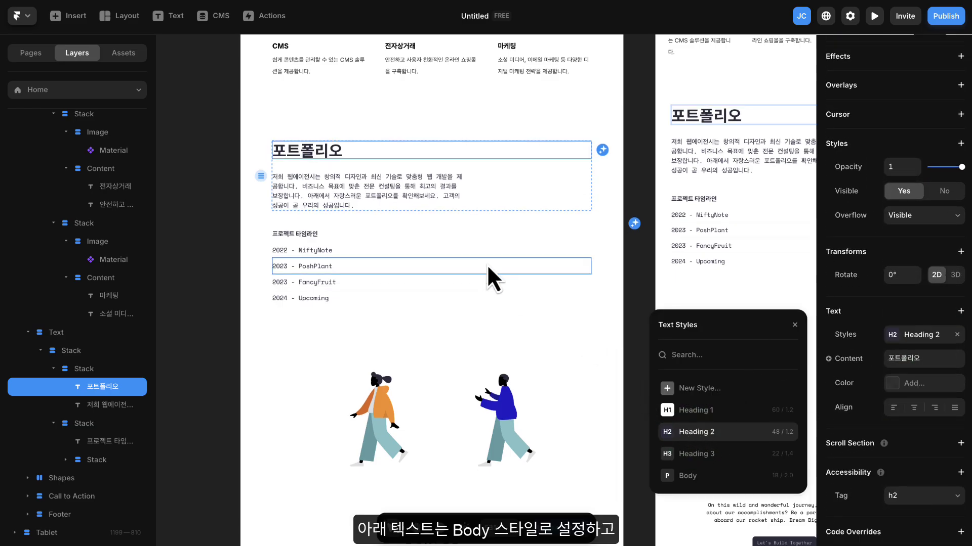
Apply the Body text style to the portfolio paragraph and Heading 3 to the "프로젝트 타임라인" heading
left_click(419, 209)
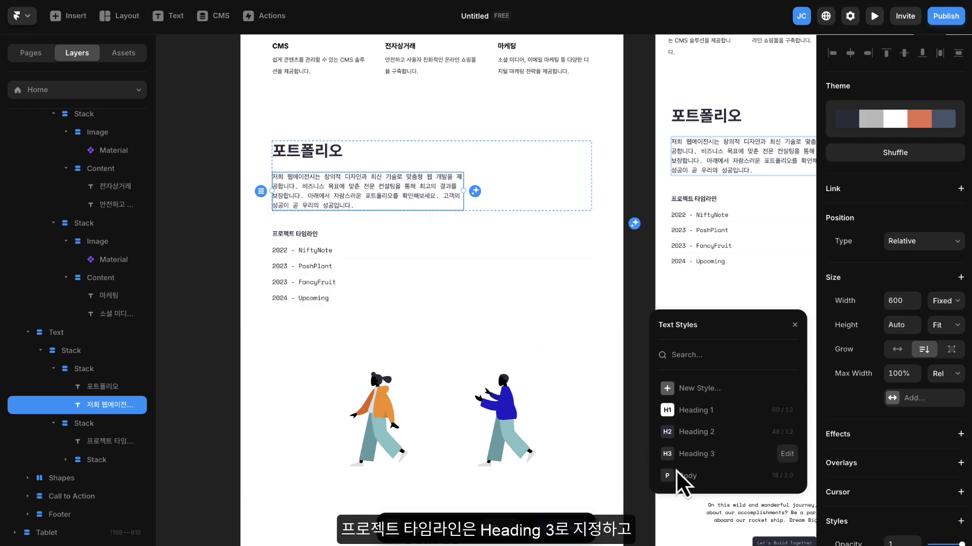
left_click(687, 478)
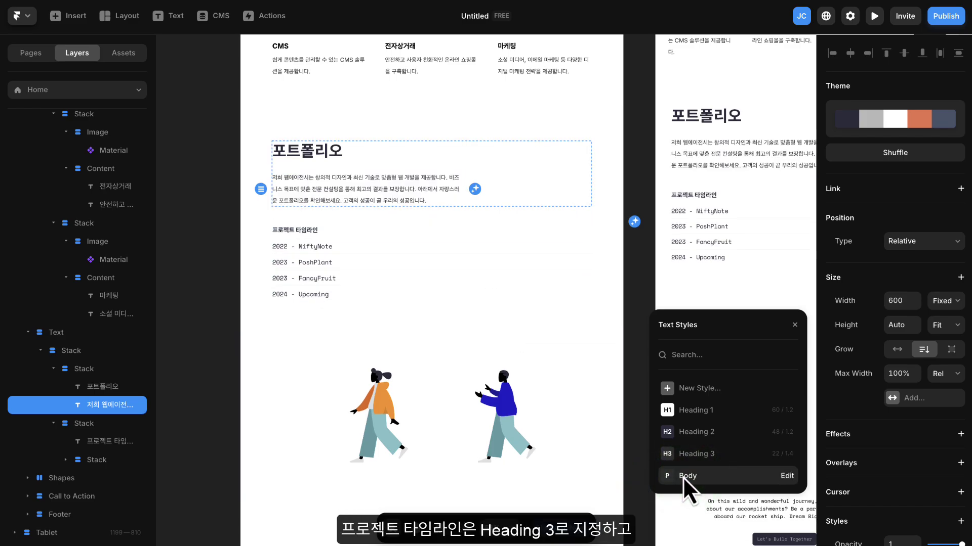
left_click(318, 235)
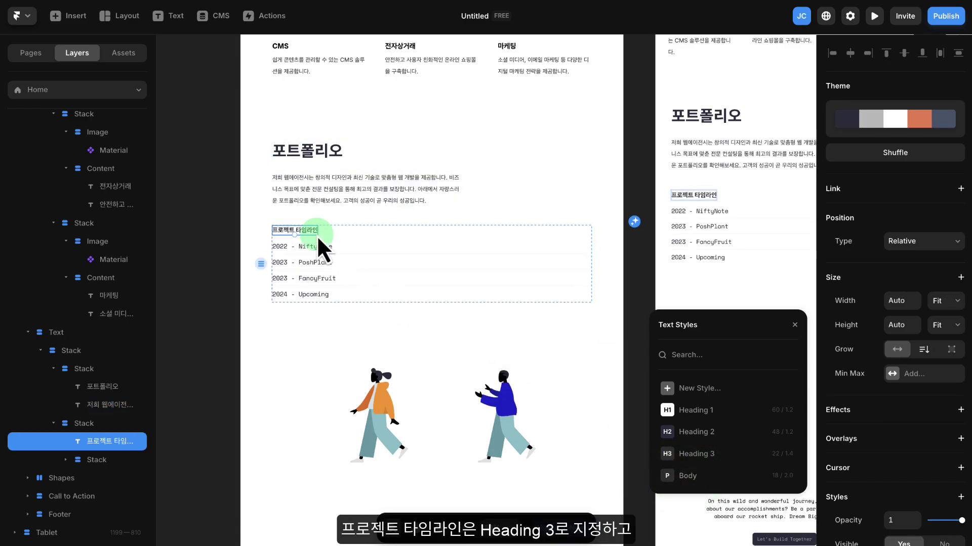
left_click(706, 458)
Apply the Body text style to all four project timeline entries, from "2022 - NiftyNote" to "2024 - Upcoming"
left_click(315, 248)
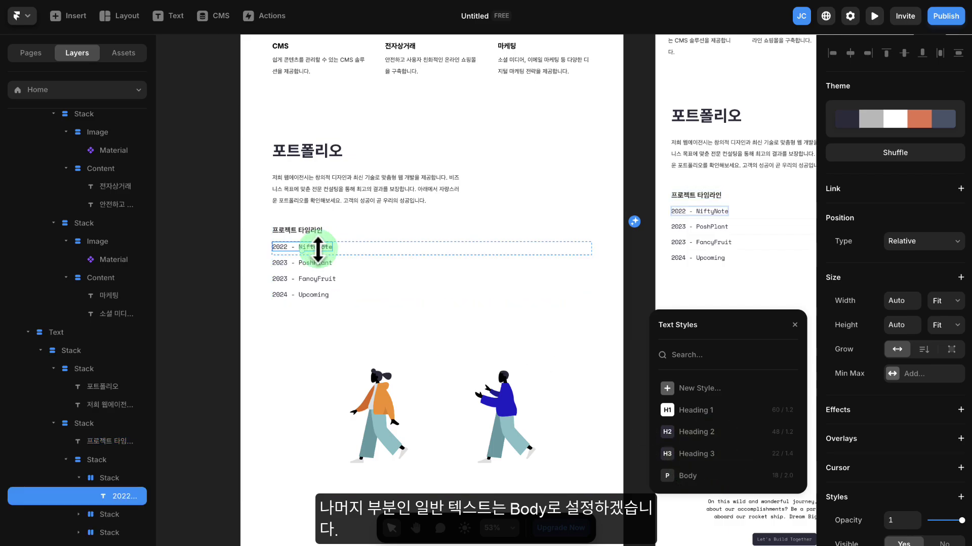
left_click(316, 264, "shift")
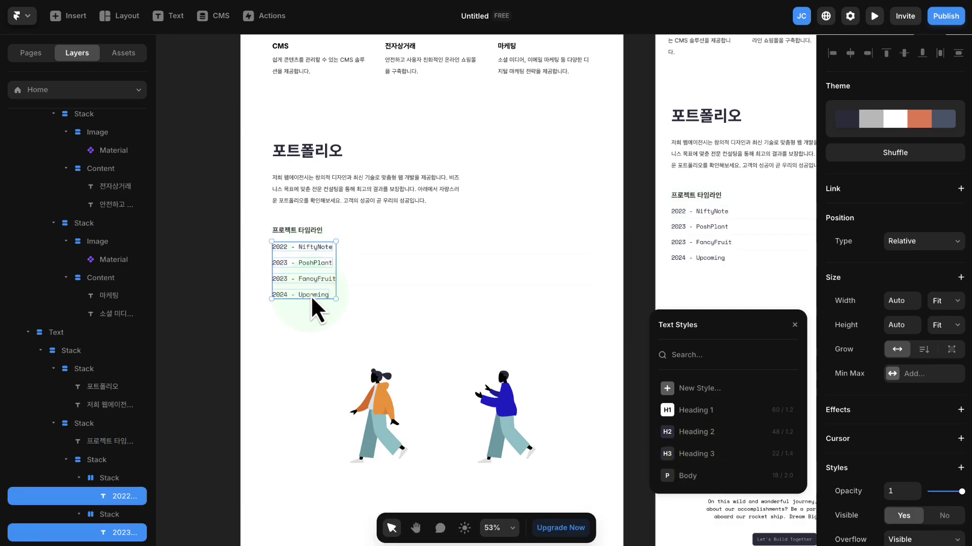
left_click(692, 480)
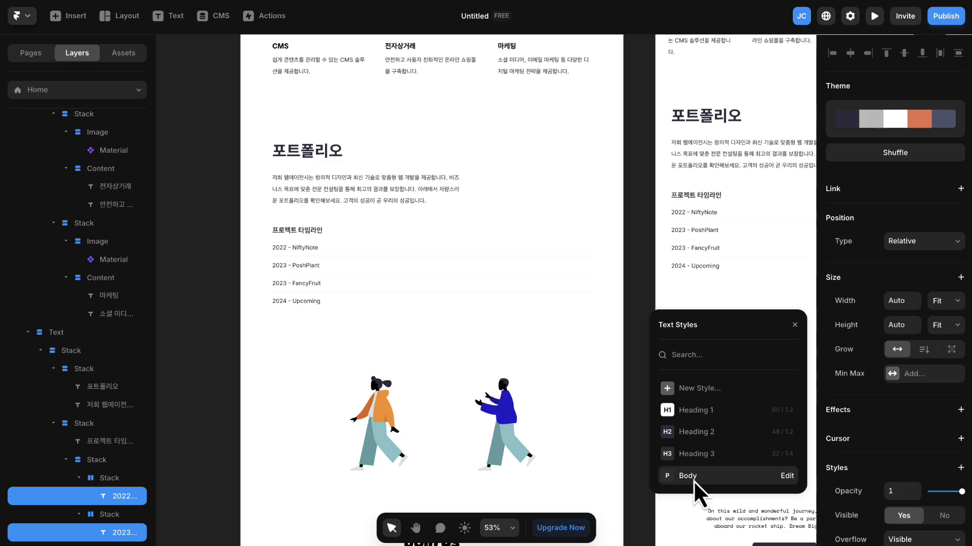
left_click(794, 325)
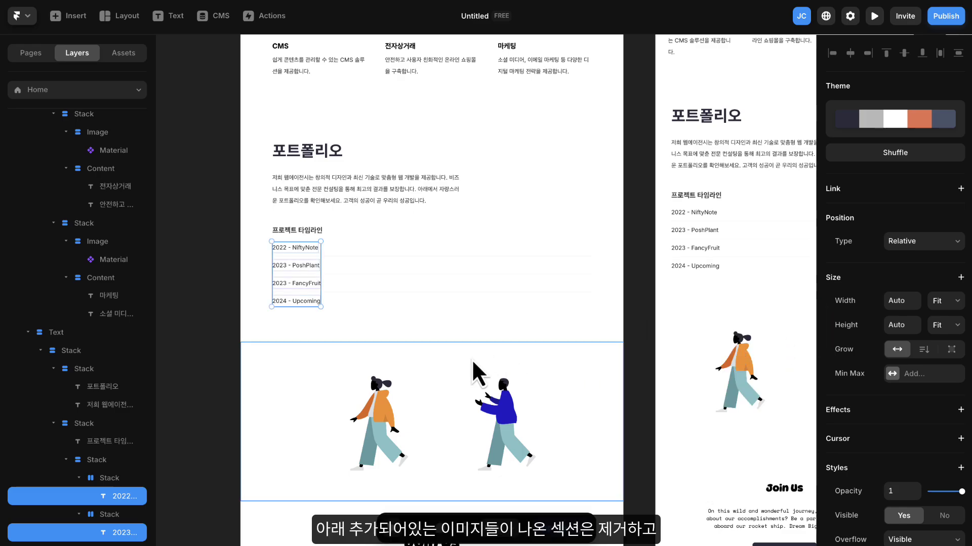
Delete the Shapes section with the two walking figures below the project timeline
left_click_drag(270, 385, 269, 252)
left_click(273, 250)
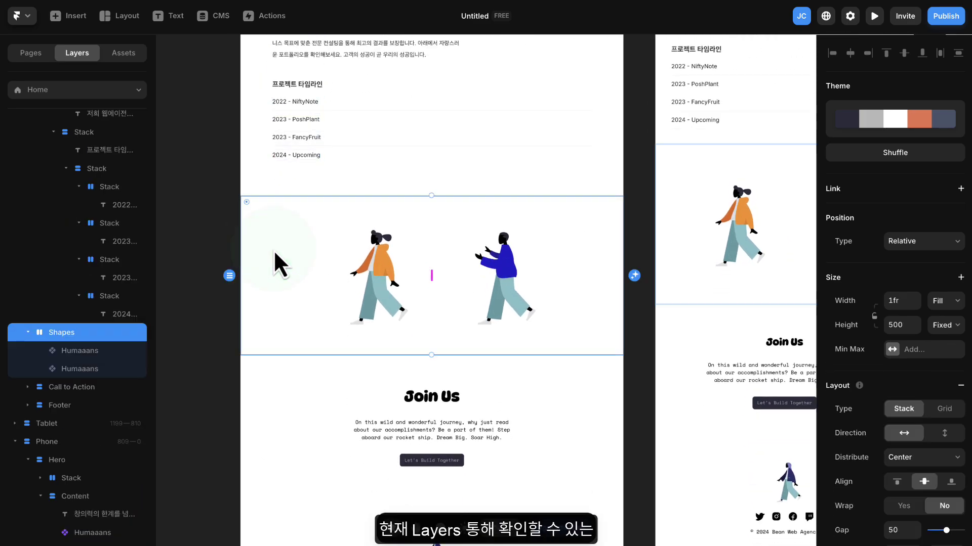
key("Delete")
left_click_drag(327, 200, 337, 347)
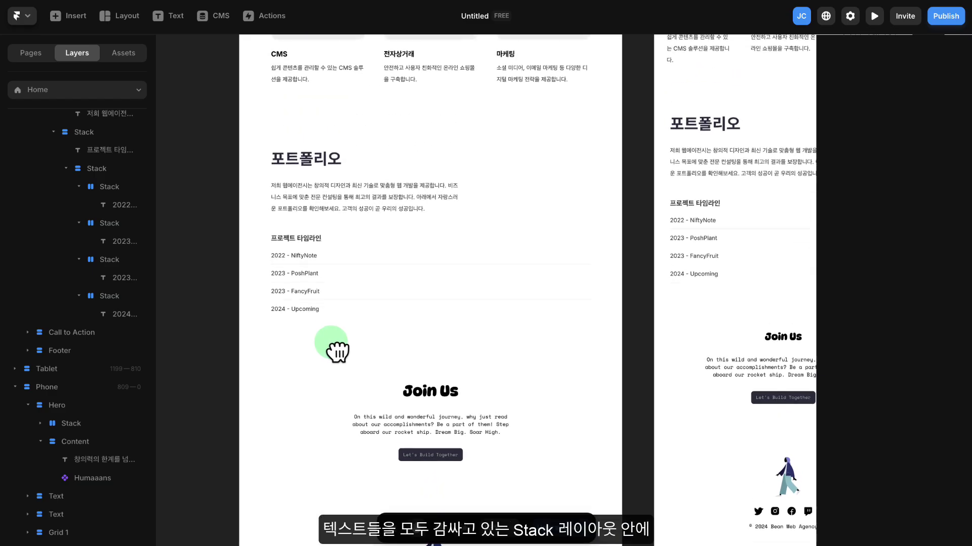
Insert a Ticker component into the Stack that wraps the portfolio texts and place it below the project timeline
left_click(344, 231)
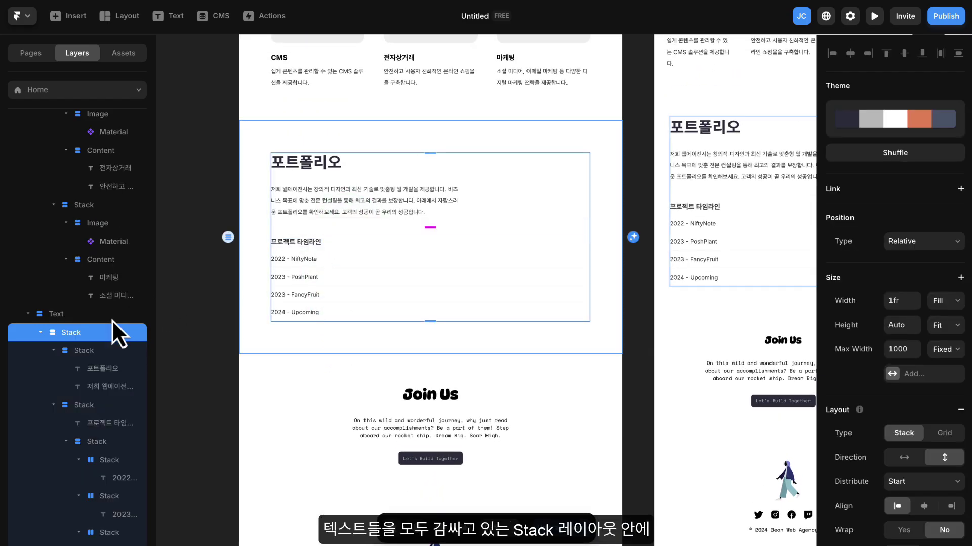
left_click(53, 351)
left_click(53, 369)
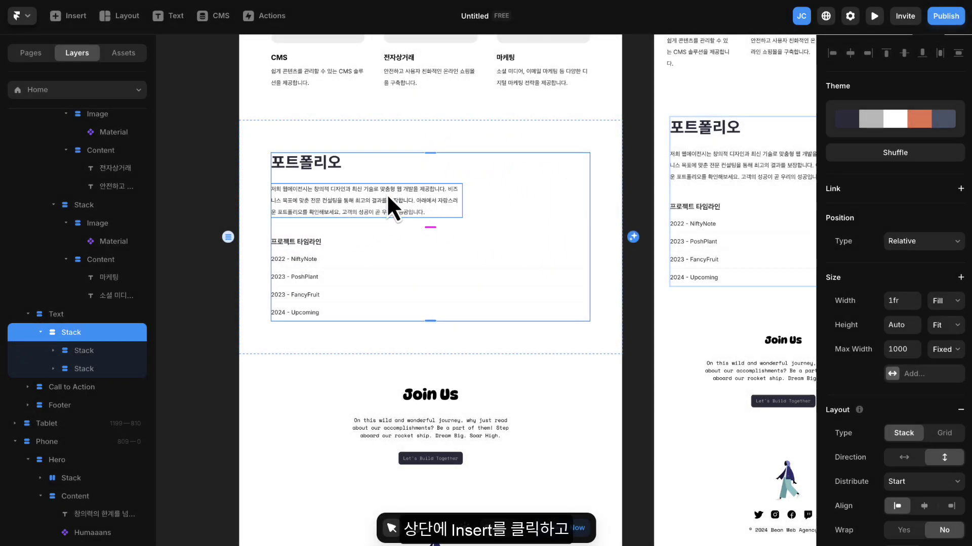
left_click(69, 16)
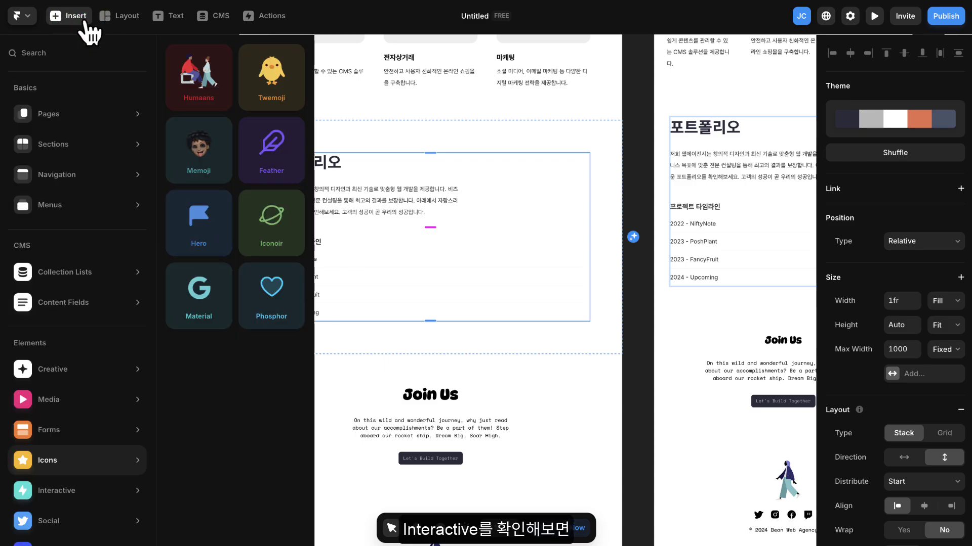
mouse_move(85, 487)
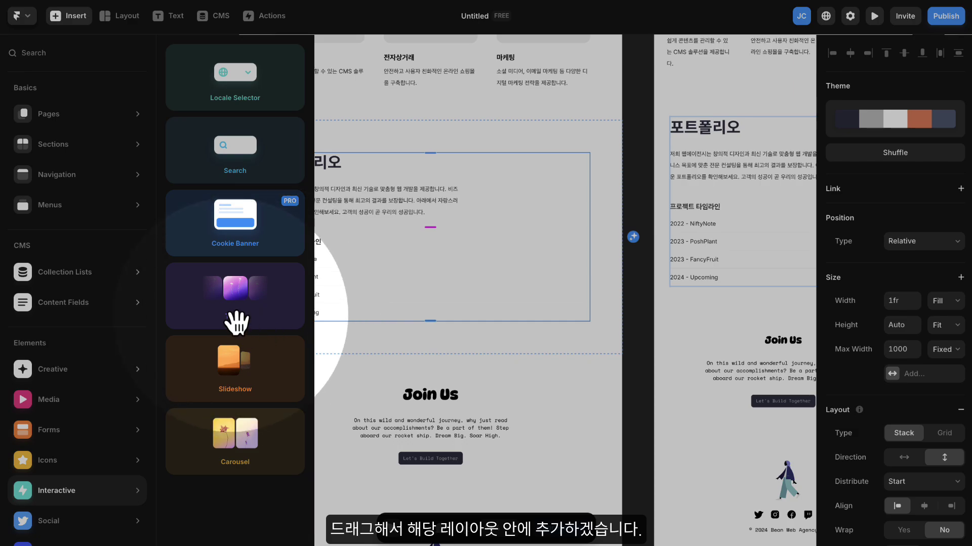
left_click_drag(249, 316, 369, 228)
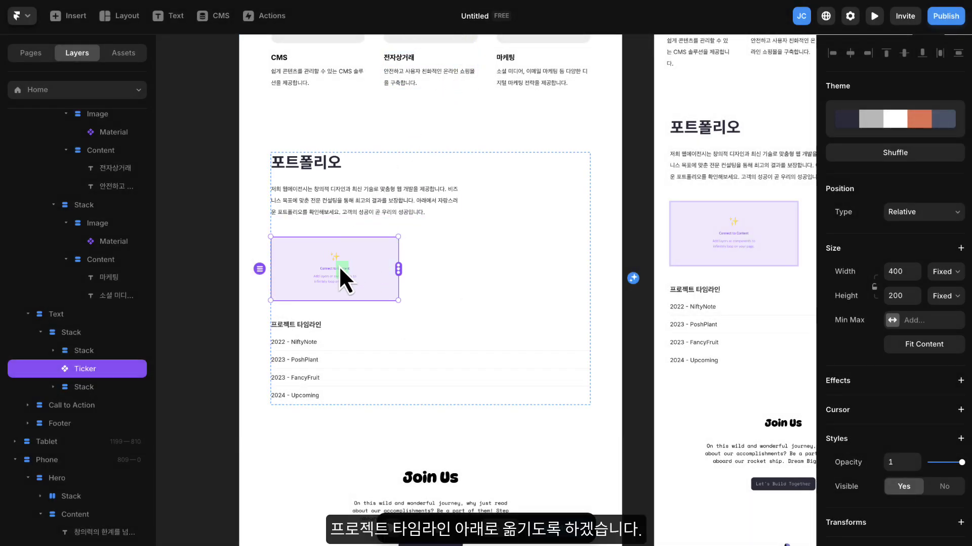
left_click_drag(338, 266, 339, 316)
left_click_drag(338, 354, 338, 375)
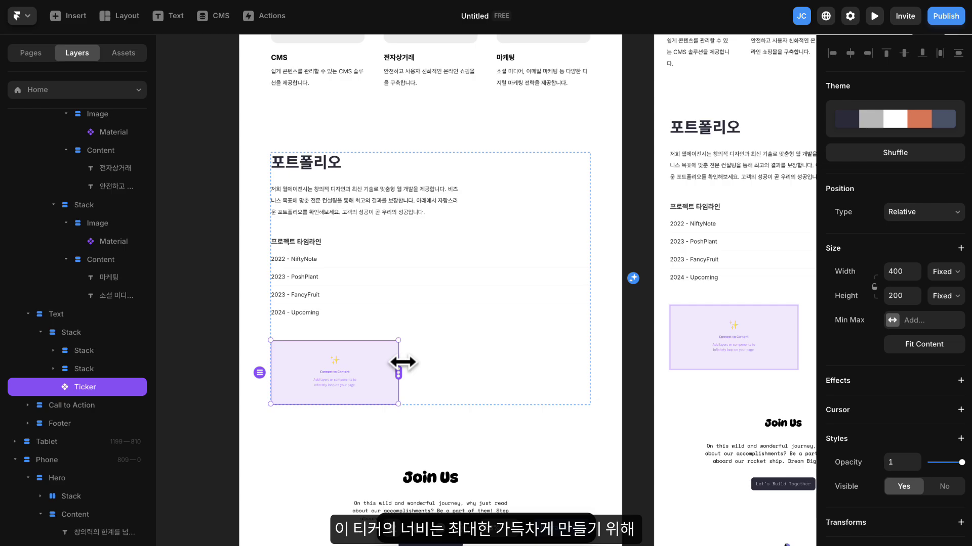
Set the ticker's width to Fill and its height to a fixed 500
left_click(940, 272)
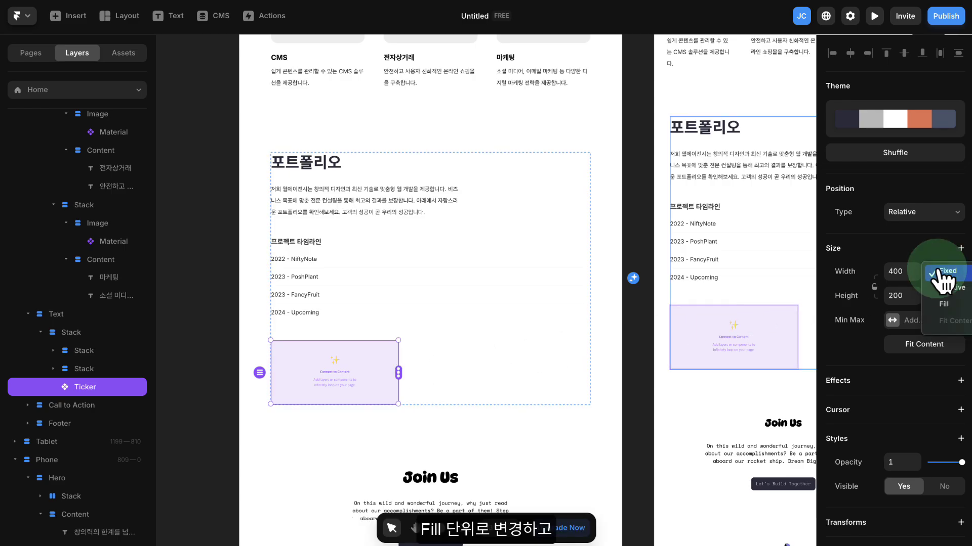
left_click(947, 319)
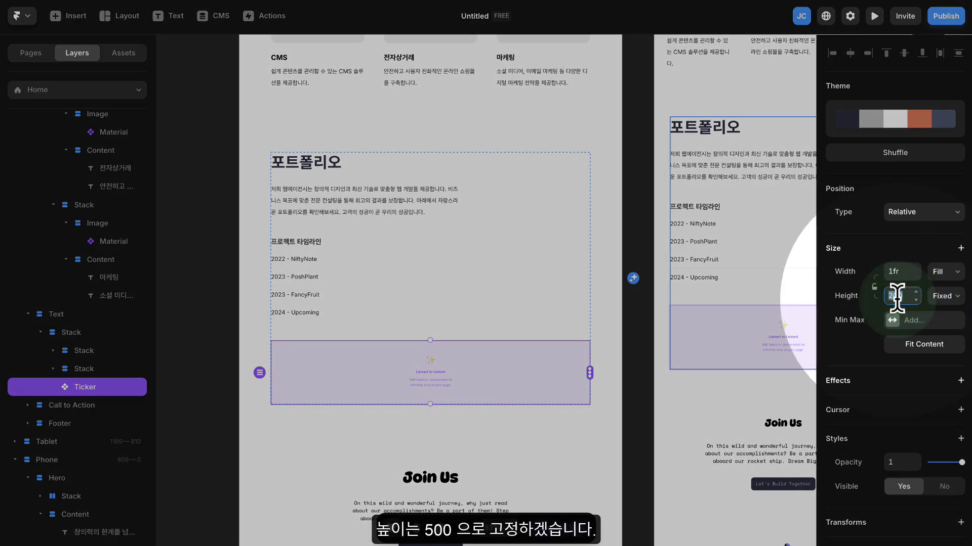
left_click(896, 296)
type("500")
key("Return")
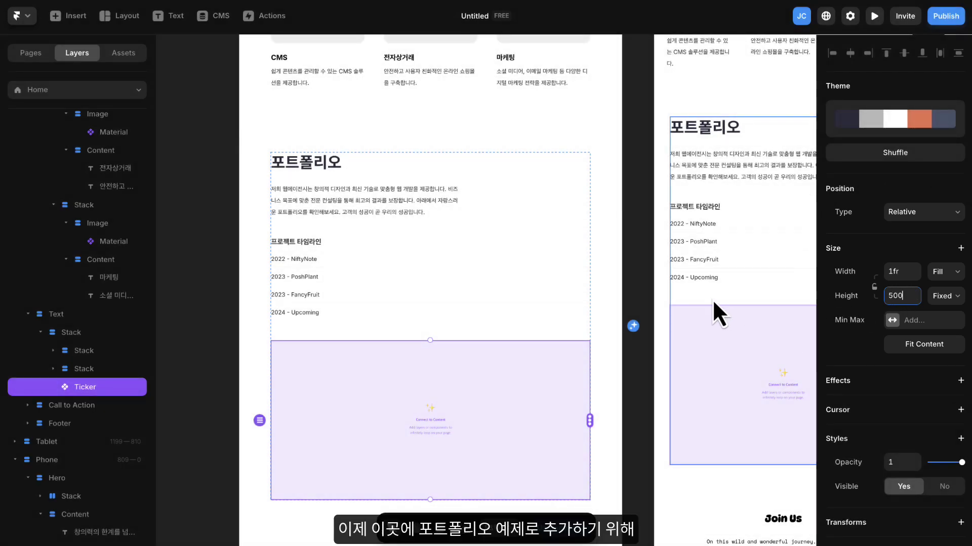
Upload the images demo1.png to demo5.png onto the empty canvas beside the desktop page
left_click_drag(641, 321, 674, 212)
left_click(416, 378)
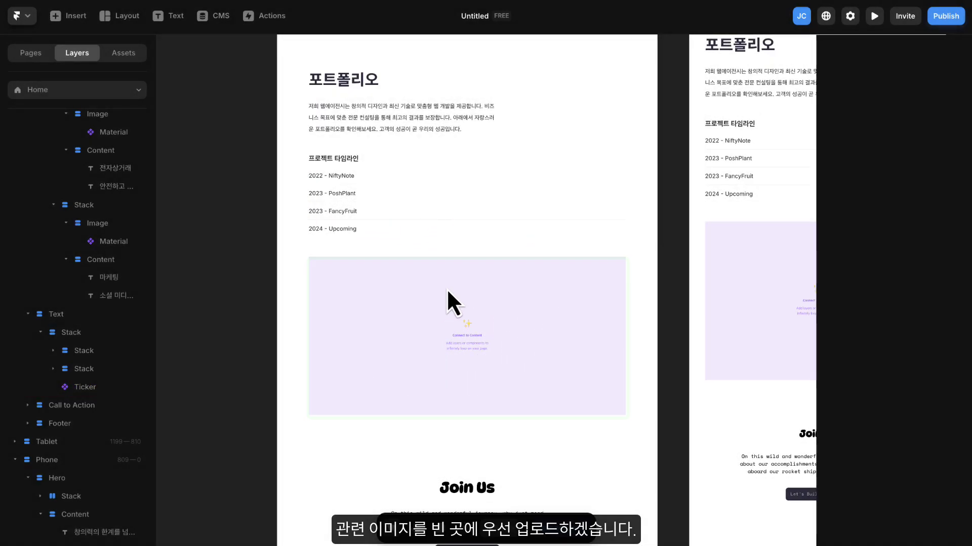
left_click_drag(445, 289, 616, 289)
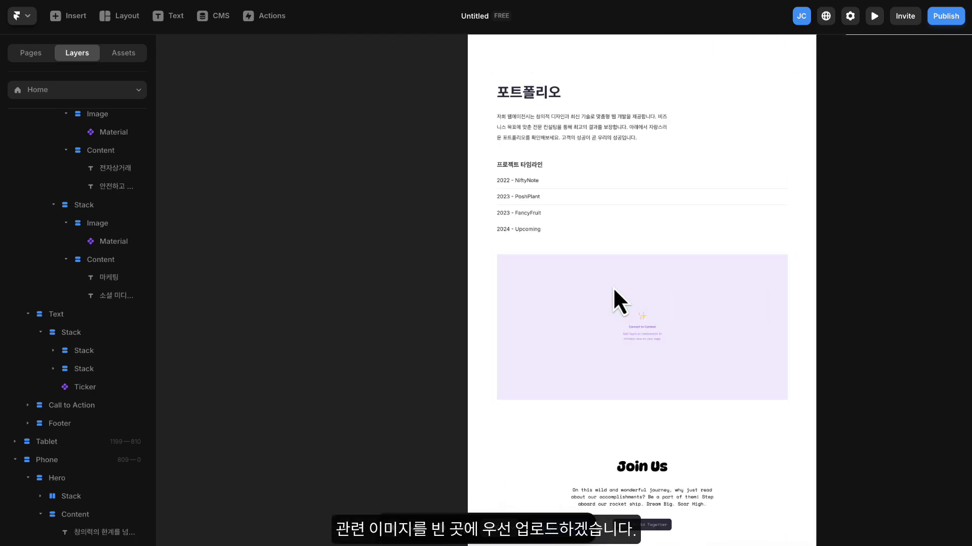
scroll(613, 287, "down", 1)
left_click_drag(971, 283, 363, 329)
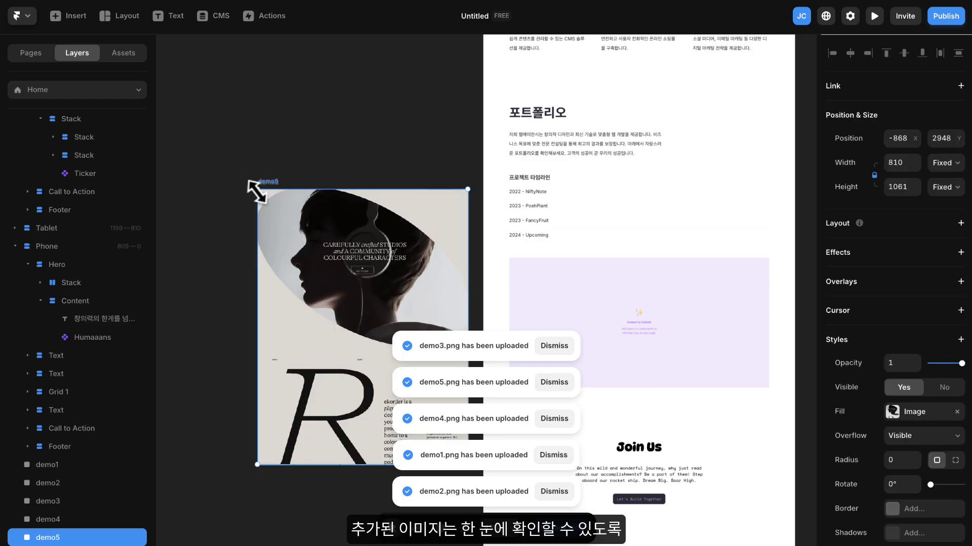
Scale all five uploaded demo images down together to about 399 × 523
left_click_drag(257, 193, 297, 238)
left_click_drag(232, 167, 339, 296)
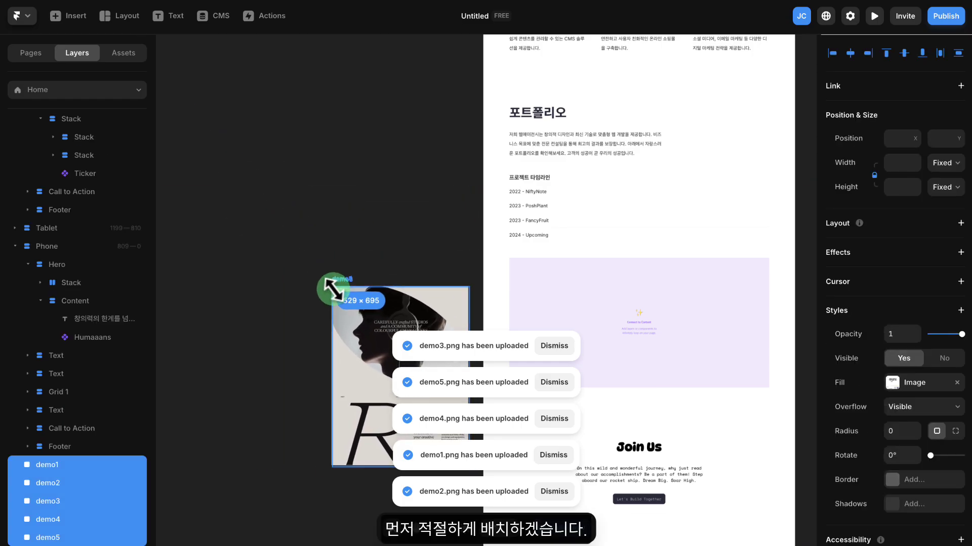
left_click_drag(405, 303, 342, 220)
left_click_drag(272, 210, 300, 247)
left_click_drag(312, 213, 312, 268)
Spread the demo images into two columns, with demo1 and demo3 above demo4 and demo5 and demo2 above demo3
left_click_drag(312, 276, 213, 184)
left_click(186, 202)
left_click_drag(238, 217, 358, 227)
left_click(283, 240, "shift")
left_click_drag(278, 256, 278, 405)
left_click_drag(286, 234, 408, 228)
left_click_drag(223, 224, 360, 105)
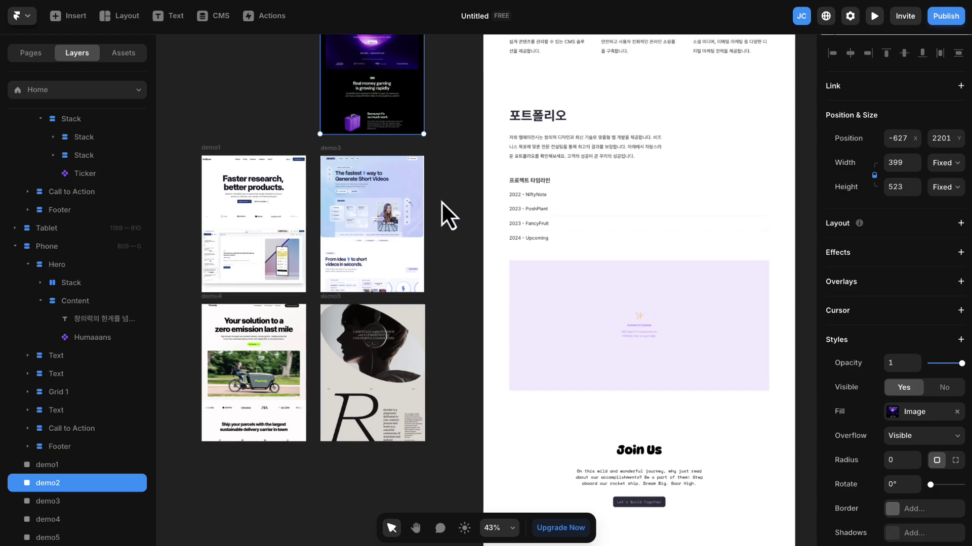
Move all five demo images down together so that they sit beside the ticker
scroll(442, 201, "down", 3)
left_click_drag(275, 136, 416, 313)
left_click_drag(402, 258, 410, 334)
key("space")
left_click_drag(410, 334, 402, 255)
scroll(521, 280, "up", 1)
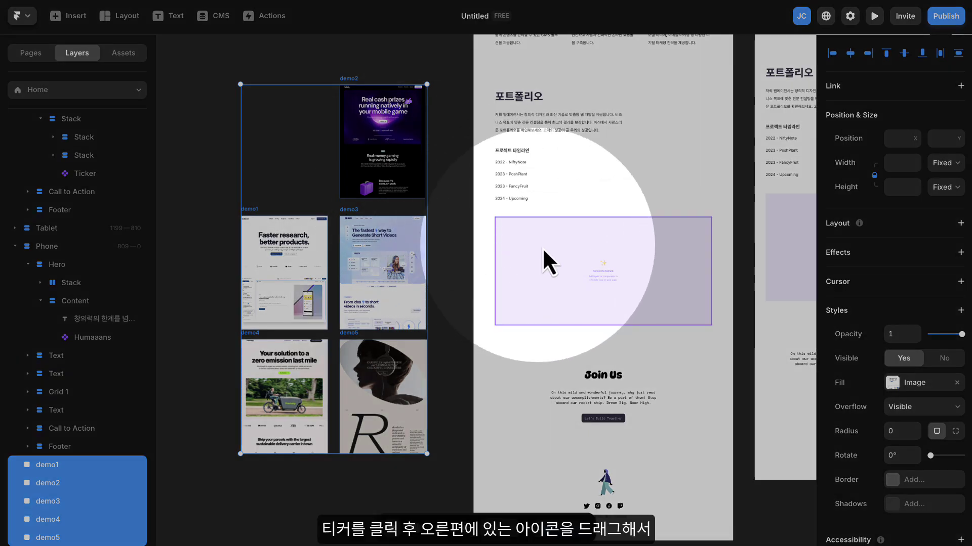
Connect the ticker to the demo images as its content, in the order demo2, demo3, demo1, demo5 and demo4
left_click(550, 251)
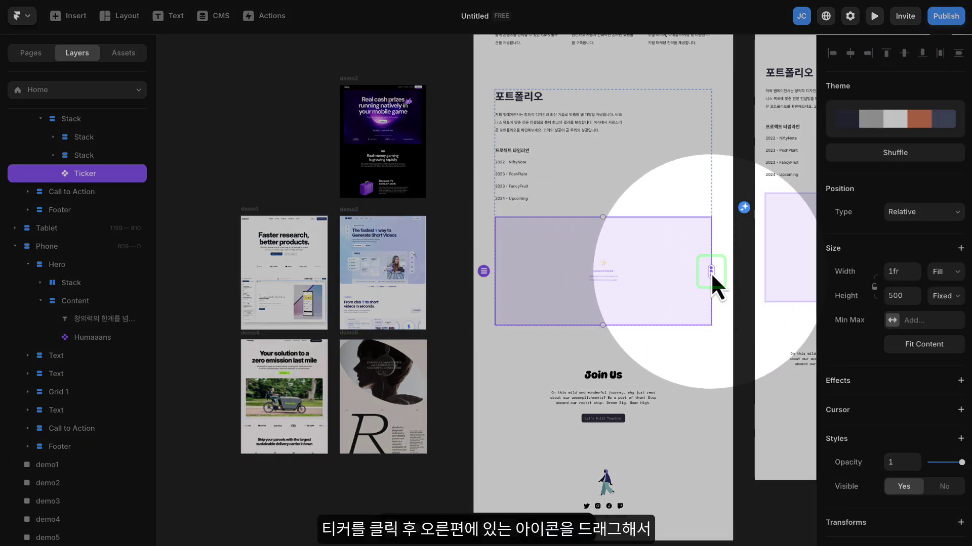
left_click_drag(710, 272, 402, 165)
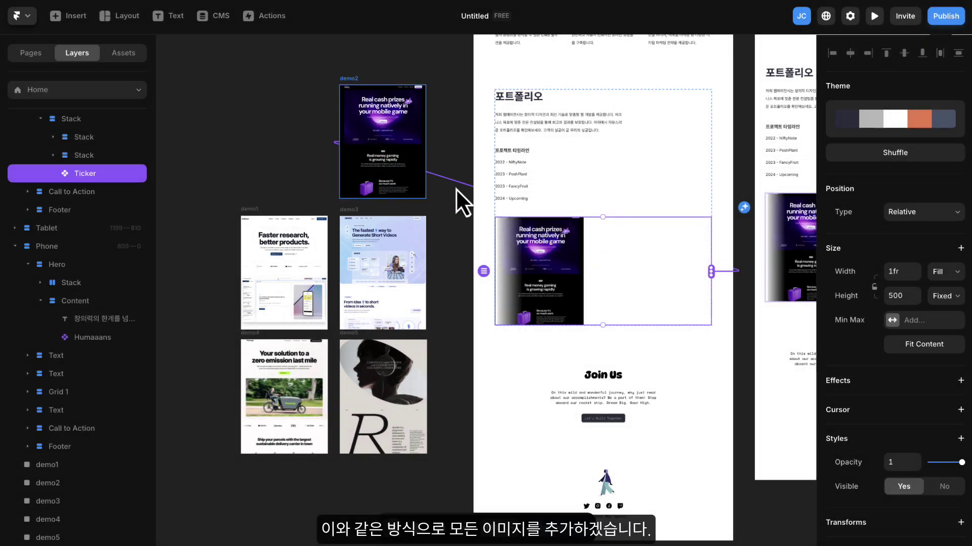
left_click_drag(446, 261, 405, 268)
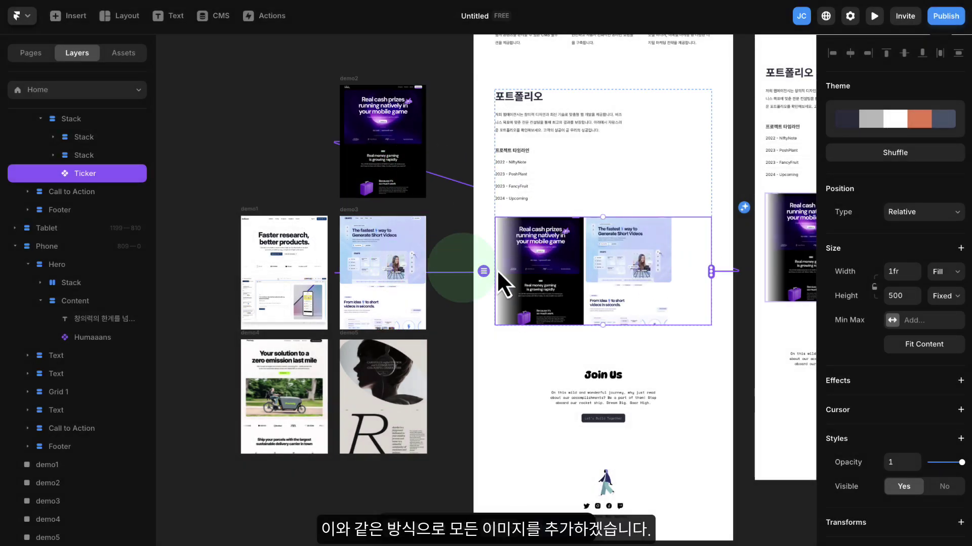
left_click_drag(699, 271, 256, 259)
left_click_drag(532, 340, 406, 383)
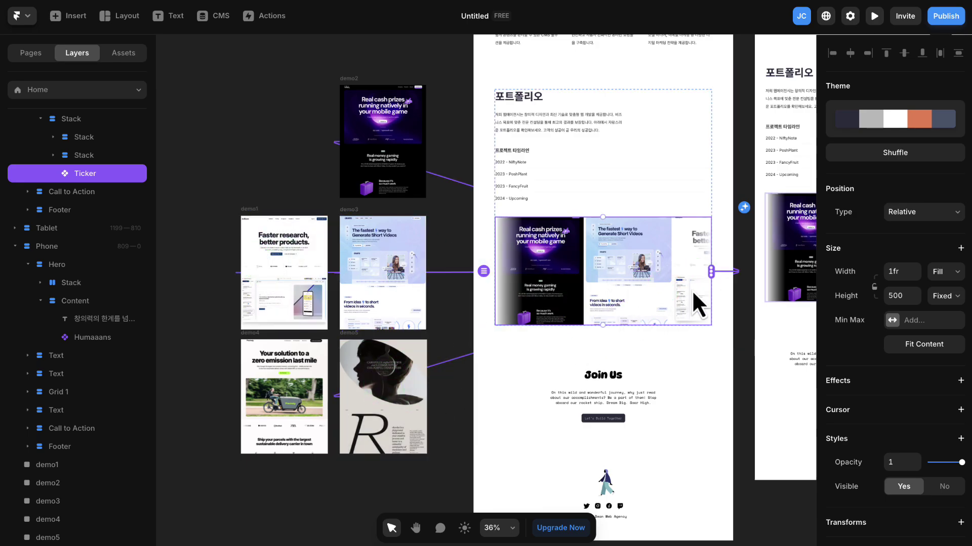
left_click_drag(709, 273, 290, 381)
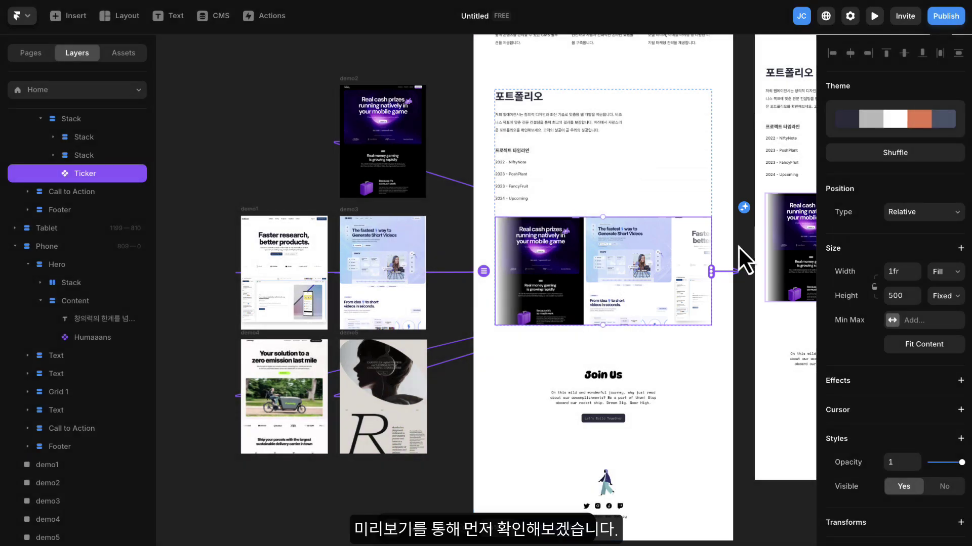
left_click(738, 246)
left_click_drag(745, 236, 712, 255)
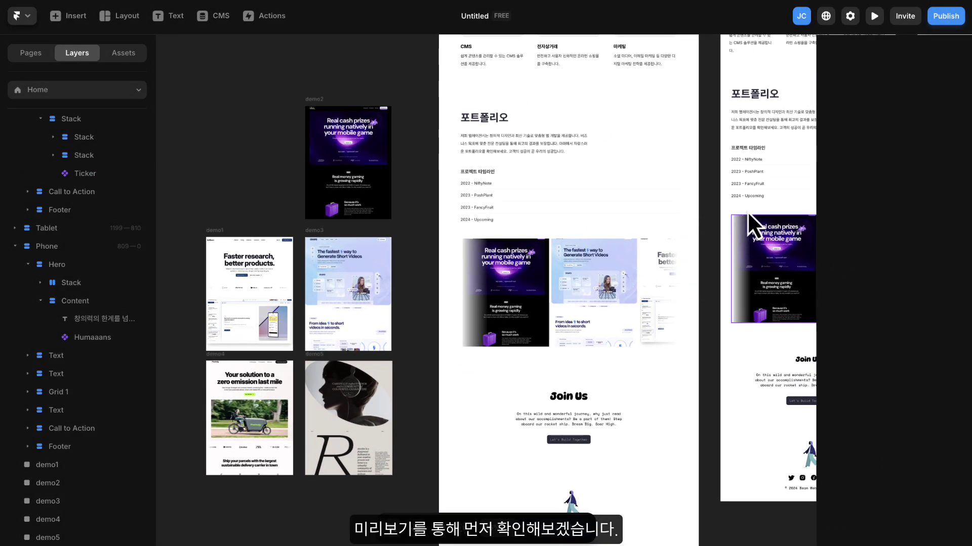
Preview the site down to the portfolio section to check the moving image ticker, and return to the editor
left_click(874, 16)
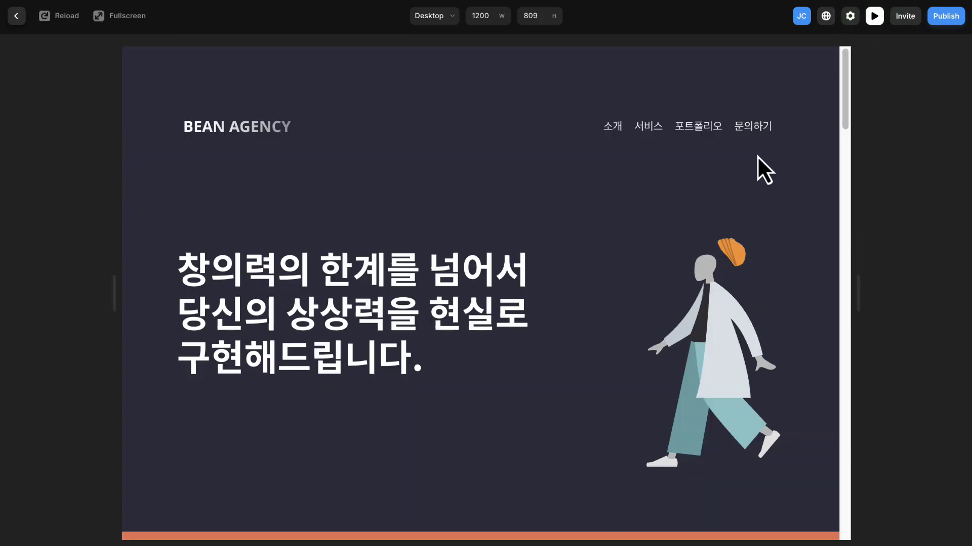
scroll(754, 167, "down", 10)
scroll(748, 161, "down", 15)
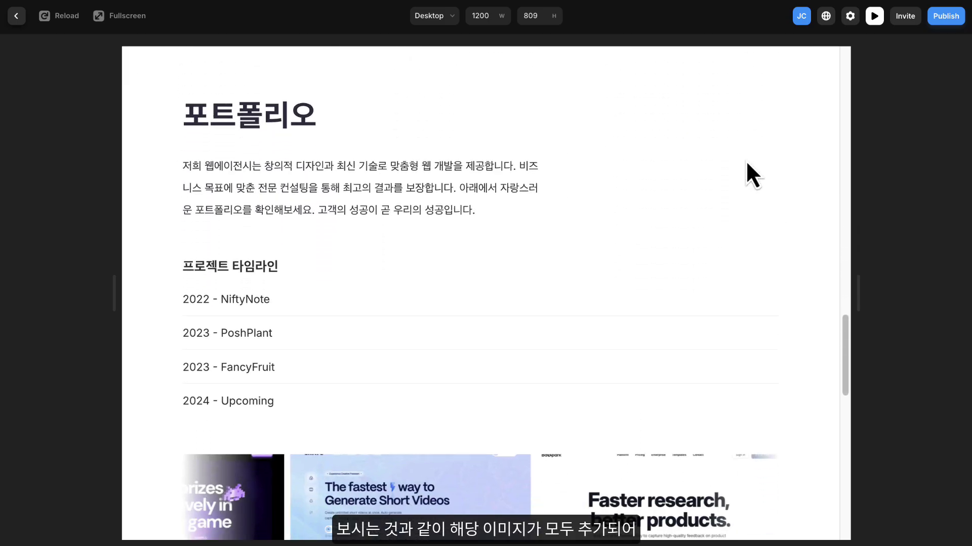
scroll(741, 164, "down", 3)
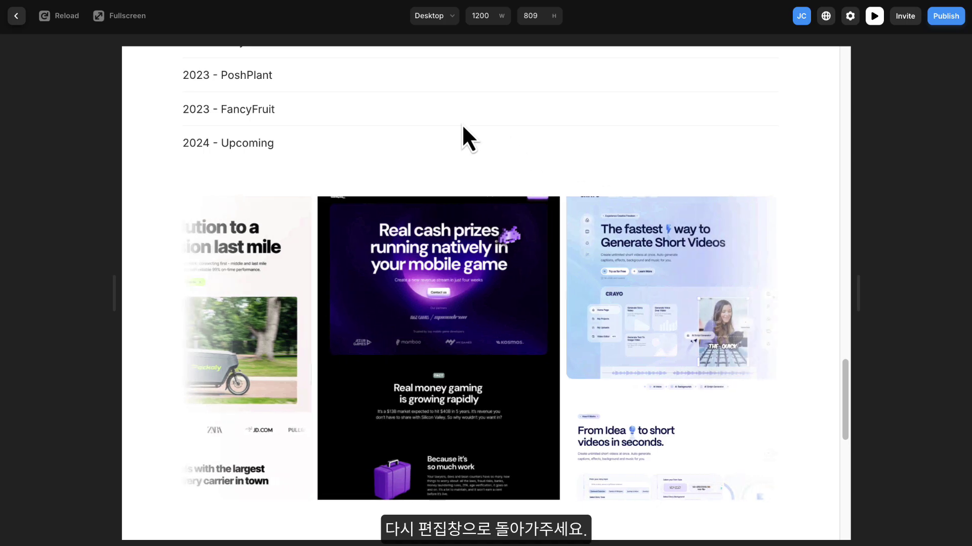
left_click(16, 15)
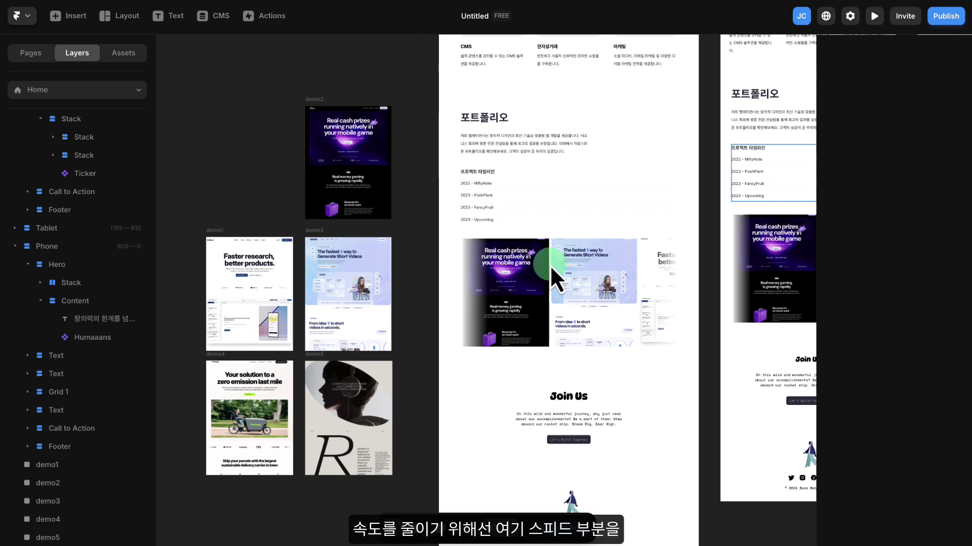
Set the speed of the ticker in the desktop portfolio section to 80%
left_click(588, 278)
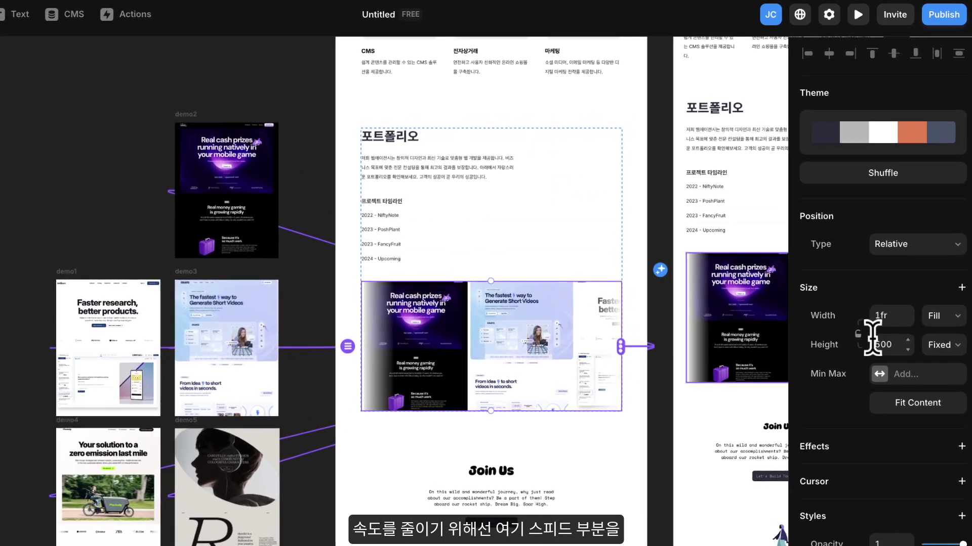
scroll(871, 338, "down", 8)
left_click(884, 309)
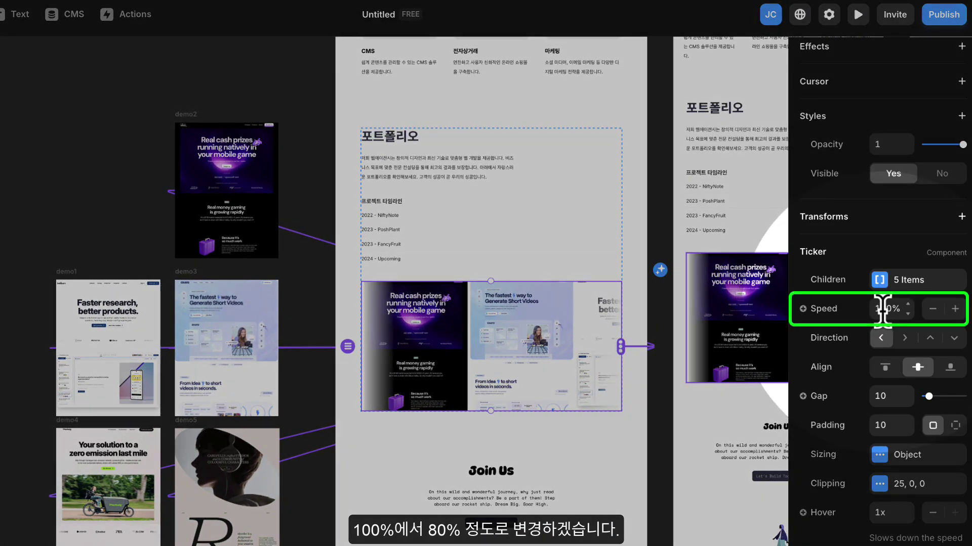
type("8")
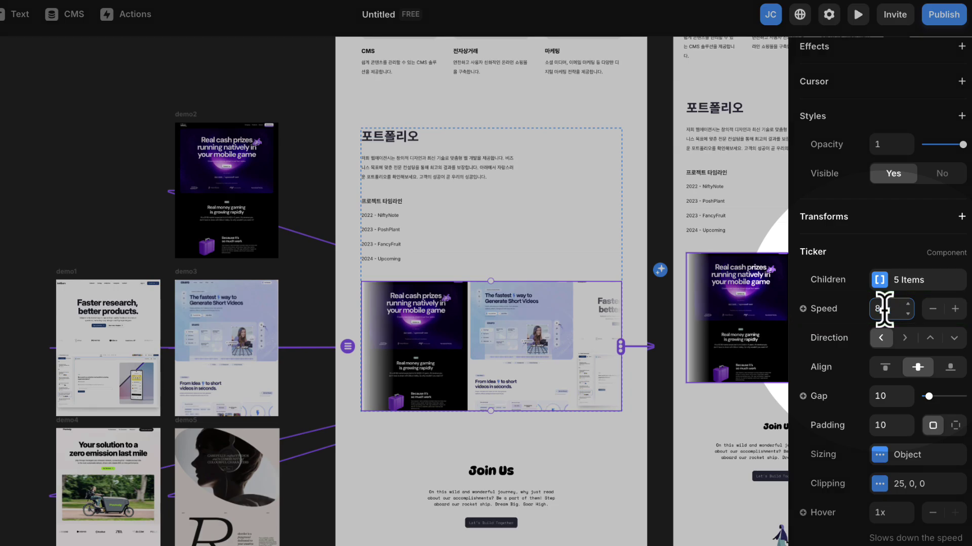
type("0")
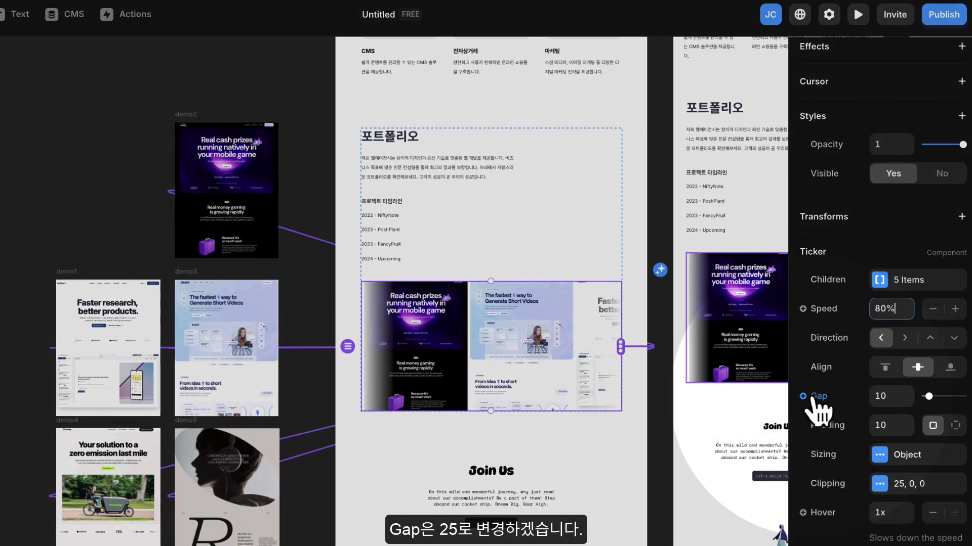
Set the ticker's gap to 25 and its hover speed to 0.5x
left_click(880, 395)
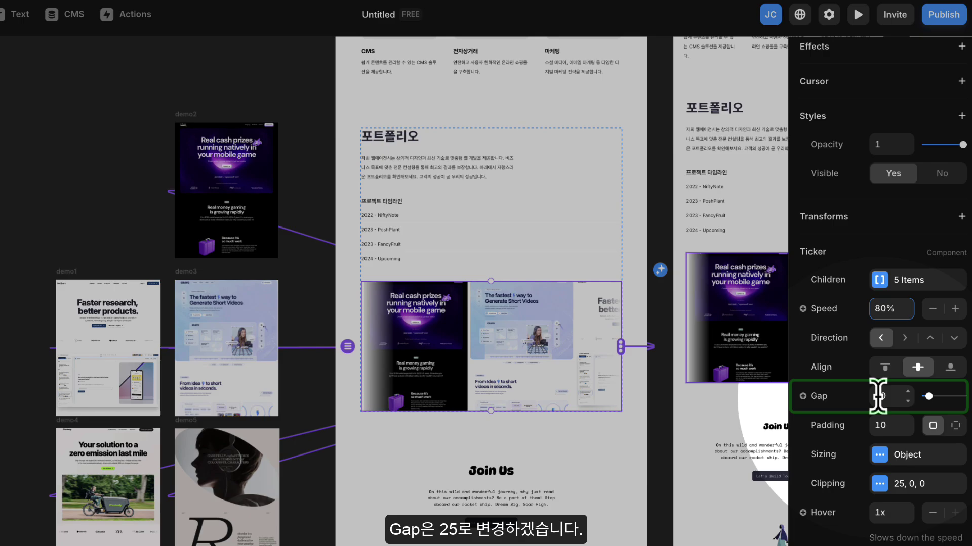
type("25")
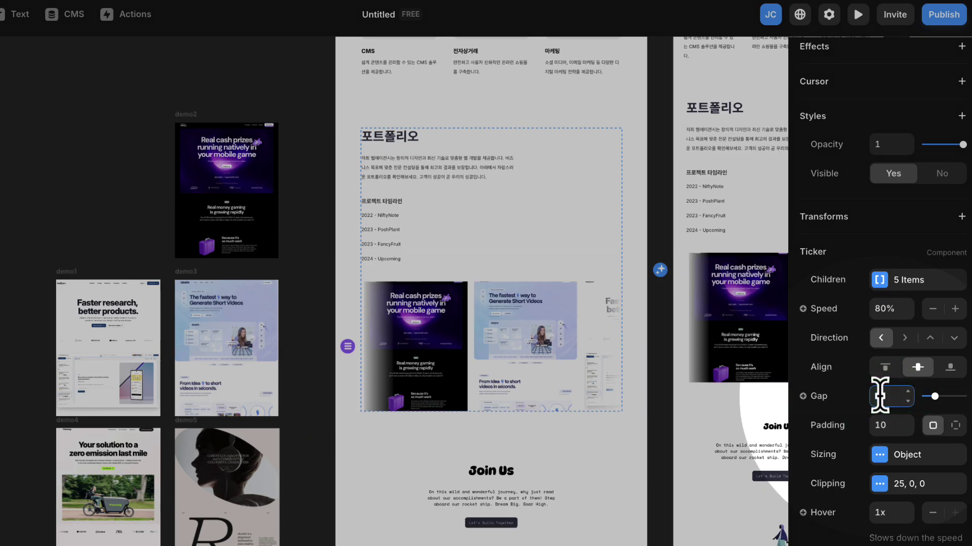
type("25")
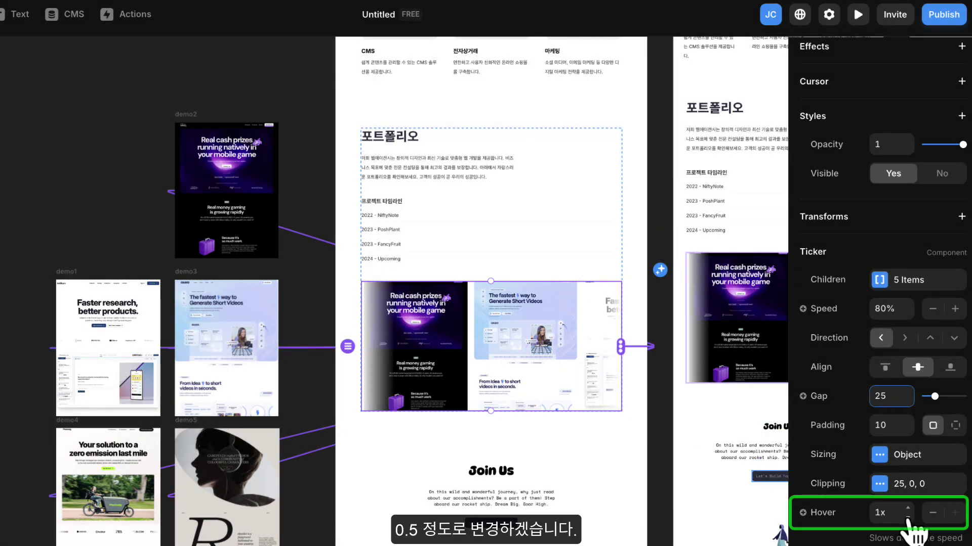
left_click(907, 517)
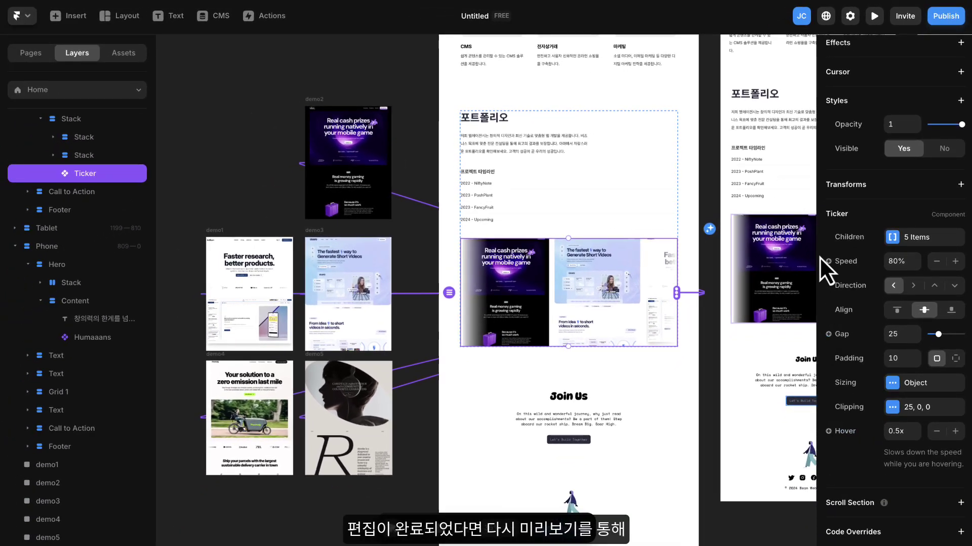
Preview the site to check the adjusted ticker and the Join Us section below it, and return to the editor
left_click(875, 16)
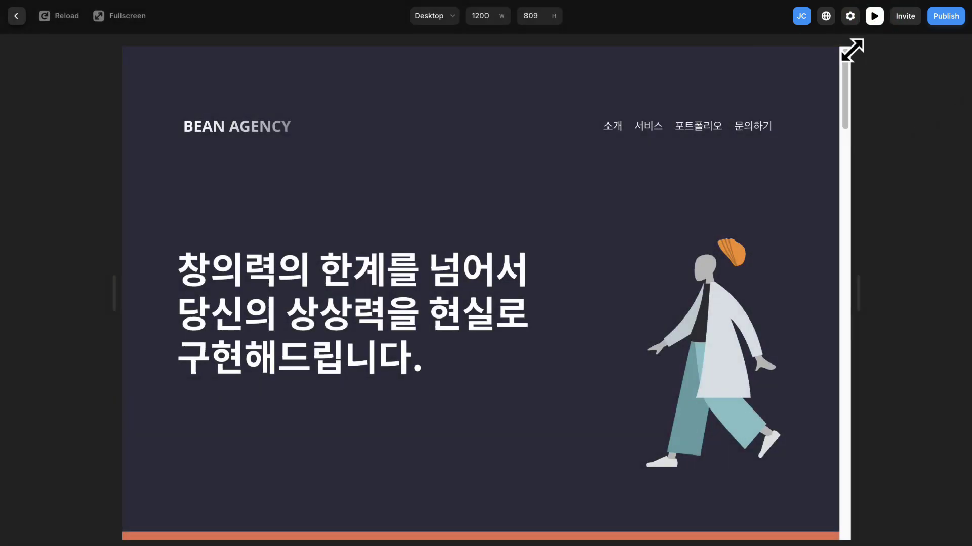
scroll(704, 293, "down", 15)
scroll(701, 288, "down", 8)
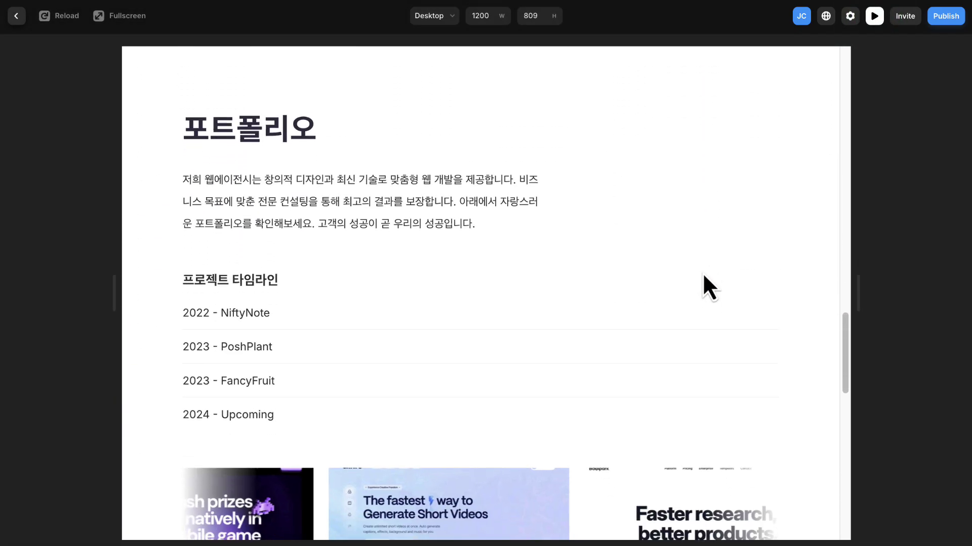
scroll(636, 145, "down", 1)
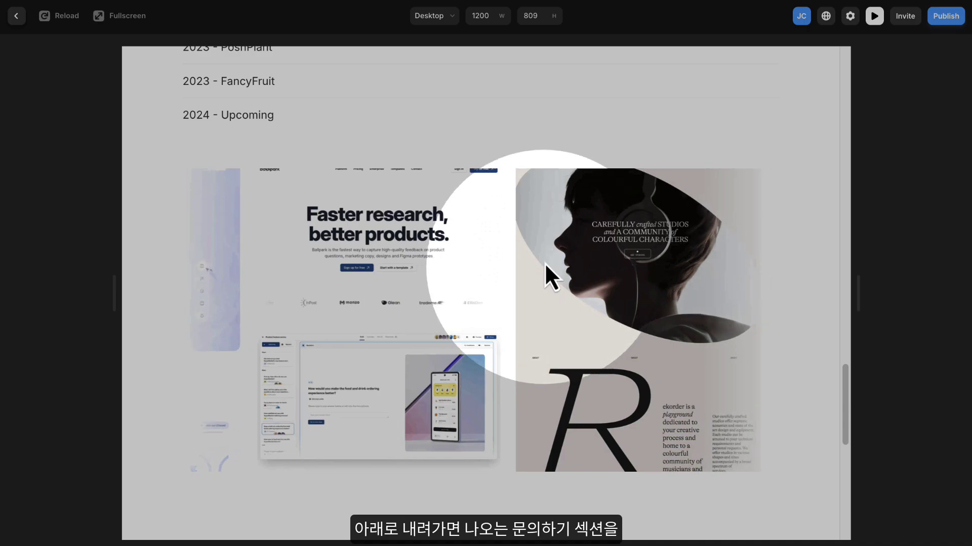
scroll(591, 122, "down", 5)
scroll(590, 122, "down", 5)
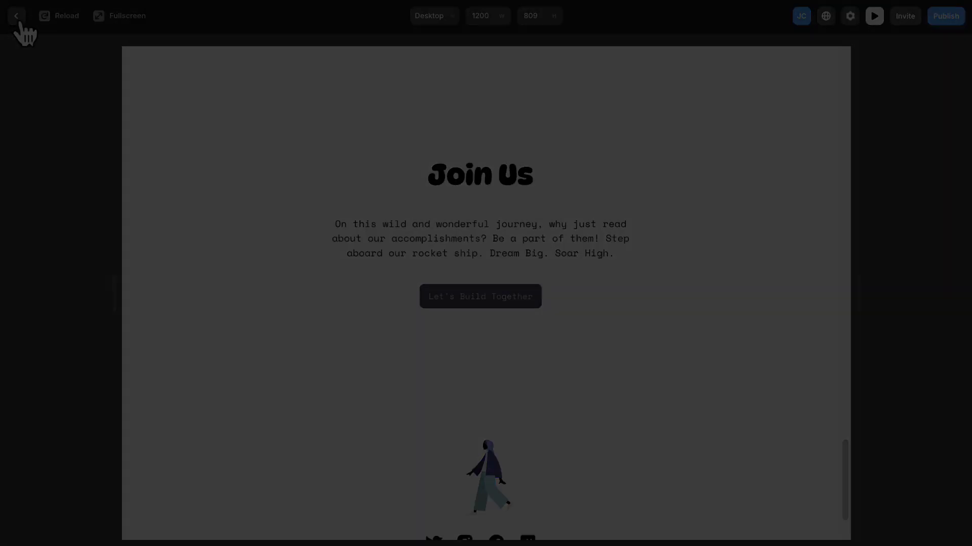
left_click(16, 17)
Replace the "Join Us" heading in the desktop Call to Action section with "지금 바로 문의주세요!"
scroll(583, 434, "up", 2)
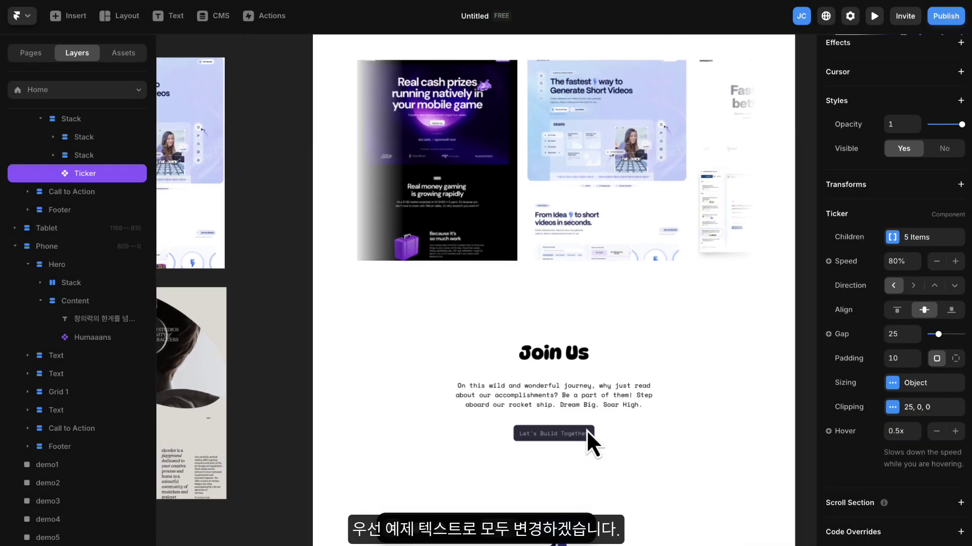
left_click_drag(618, 430, 521, 311)
left_click(487, 241)
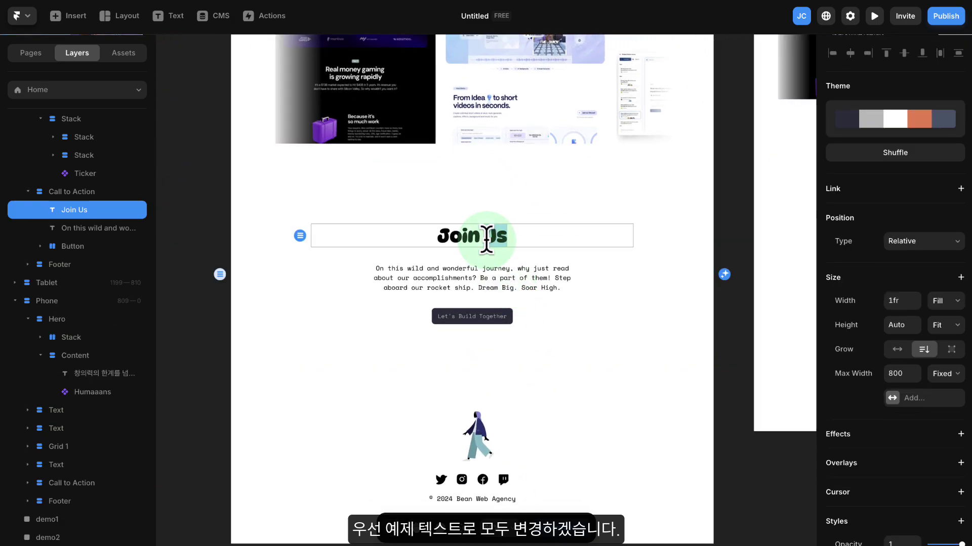
double_click(487, 242)
type("지금 바로 문의주세요!")
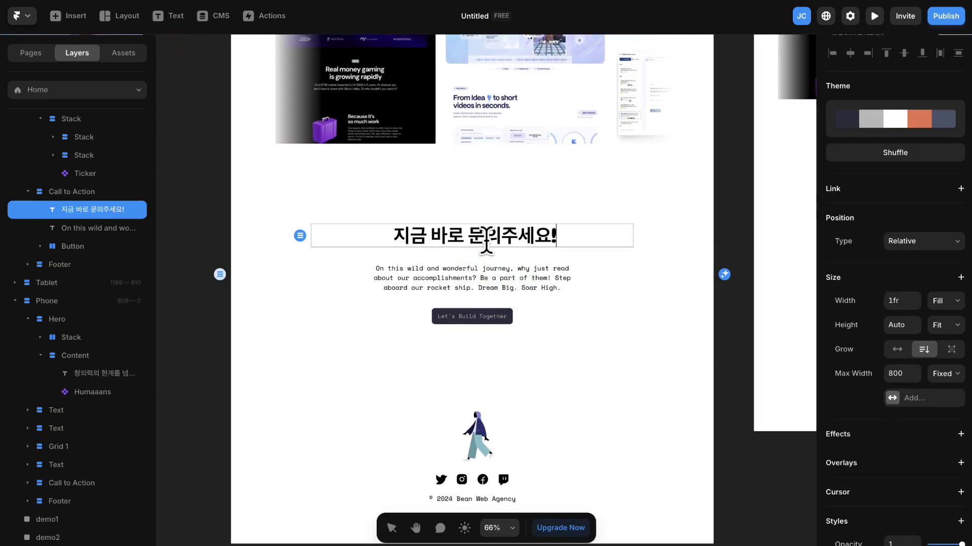
Replace the contact paragraph with "궁금한 점이 있으신가요? 저희에게 문의해 주시면 신속하고 친절하게 답변해 드리겠습니다. 언제든지 연락주세요!" and the button label with "문의하기"
left_click(483, 288)
double_click(498, 278)
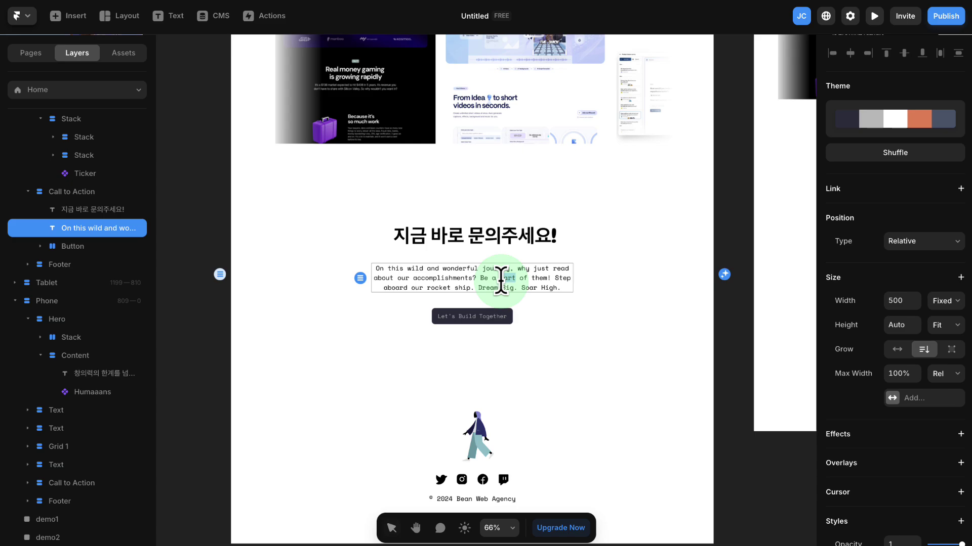
type("궁금한 점이 있으신가요? 저희에게 문의해 주시면 신속하고 친절하게 답변해 드리겠습니다. 언제든지 연락주세요!")
left_click(493, 308)
left_click(479, 307)
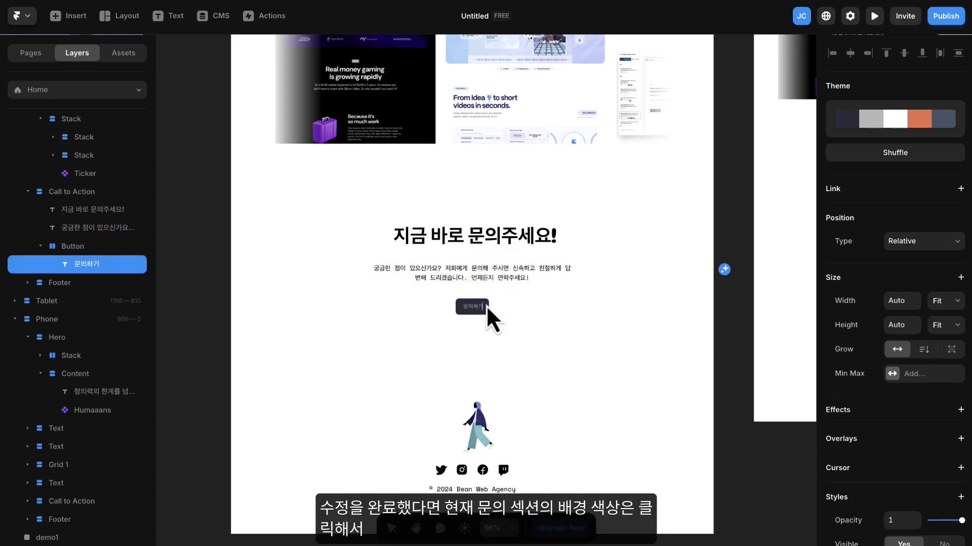
Fill the background of the Call to Action section with the saved 오렌지 color style
left_click(664, 257)
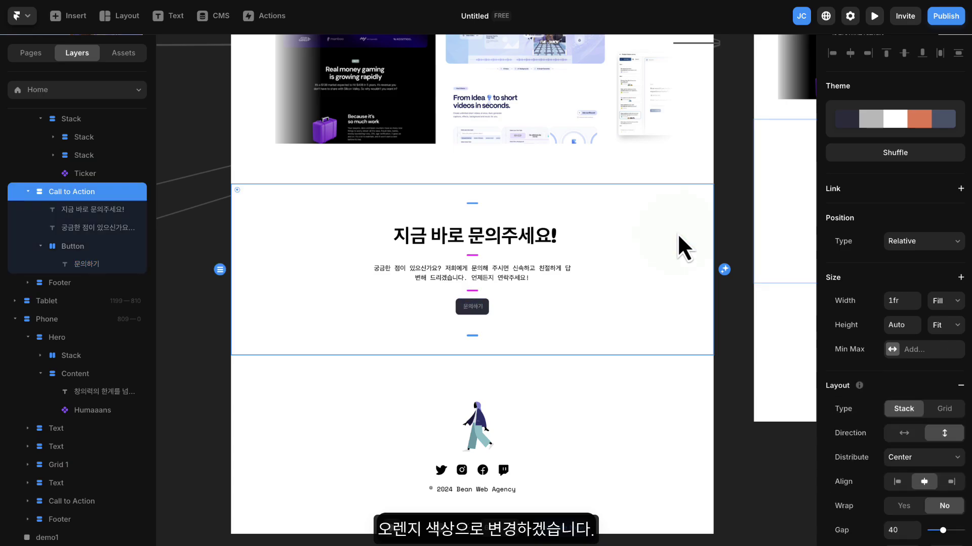
scroll(903, 233, "down", 9)
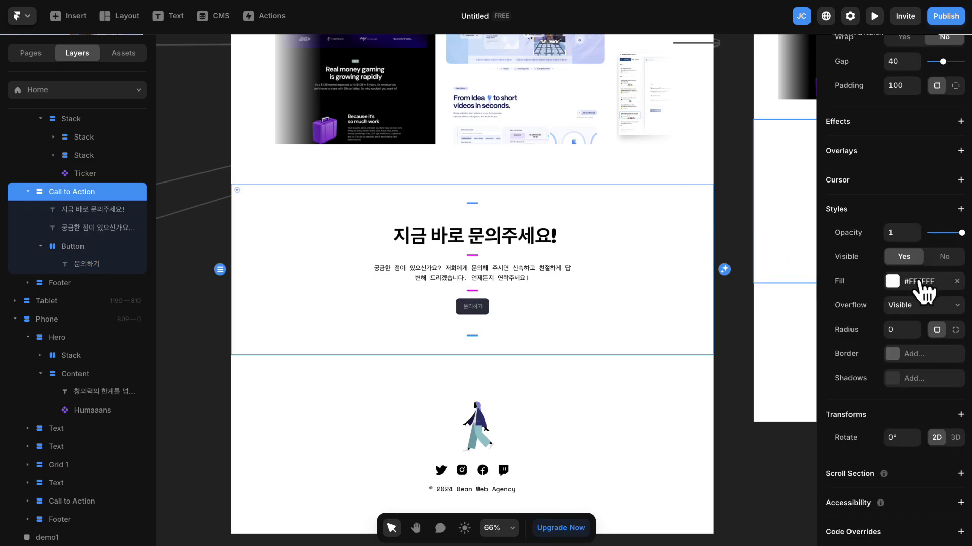
left_click(894, 283)
left_click(691, 529)
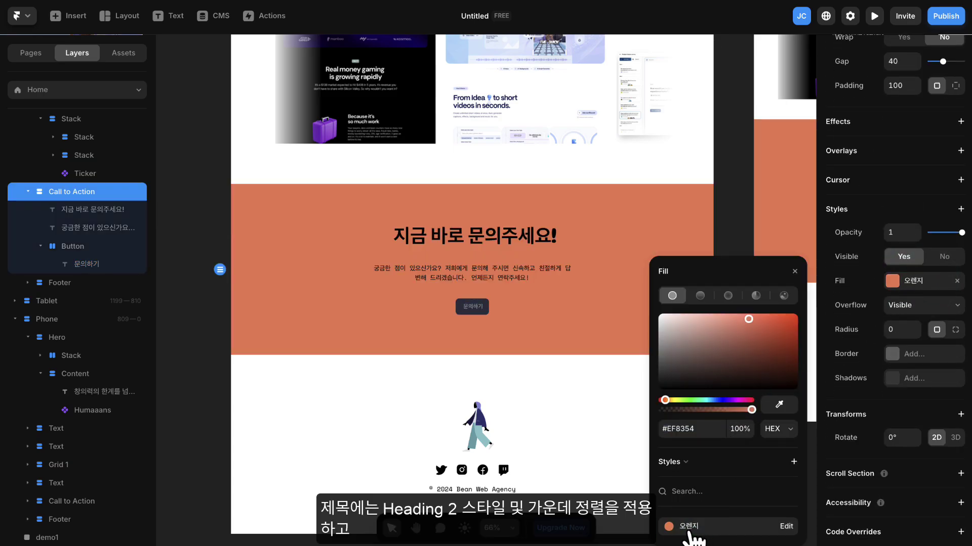
Apply the Heading 2 text style to the "지금 바로 문의주세요!" heading, center-align it and color it white
left_click(539, 242)
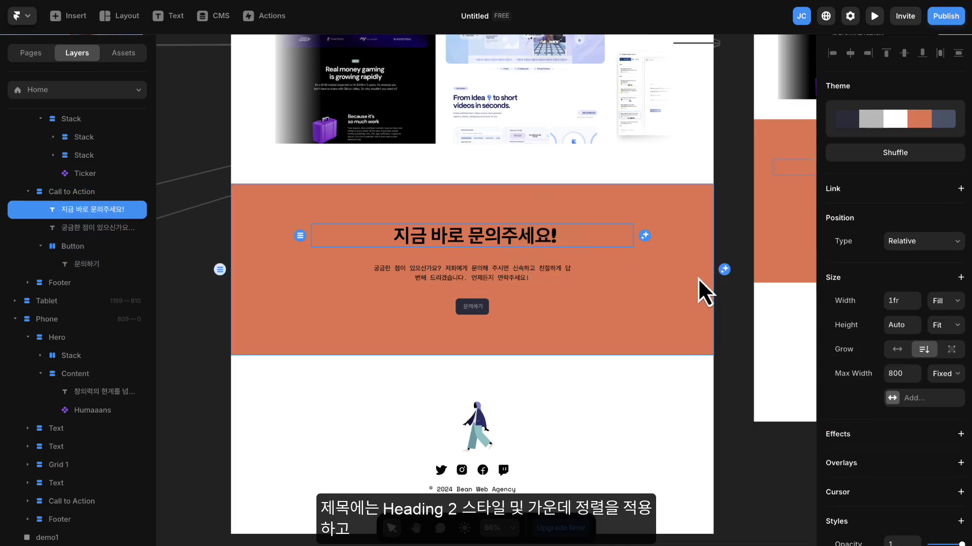
scroll(857, 312, "down", 8)
left_click(911, 304)
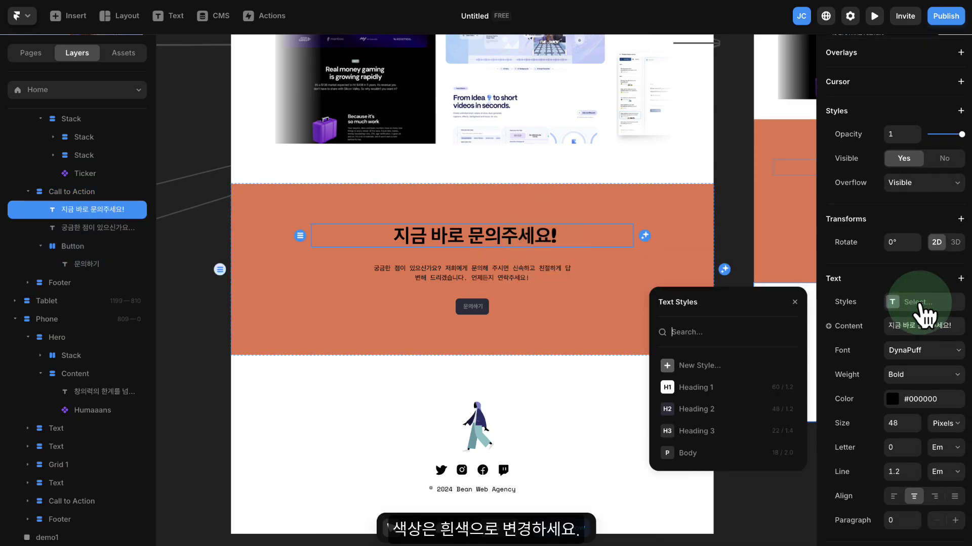
left_click(694, 406)
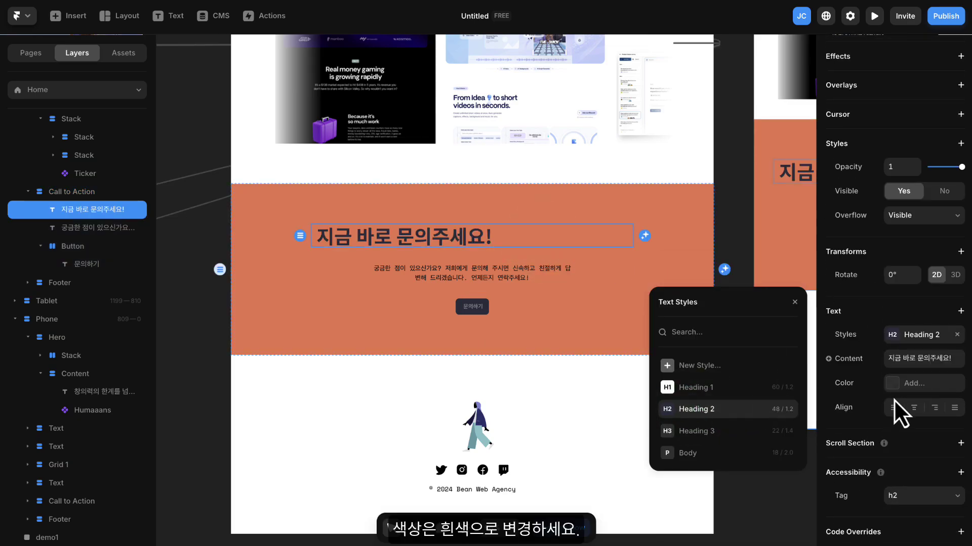
left_click(913, 408)
left_click(918, 388)
left_click_drag(744, 360, 685, 325)
Apply the Body text style to the contact paragraph, center-align it and color it white
left_click(527, 277)
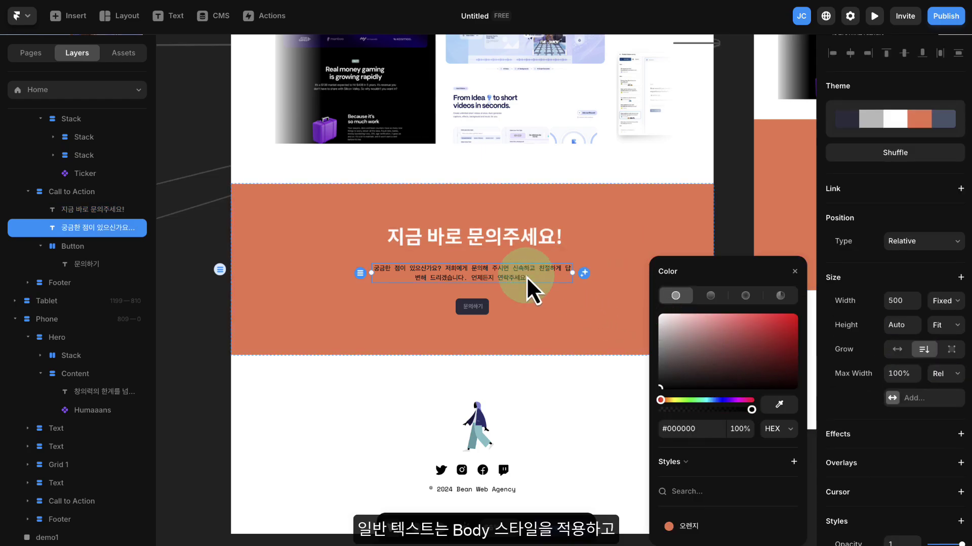
scroll(902, 318, "down", 4)
scroll(902, 319, "down", 5)
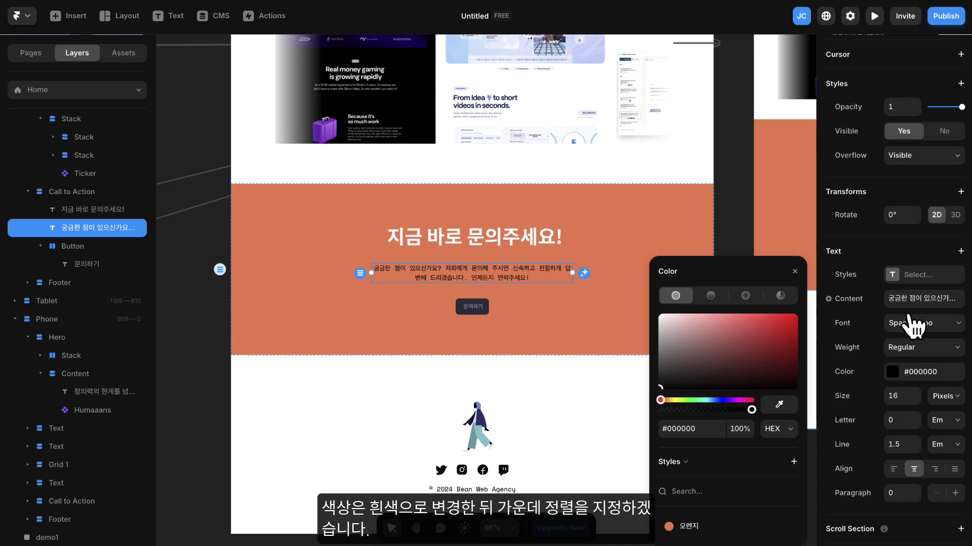
left_click(923, 261)
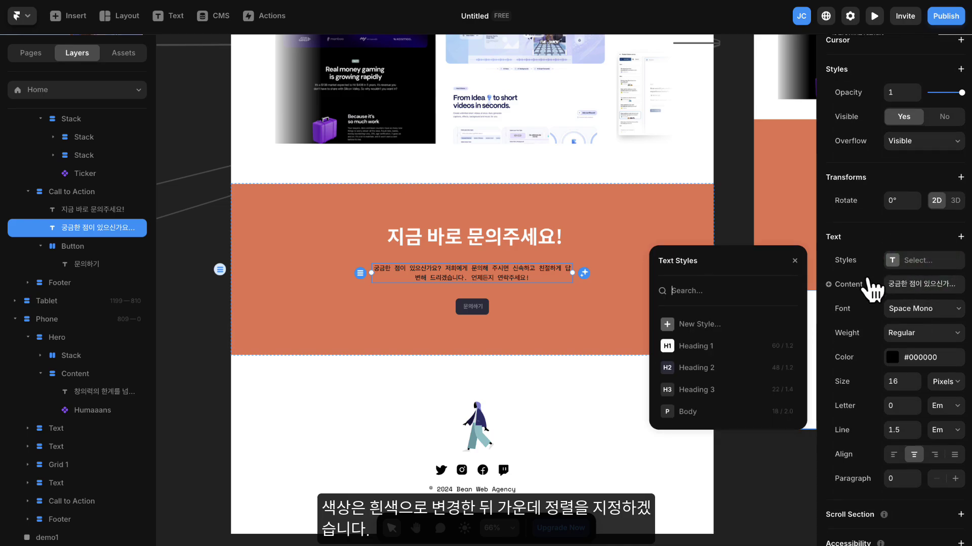
left_click(687, 411)
left_click(915, 408)
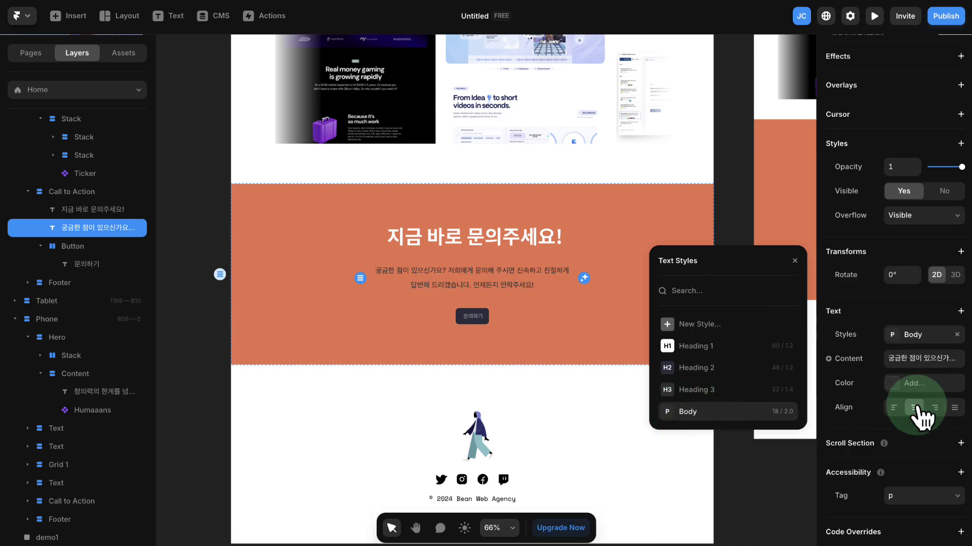
left_click(915, 384)
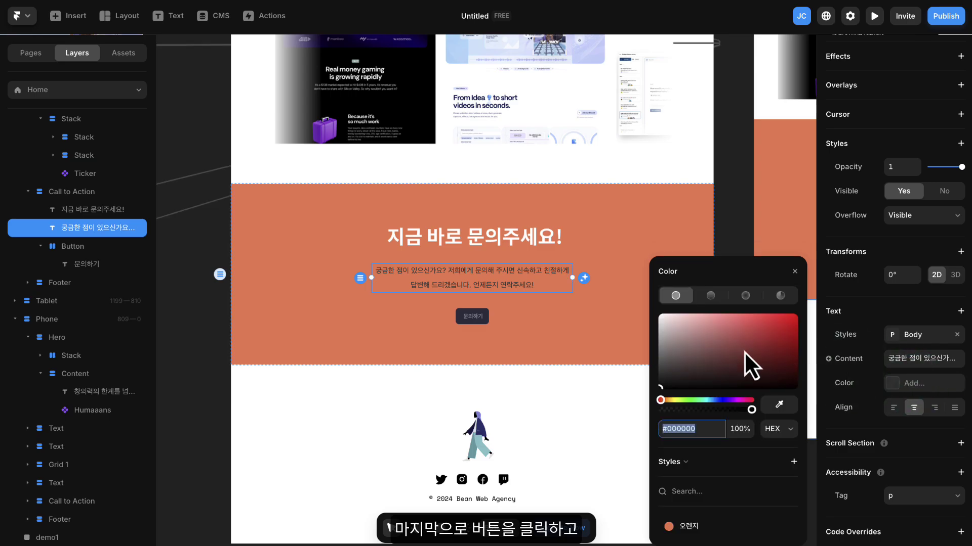
left_click(681, 331)
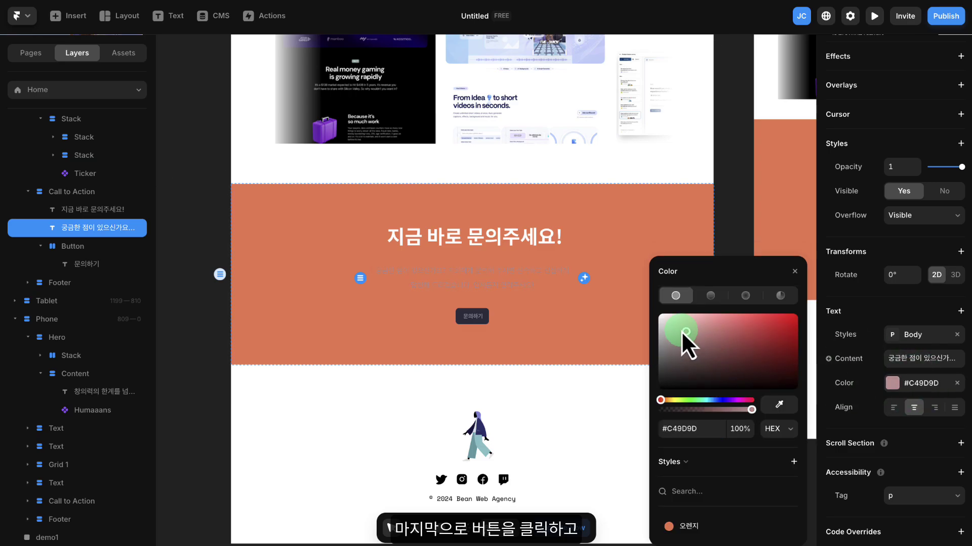
Resize the "문의하기" button to a fixed width of 200 and height of 50
left_click(488, 319)
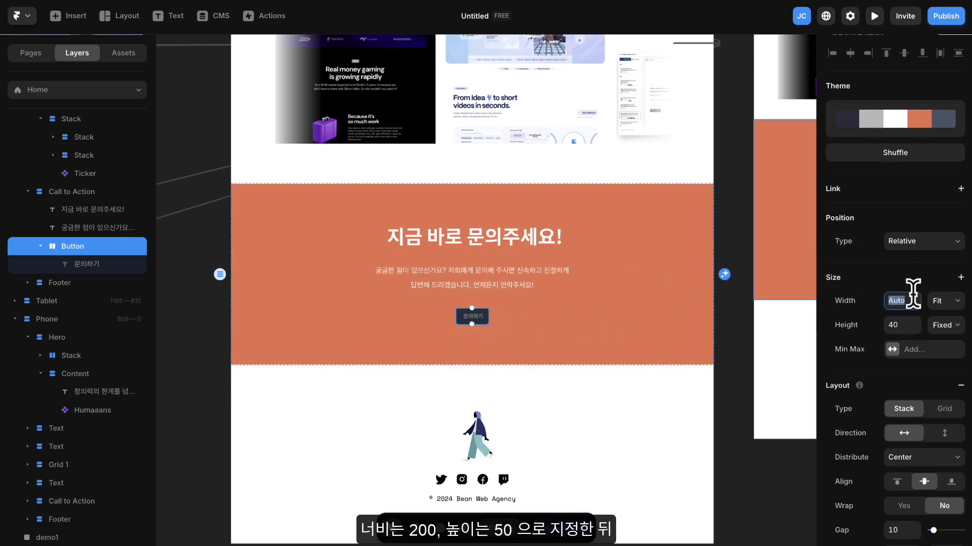
left_click(894, 325)
type("50")
key("Return")
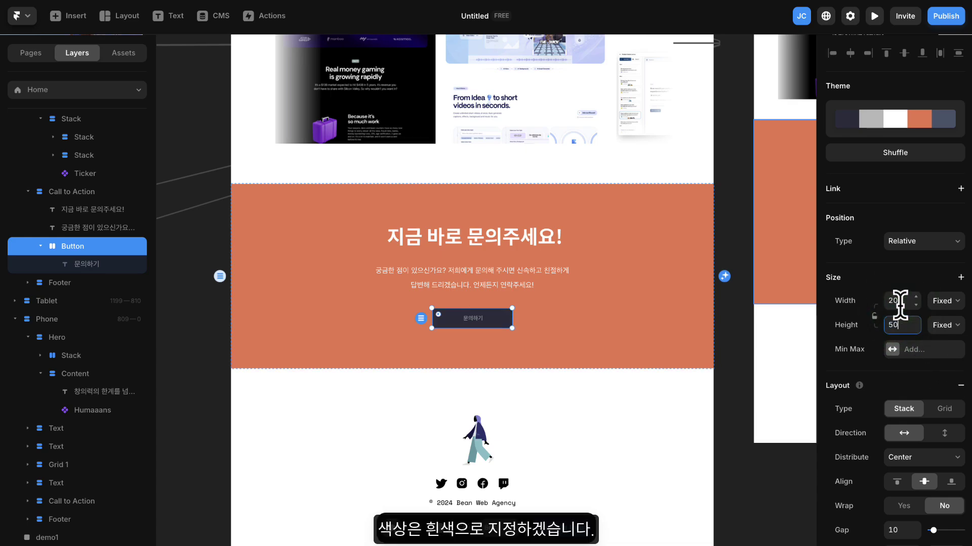
Change the "문의하기" button's fill color to white (#FFFFFF)
scroll(905, 311, "down", 8)
left_click(918, 361)
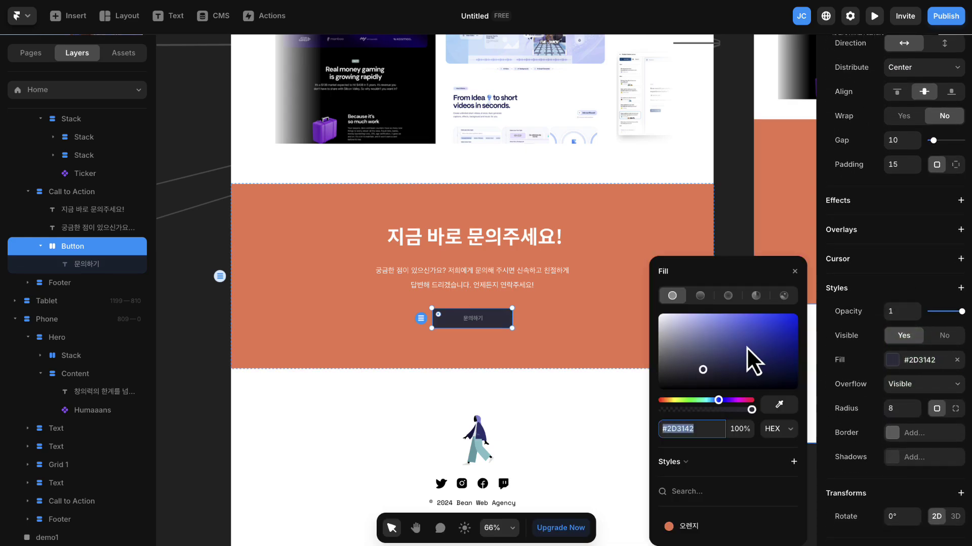
left_click_drag(745, 347, 630, 307)
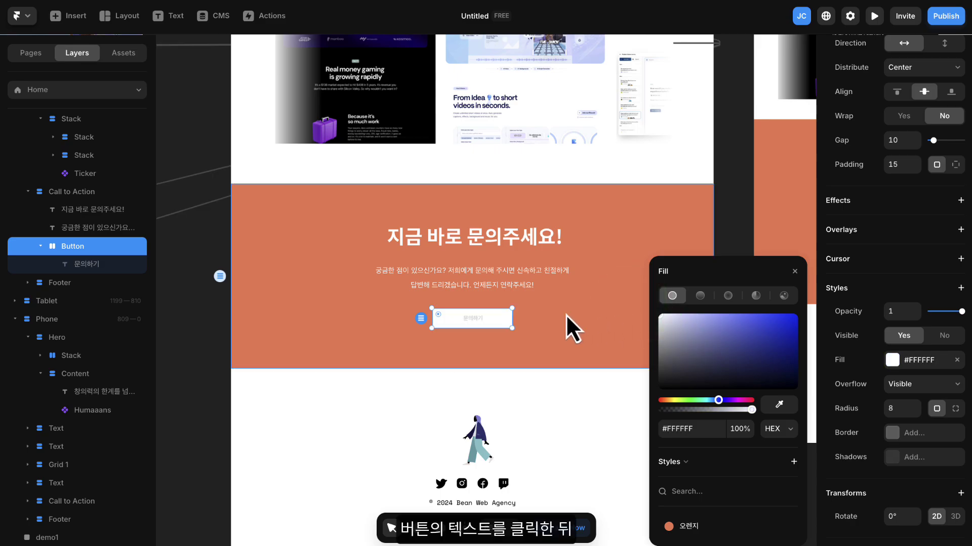
Set the "문의하기" button text to the Noto Sans KR font with Bold weight
left_click(472, 319)
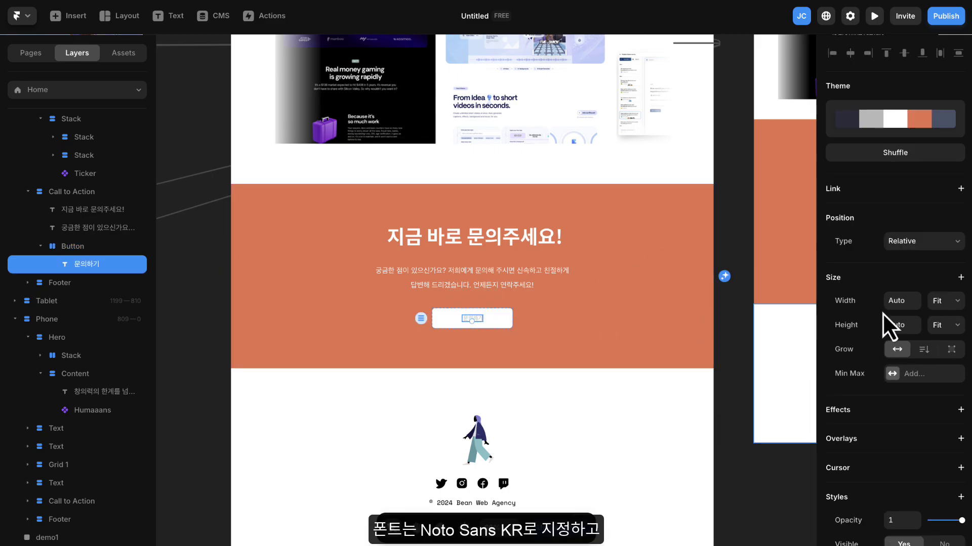
scroll(885, 319, "down", 7)
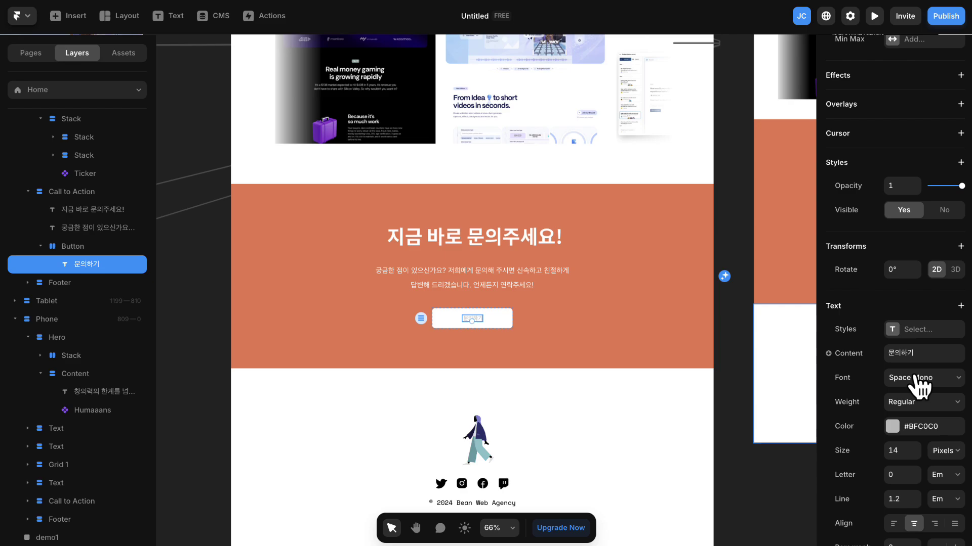
left_click(920, 386)
type("noto sa")
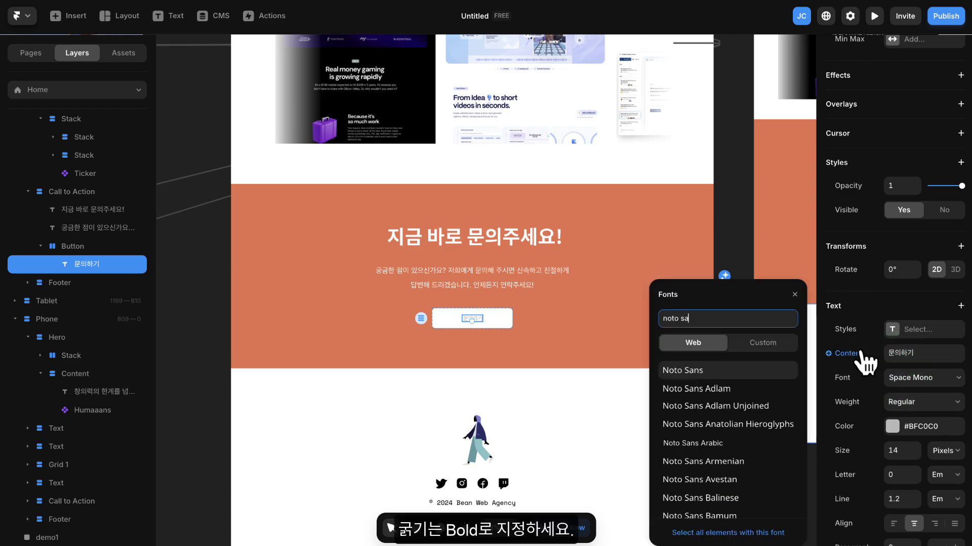
type("ns kr")
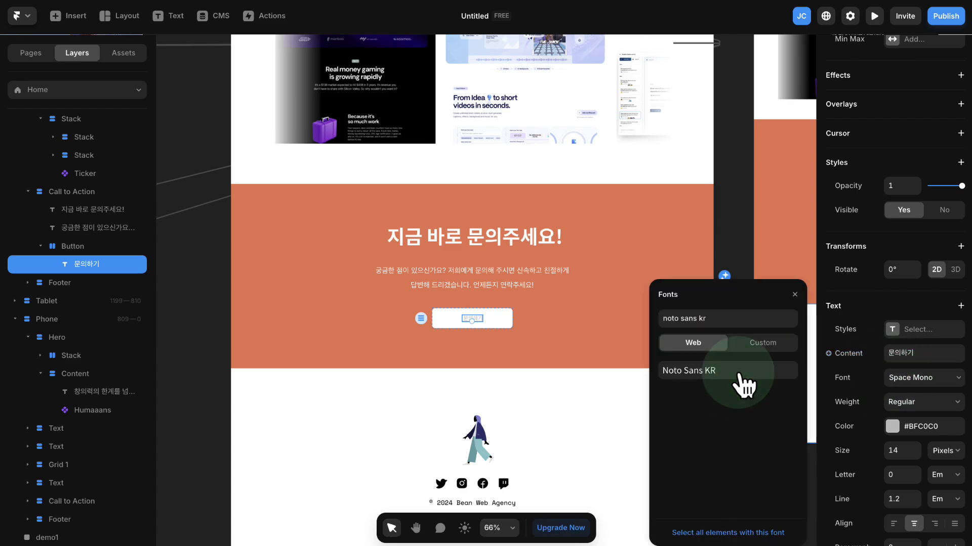
left_click(716, 373)
left_click(918, 402)
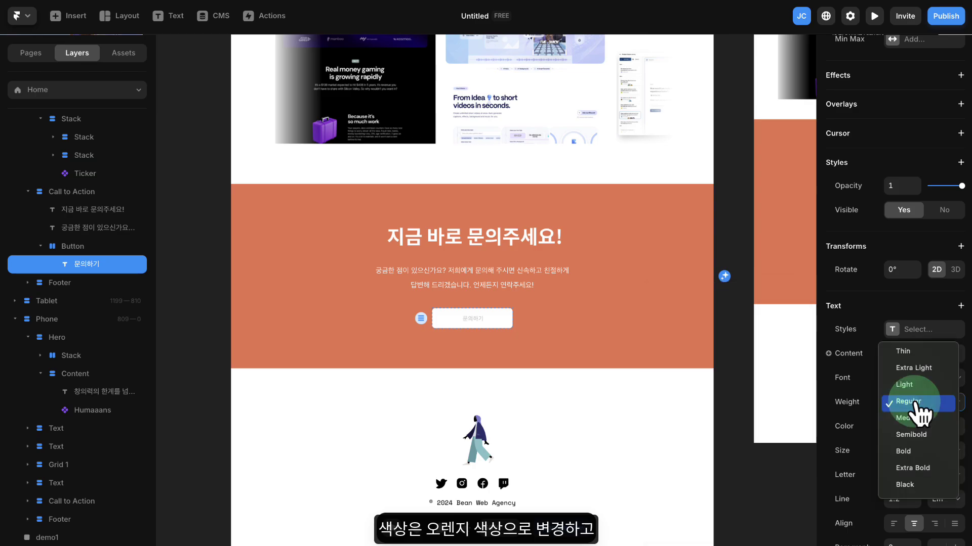
left_click(918, 453)
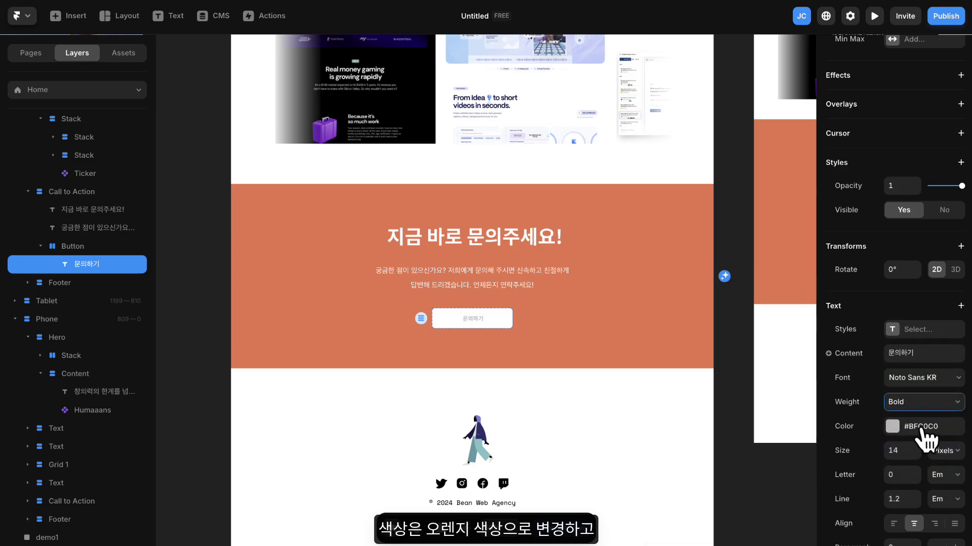
Color the "문의하기" button text with the saved 오렌지 style and set its size to 20 pixels
left_click(894, 429)
left_click(696, 527)
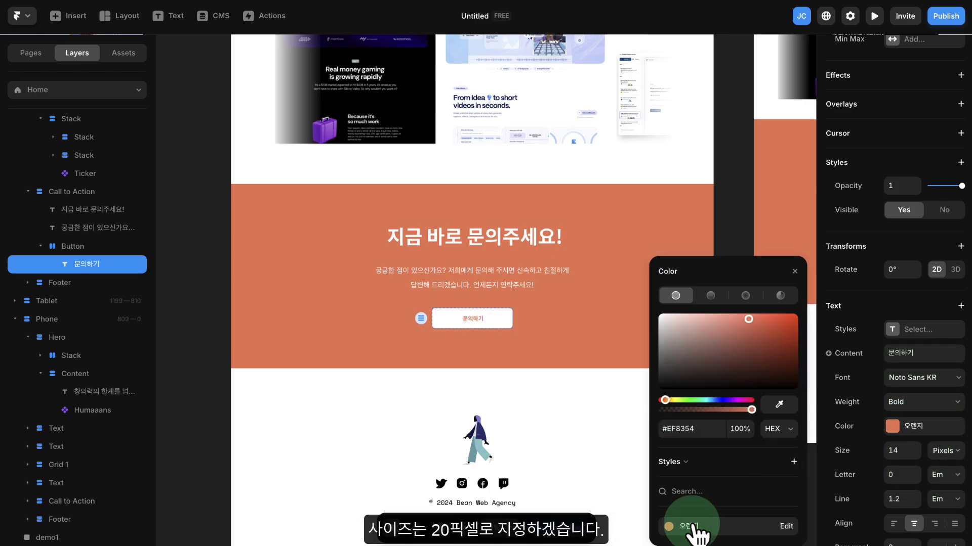
left_click(895, 451)
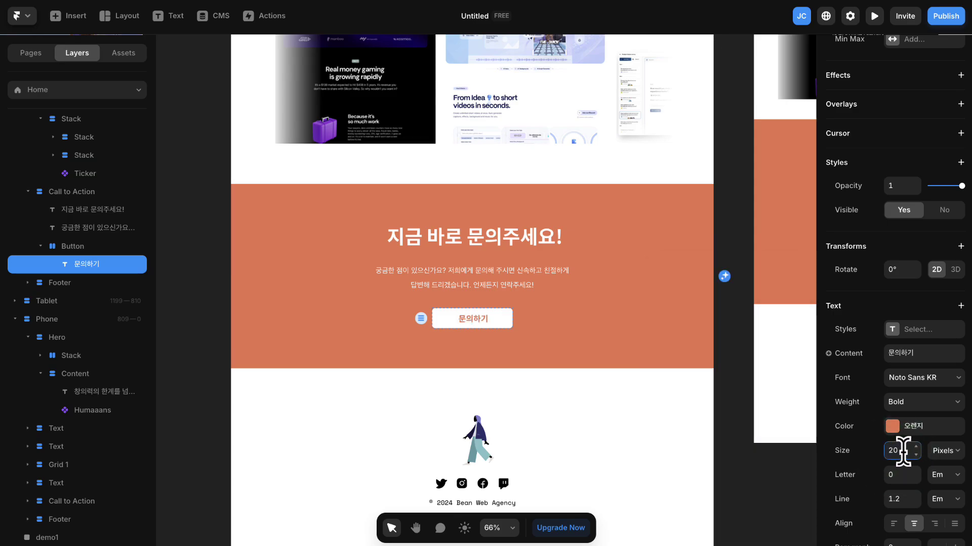
key("Return")
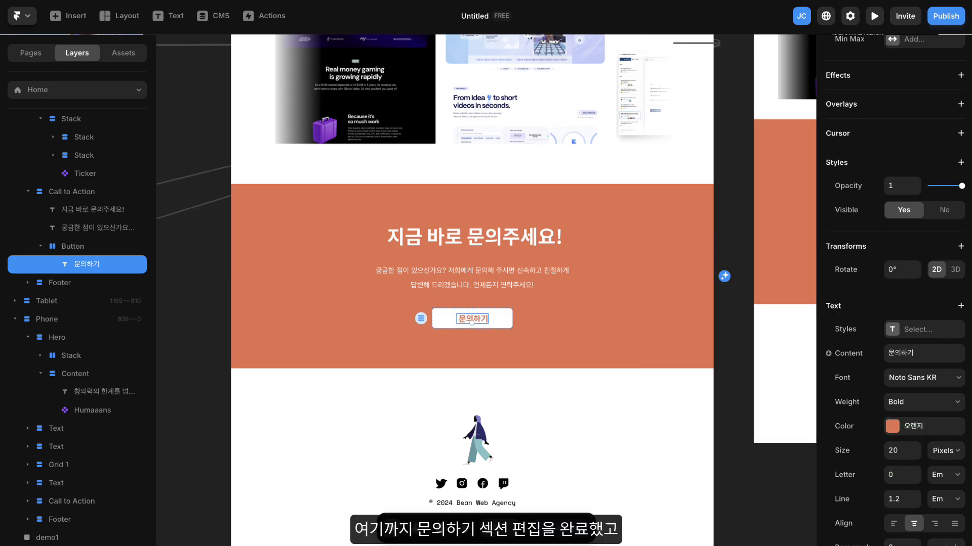
left_click(706, 223)
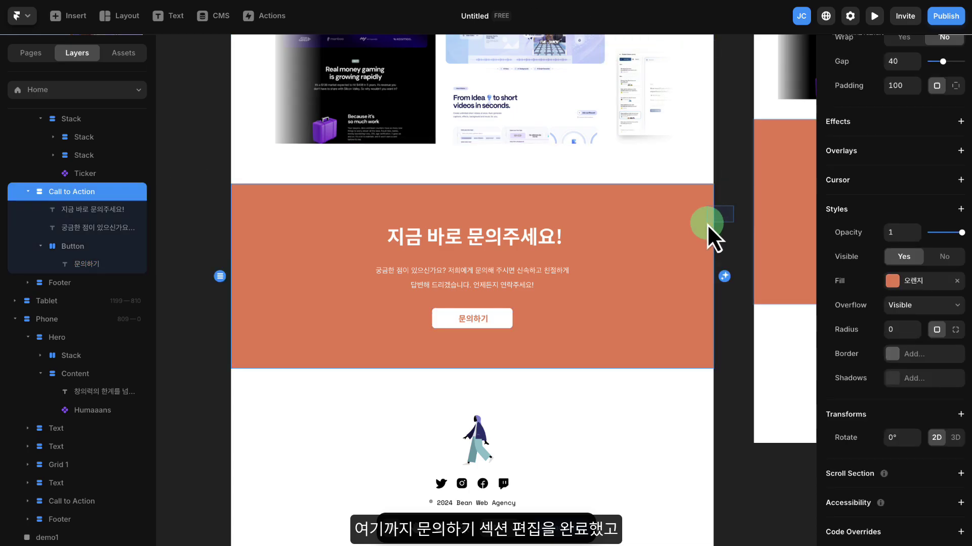
Examine the desktop, tablet and phone layouts on the canvas, comparing section headings and content across the breakpoints
scroll(700, 218, "down", 10)
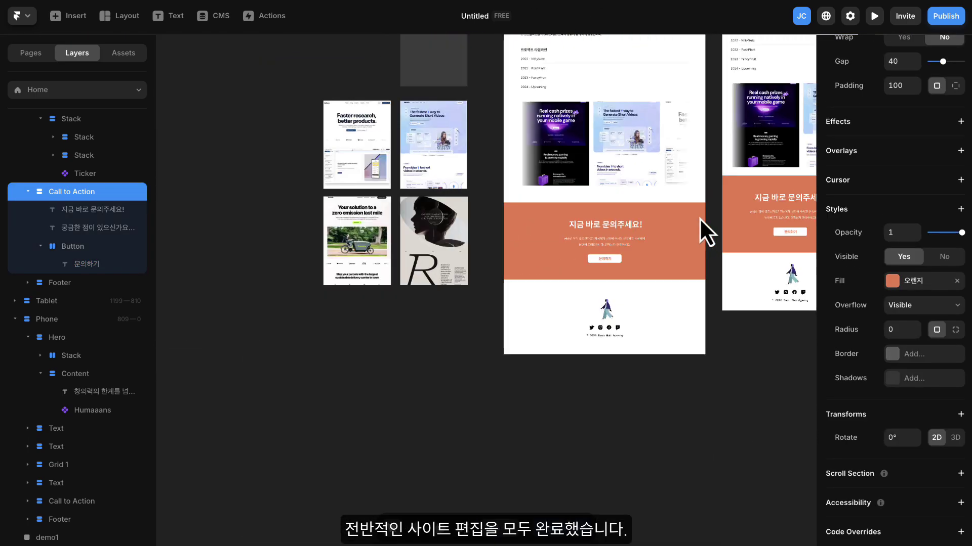
left_click_drag(718, 198, 427, 278)
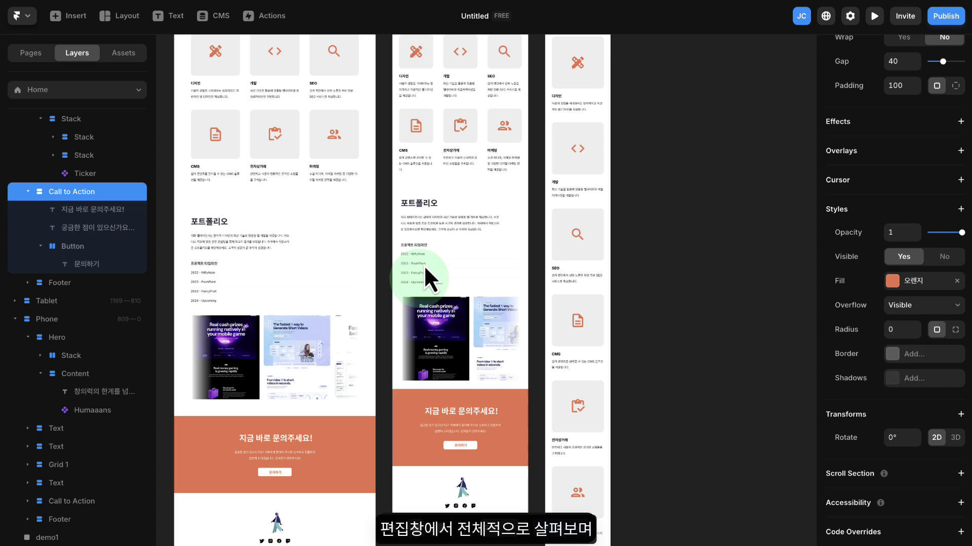
left_click_drag(456, 137, 449, 340)
scroll(424, 141, "up", 5)
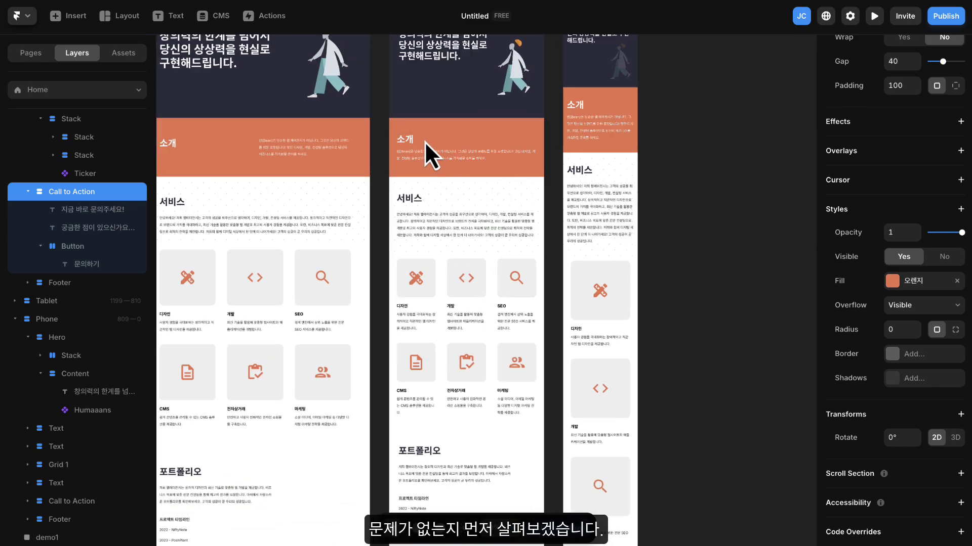
left_click_drag(423, 146, 434, 265)
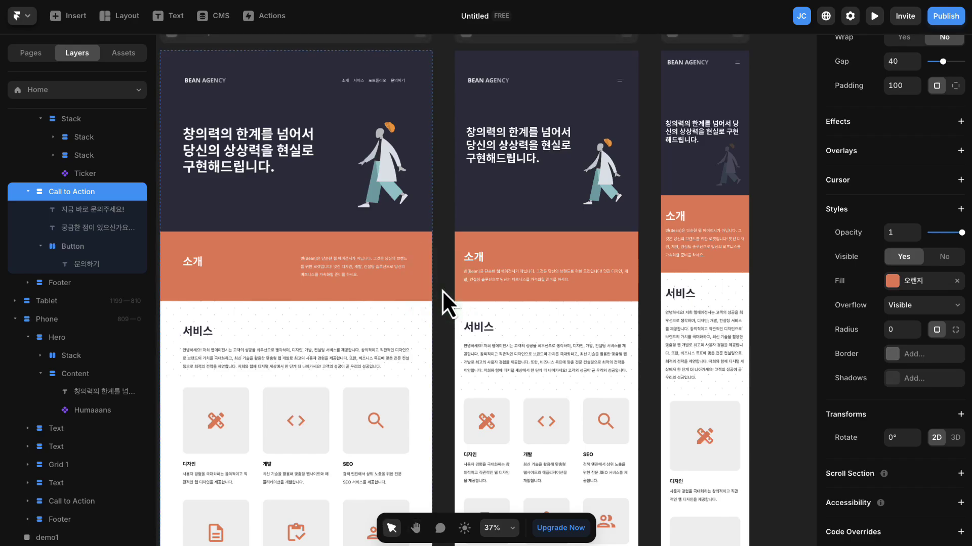
scroll(442, 285, "down", 10)
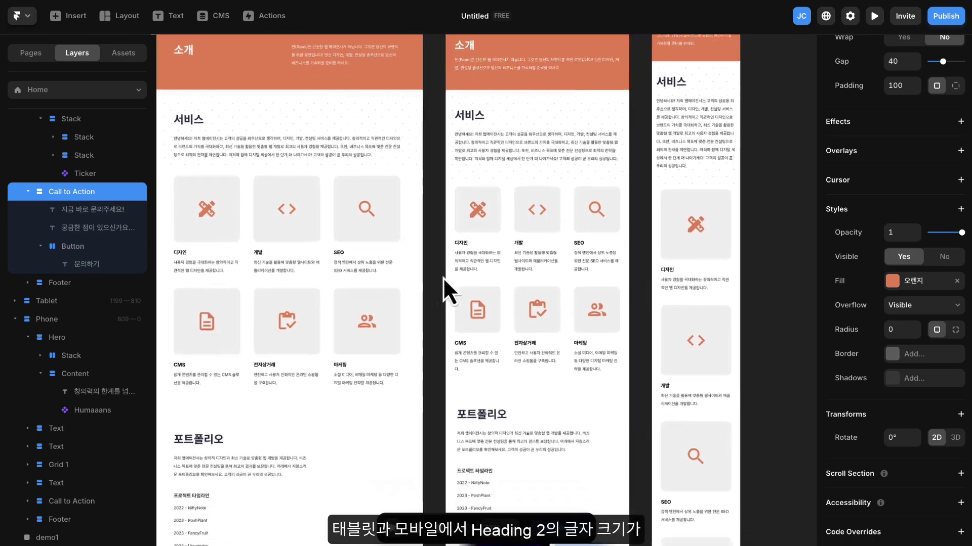
scroll(441, 269, "down", 2)
scroll(441, 268, "up", 10)
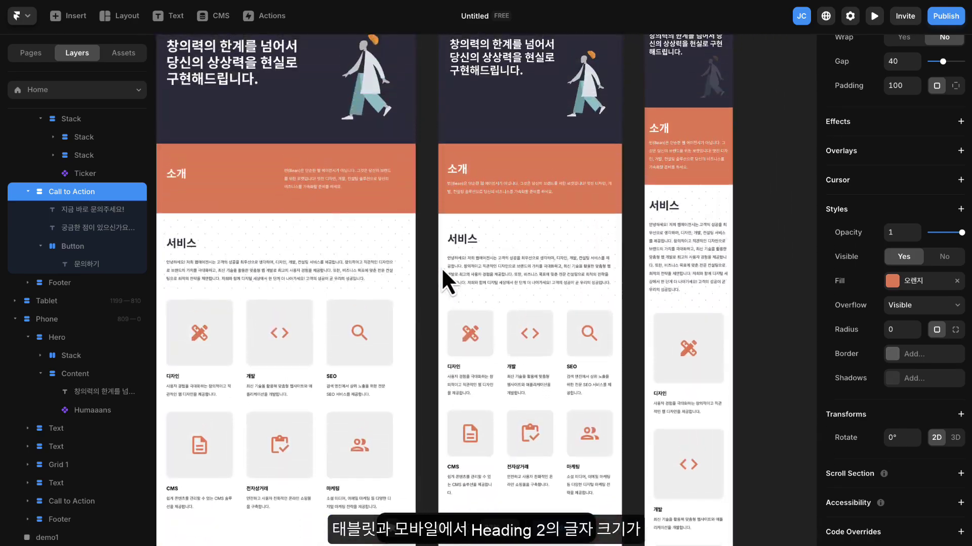
scroll(441, 267, "down", 3)
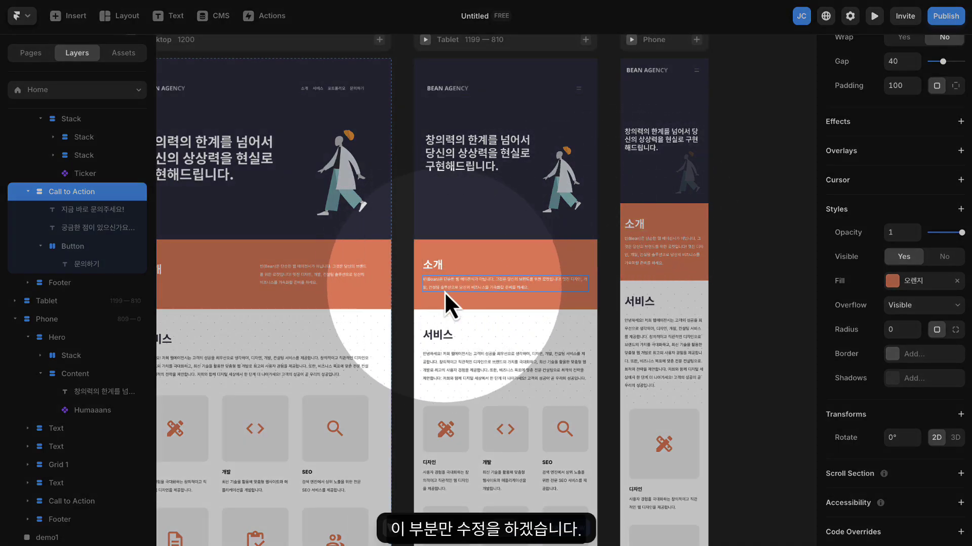
scroll(426, 335, "down", 3)
scroll(426, 335, "left", 3)
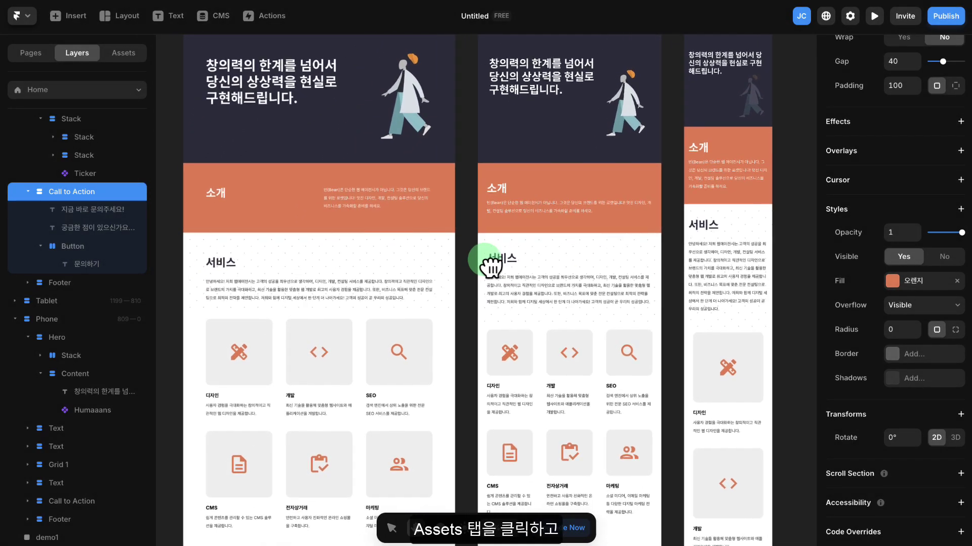
Add responsive breakpoints to the Heading 2 text style and close its settings
left_click(127, 54)
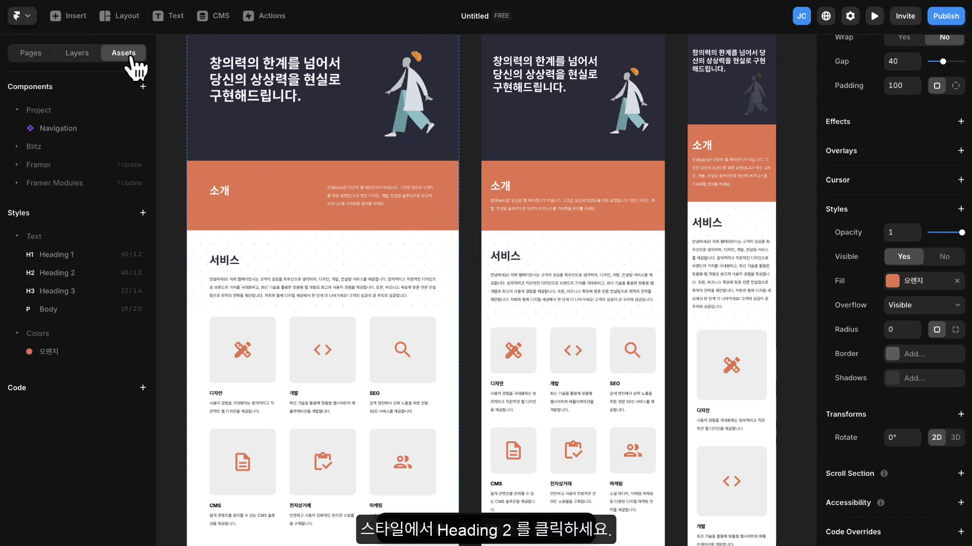
left_click(82, 276)
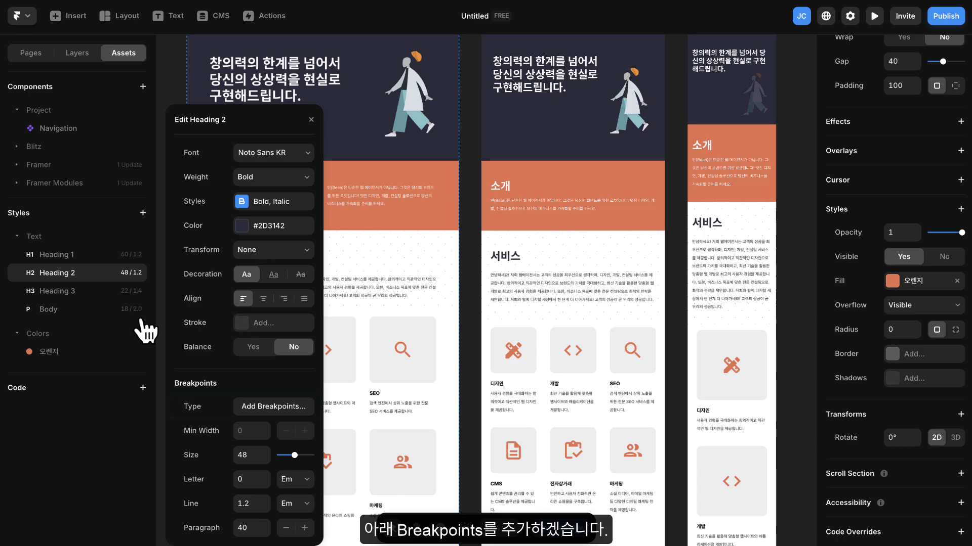
left_click(276, 408)
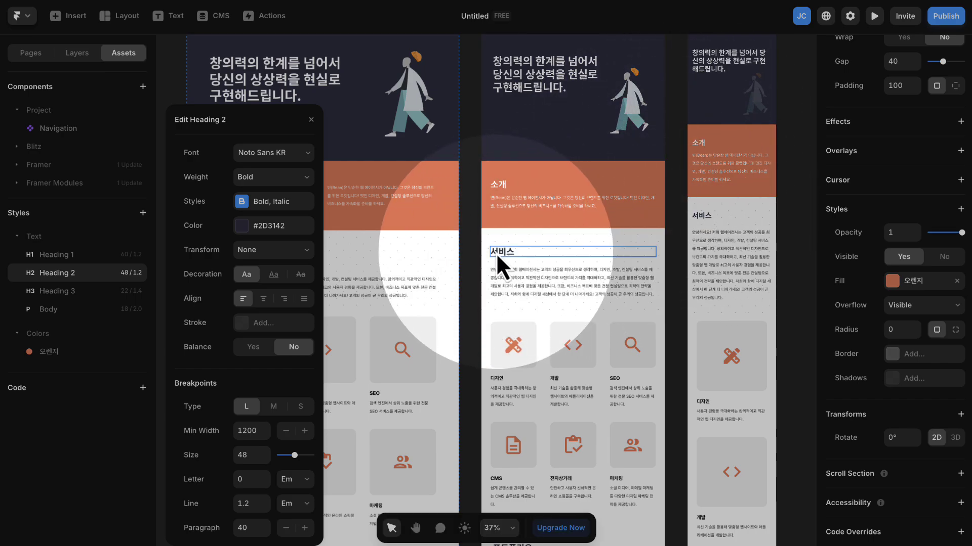
left_click(311, 120)
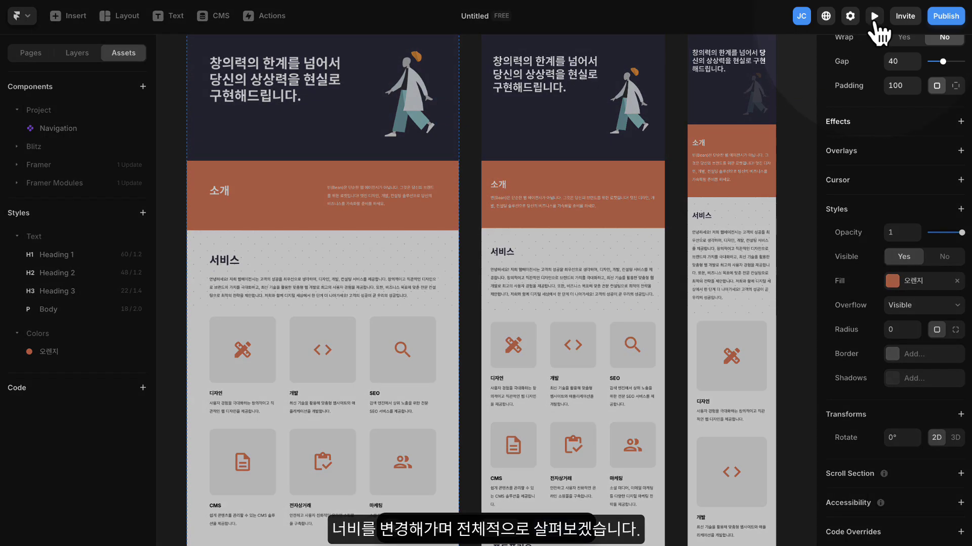
Preview the site and examine its sections at desktop width and narrowed to about 494 pixels, then widen the preview again
left_click(874, 16)
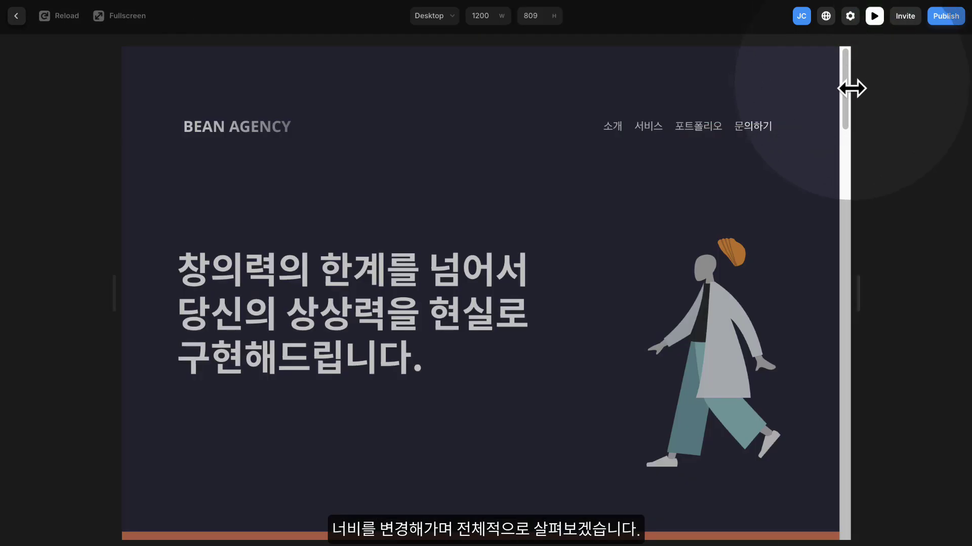
scroll(799, 263, "down", 20)
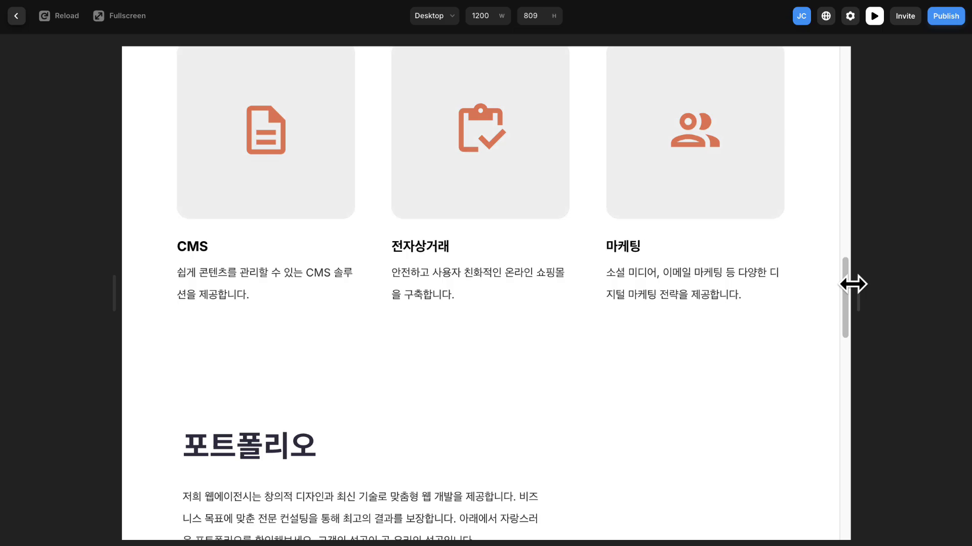
left_click_drag(853, 284, 643, 288)
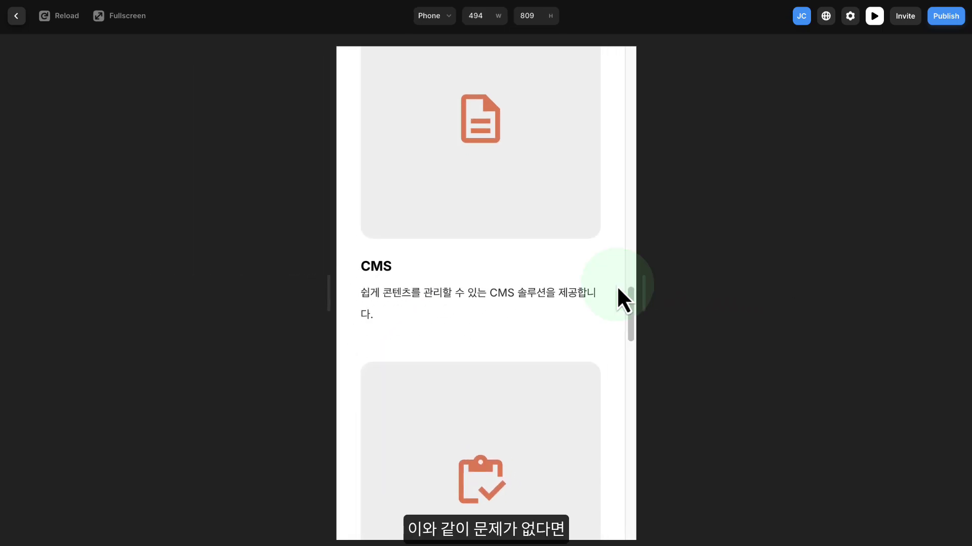
scroll(612, 293, "up", 5)
scroll(606, 291, "up", 15)
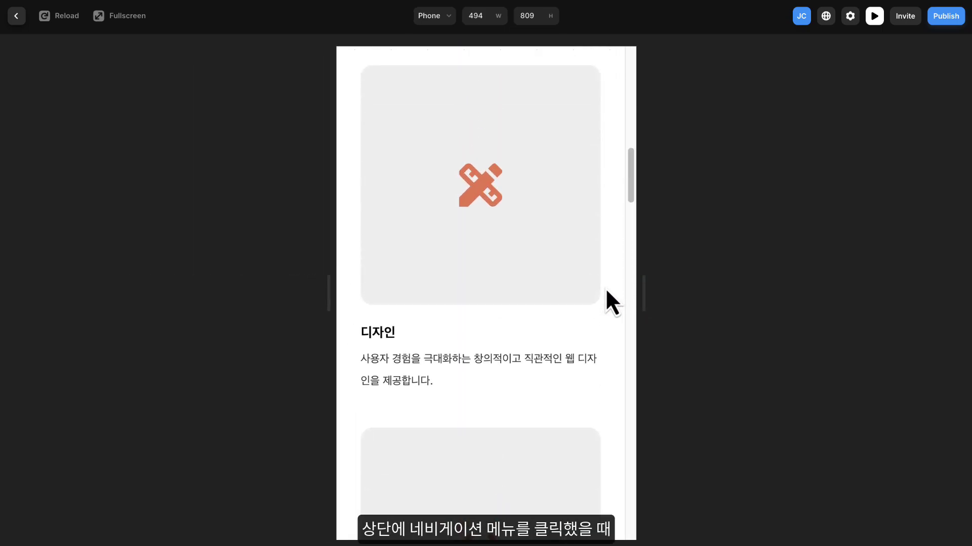
scroll(606, 293, "up", 6)
left_click_drag(643, 288, 933, 284)
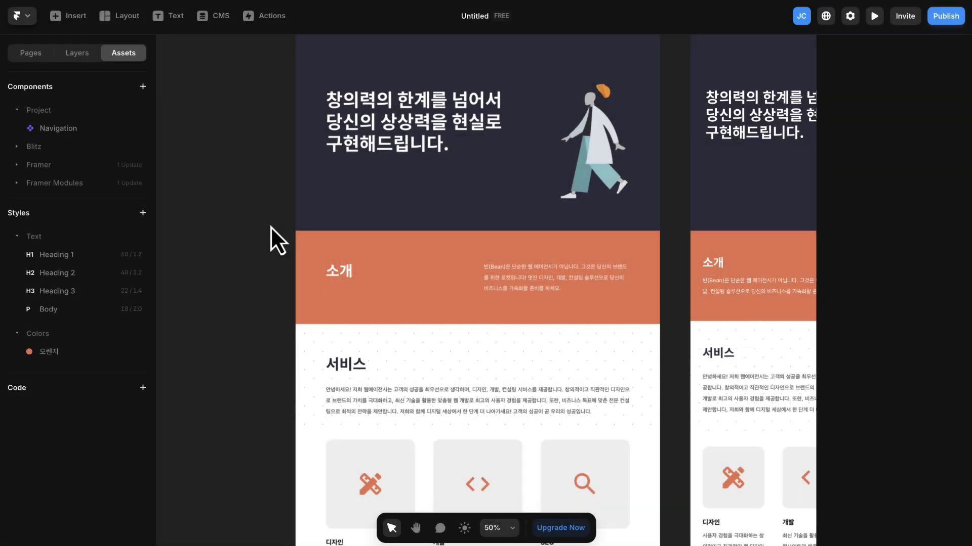
Add a scroll section named "about" to the desktop 소개 section
left_click(362, 249)
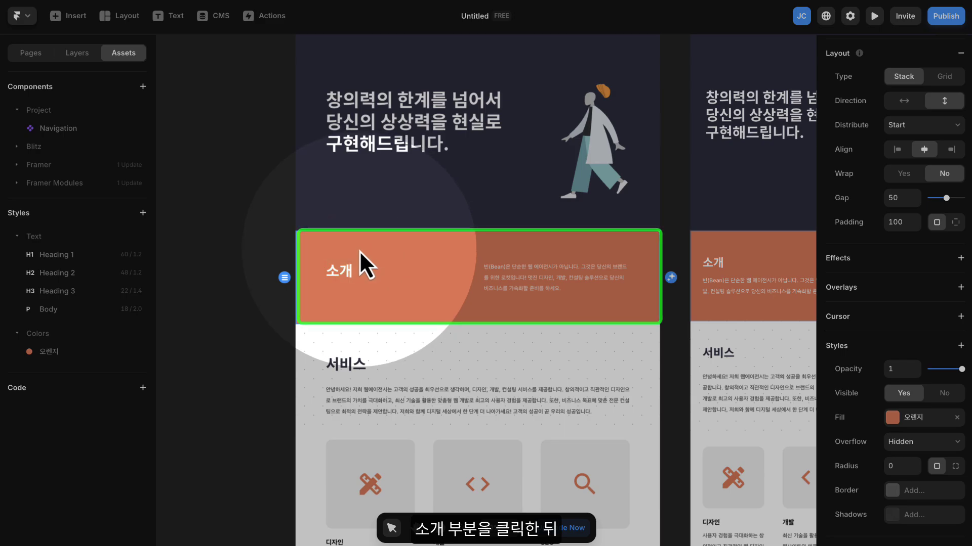
scroll(884, 310, "down", 5)
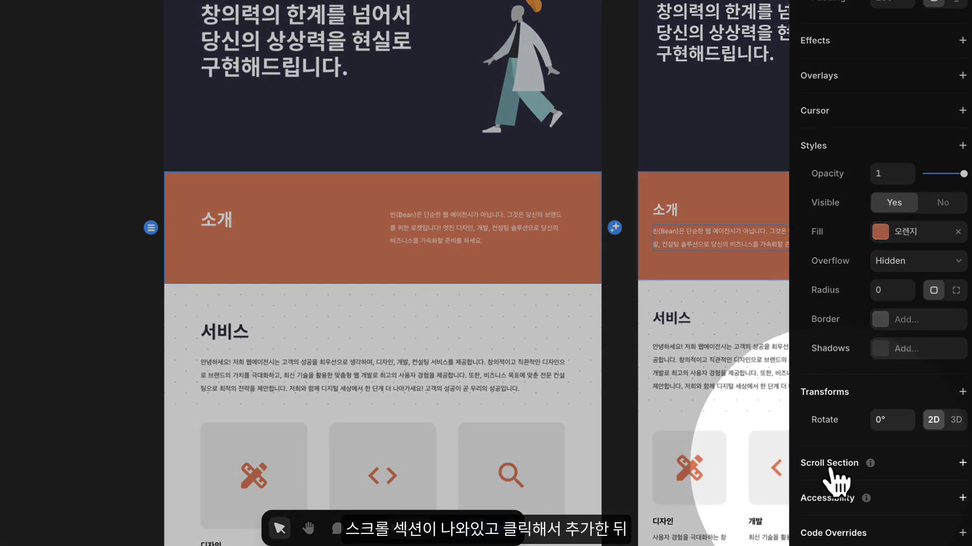
left_click(951, 466)
left_click(906, 491)
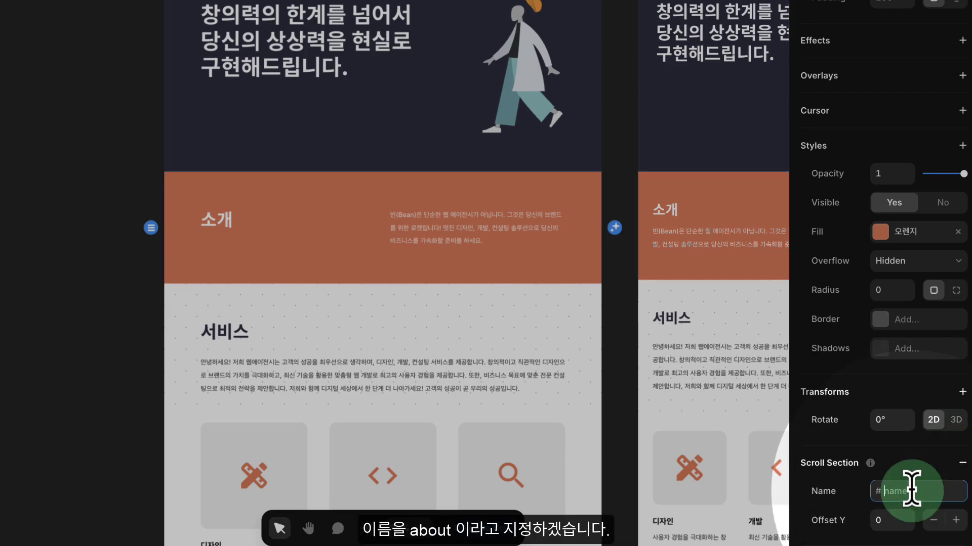
type("a")
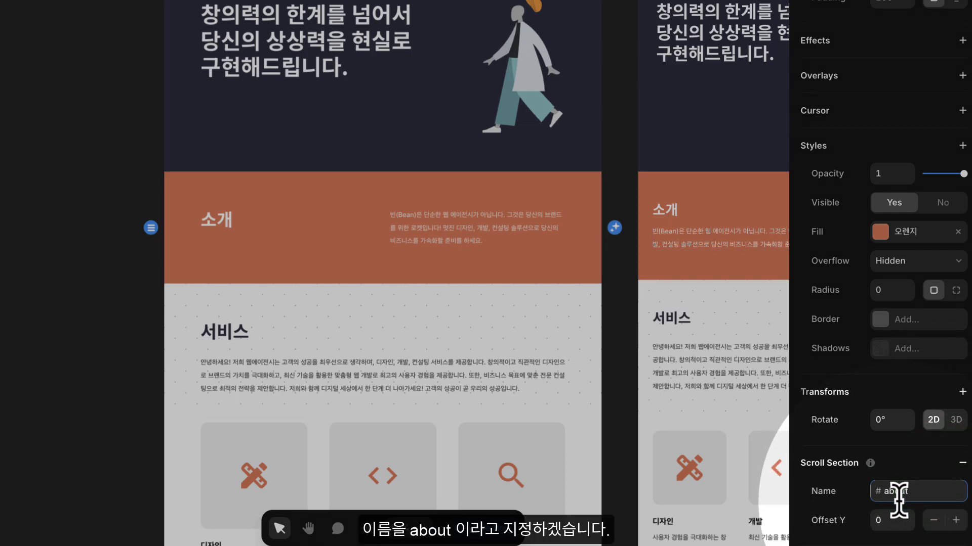
type("bout")
left_click(864, 502)
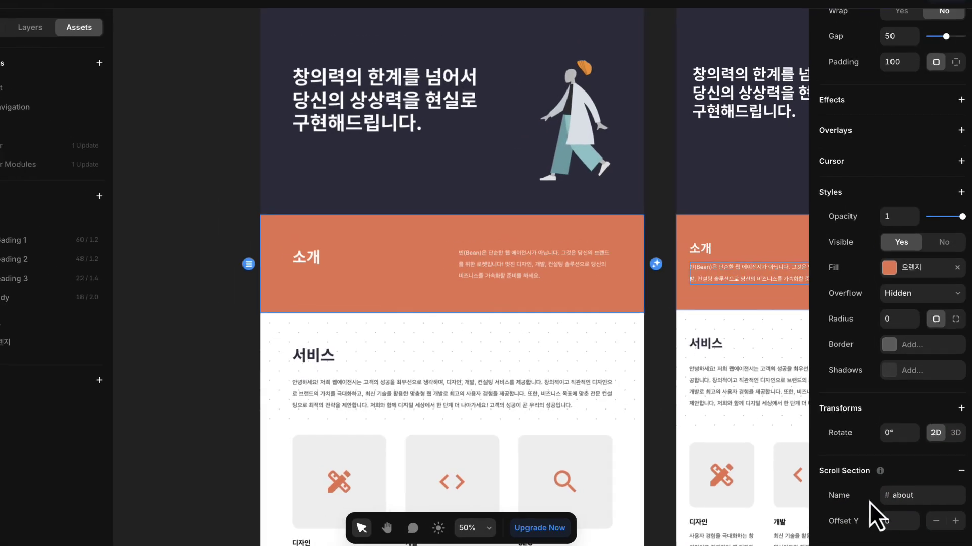
scroll(622, 362, "down", 5)
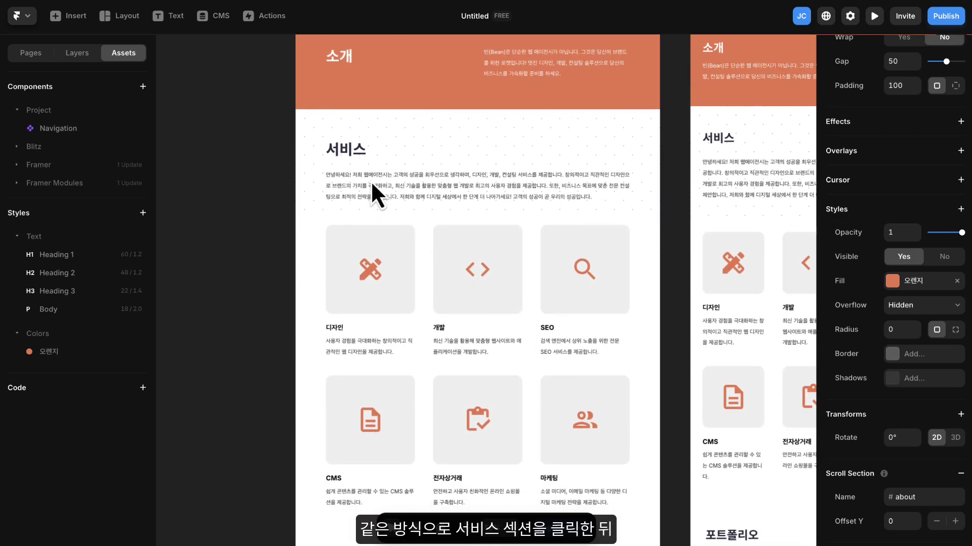
Add a scroll section named "service" to the desktop 서비스 section
left_click(310, 133)
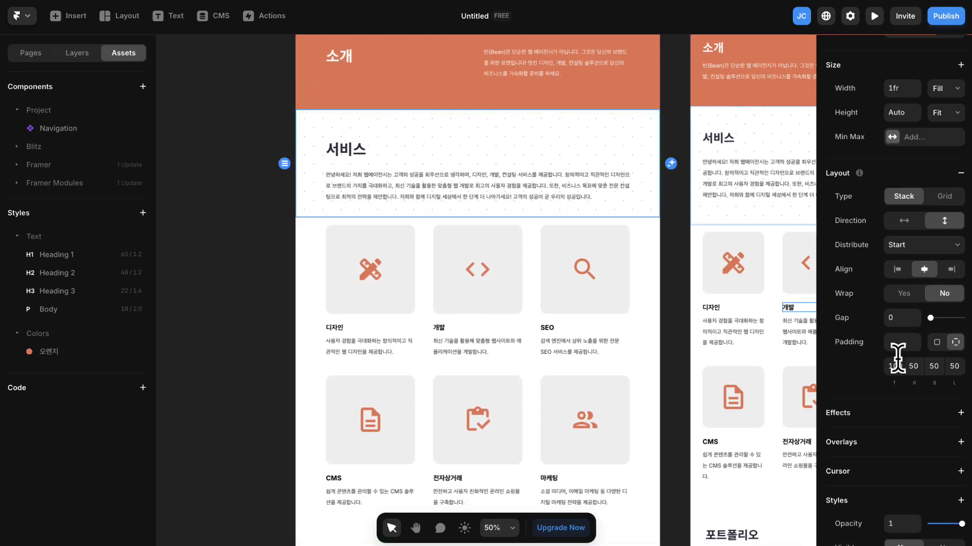
scroll(897, 357, "down", 6)
left_click(905, 478)
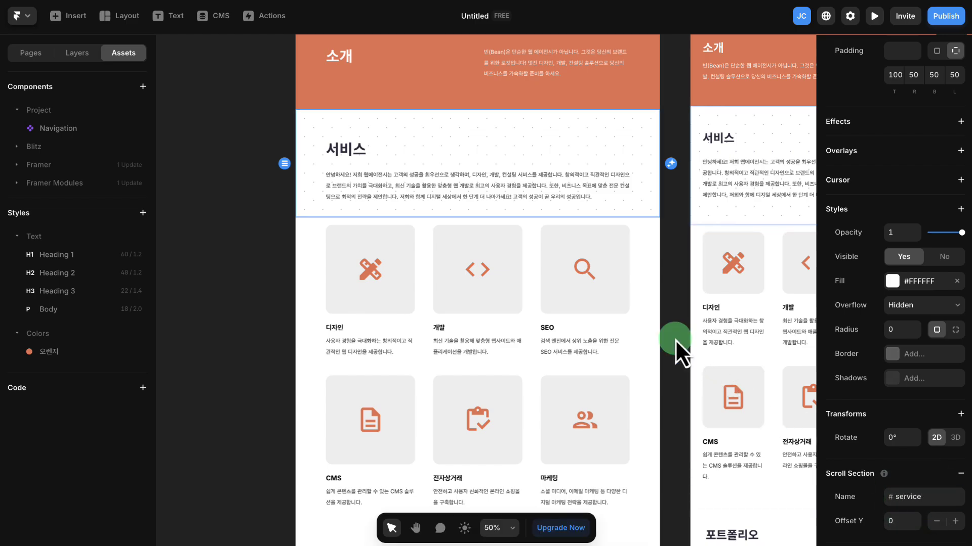
Add a scroll section named "portfolio" to the desktop 포트폴리오 section
scroll(673, 344, "down", 8)
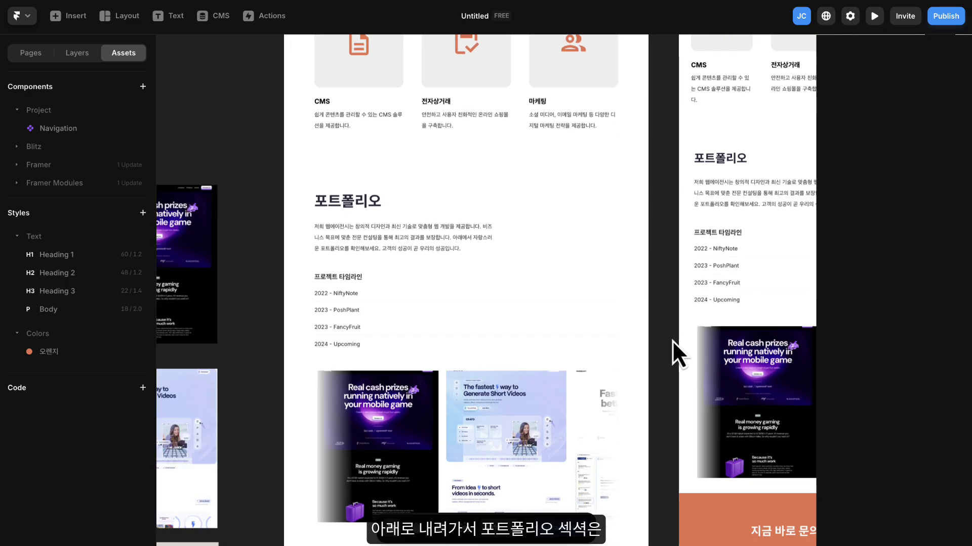
left_click(630, 219)
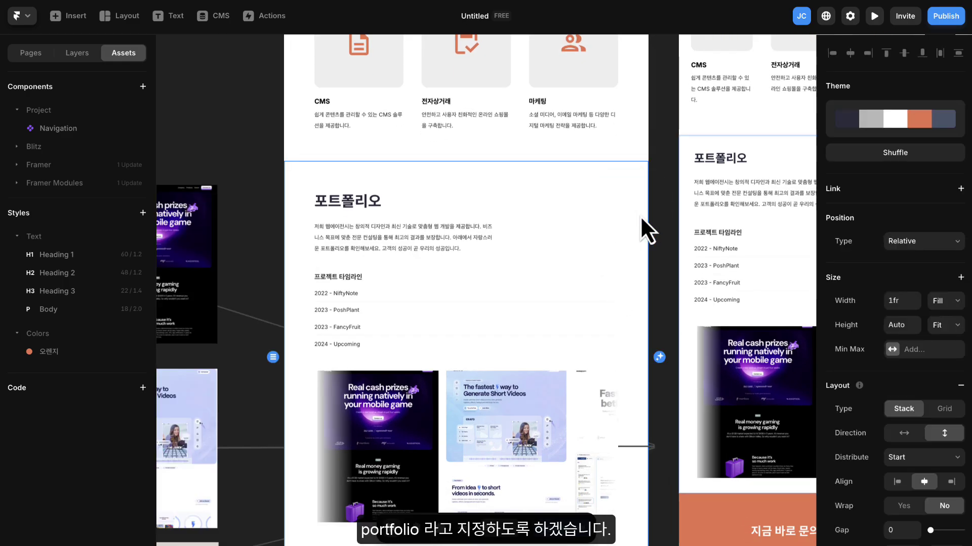
scroll(896, 443, "down", 9)
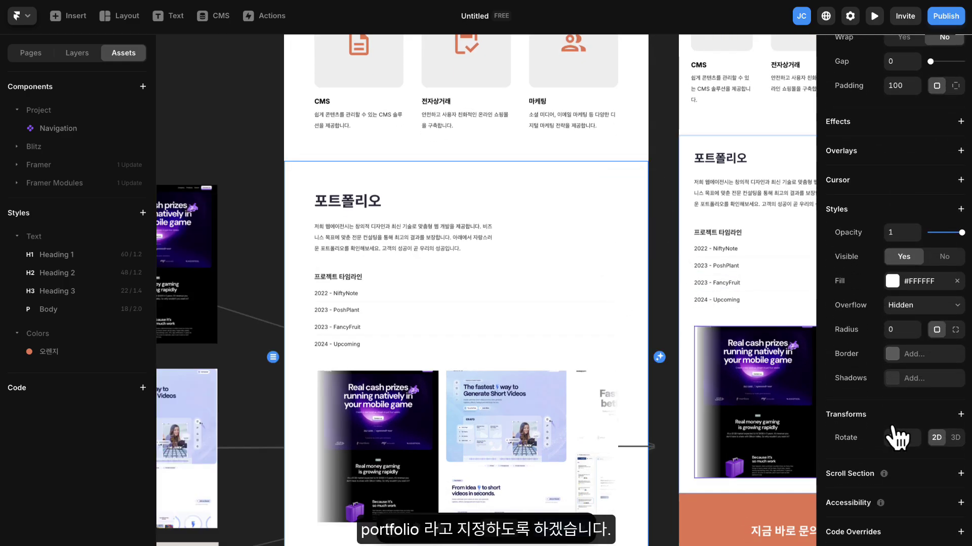
left_click(897, 473)
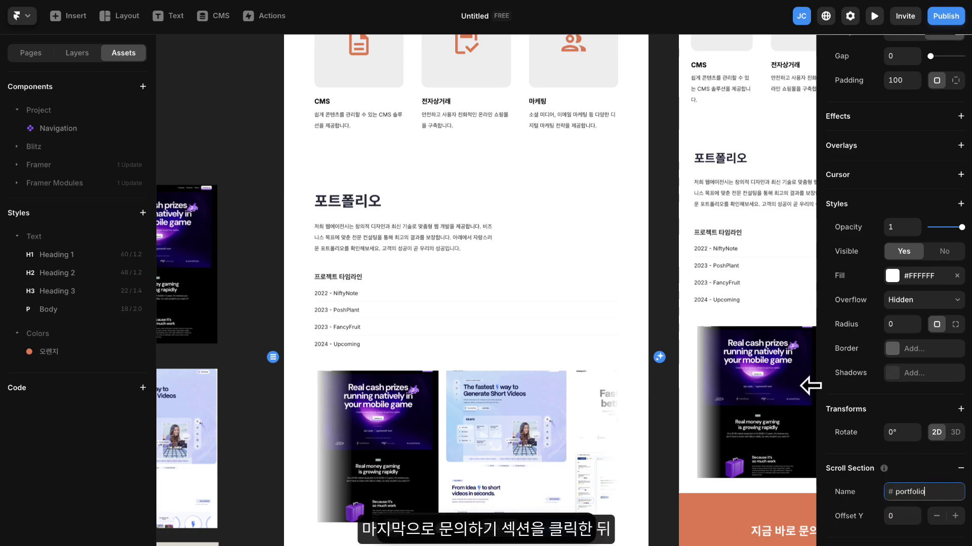
Add a scroll section named "contact" to the orange desktop contact section headed 지금 바로 문의주세요!
left_click(662, 310)
scroll(662, 311, "down", 10)
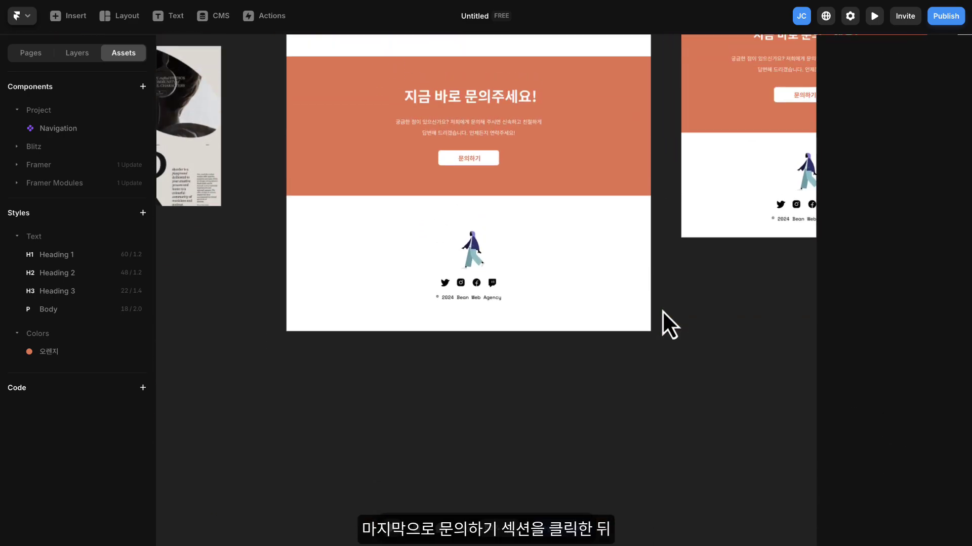
scroll(661, 311, "up", 3)
left_click(621, 283)
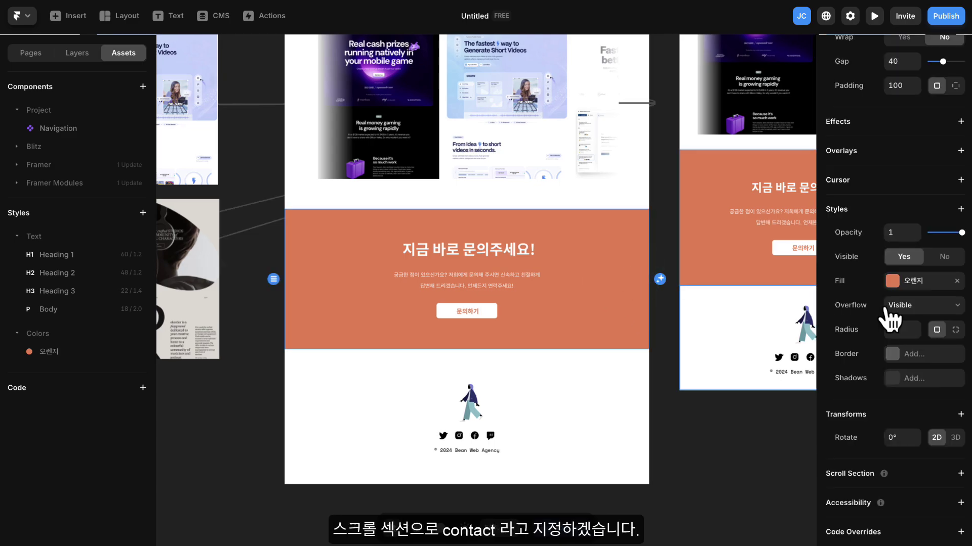
left_click(909, 480)
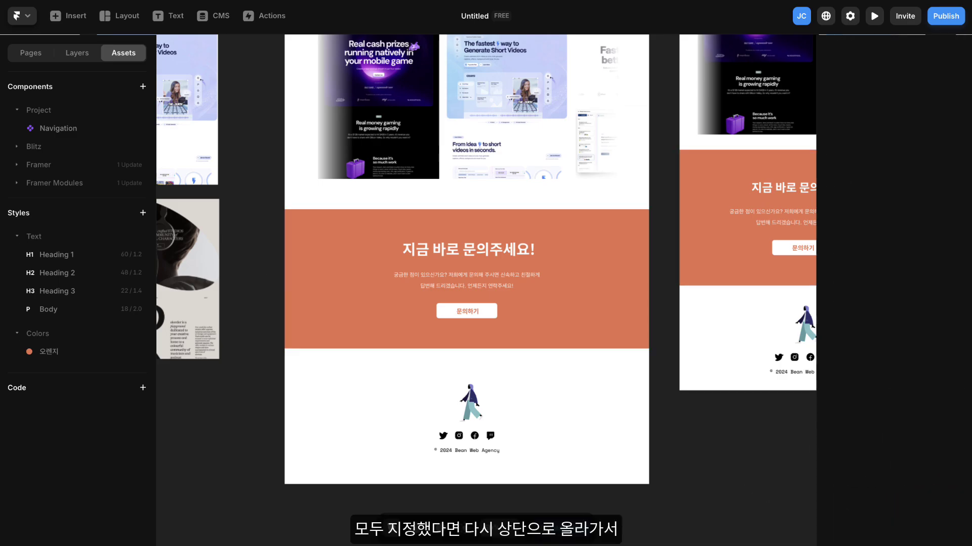
Open the Navigation component in the desktop hero for editing
scroll(242, 166, "up", 15)
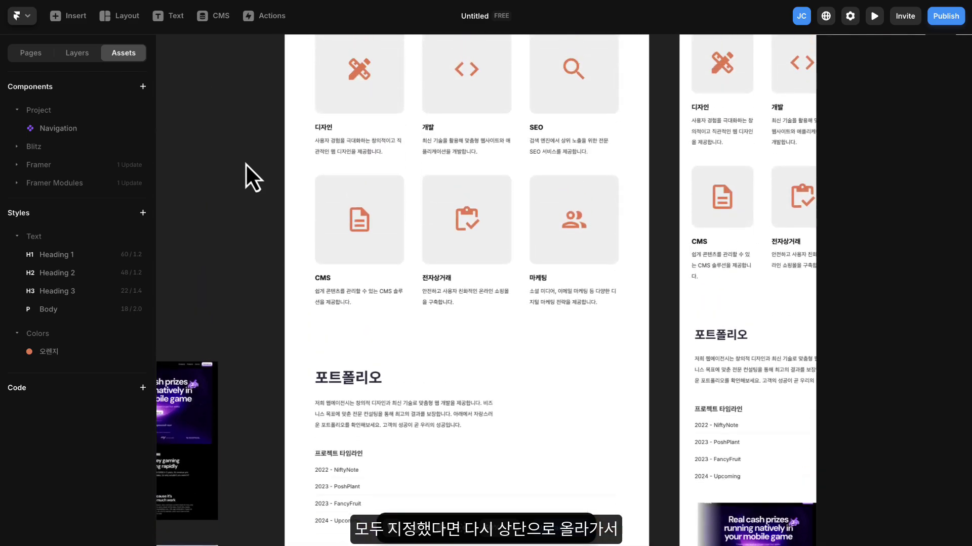
scroll(247, 162, "up", 6)
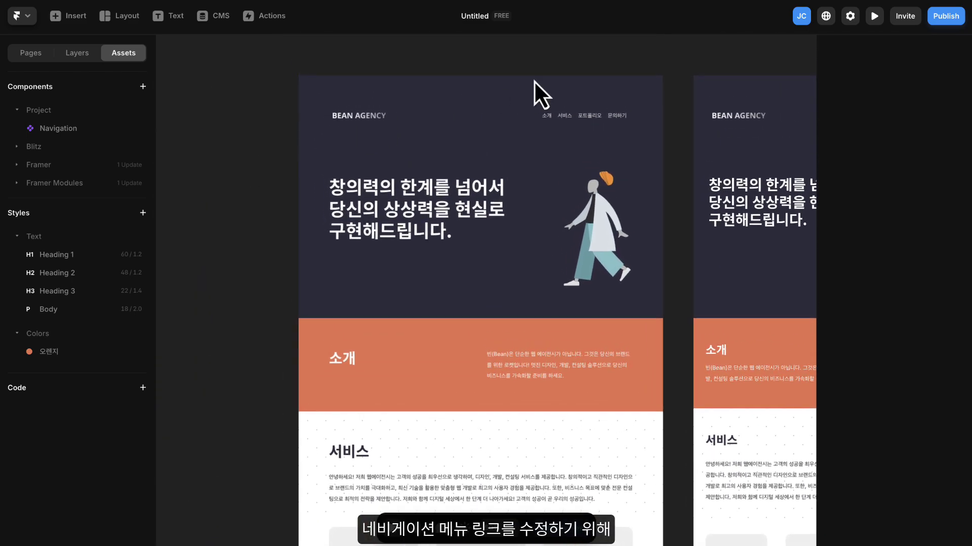
left_click(513, 117)
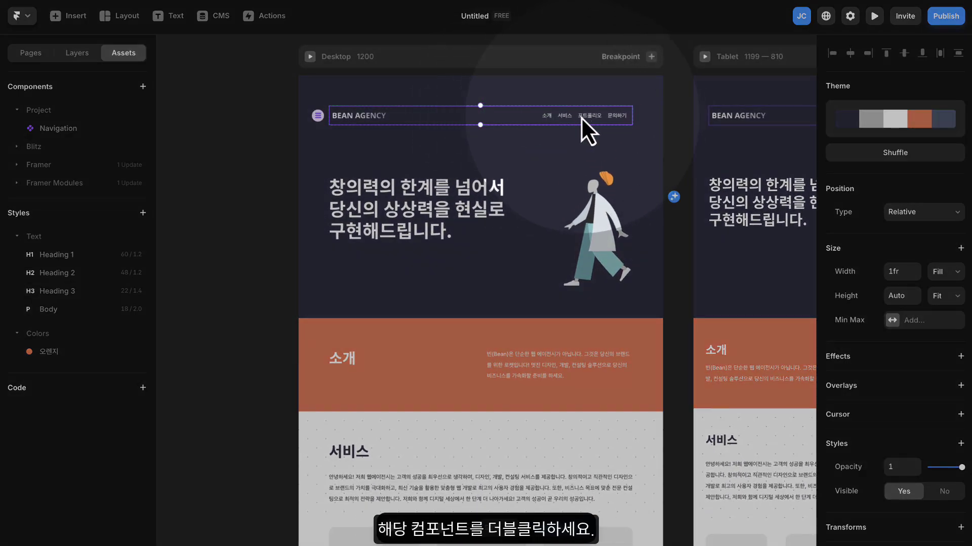
double_click(419, 119)
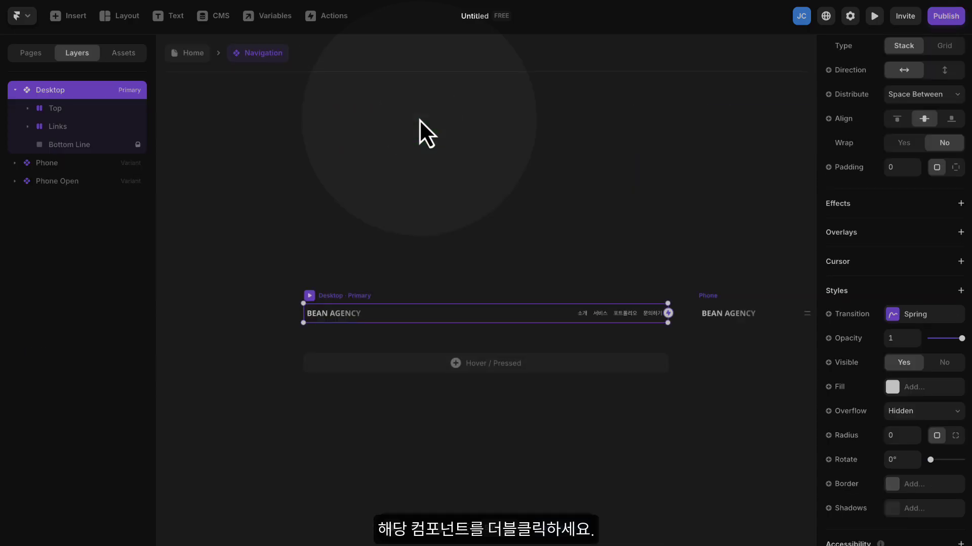
Link the 소개 menu text in the desktop variant to the Home page's #about section with Smooth scrolling
scroll(553, 303, "up", 5)
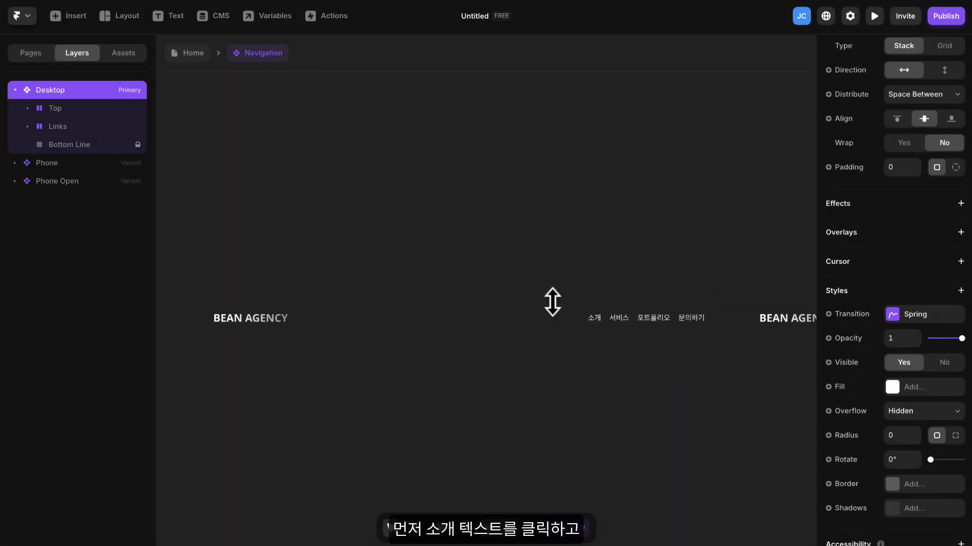
left_click(551, 291)
left_click(580, 285)
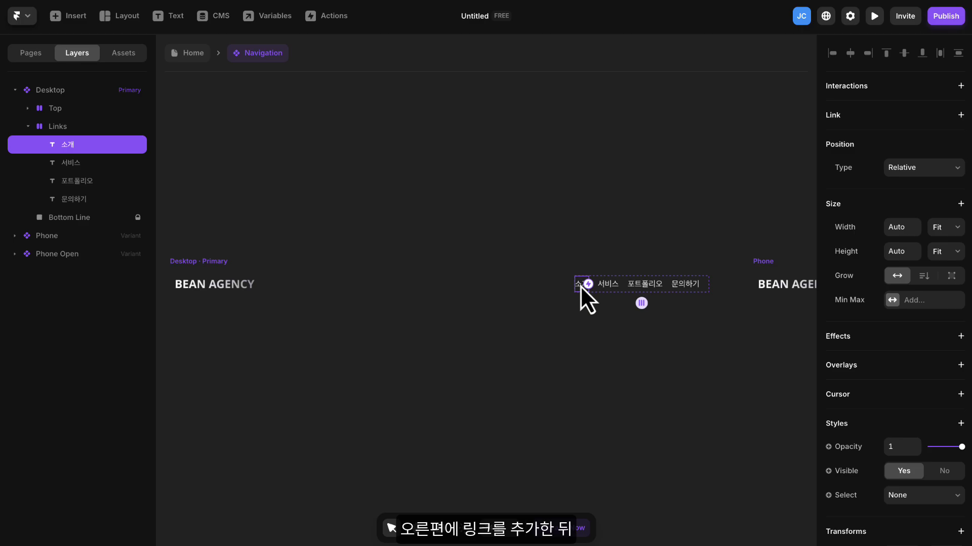
left_click(883, 114)
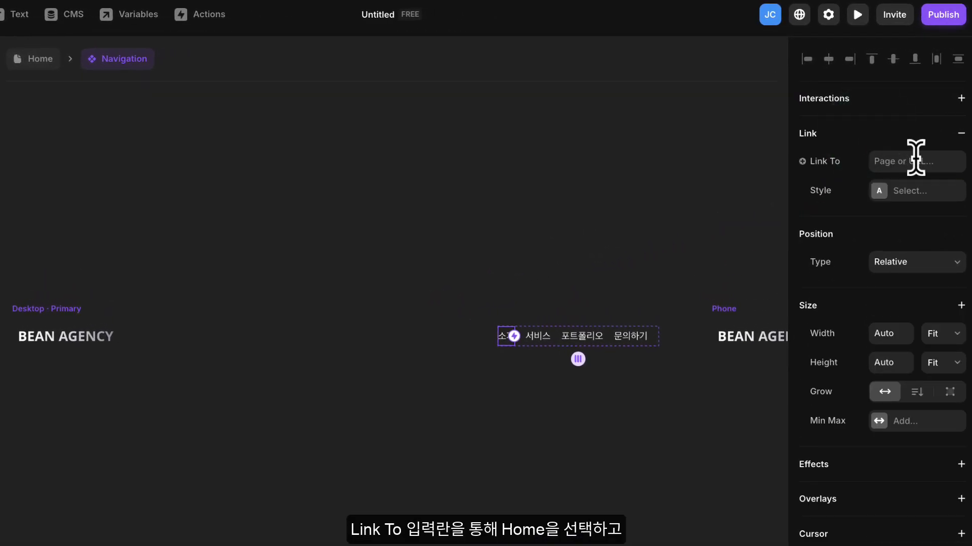
left_click(915, 158)
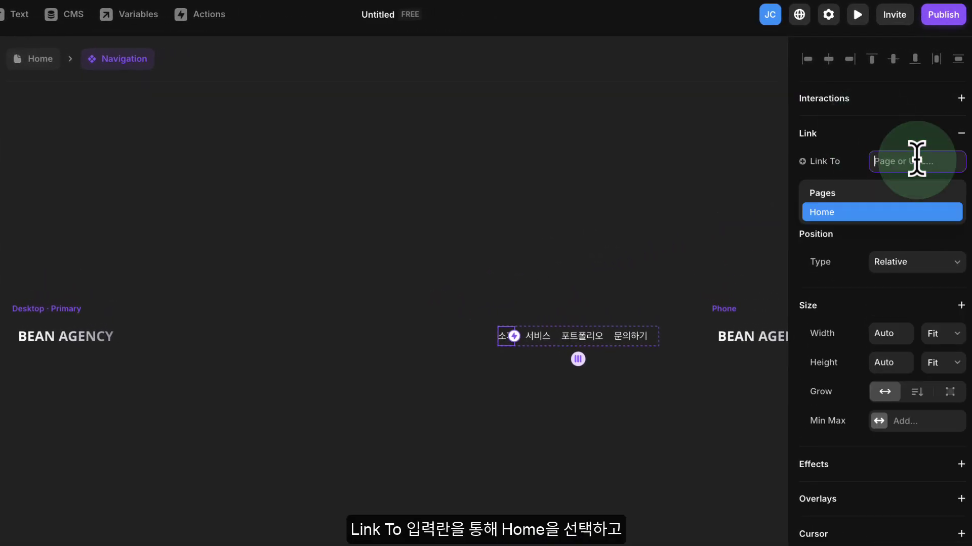
left_click(830, 213)
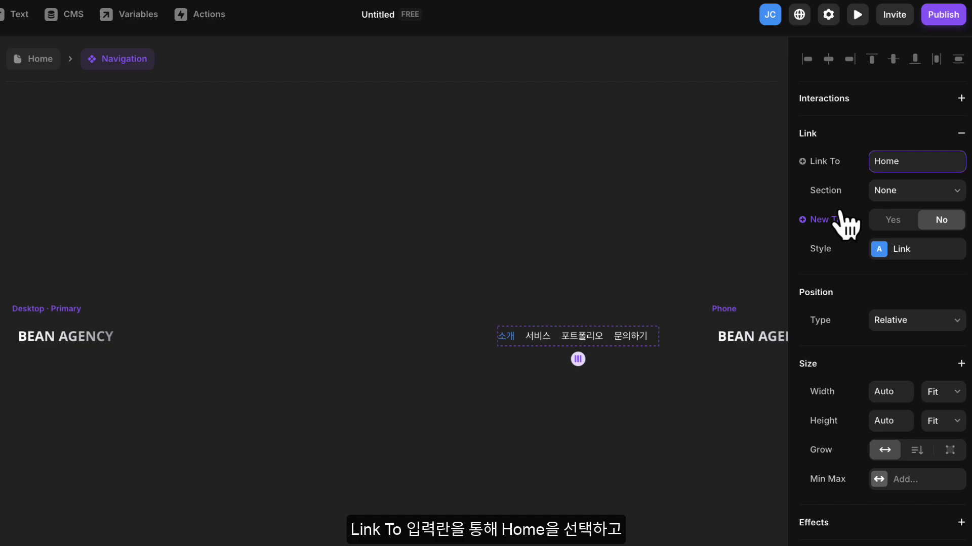
left_click(887, 191)
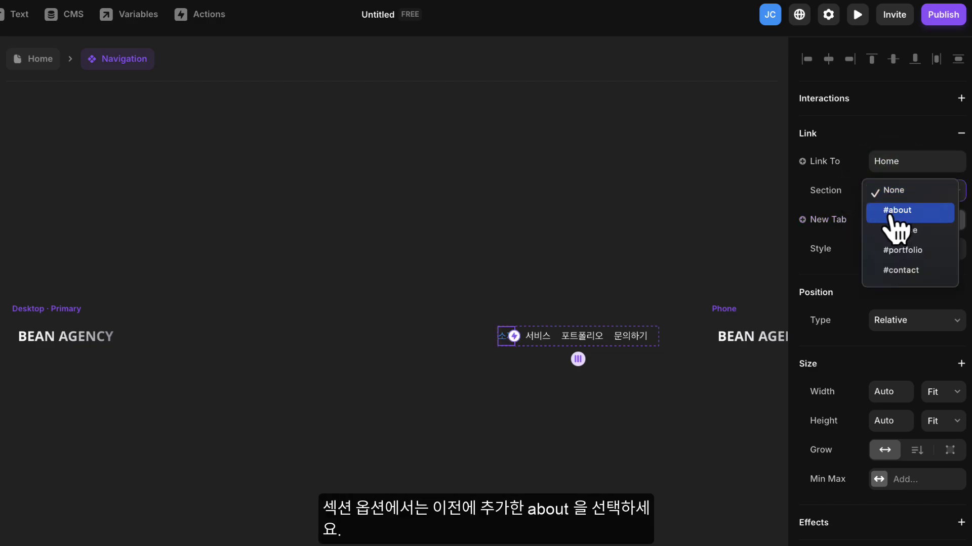
left_click(903, 213)
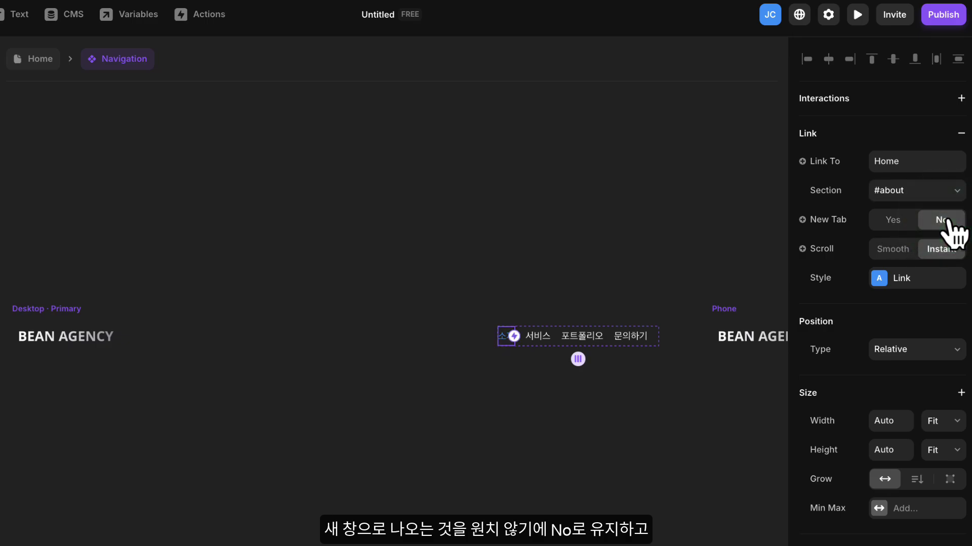
left_click(894, 250)
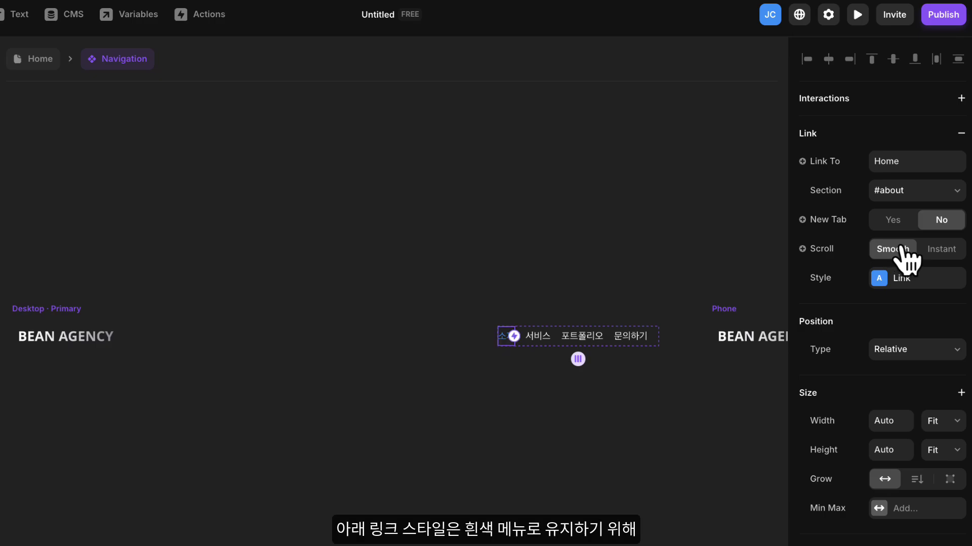
Create a new link style for the 소개 link and set its default color to #FFFFFF
left_click(901, 279)
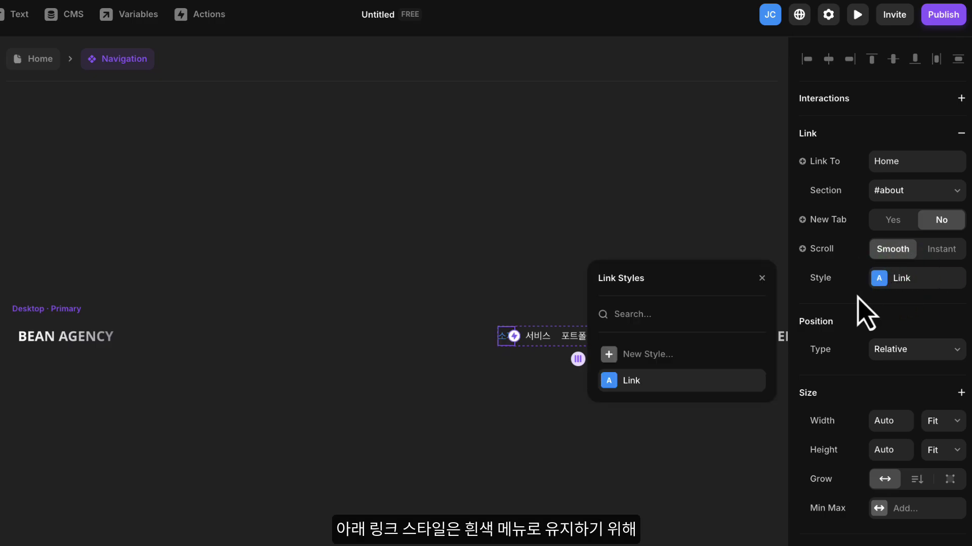
left_click(654, 356)
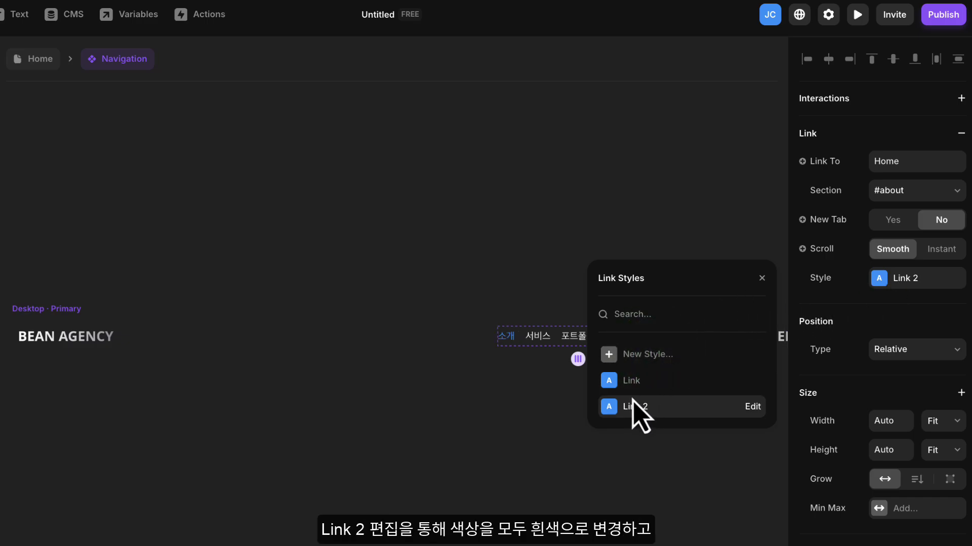
left_click(752, 406)
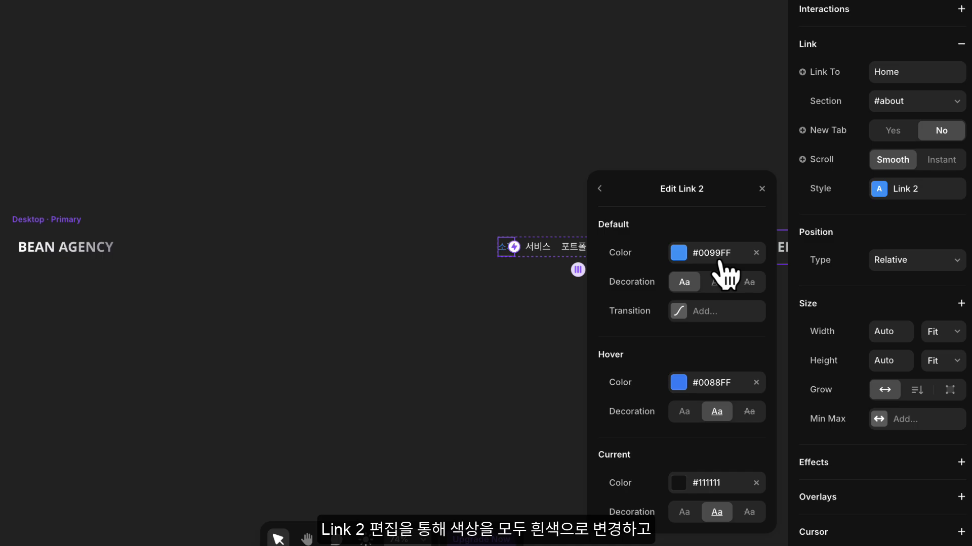
left_click(662, 252)
left_click_drag(698, 278, 599, 208)
left_click(599, 188)
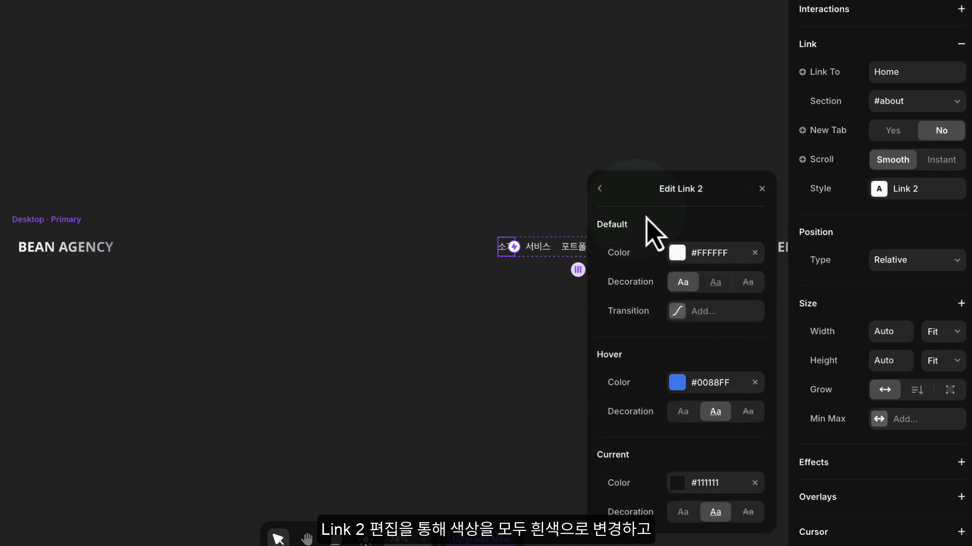
Set the Hover and Current colors of the Link 2 style to #FFFFFF
left_click(678, 383)
left_click_drag(661, 289, 590, 217)
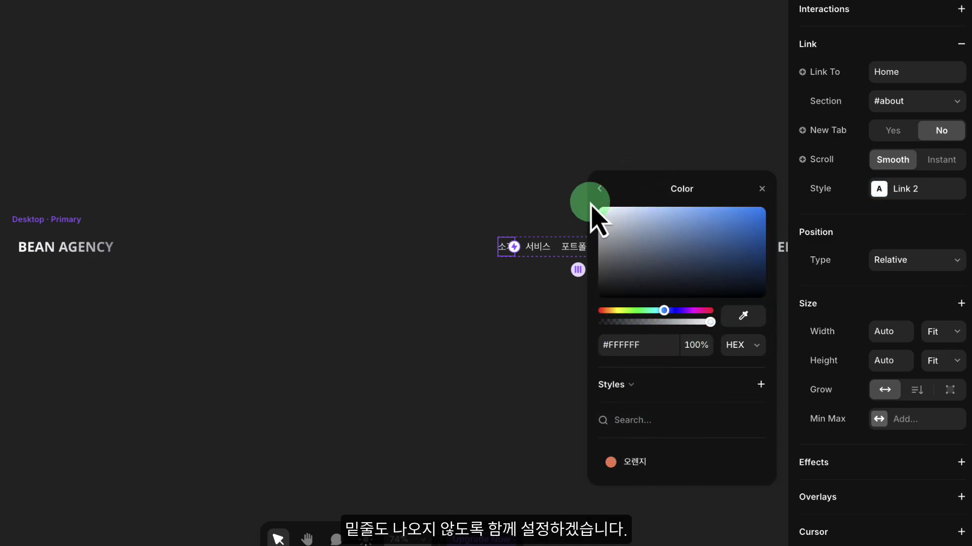
left_click(600, 189)
left_click(680, 483)
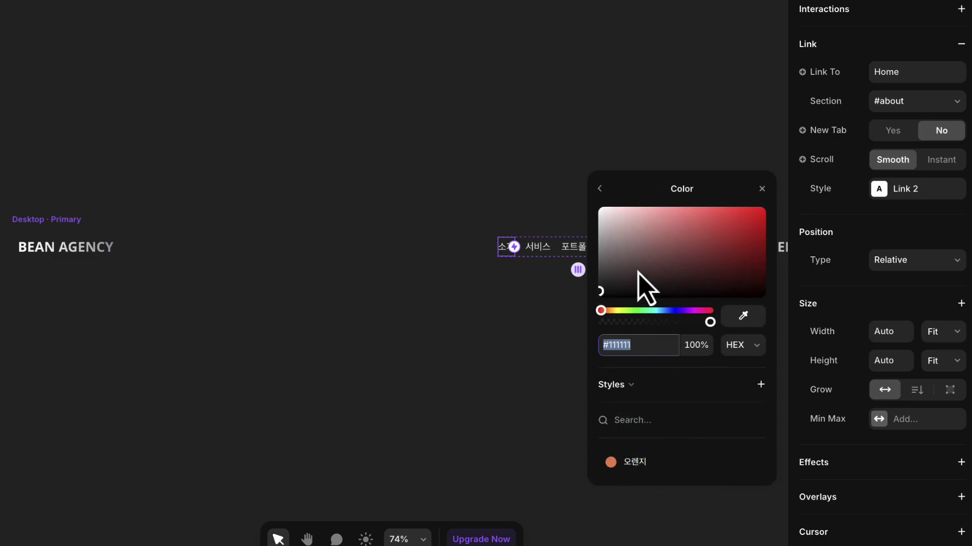
left_click_drag(642, 282, 597, 210)
left_click(599, 189)
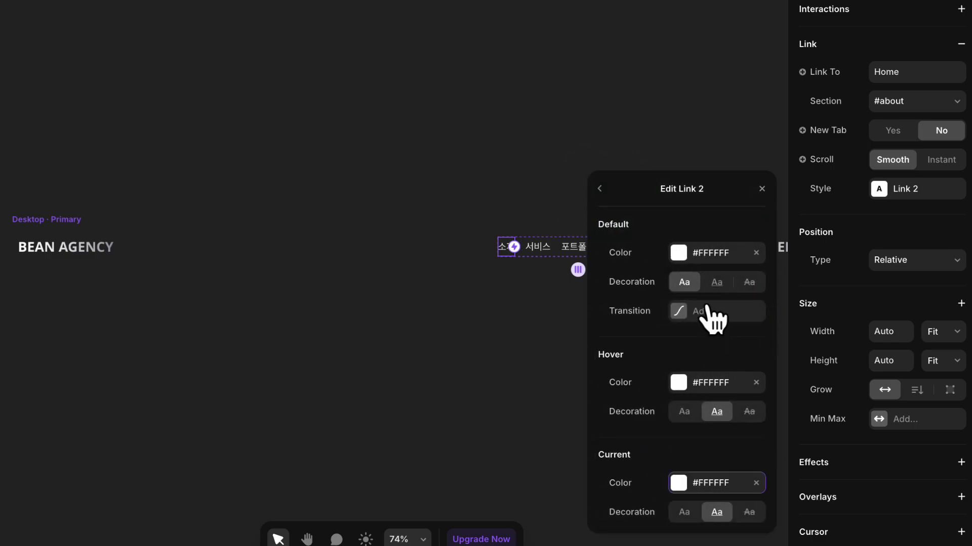
Remove the underline from the Hover and Current states of Link 2 and close the style settings
left_click(684, 410)
left_click(680, 512)
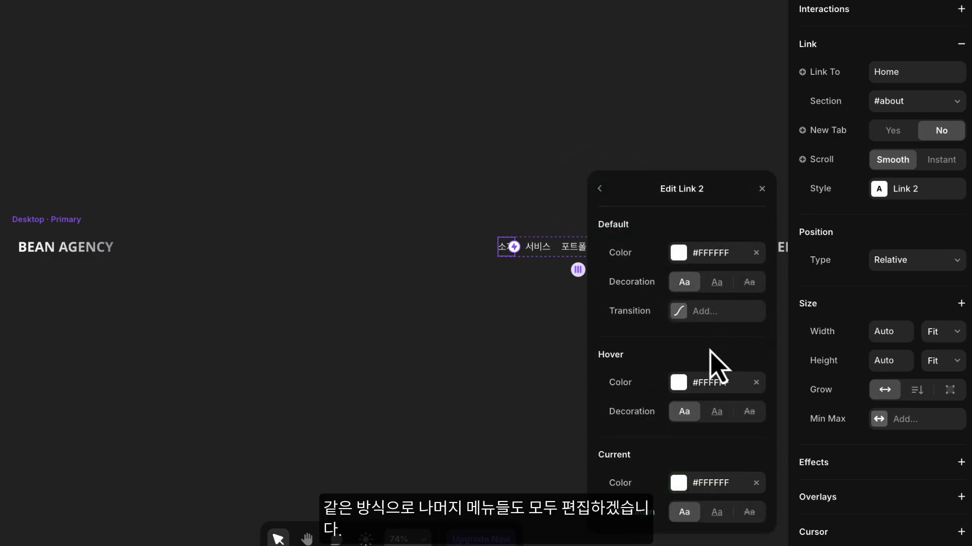
left_click(762, 189)
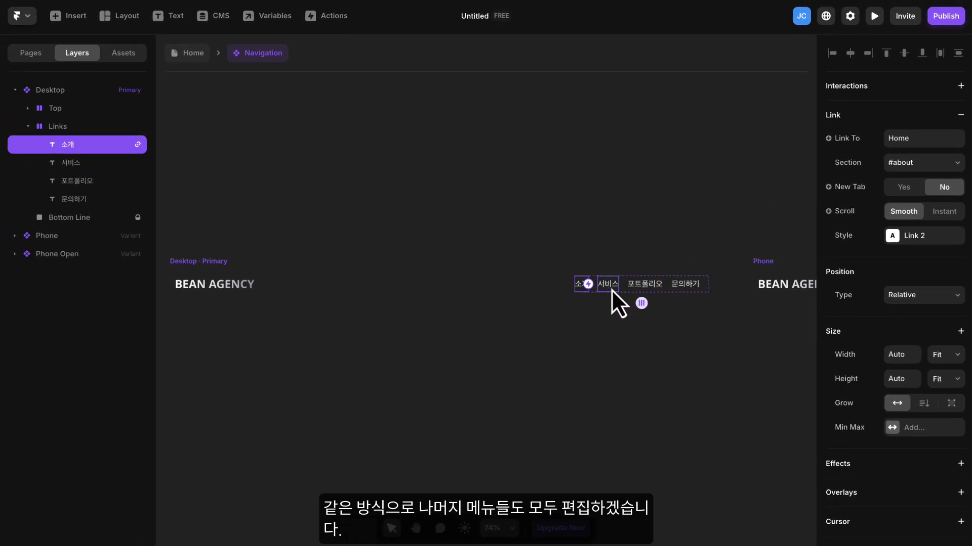
Link the 서비스 menu text to the Home page's #service section and apply the white Link 2 style
left_click(612, 287)
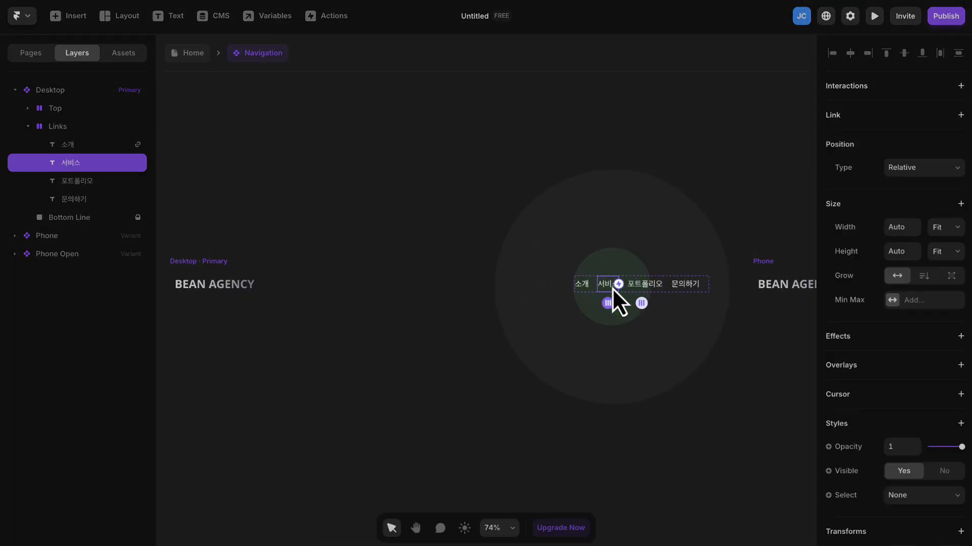
left_click(961, 114)
left_click(889, 137)
left_click(906, 157)
left_click(909, 163)
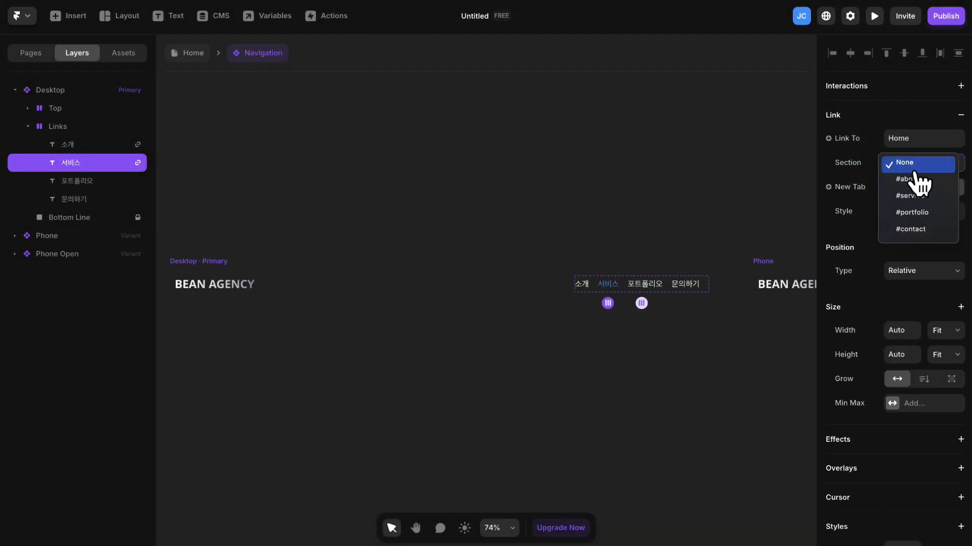
left_click(920, 194)
left_click(909, 235)
left_click(684, 351)
Link the 포트폴리오 menu text to its section on the Home page, and return to the Home page canvas
left_click(639, 285)
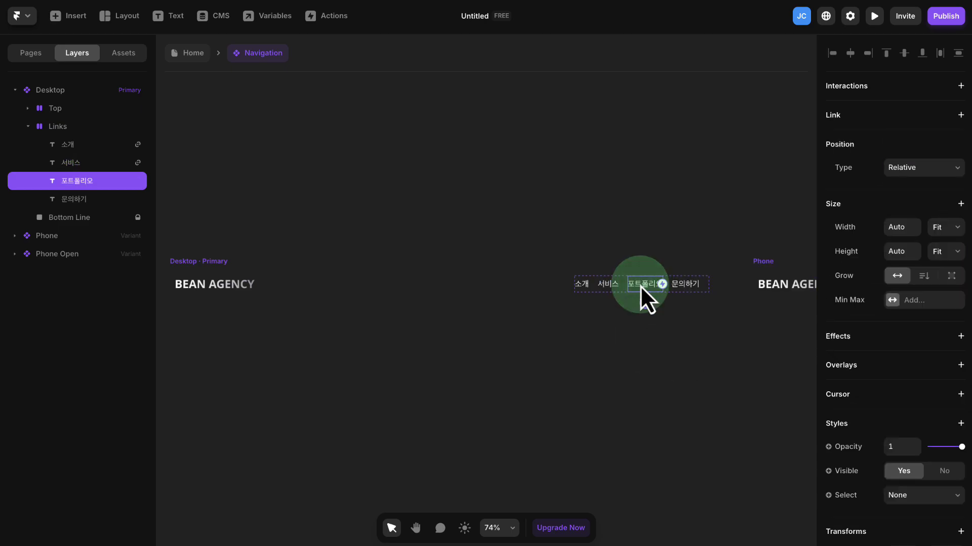
left_click(902, 127)
left_click(906, 138)
left_click(905, 177)
left_click(910, 161)
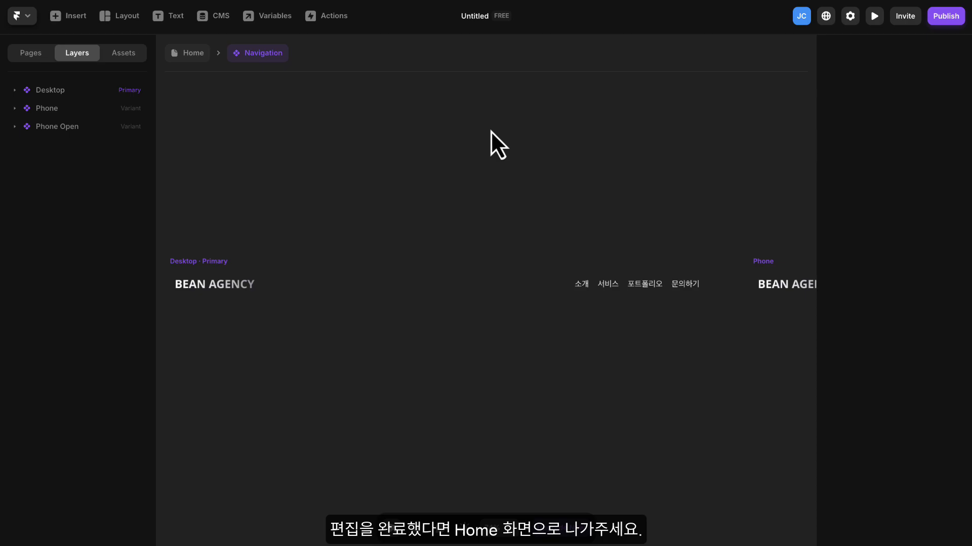
left_click(197, 58)
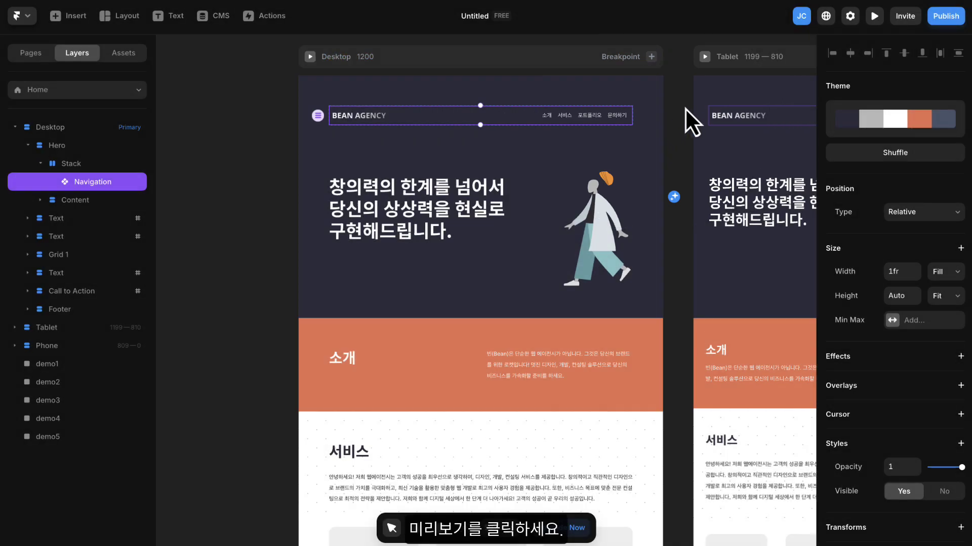
Preview the page at desktop width, test the 소개 menu link, and return to the page's top
left_click(874, 17)
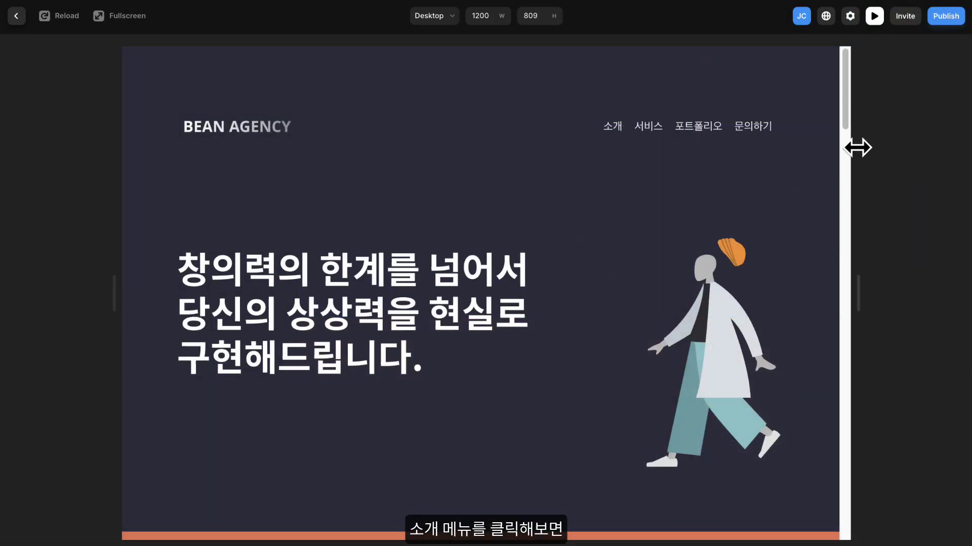
left_click(613, 127)
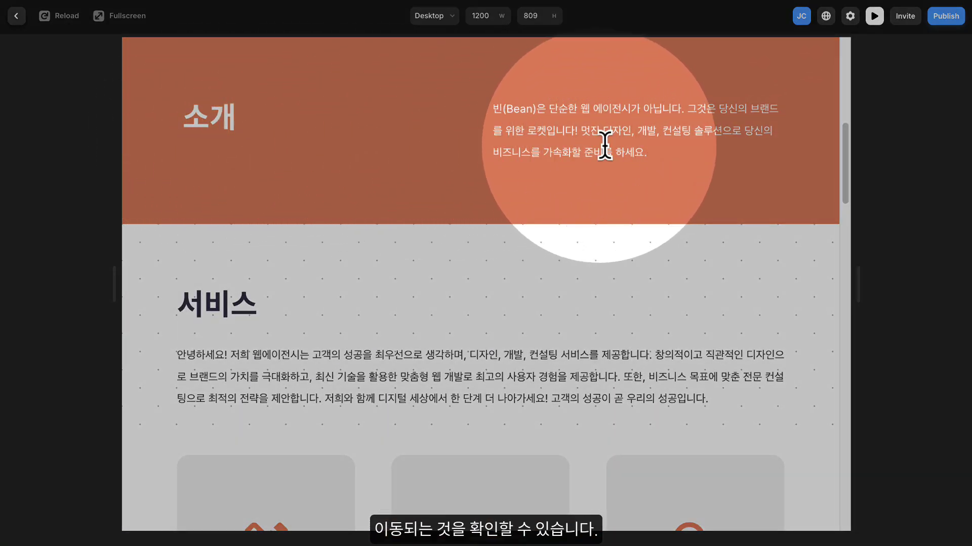
scroll(725, 150, "up", 4)
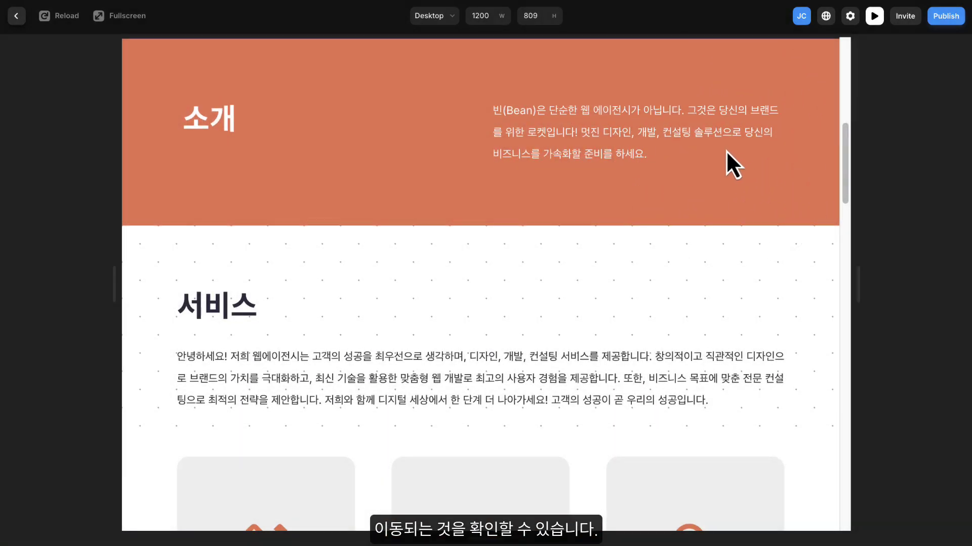
scroll(725, 150, "up", 5)
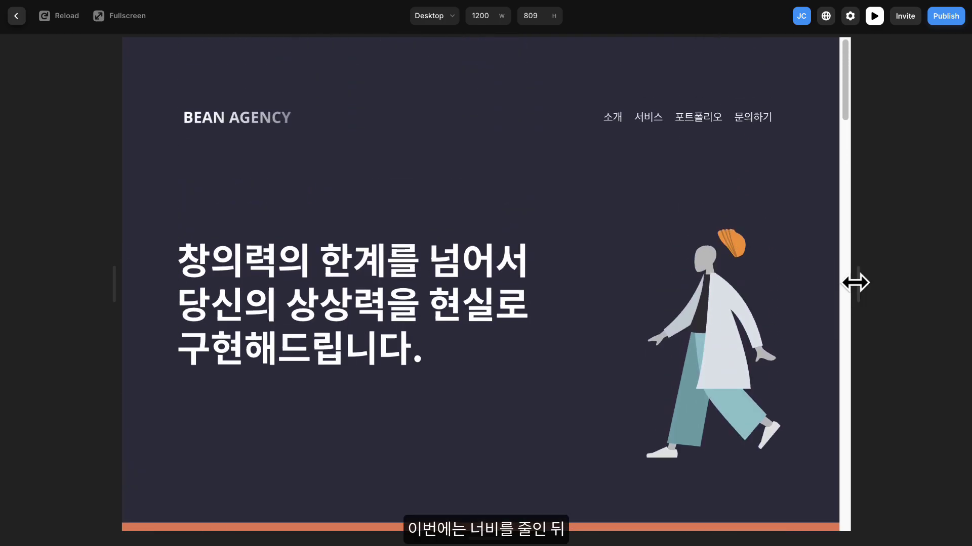
Test the 서비스 link in the collapsed menu at the 810 tablet width, and check the page at the 580 phone width
left_click_drag(855, 282, 739, 284)
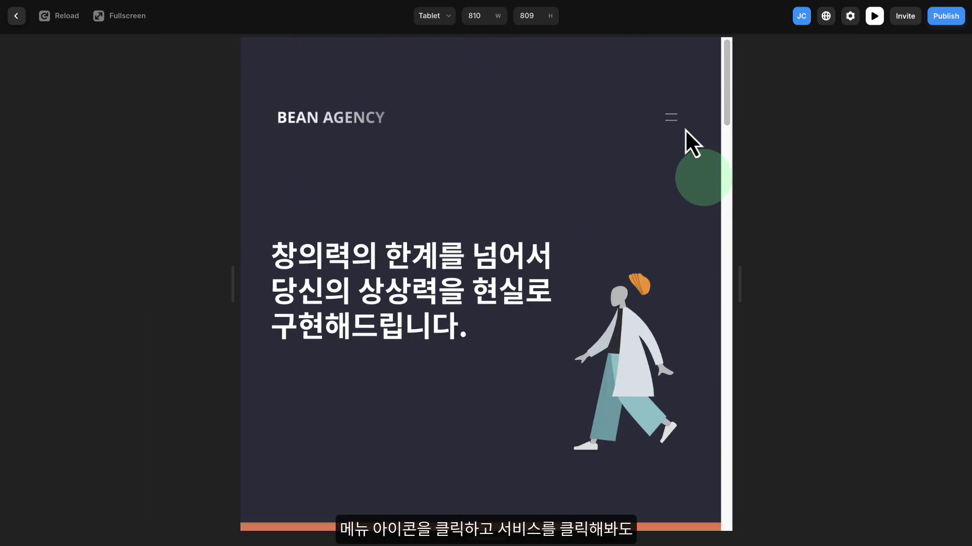
left_click(668, 130)
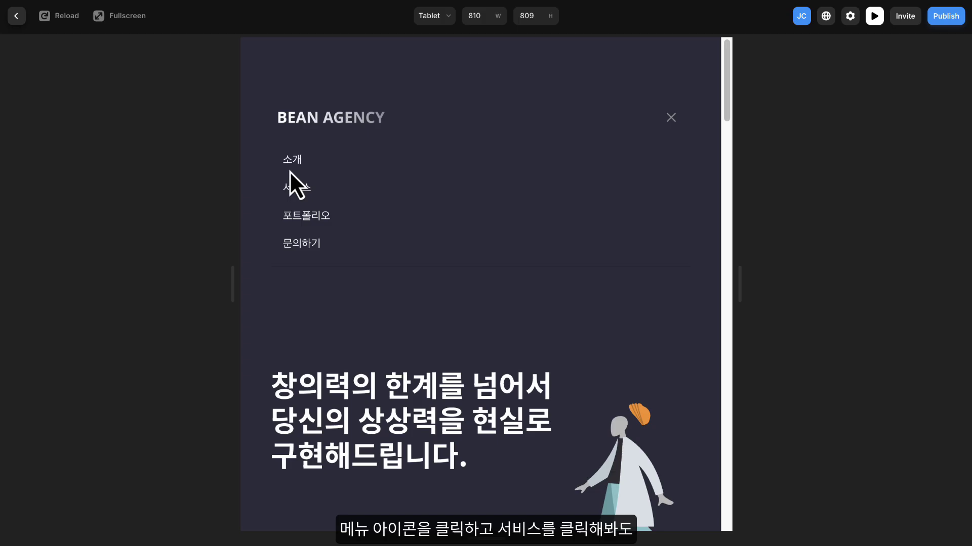
left_click(297, 188)
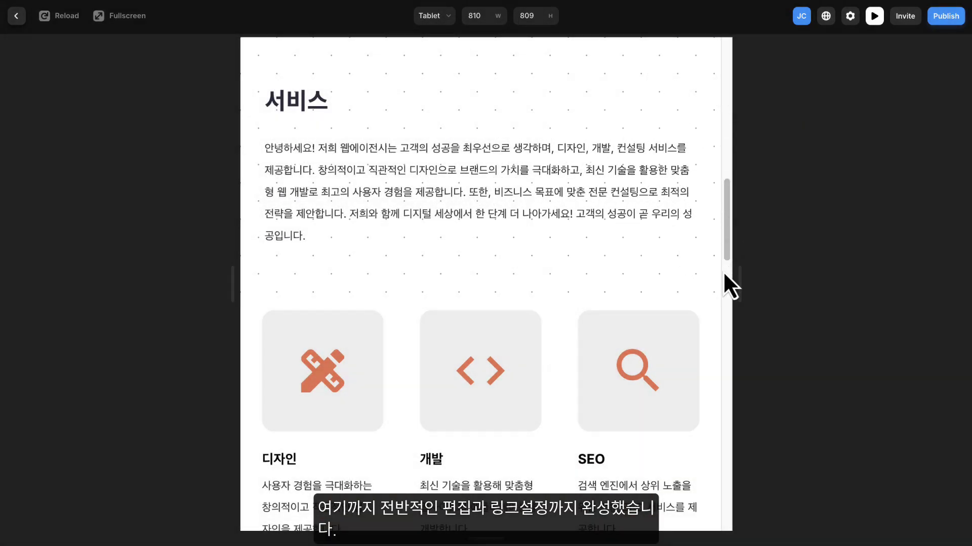
left_click_drag(738, 282, 671, 279)
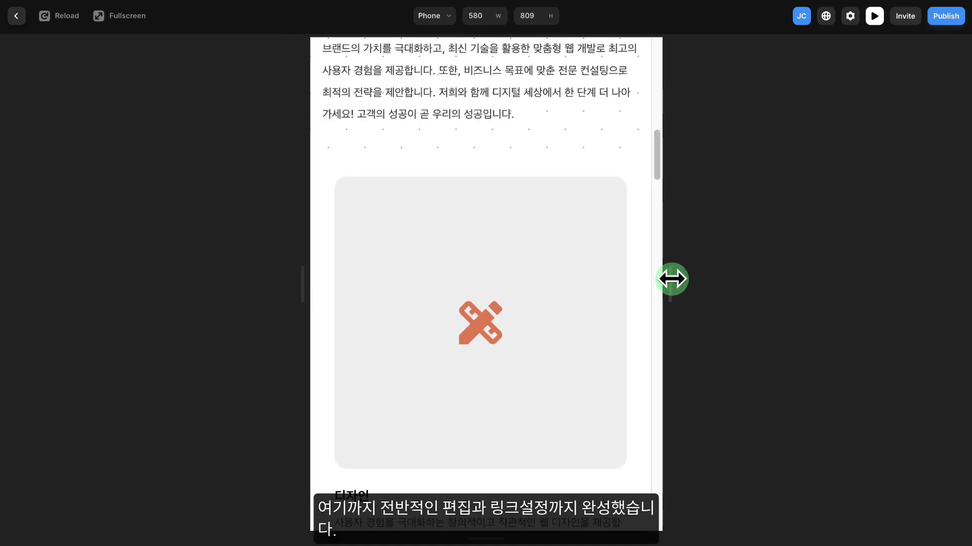
scroll(606, 254, "up", 15)
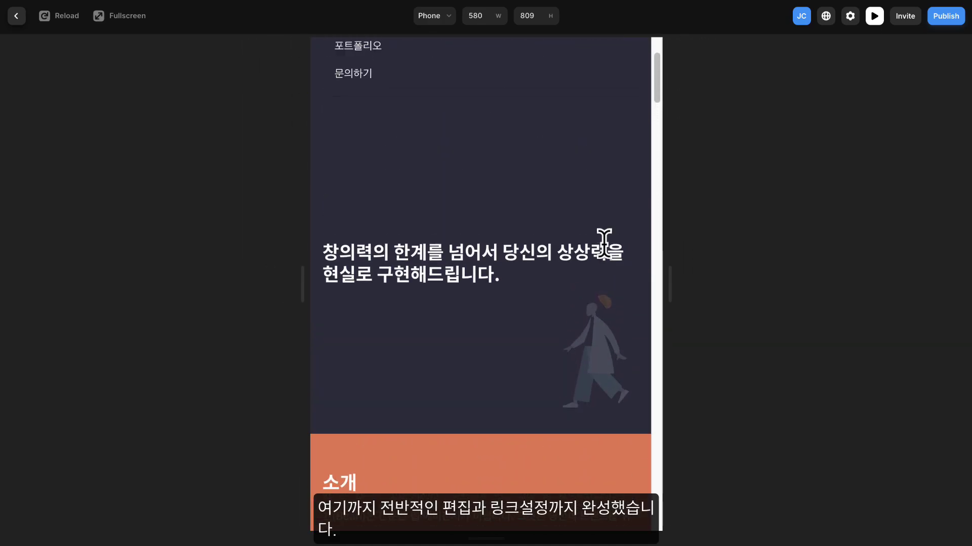
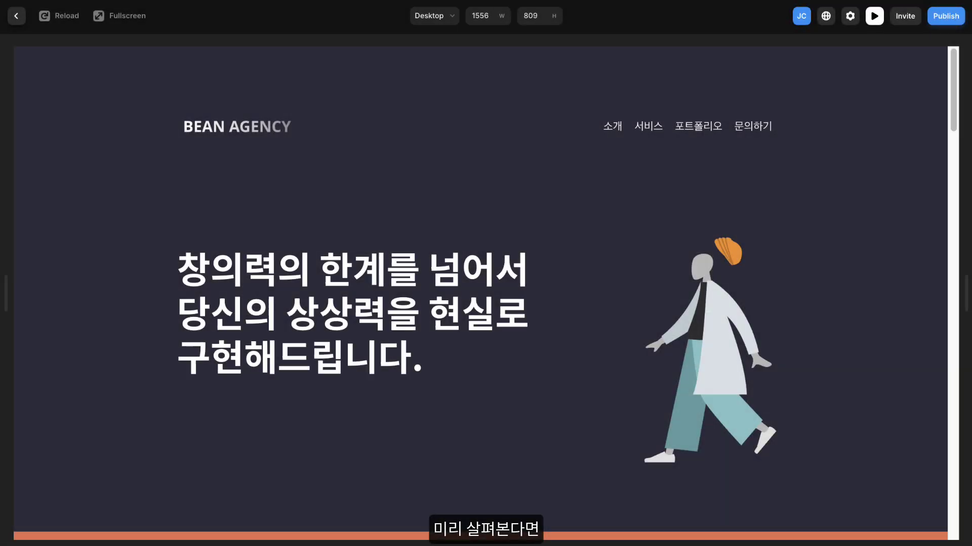
Reload the finished page's preview, examine the animations from the service section to the footer, and test the footer person's draggability
left_click(63, 20)
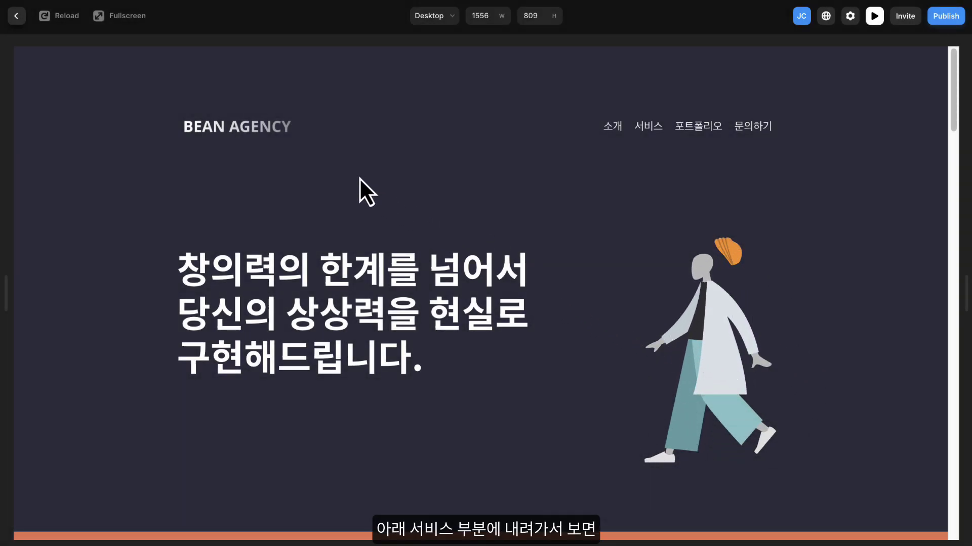
scroll(359, 178, "down", 10)
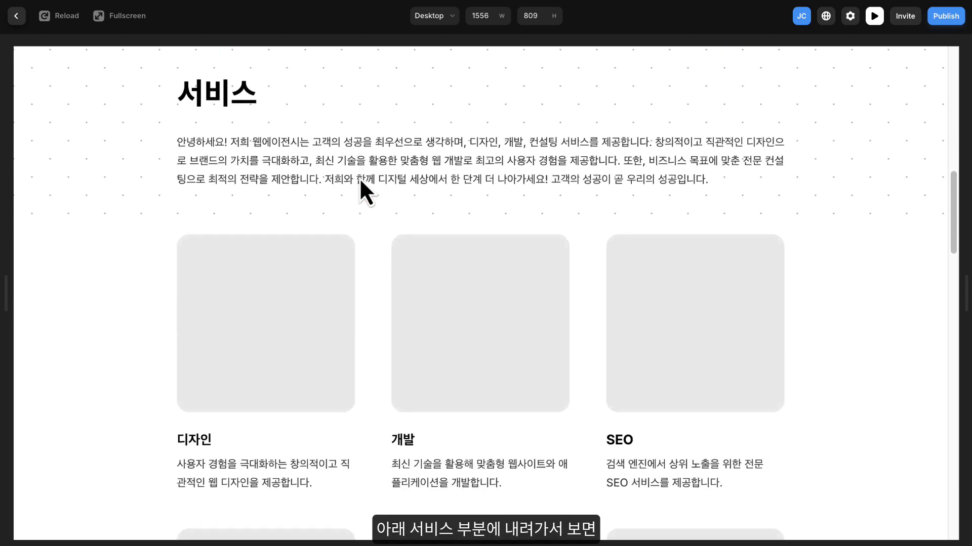
scroll(360, 183, "down", 4)
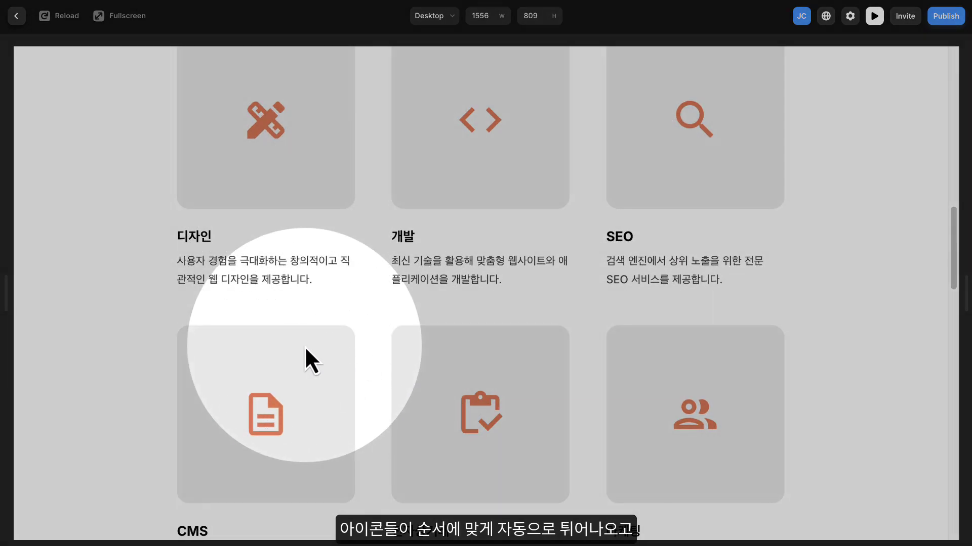
scroll(307, 333, "down", 5)
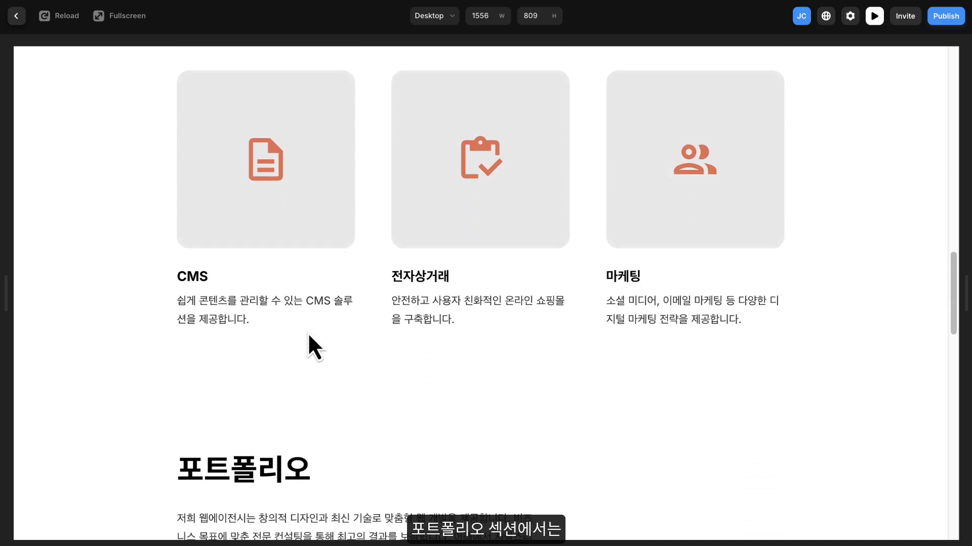
scroll(308, 332, "down", 10)
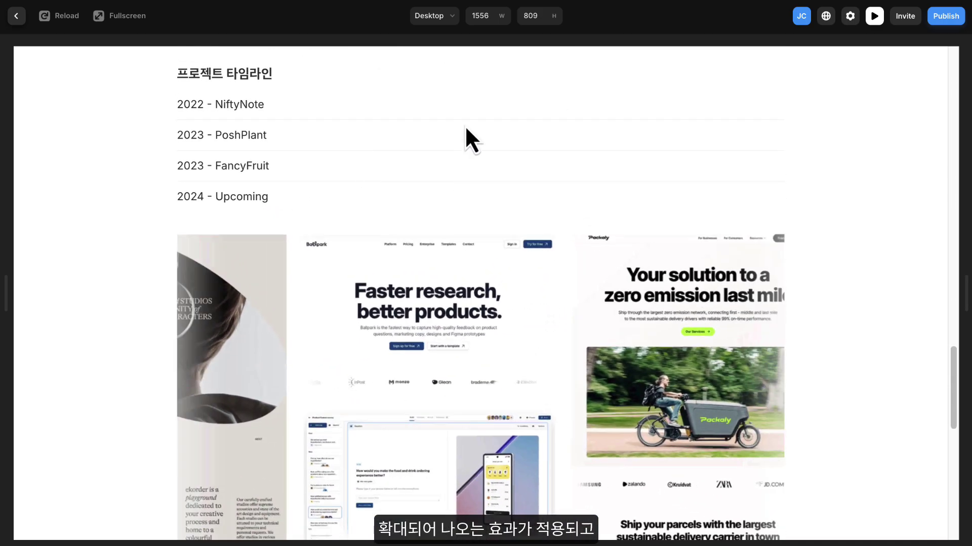
scroll(556, 134, "down", 2)
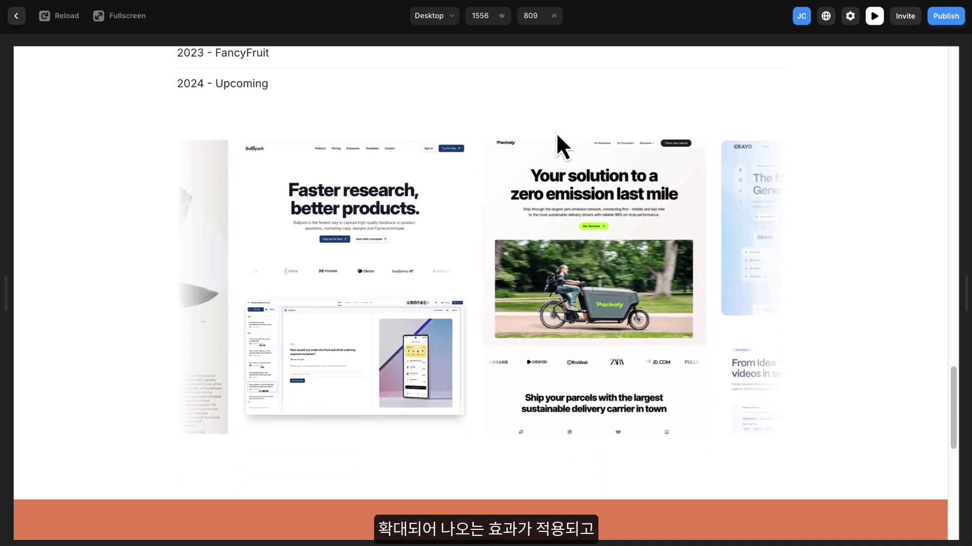
scroll(555, 132, "down", 10)
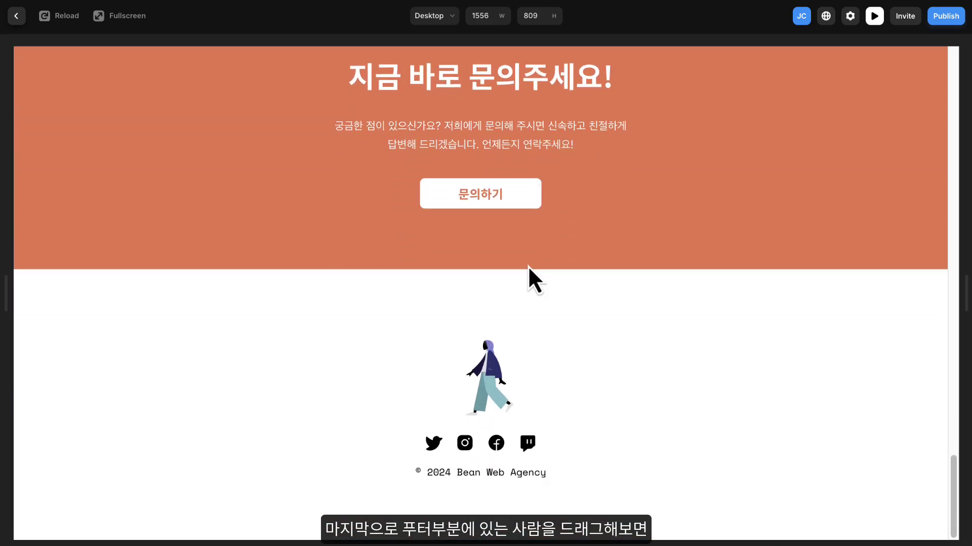
left_click_drag(503, 383, 658, 385)
left_click_drag(456, 486, 488, 429)
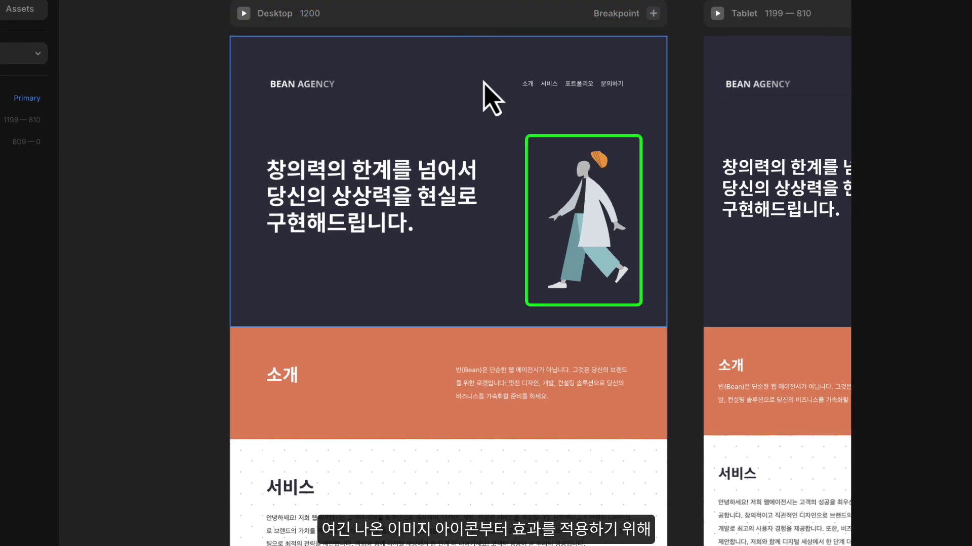
Add an Appear effect with the Slide In Right preset to the walking person illustration in the desktop hero
left_click(562, 223)
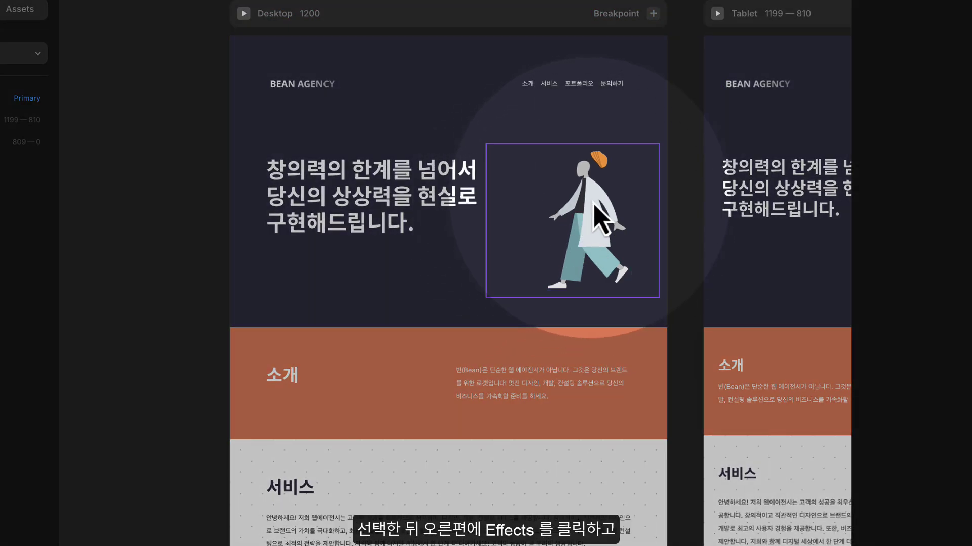
left_click(603, 256)
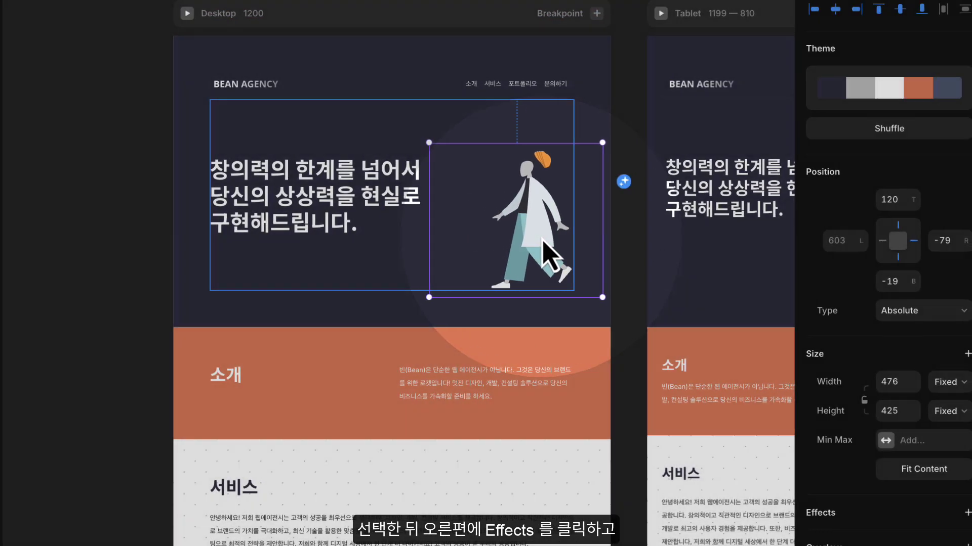
scroll(876, 304, "down", 5)
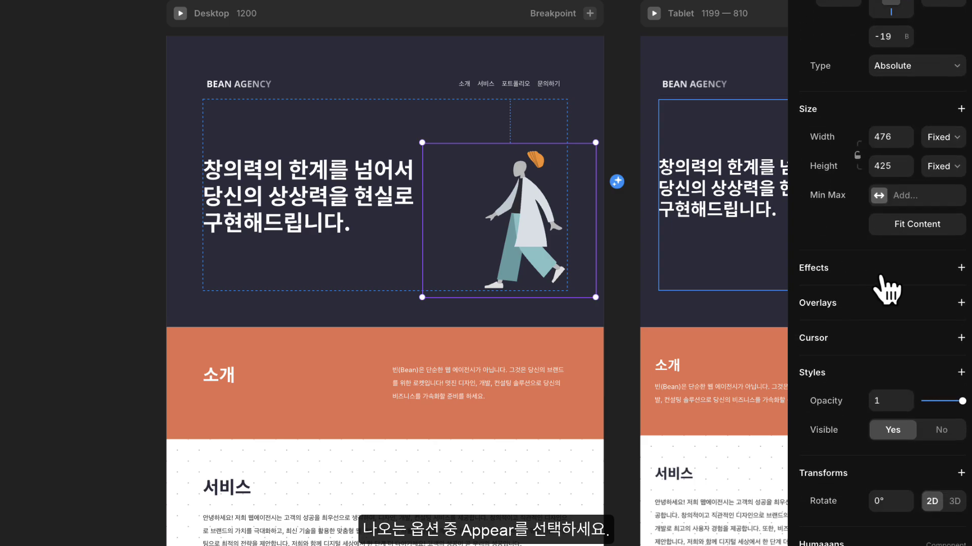
left_click(883, 278)
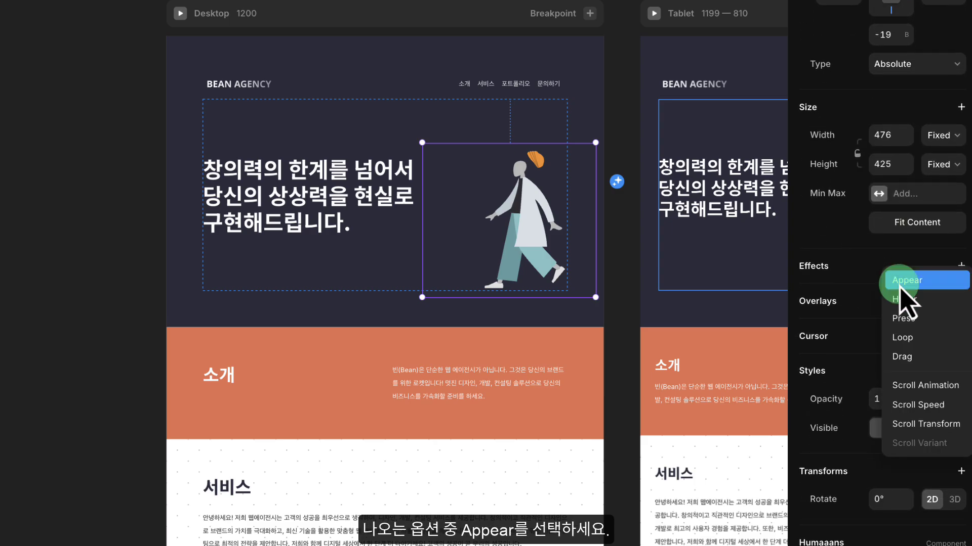
left_click(906, 281)
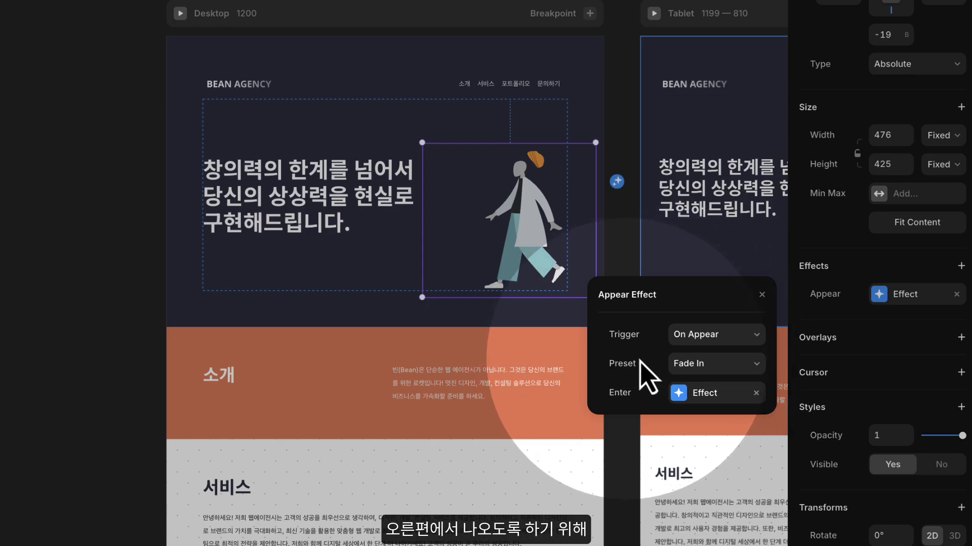
left_click(716, 364)
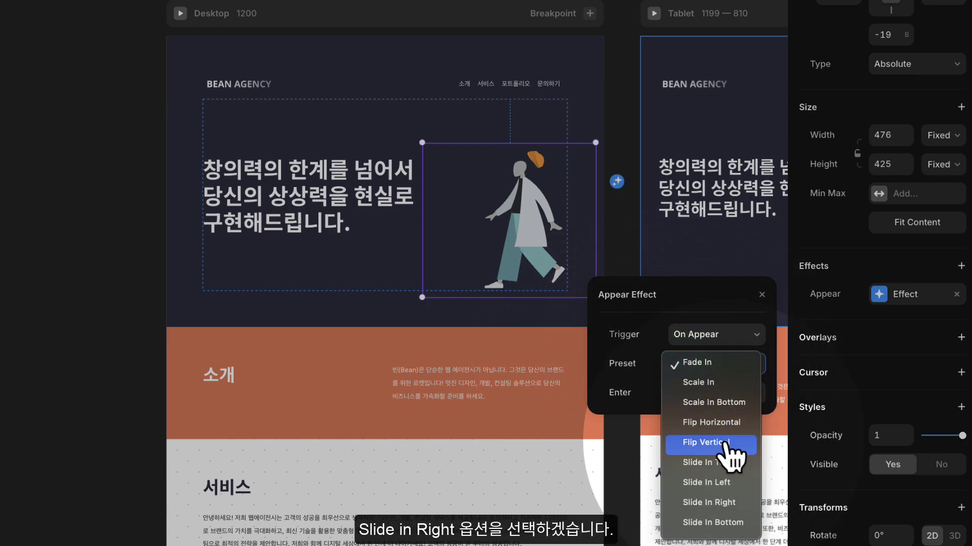
left_click(718, 509)
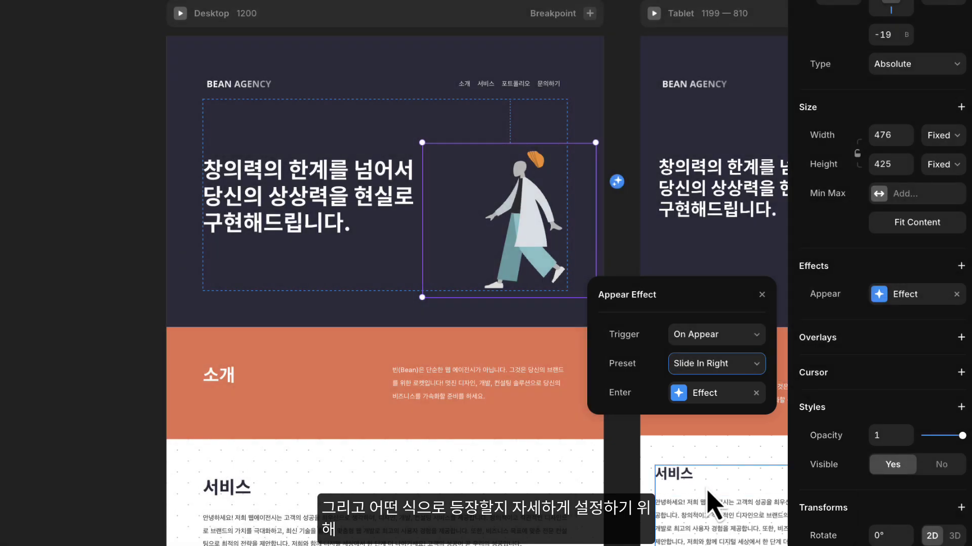
Set the Scale of the illustration's Enter effect to 2
left_click(691, 401)
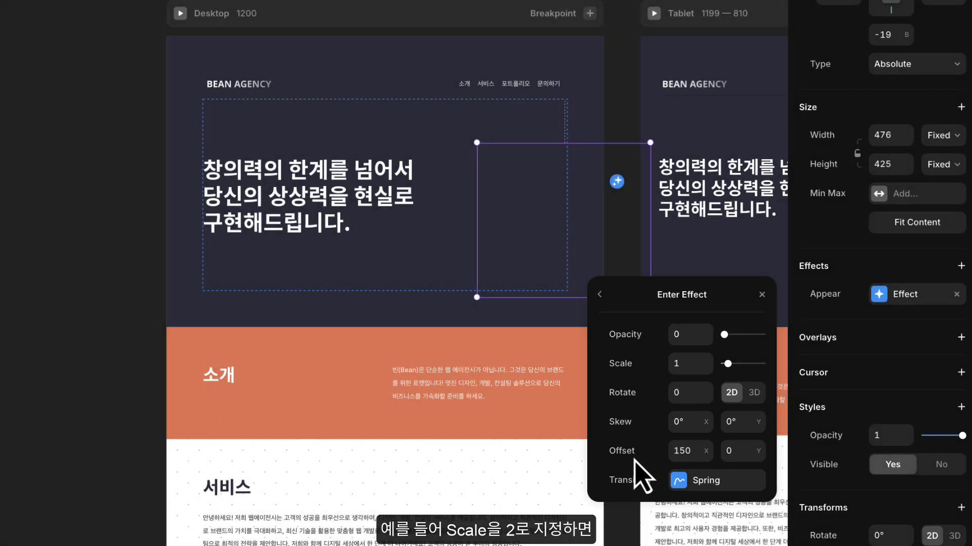
left_click(683, 365)
type("2")
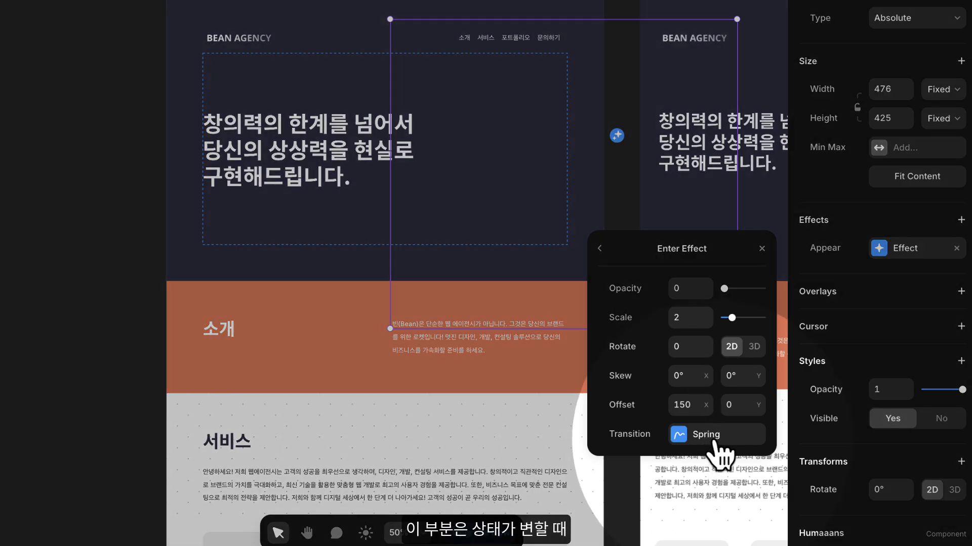
Set the Enter effect's Spring transition to Stiffness 200, Damping 10, Mass 2 and Delay 0.5 s
left_click(712, 441)
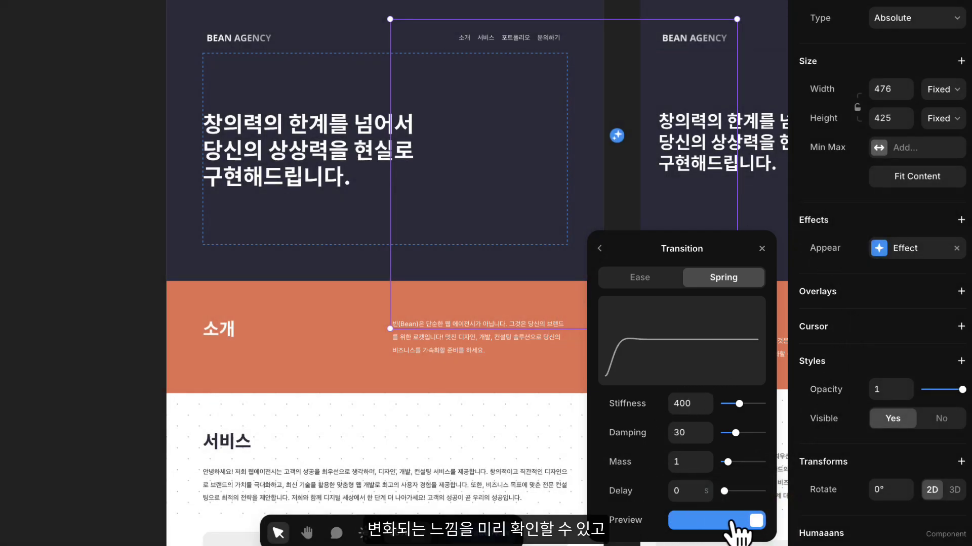
left_click(649, 529)
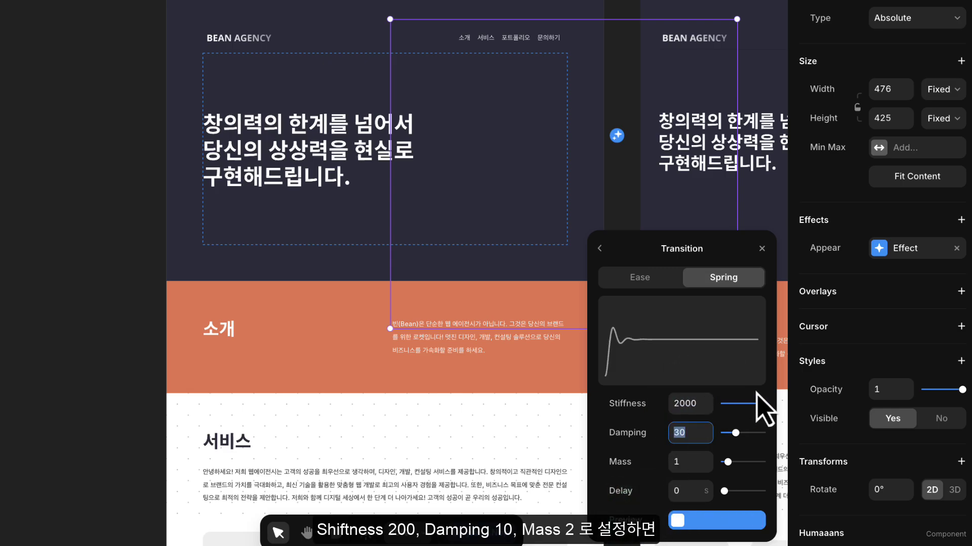
left_click(695, 404)
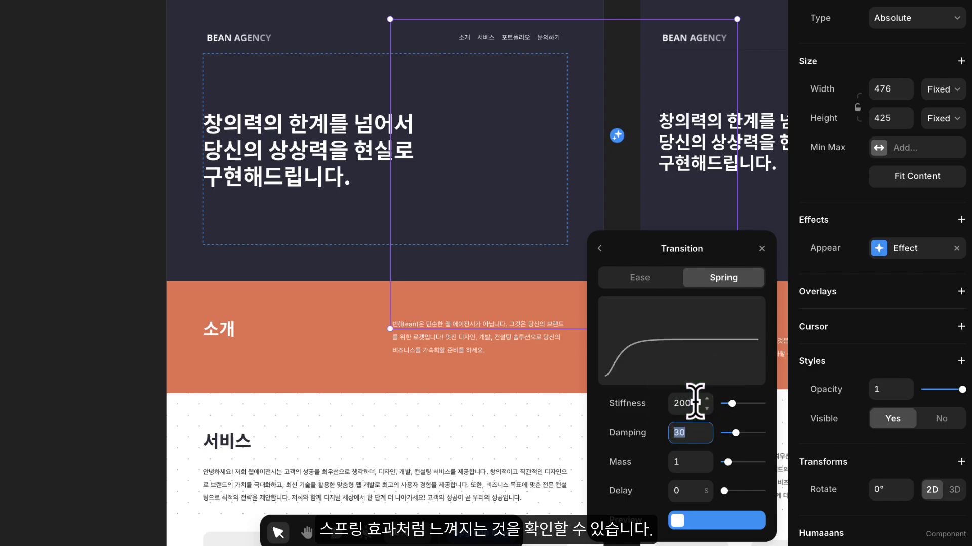
left_click(691, 432)
type("10")
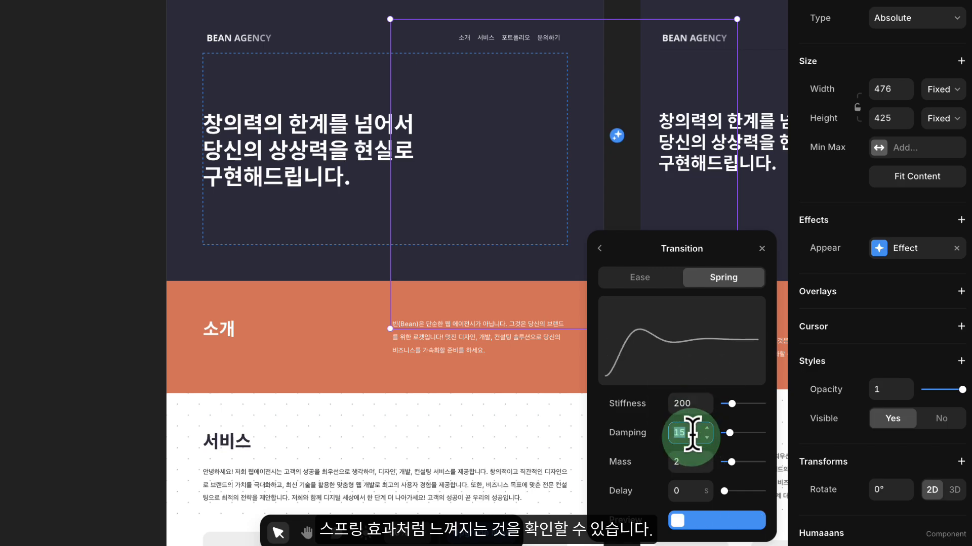
left_click(652, 479)
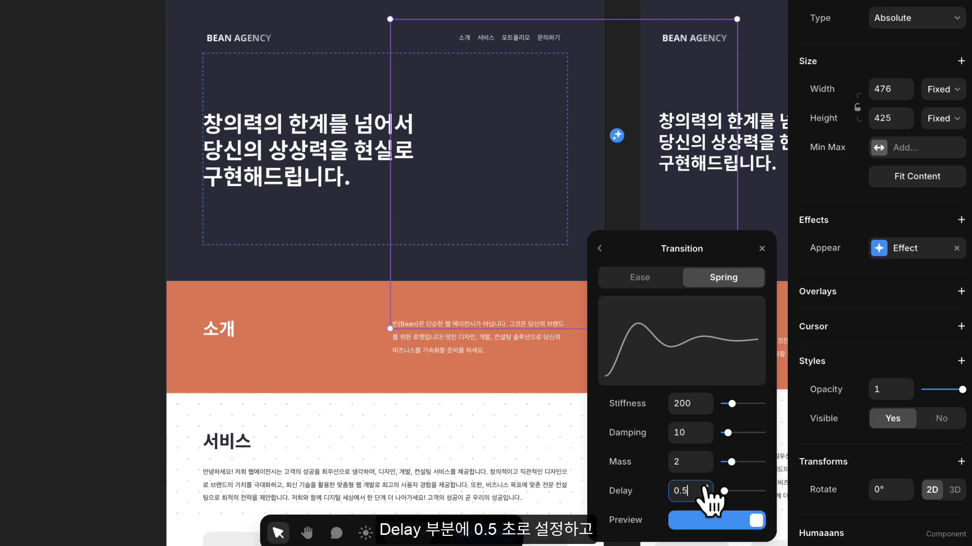
left_click(644, 490)
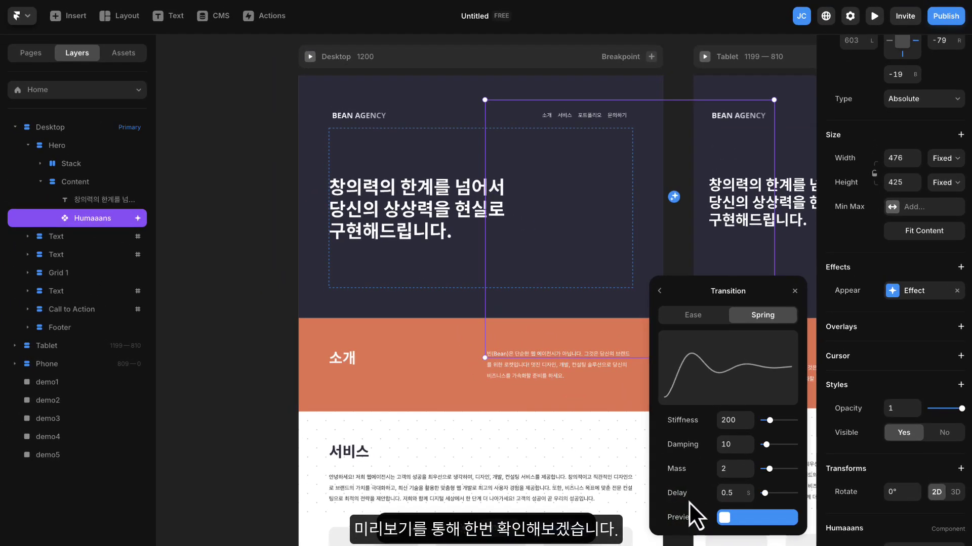
Close the transition settings and preview the page to check the hero illustration's entrance animation
left_click(795, 291)
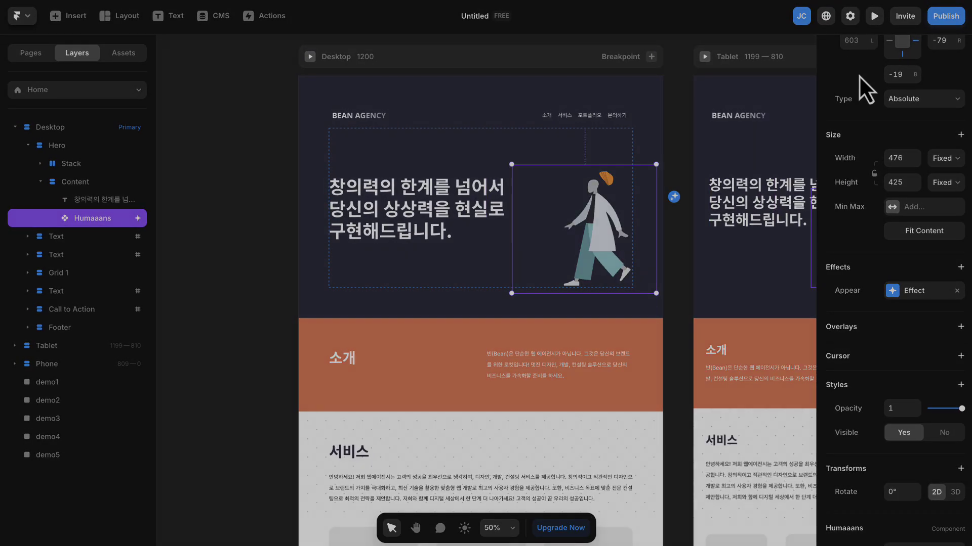
left_click(874, 16)
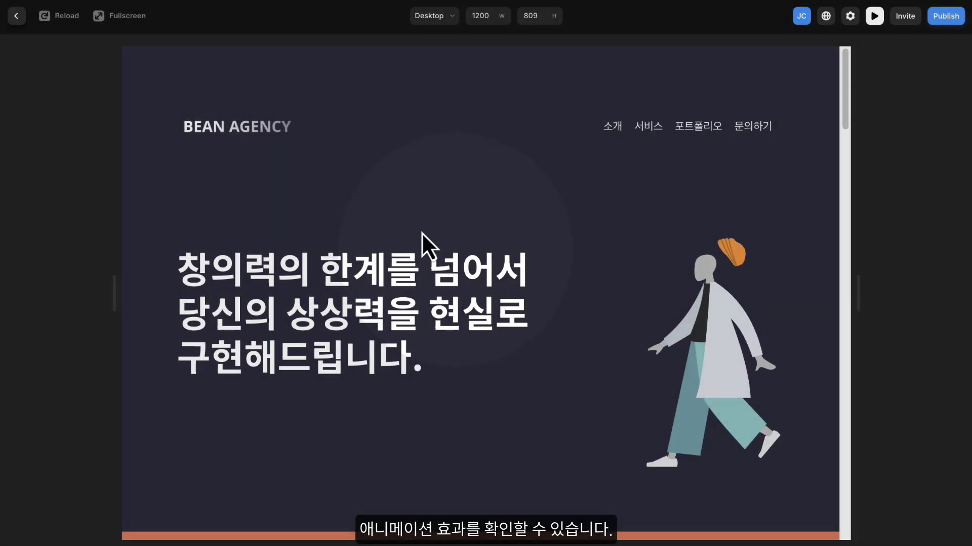
Replay the hero animation in the preview, review the page down to the service icons, and return to the editor
left_click(63, 21)
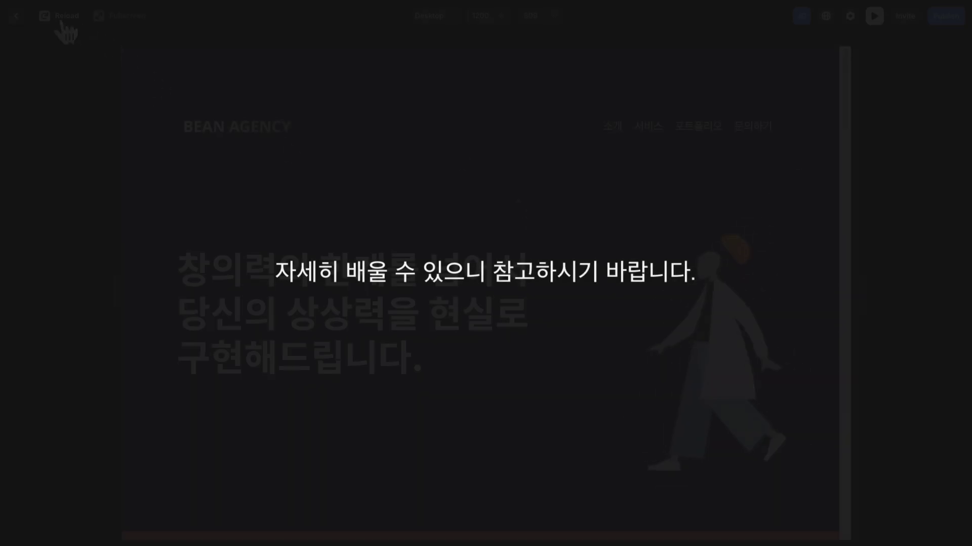
scroll(473, 212, "down", 10)
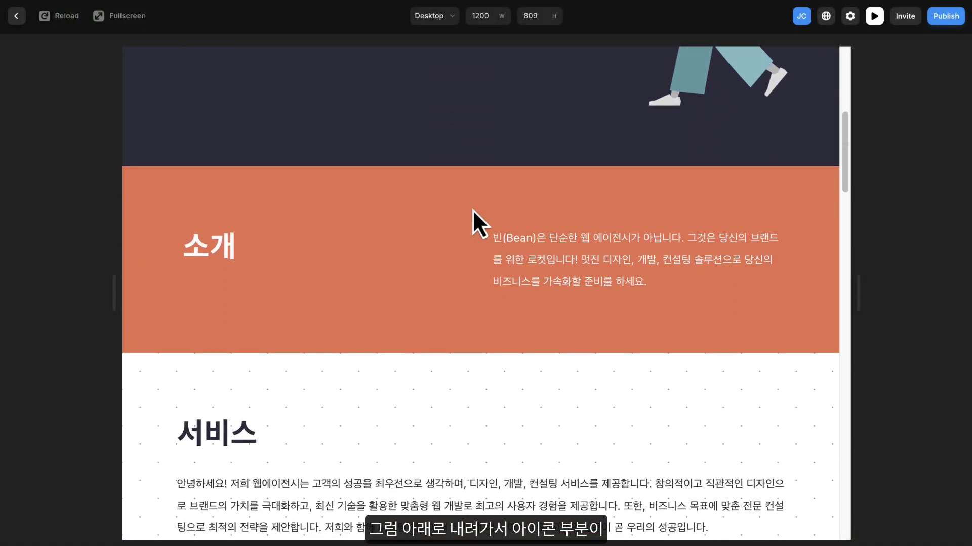
scroll(472, 208, "down", 6)
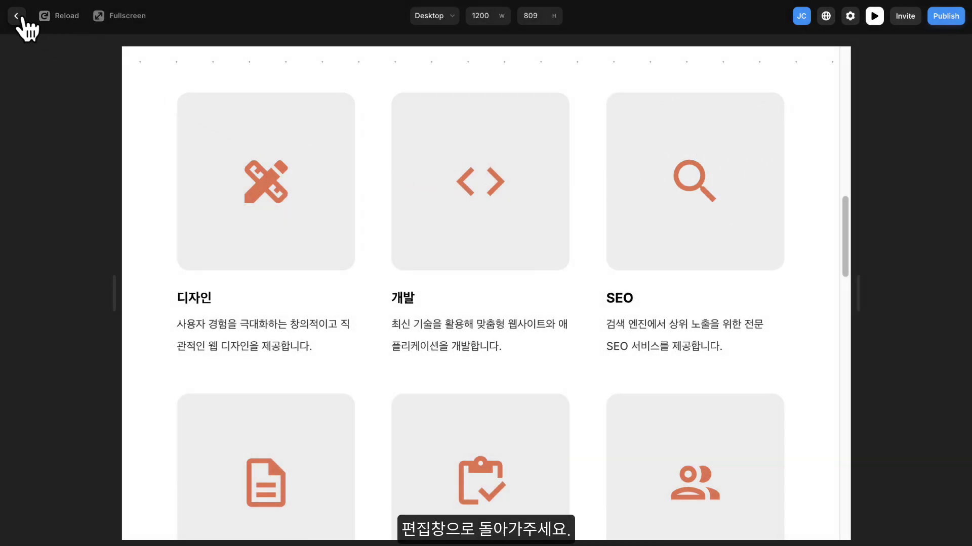
left_click(17, 16)
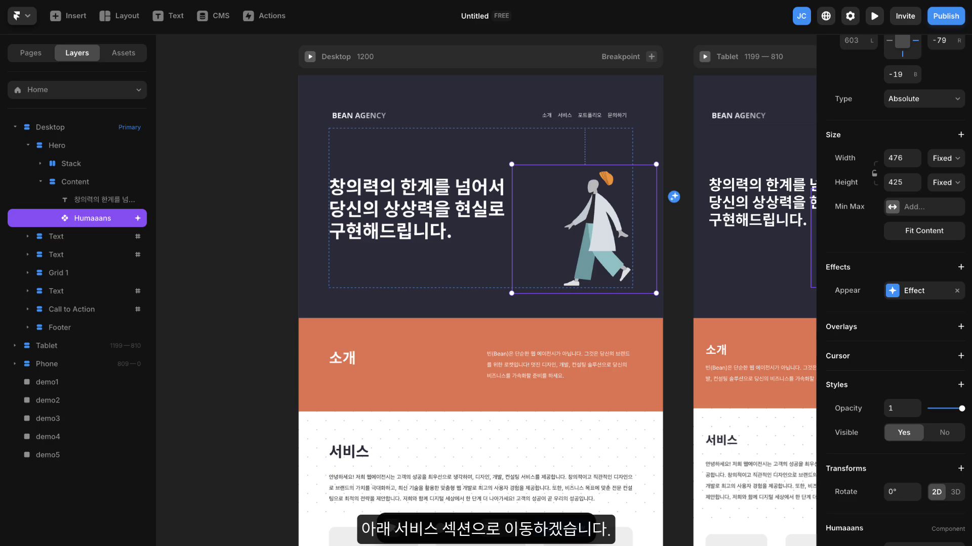
Add a Scroll Animation effect to the 디자인 icon in the desktop 서비스 section
scroll(495, 124, "down", 7)
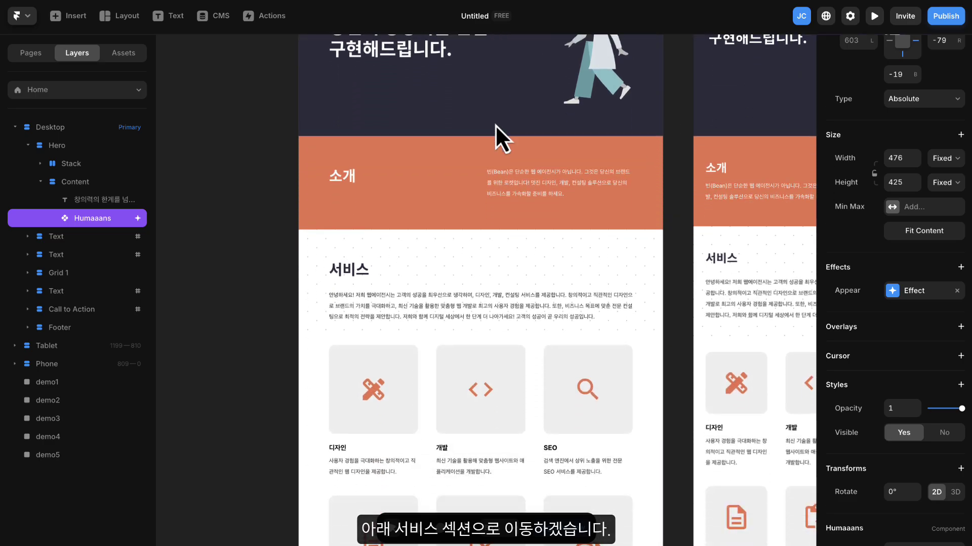
scroll(491, 123, "down", 2)
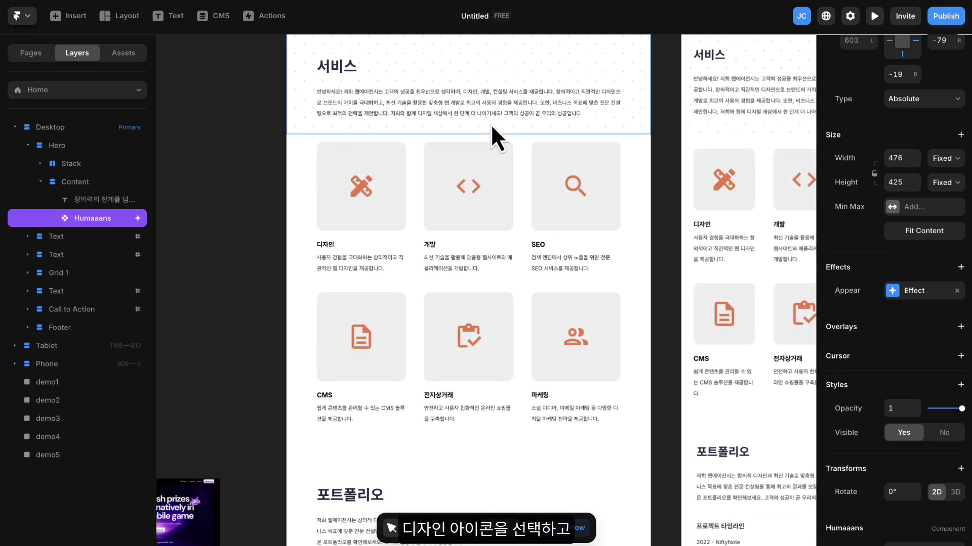
left_click(365, 191)
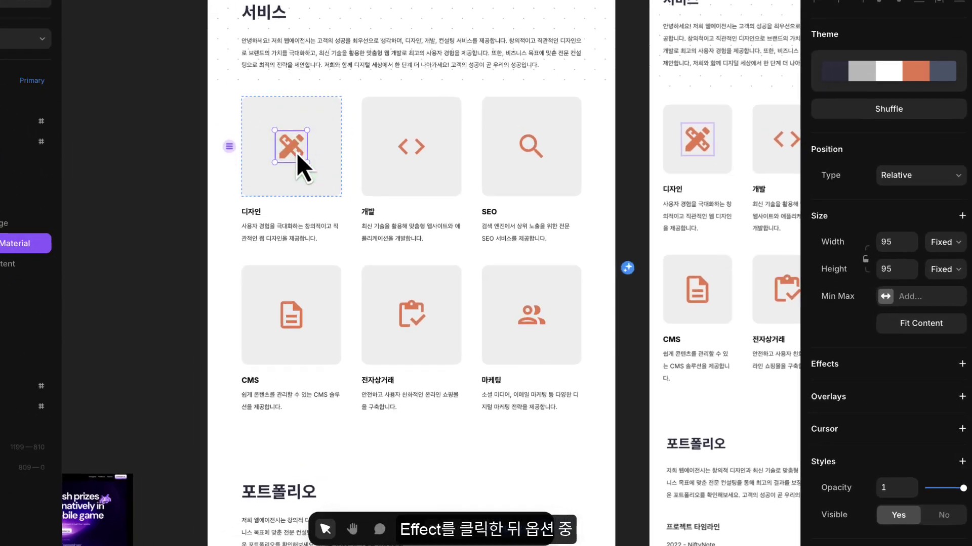
left_click(935, 352)
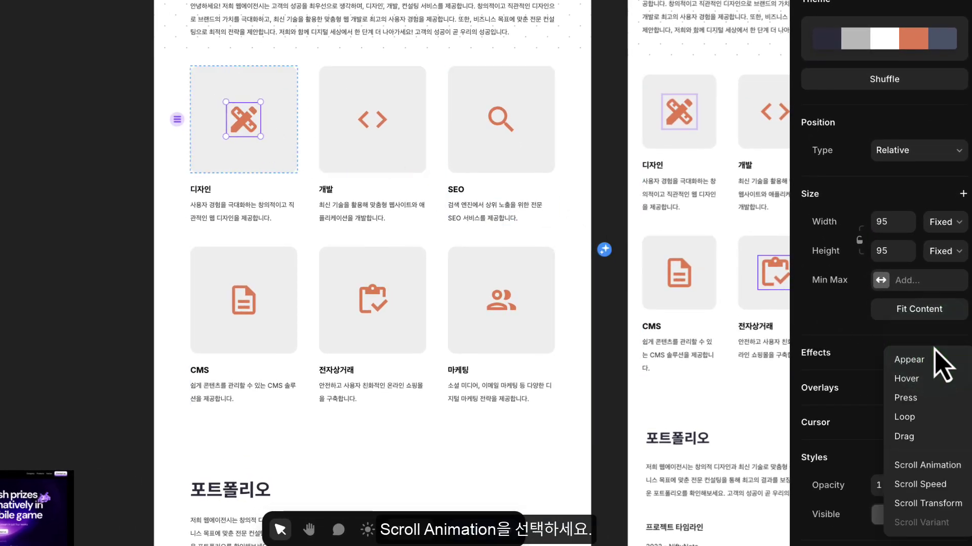
left_click(942, 466)
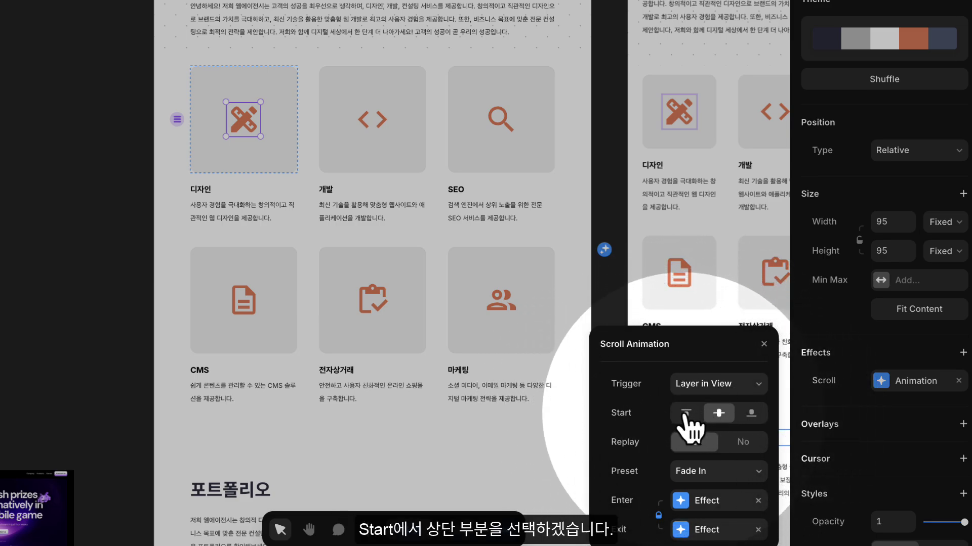
Configure the 디자인 icon's scroll animation with the top alignment for Start, Replay No and the Slide In Bottom preset
left_click(686, 413)
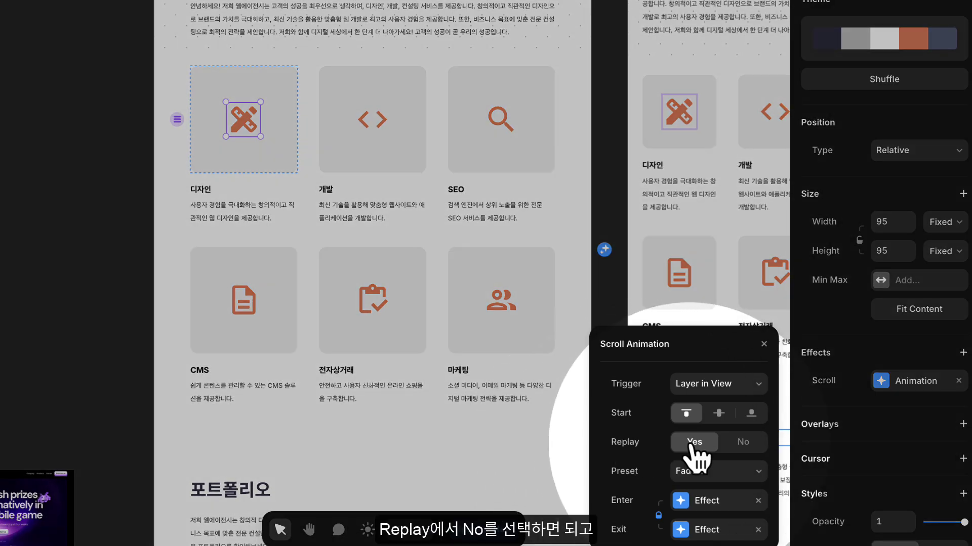
left_click(745, 443)
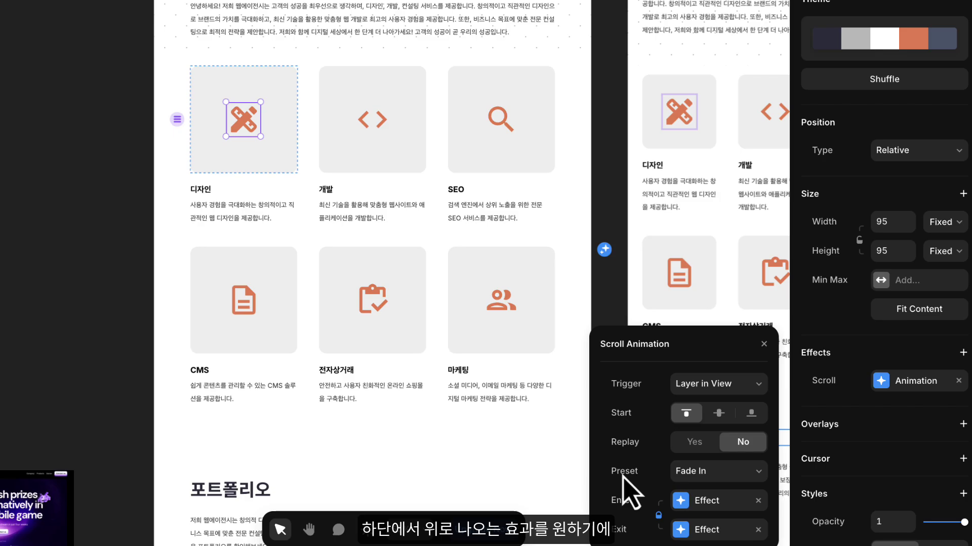
left_click(691, 471)
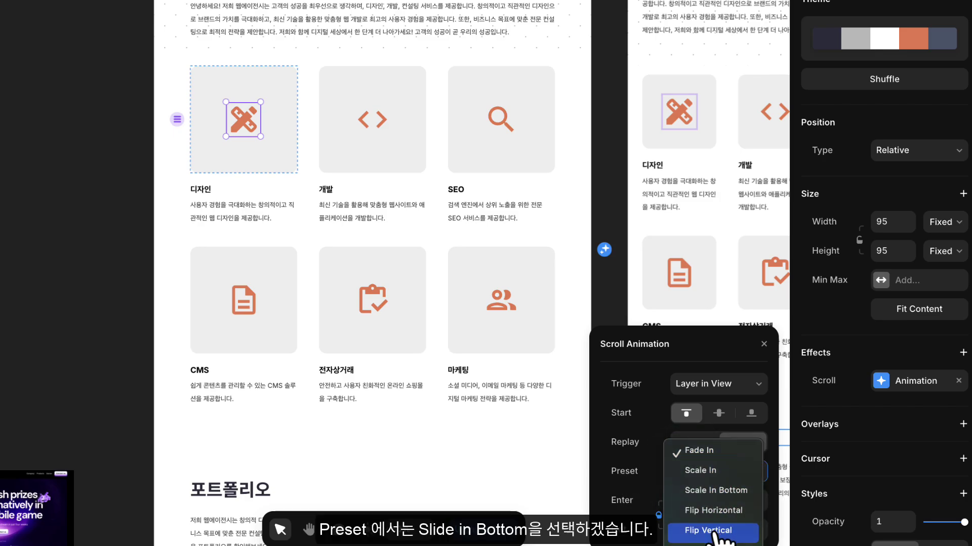
left_click(709, 539)
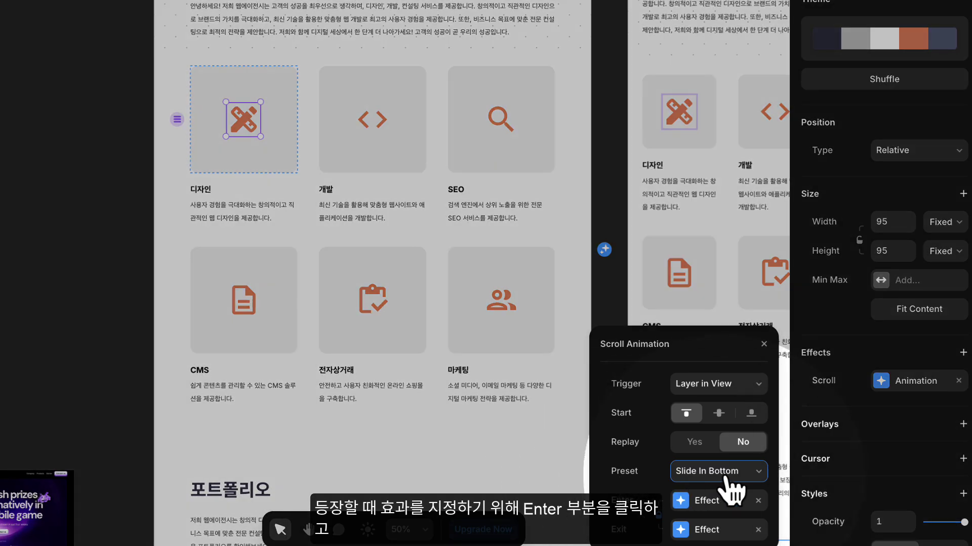
Set the Rotate value of the 디자인 icon's Enter effect to 360
left_click(708, 501)
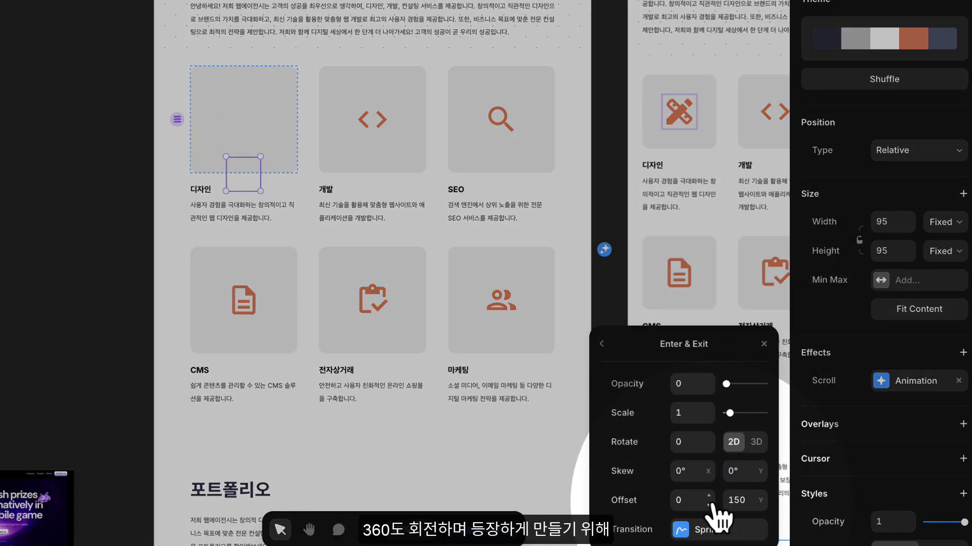
left_click(687, 442)
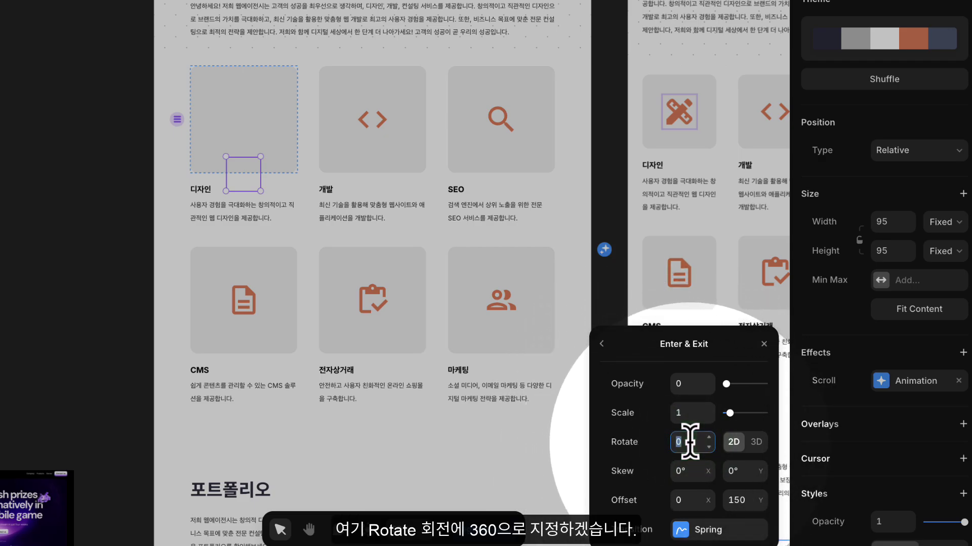
type("360")
left_click(659, 446)
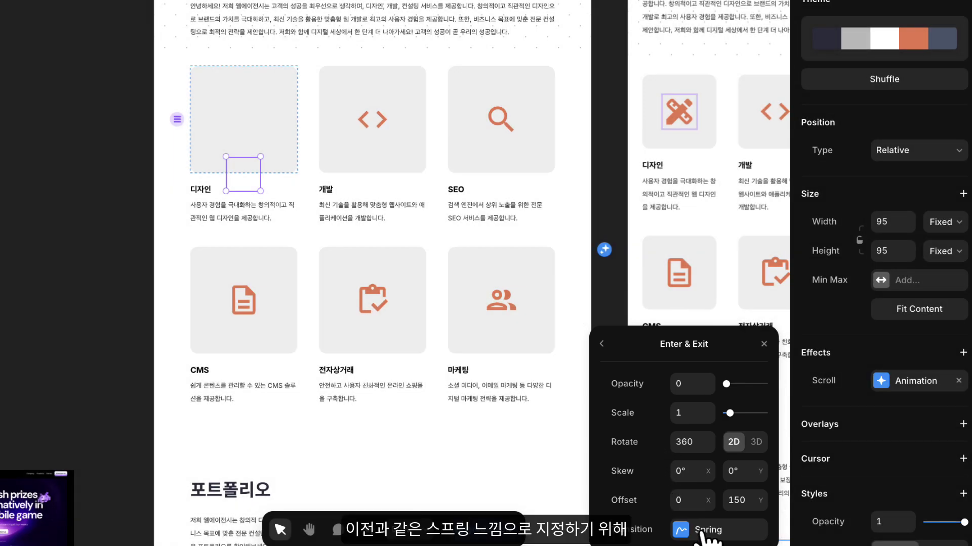
Set the Enter effect's Spring transition to Stiffness 200, Damping 10, Mass 2 and Delay 0.5 s, and close its settings
left_click(701, 530)
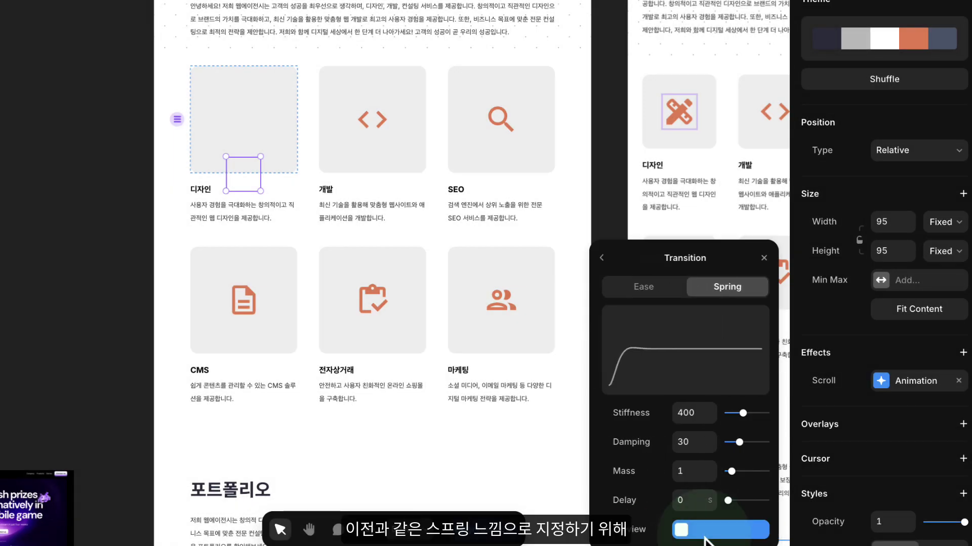
left_click(686, 413)
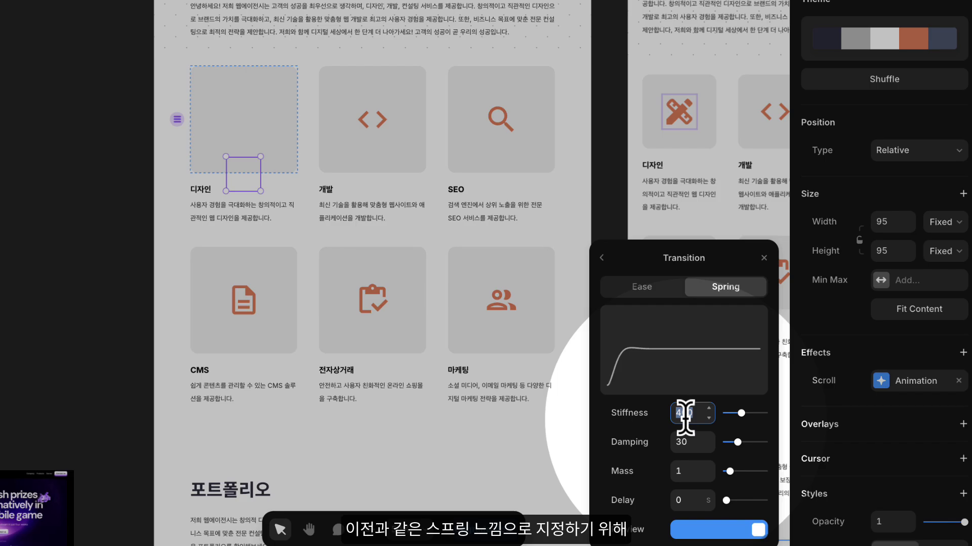
type("2")
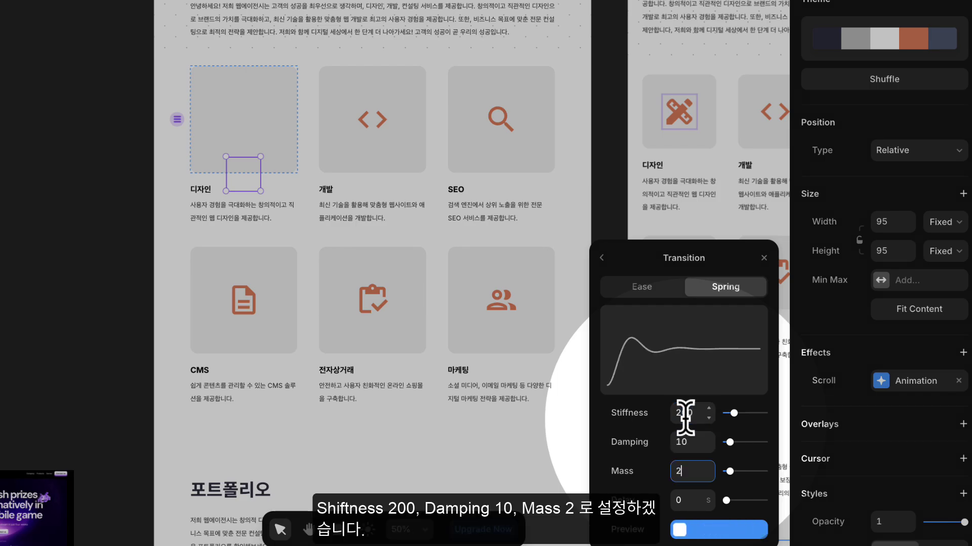
left_click(641, 467)
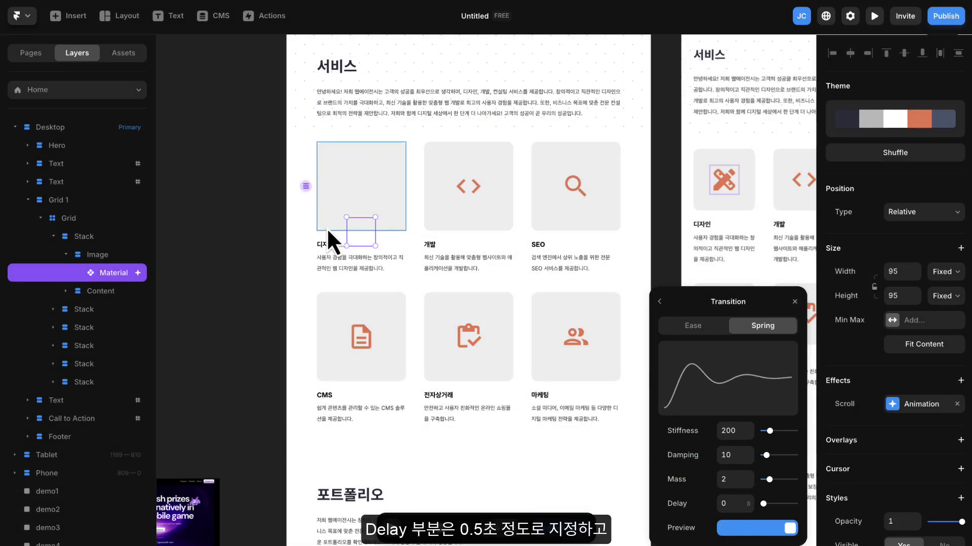
left_click(737, 505)
type("0")
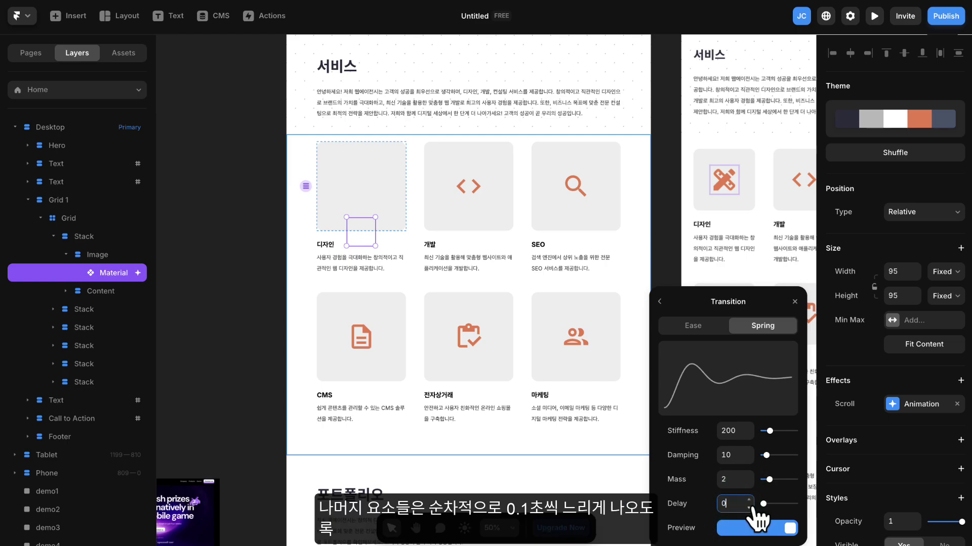
type(".5")
key("Return")
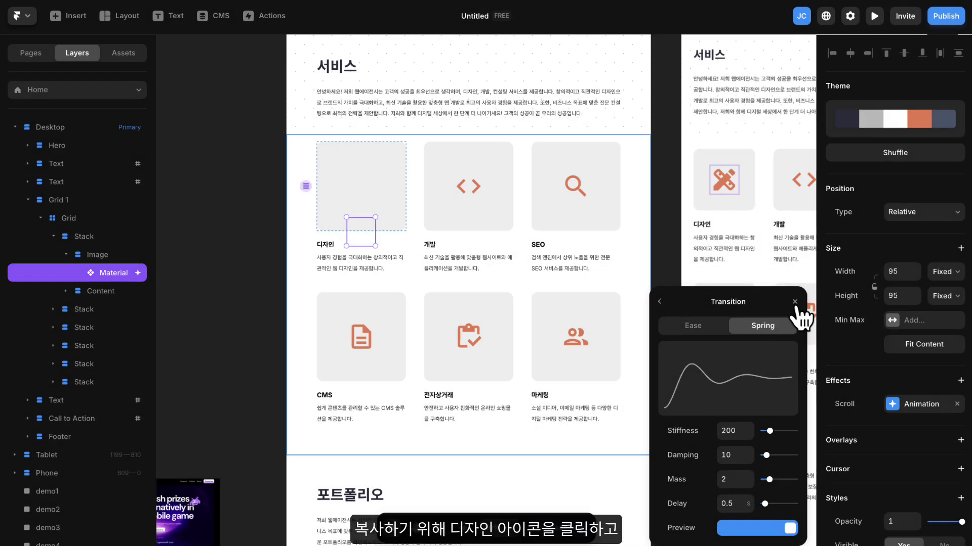
left_click(794, 302)
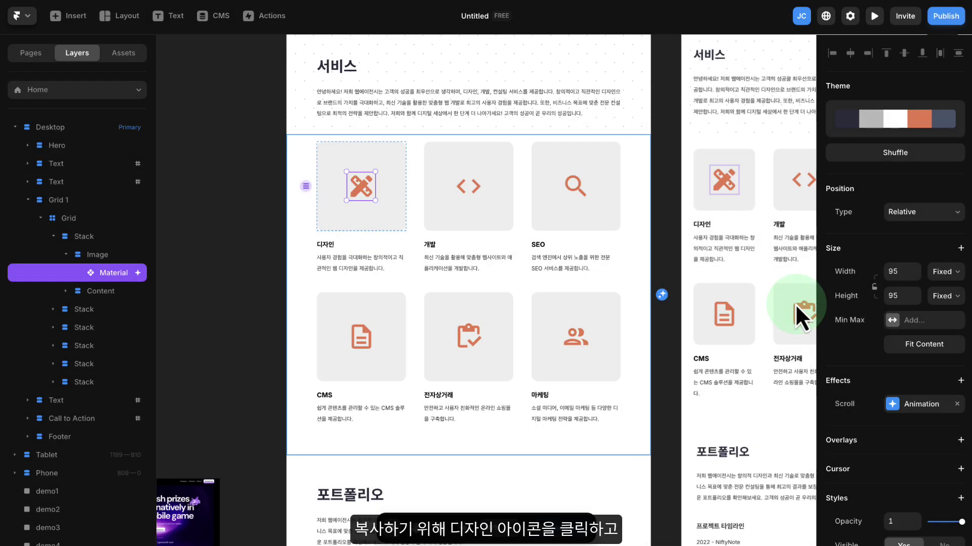
Copy the effects of the 디자인 icon and paste them onto the 개발 icon
right_click(361, 189)
mouse_move(412, 292)
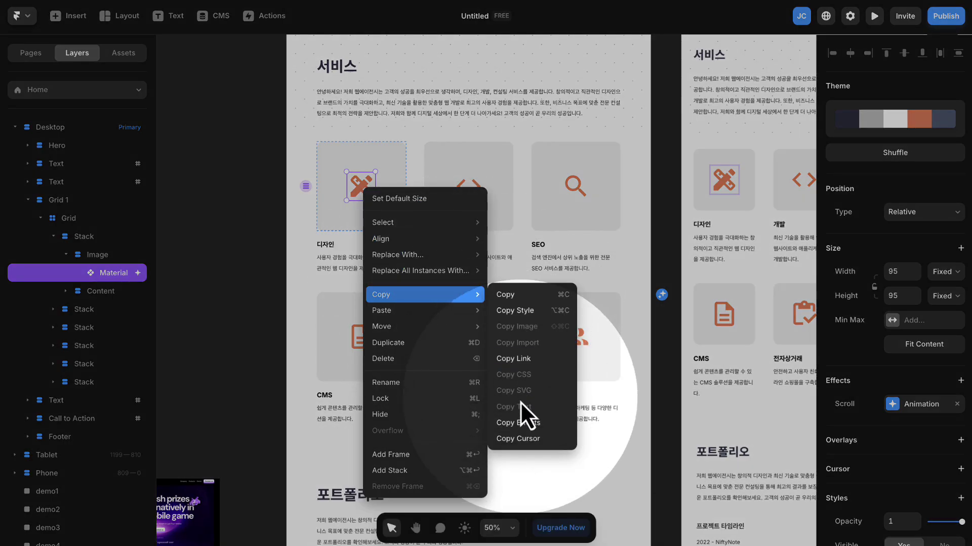
left_click(520, 422)
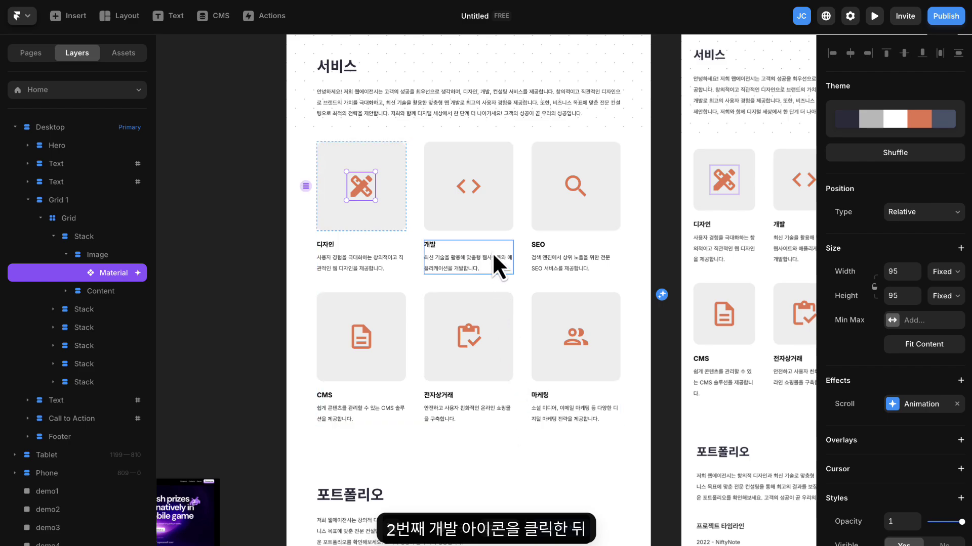
left_click(469, 191)
right_click(472, 189)
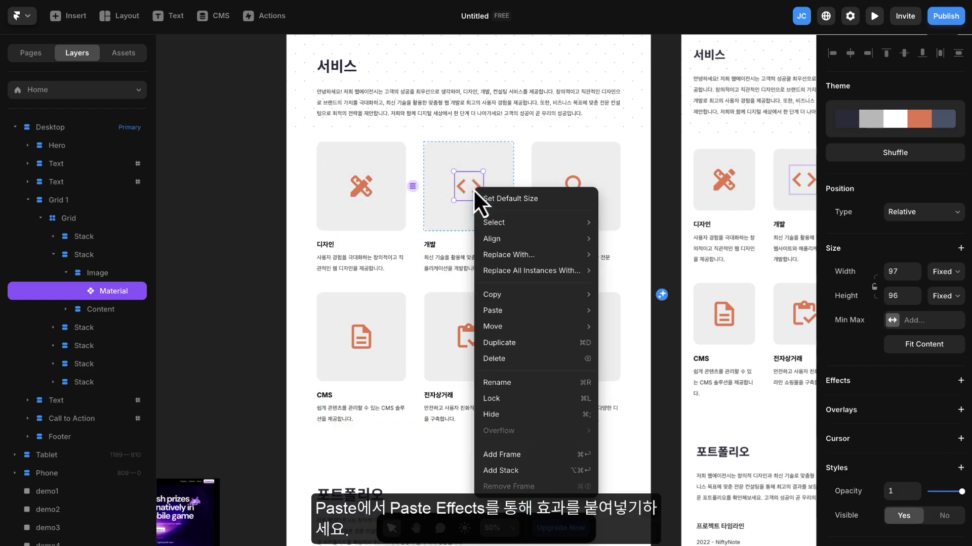
mouse_move(520, 313)
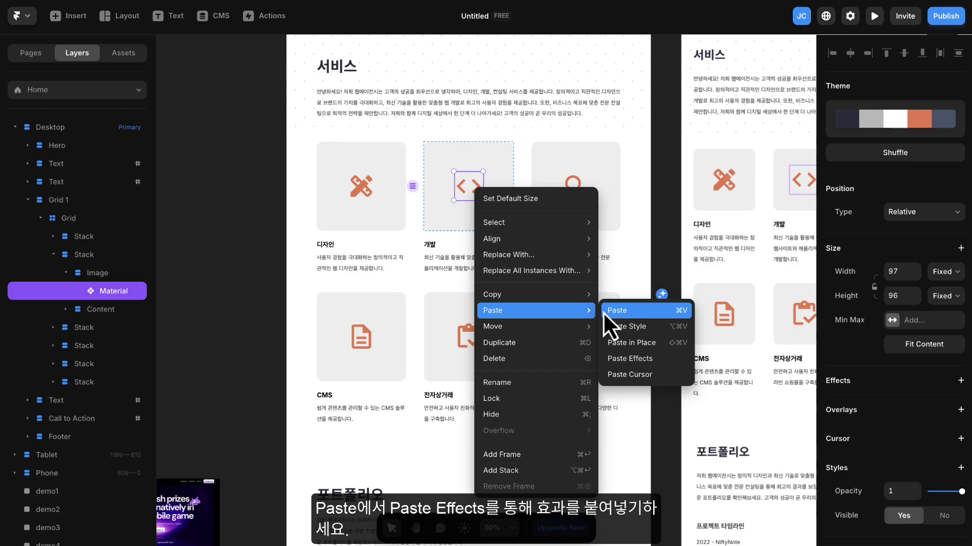
left_click(624, 360)
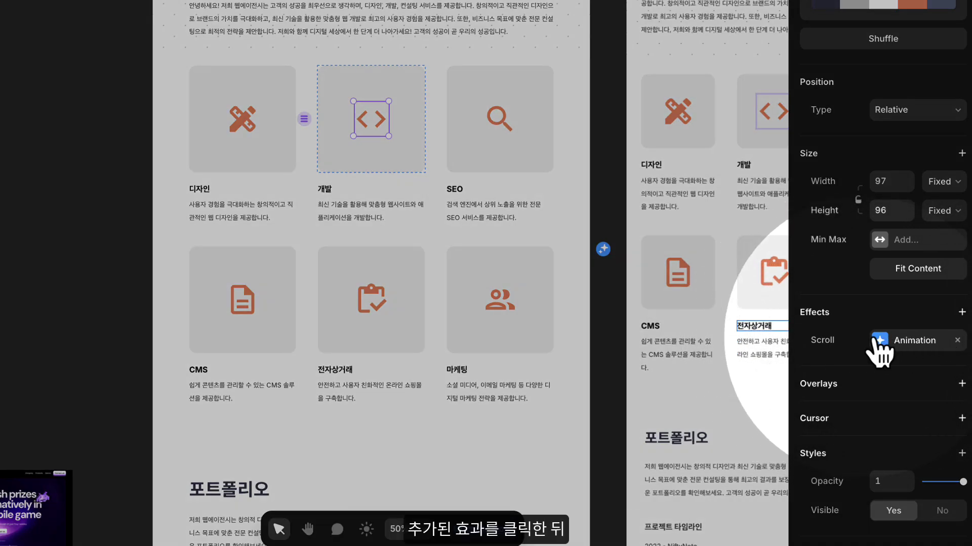
Set the transition Delay of the 개발 icon's Enter effect to 0.6 s and close its settings
left_click(900, 341)
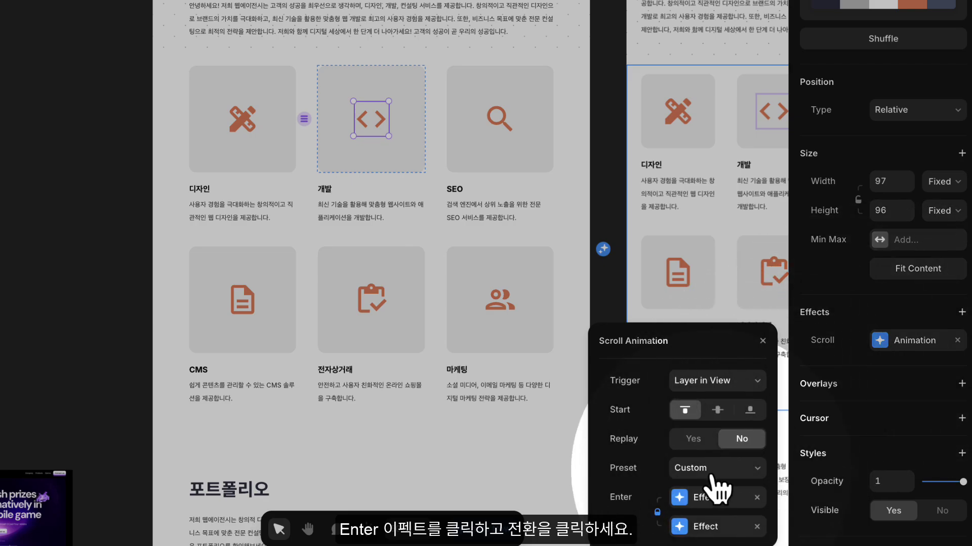
left_click(702, 499)
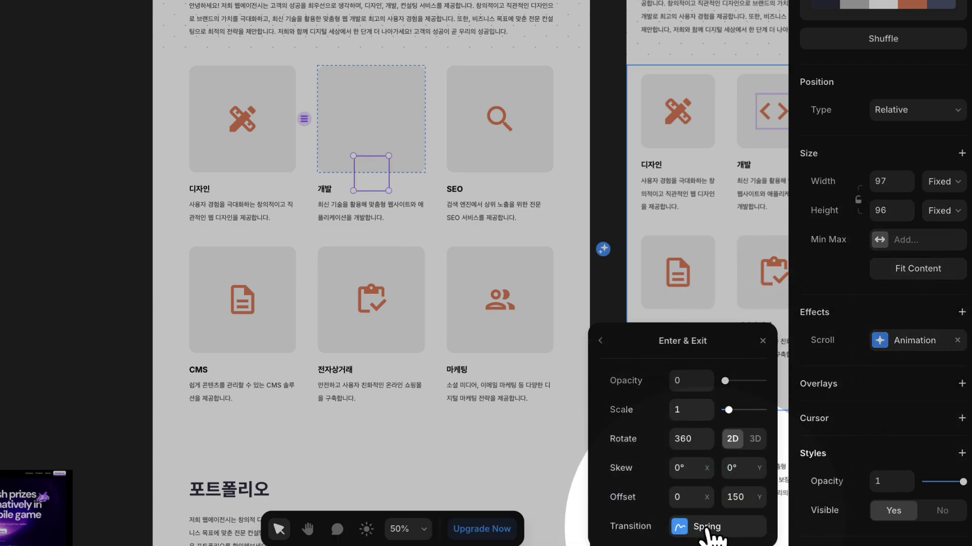
left_click(708, 527)
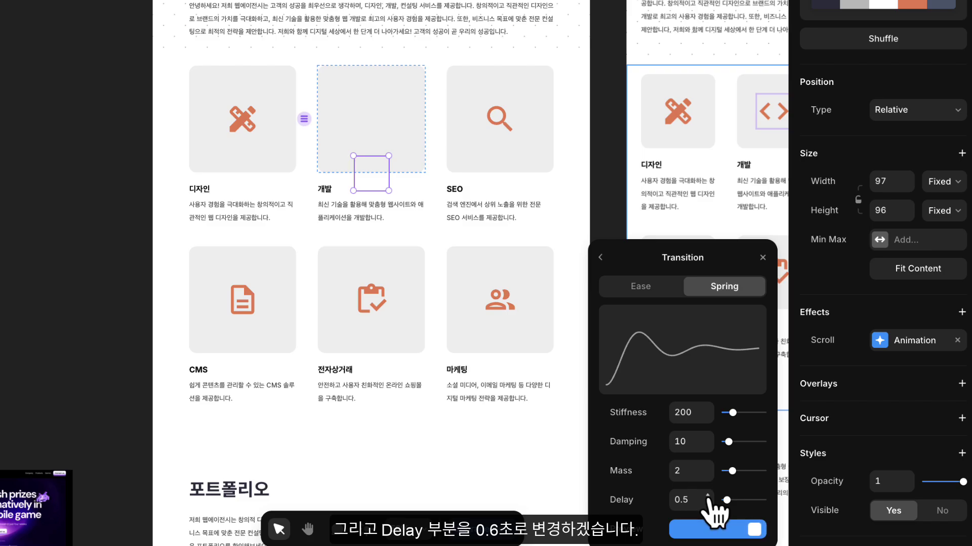
left_click(708, 496)
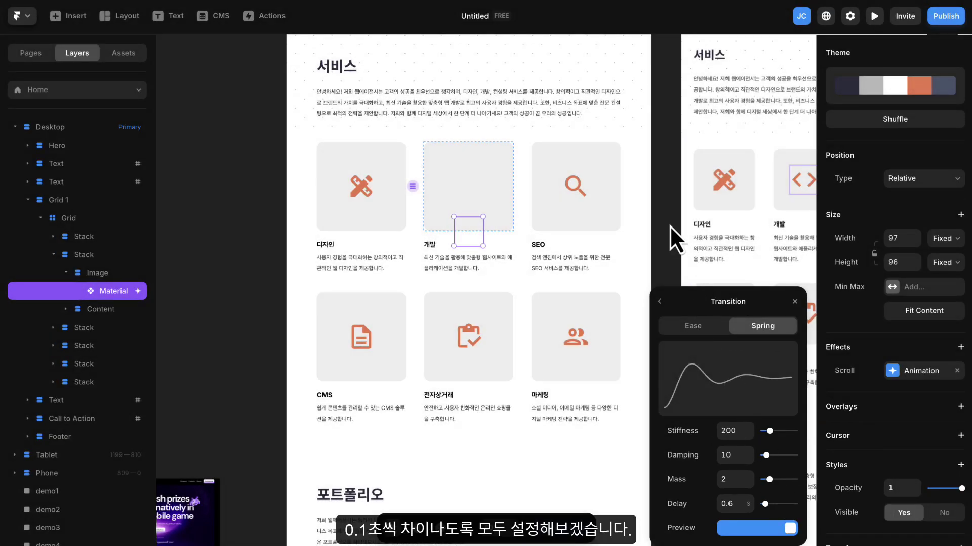
left_click(668, 226)
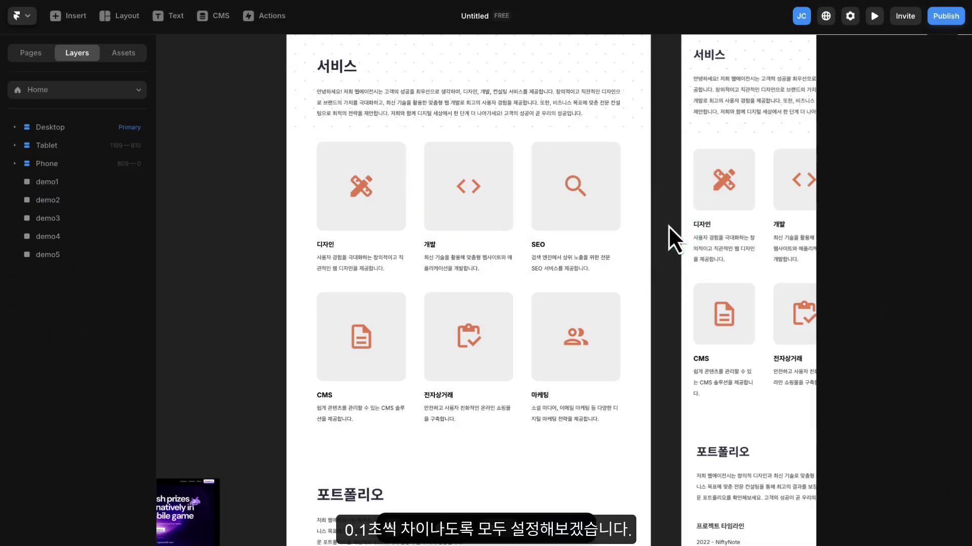
Paste the copied scroll animation effect onto the SEO icon
left_click(577, 190)
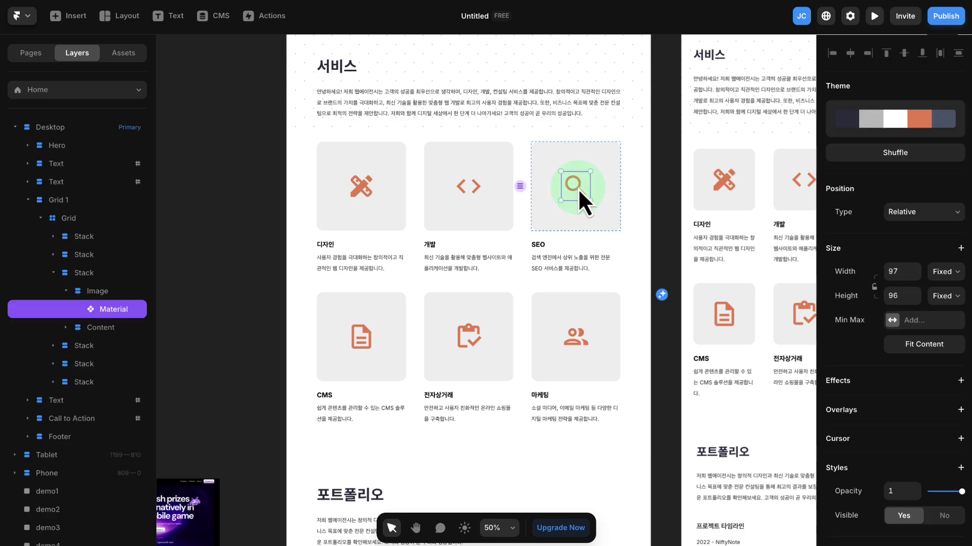
right_click(579, 188)
mouse_move(625, 316)
left_click(735, 358)
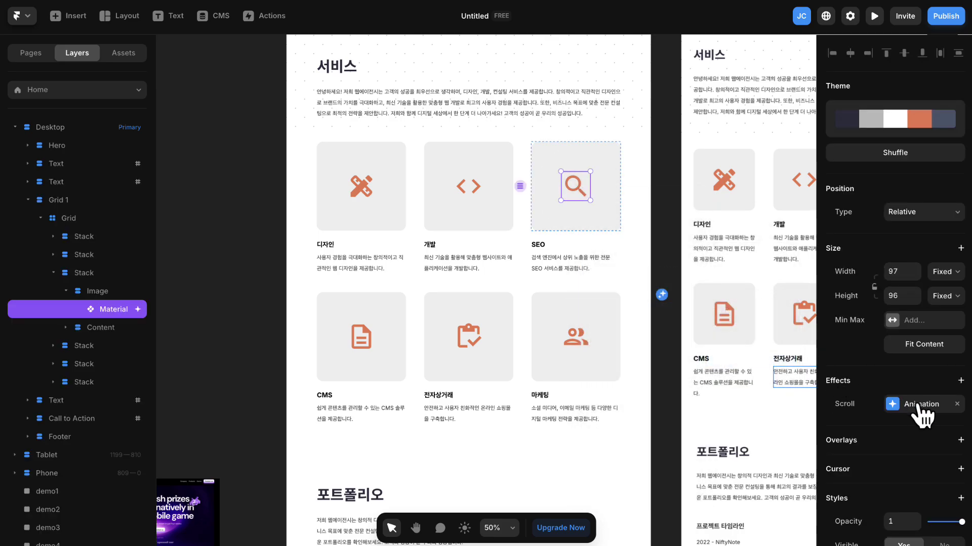
Adjust the transition Delay of the SEO icon's Enter effect, and paste the copied scroll animation onto the CMS icon
left_click(921, 404)
left_click(749, 504)
left_click(748, 528)
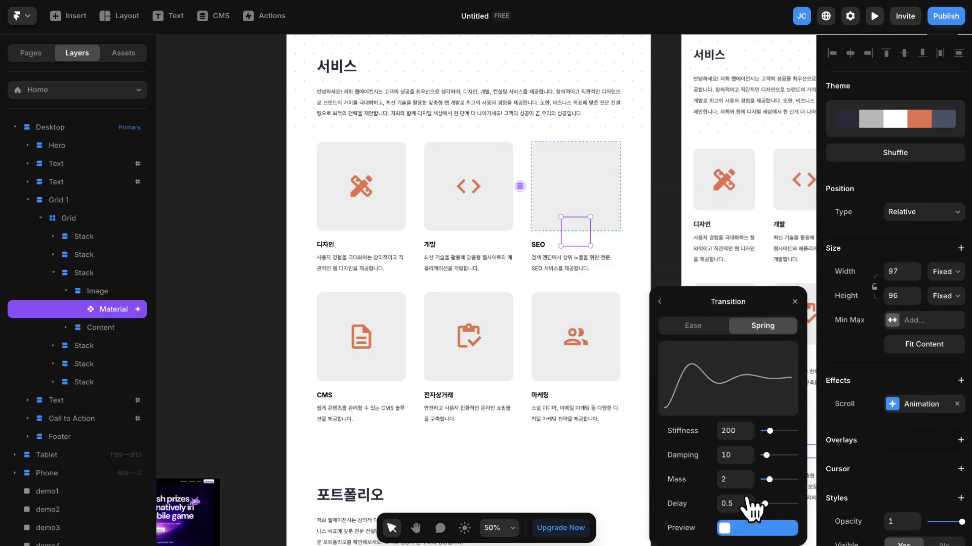
right_click(368, 341)
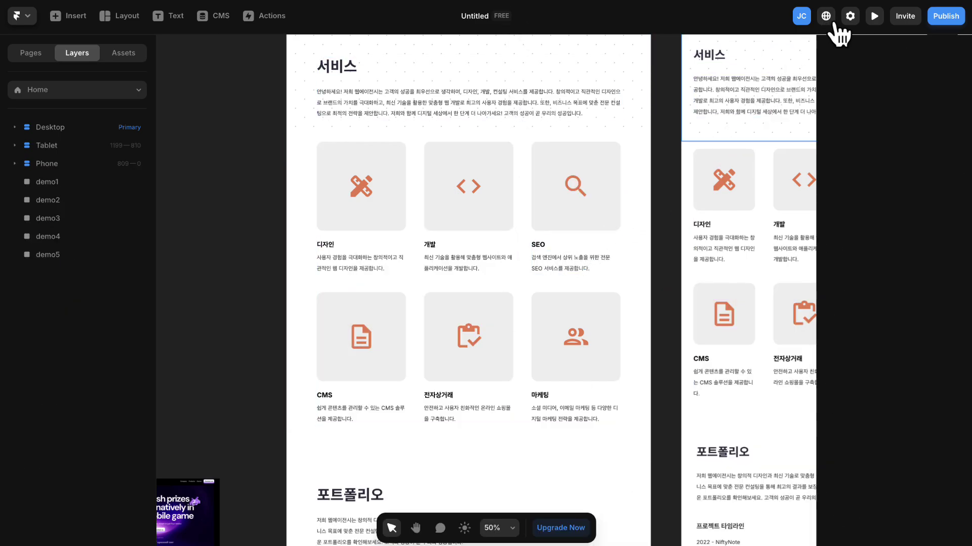
Preview the site and examine the staggered scroll animations of the six service icons
left_click(874, 17)
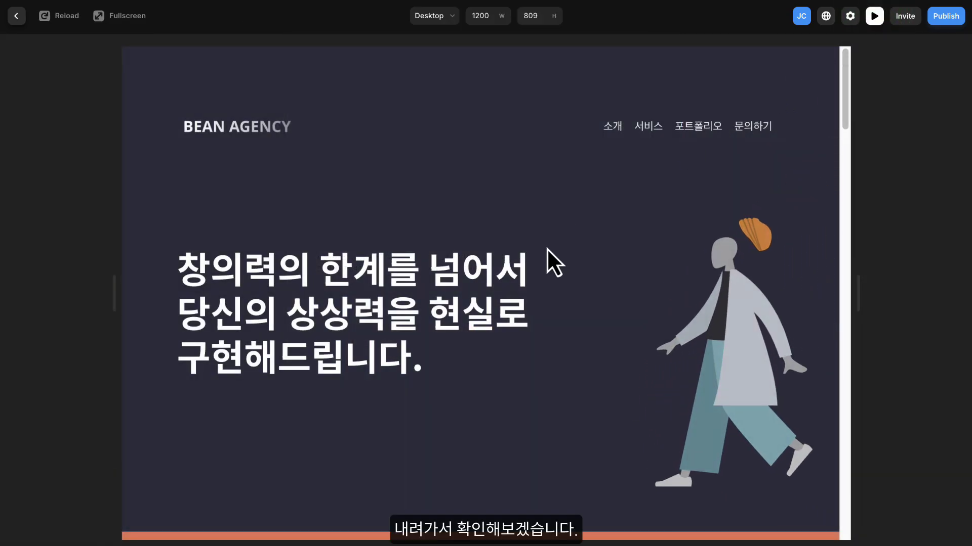
scroll(546, 241, "down", 15)
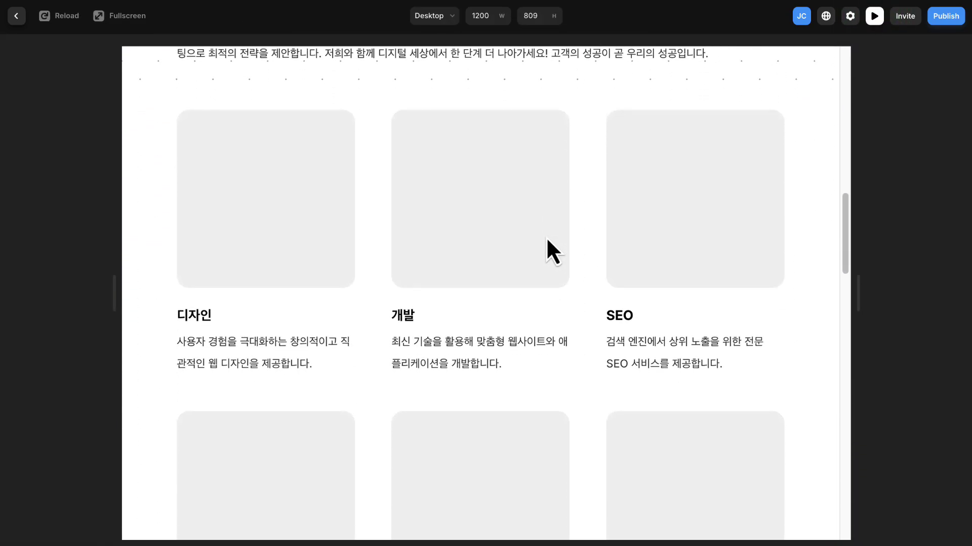
scroll(546, 238, "down", 1)
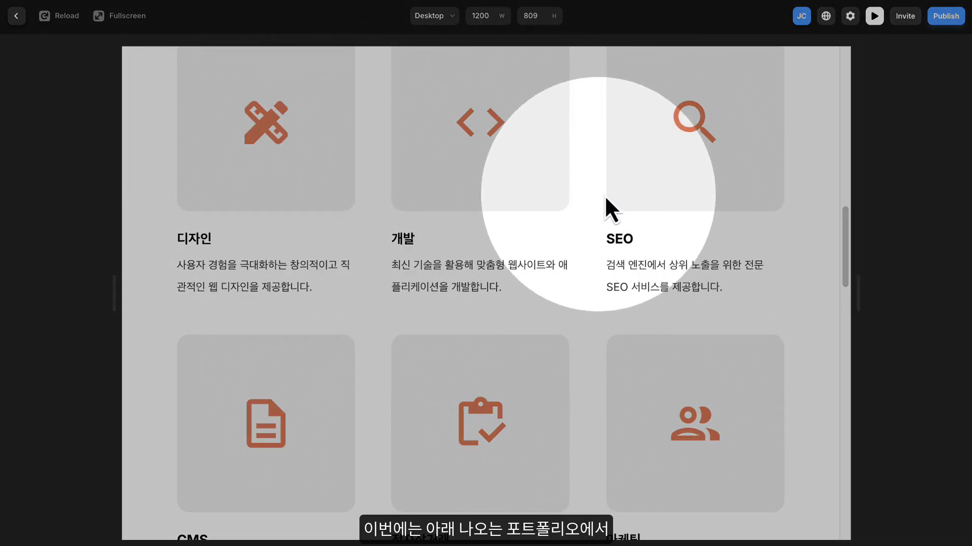
Examine the portfolio ticker and the footer illustration in the preview, and return to the editor
scroll(633, 197, "down", 1)
scroll(638, 207, "down", 10)
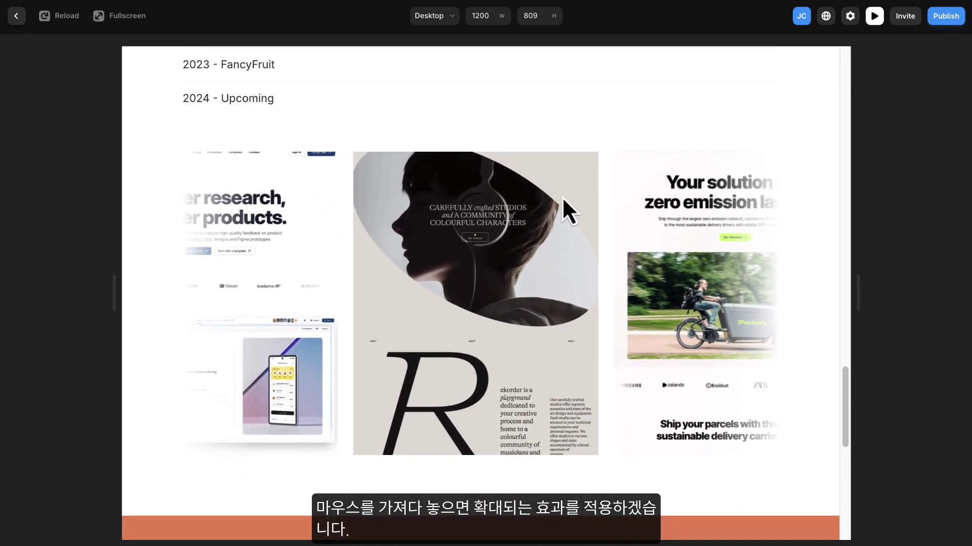
scroll(536, 271, "up", 1)
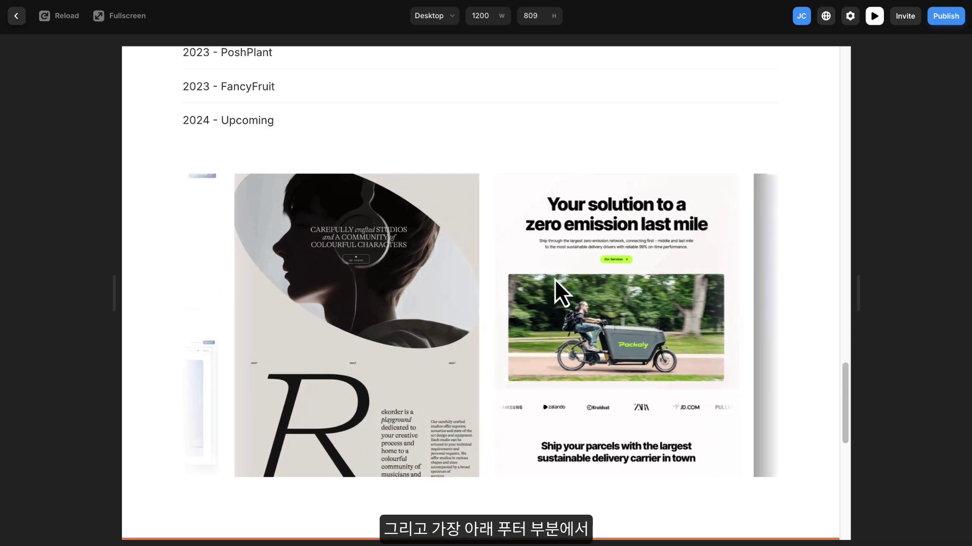
scroll(554, 278, "down", 10)
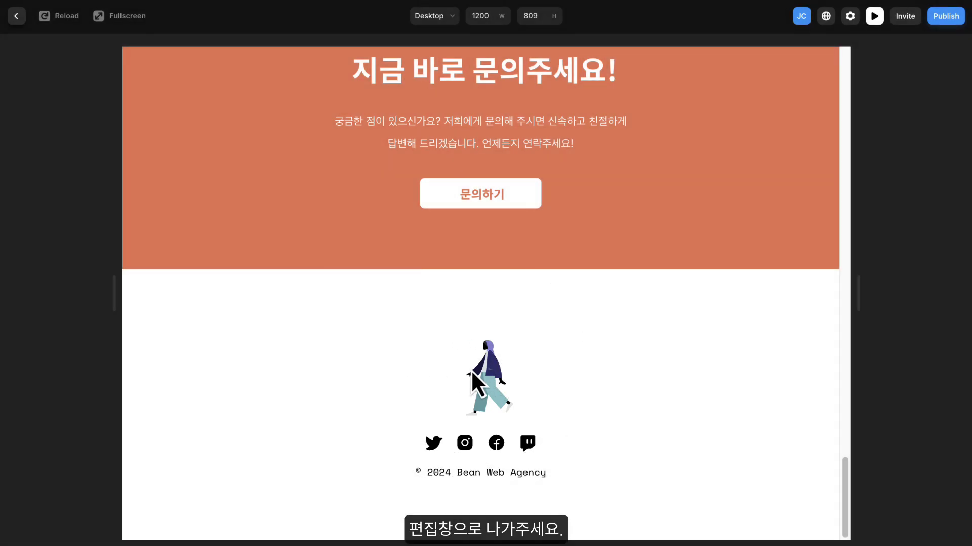
left_click(15, 16)
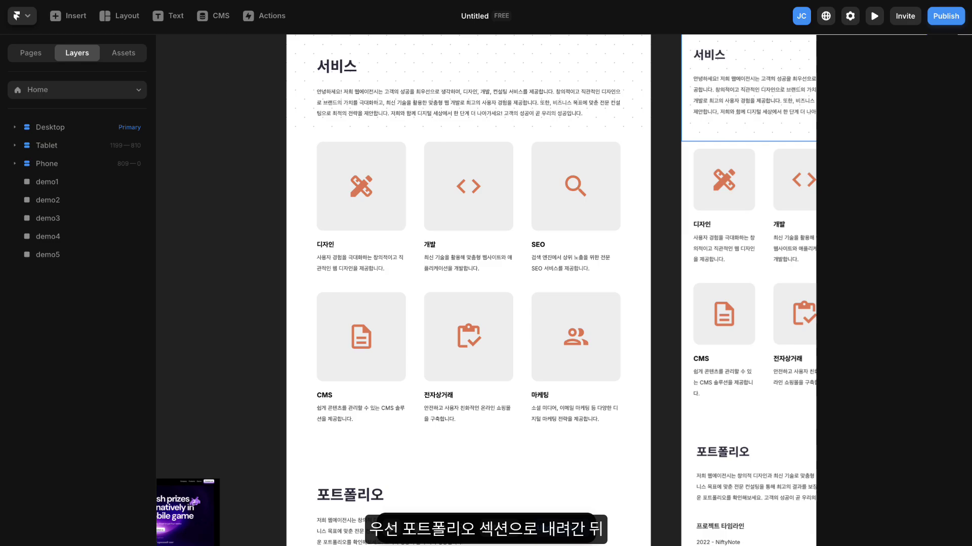
Add a Hover effect with Scale 1.3 to the Ticker in the portfolio section and close its settings
scroll(511, 96, "down", 10)
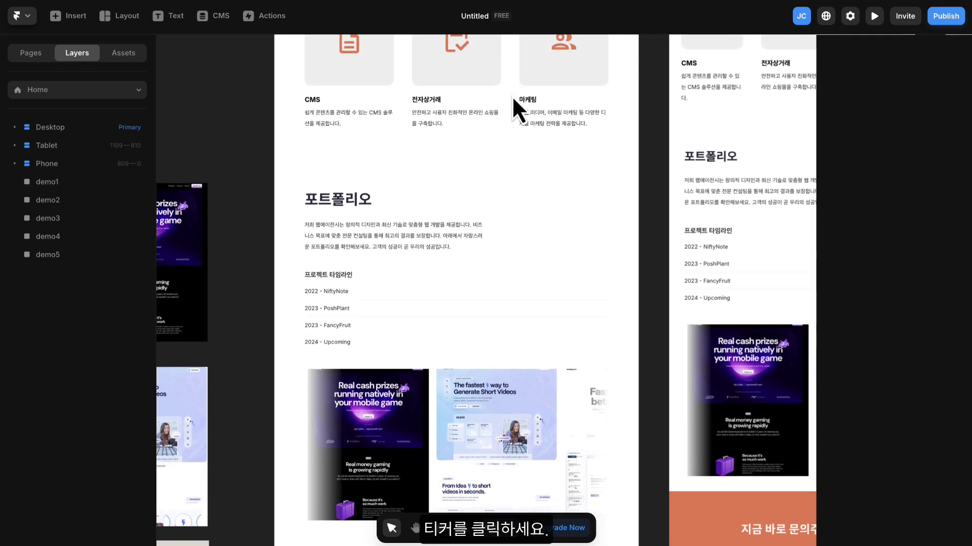
left_click(487, 209)
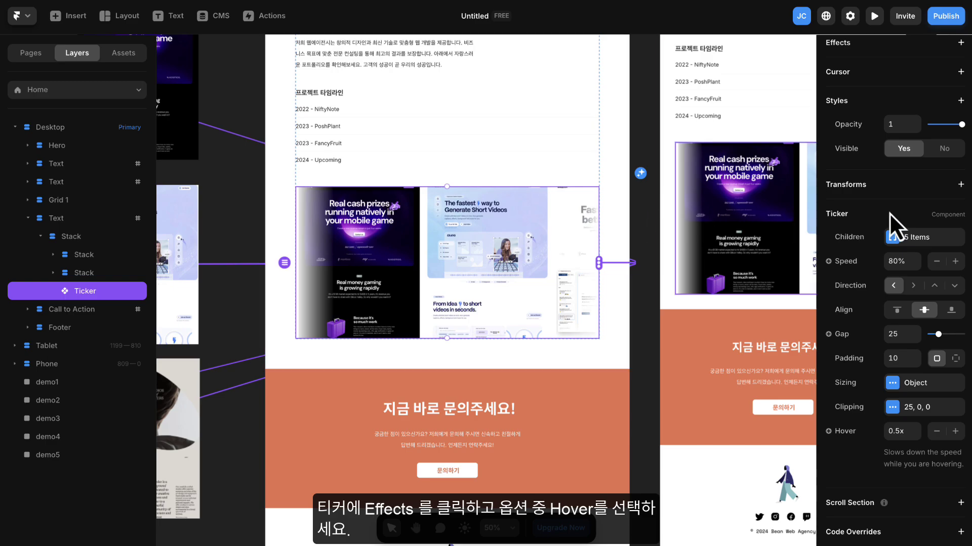
scroll(889, 212, "up", 5)
left_click(945, 163)
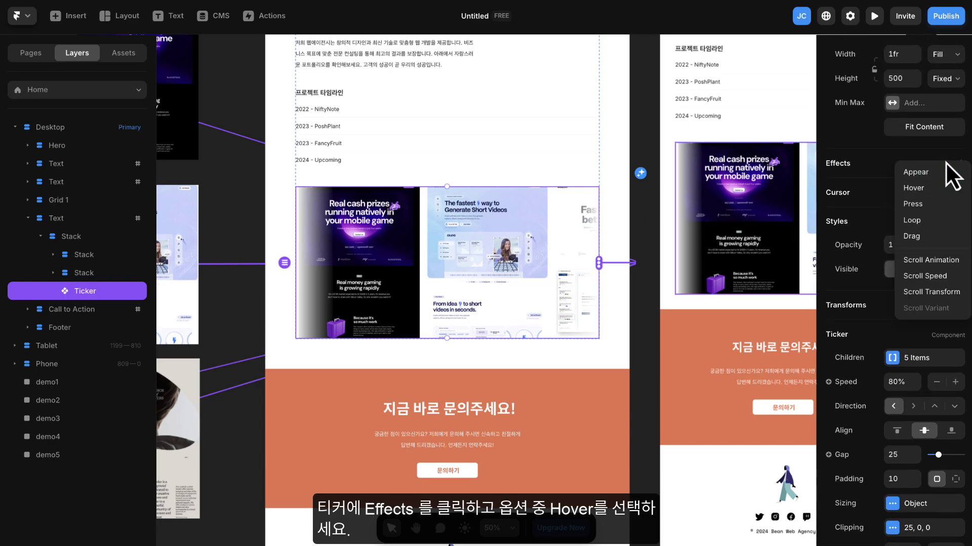
left_click(932, 192)
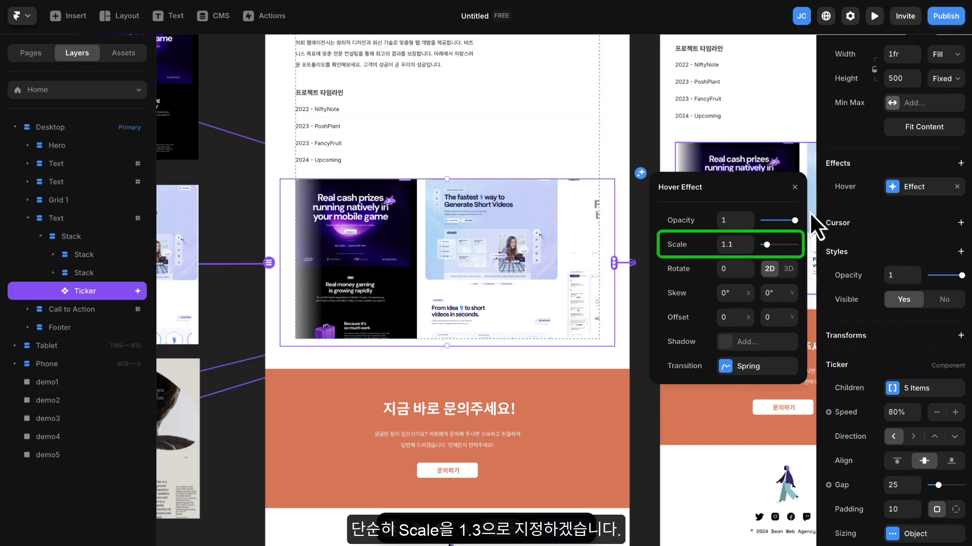
left_click_drag(750, 242, 752, 241)
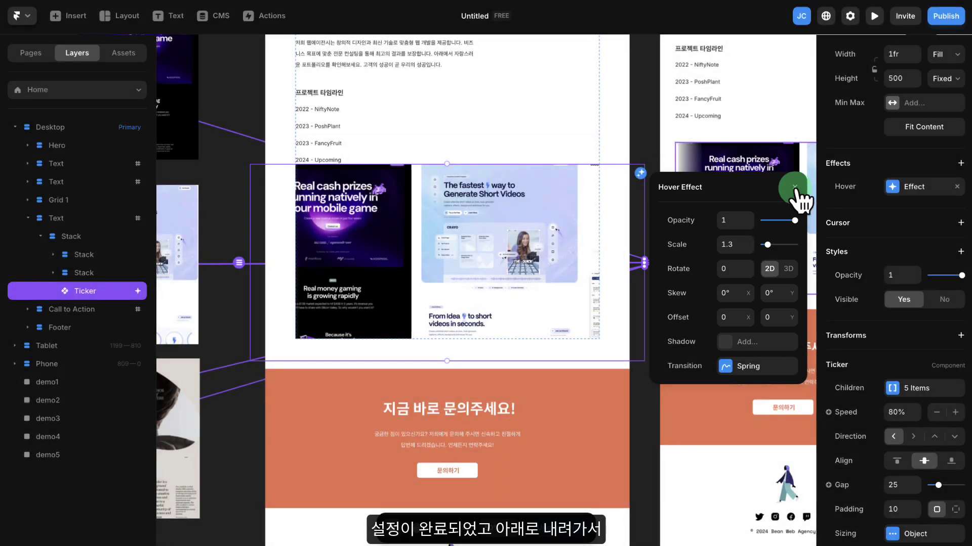
left_click(795, 188)
Make the Footer of the Desktop layout a scroll section named footer
scroll(568, 232, "down", 8)
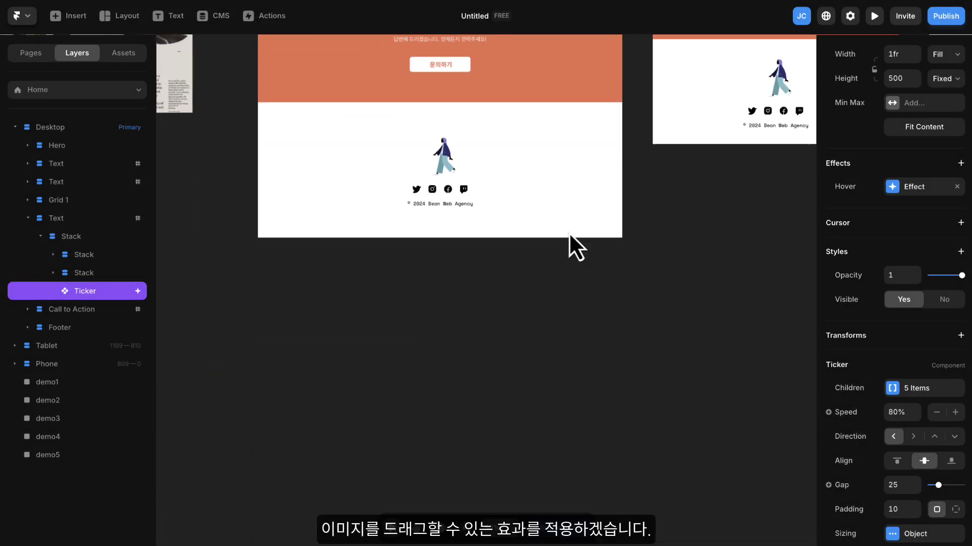
scroll(569, 232, "up", 5)
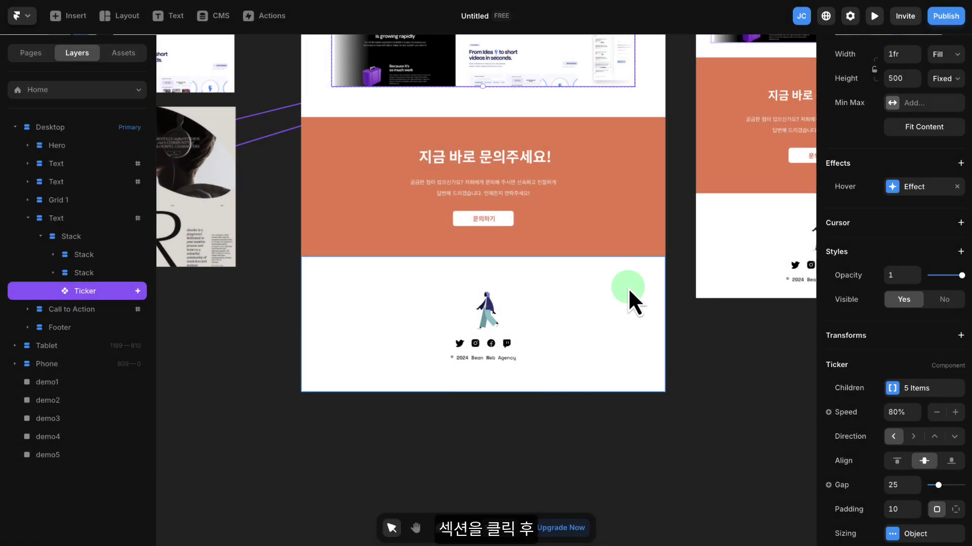
left_click(629, 291)
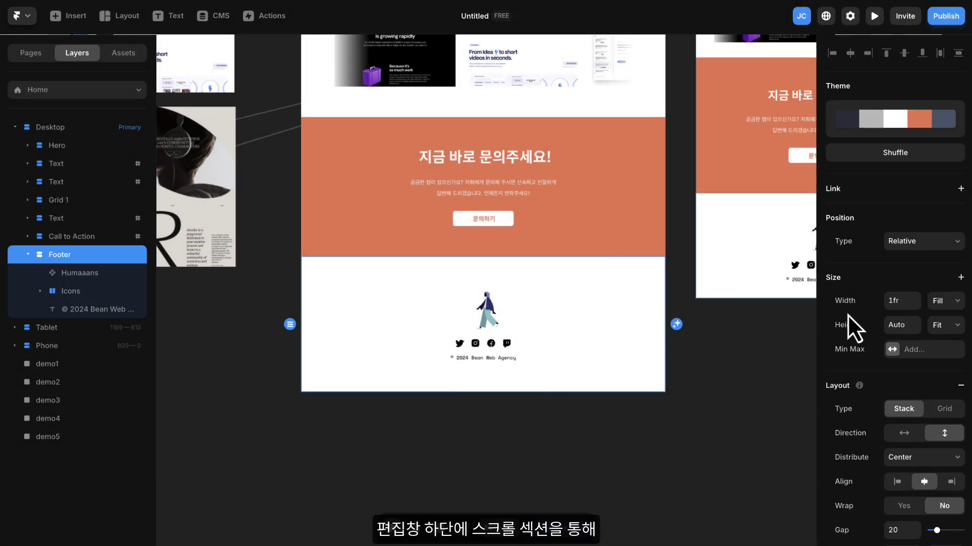
scroll(888, 316, "down", 9)
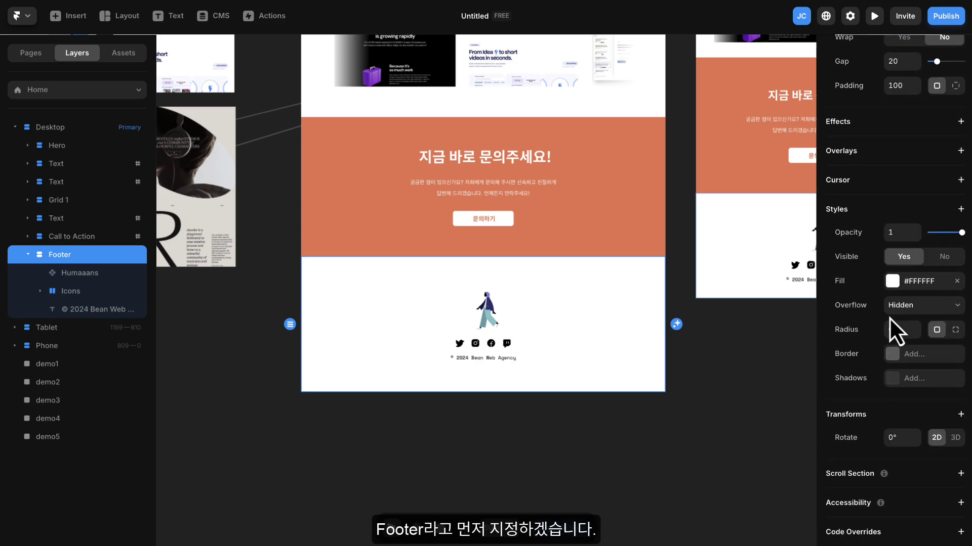
left_click(906, 475)
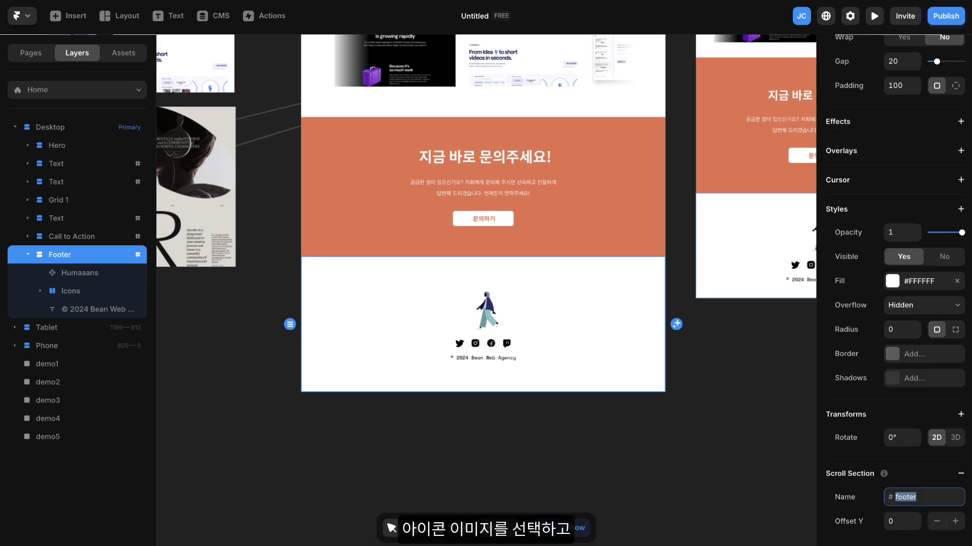
Add a Drag effect to the footer's Humaaans illustration with Freeform off and Section #footer, and close its settings
left_click(492, 308)
left_click(912, 379)
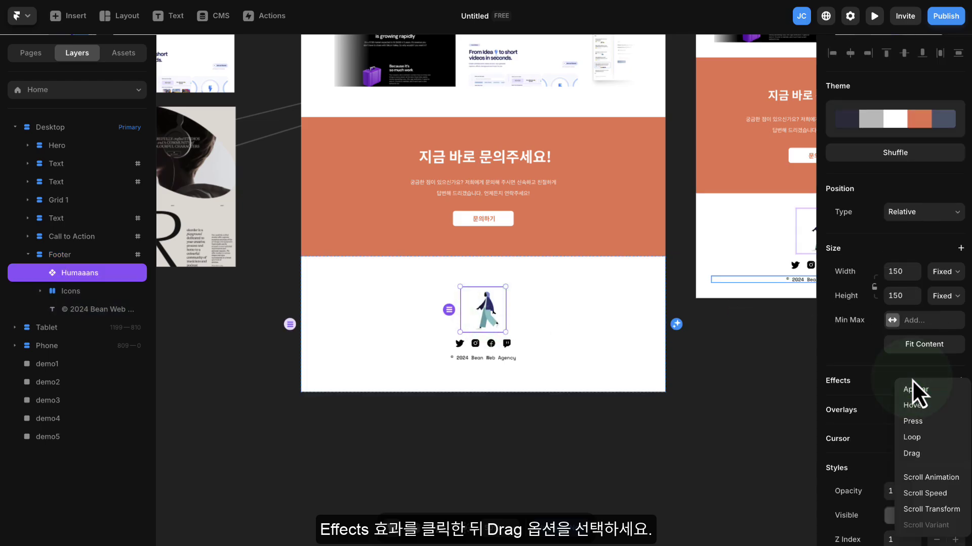
left_click(916, 454)
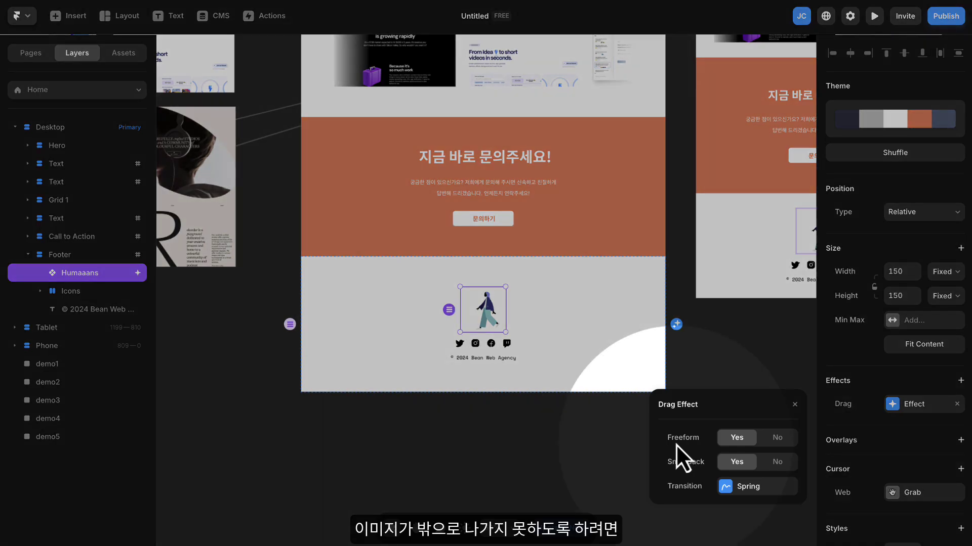
left_click(780, 439)
left_click(755, 462)
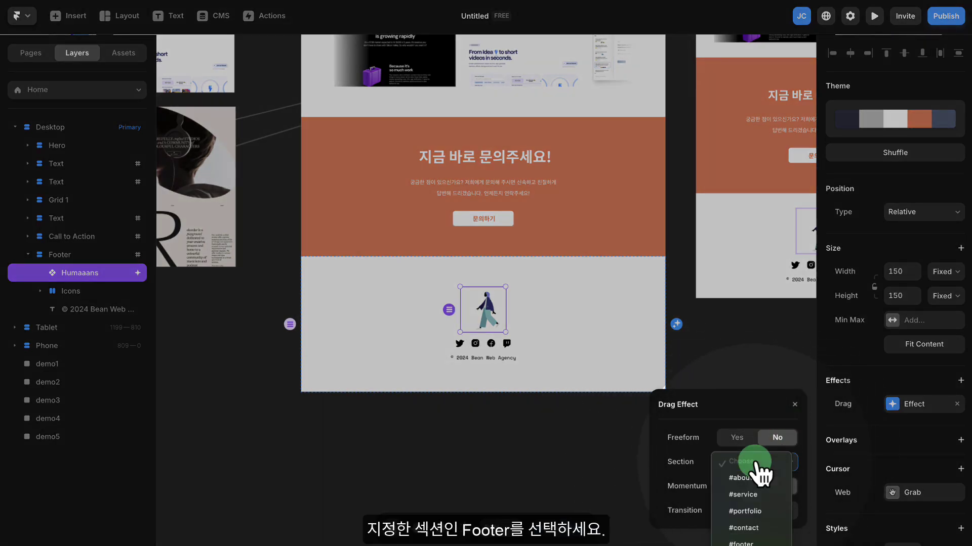
left_click(756, 543)
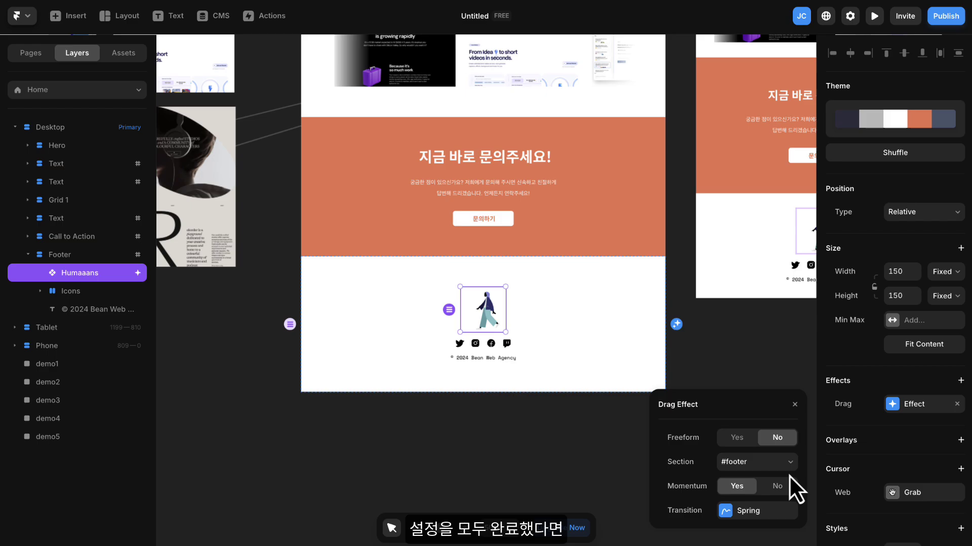
left_click(792, 400)
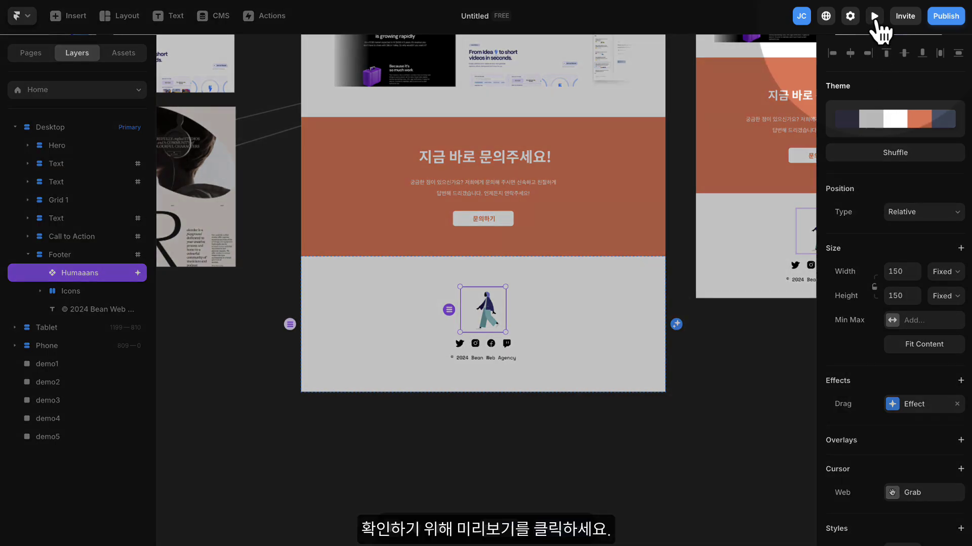
Preview the site and test the hover enlargement on the portfolio ticker
left_click(874, 17)
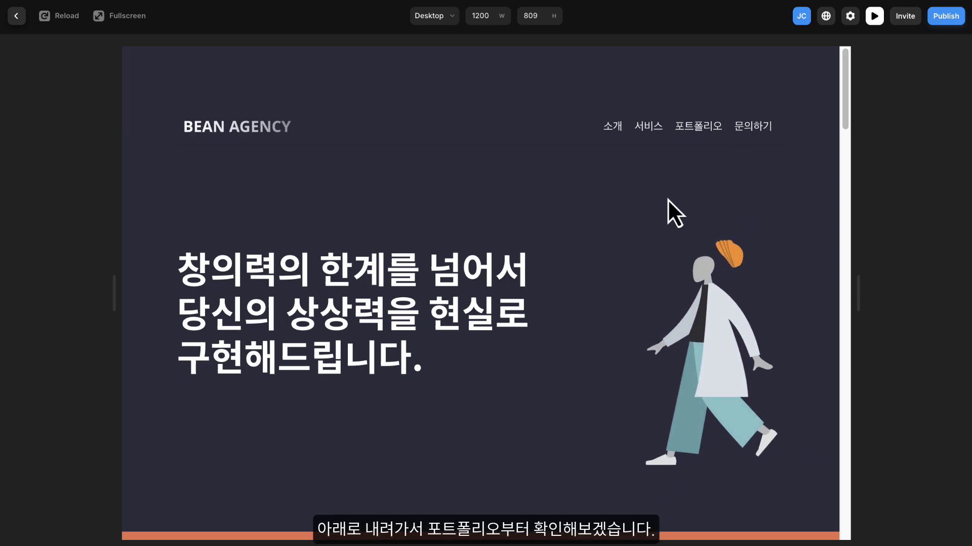
scroll(666, 202, "down", 10)
scroll(668, 202, "down", 15)
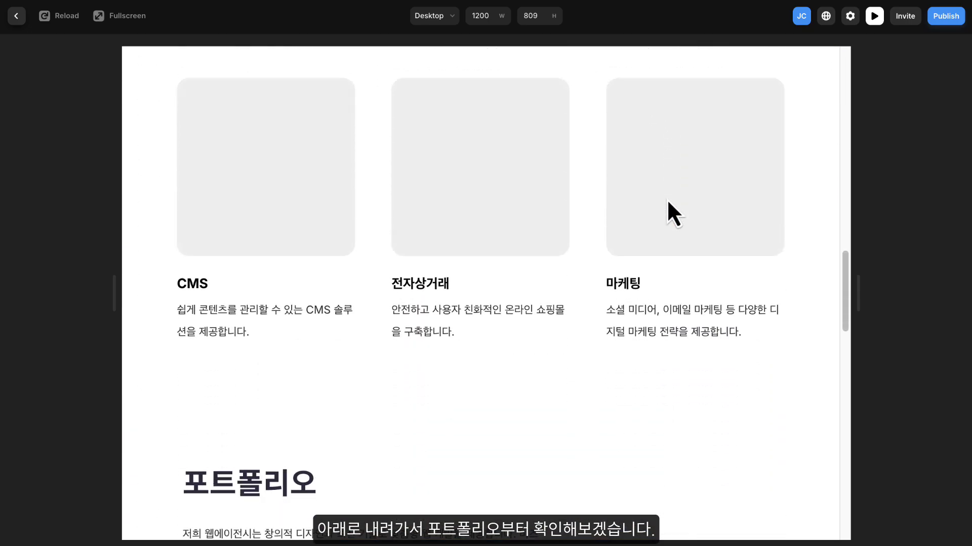
scroll(666, 199, "down", 3)
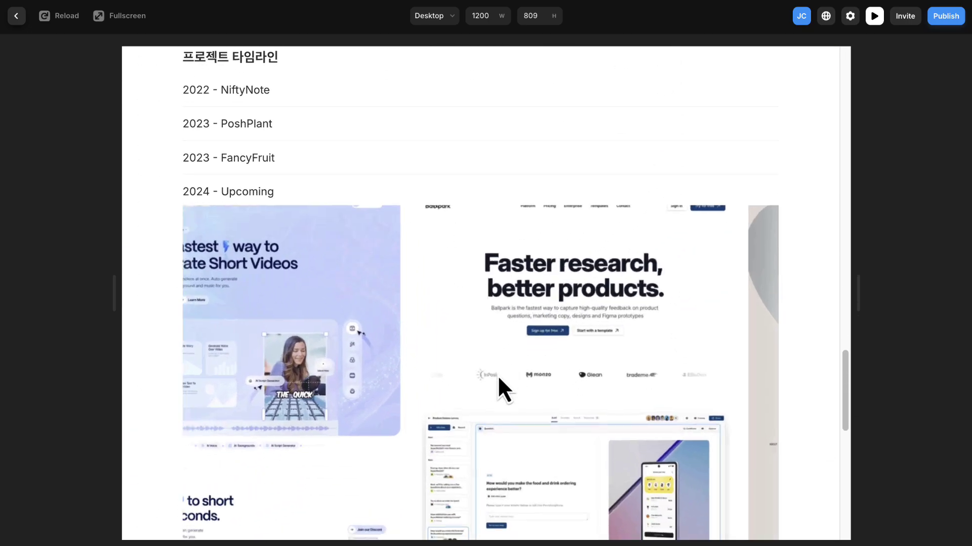
scroll(556, 141, "down", 2)
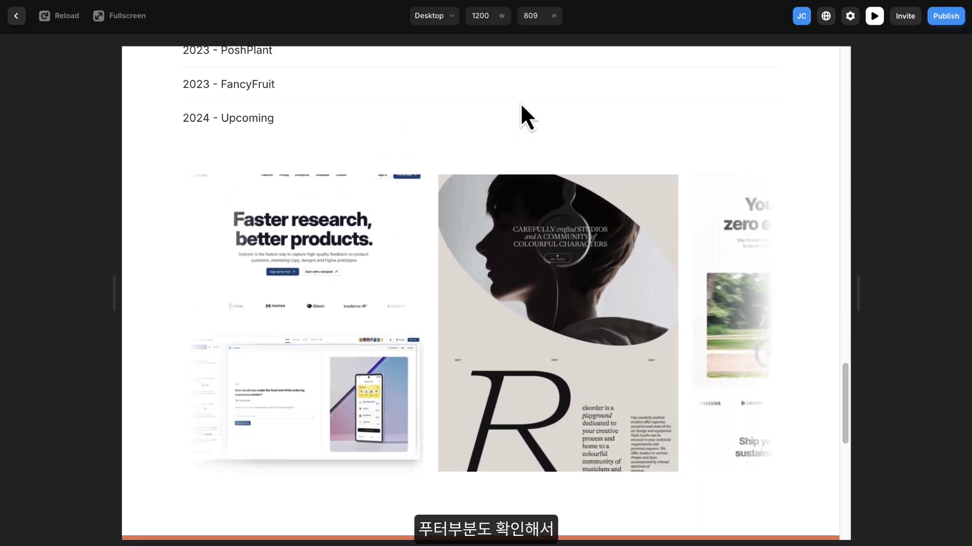
Test the drag effect in the preview by moving the walking-figure illustration around the footer
scroll(520, 102, "down", 5)
scroll(521, 102, "down", 7)
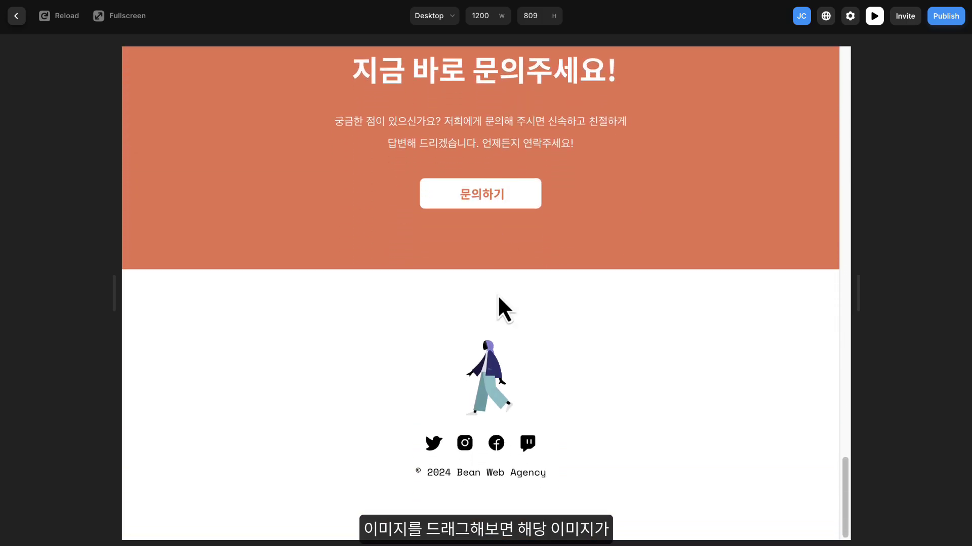
left_click_drag(507, 419, 705, 477)
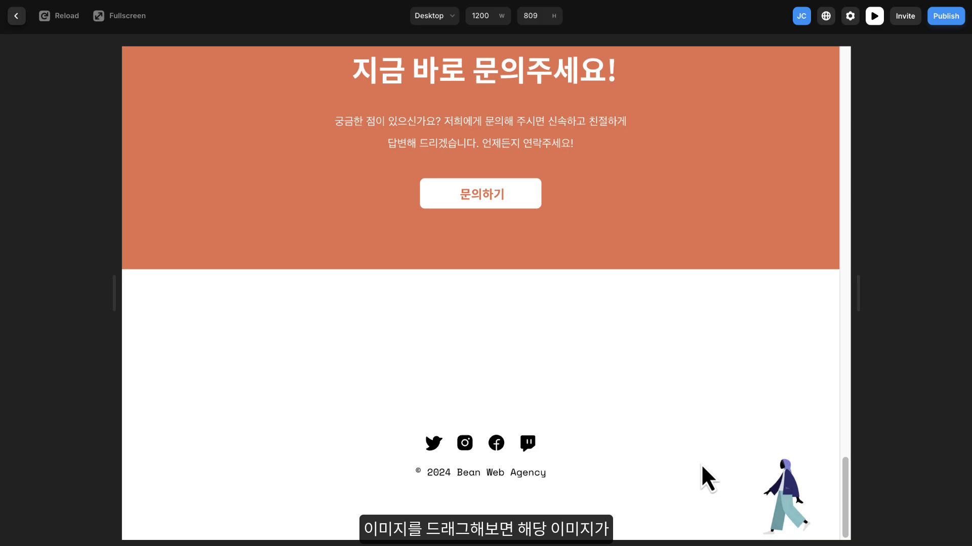
left_click_drag(800, 506, 613, 299)
left_click_drag(192, 324, 442, 502)
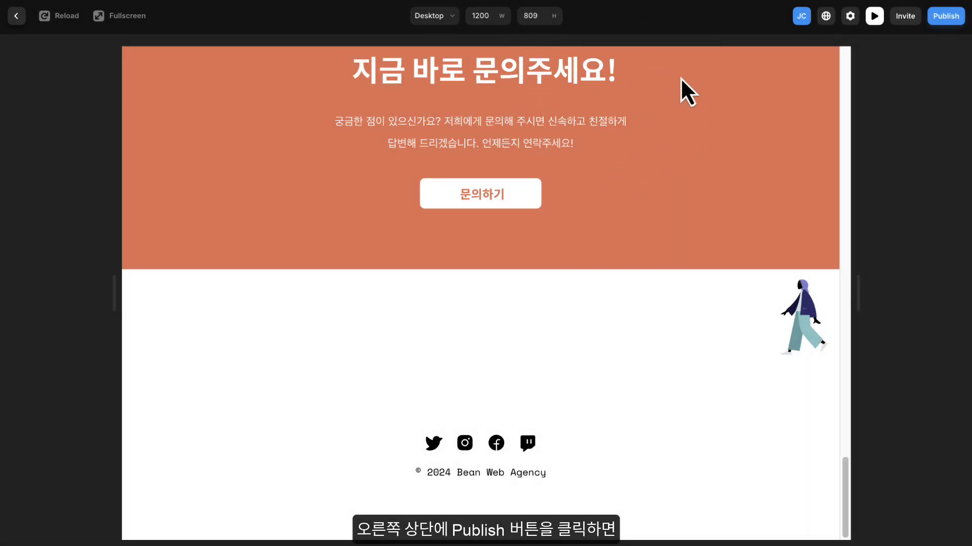
Check the publishing option, and review the page up to its hero section with the preview widened to 1388
left_click(947, 25)
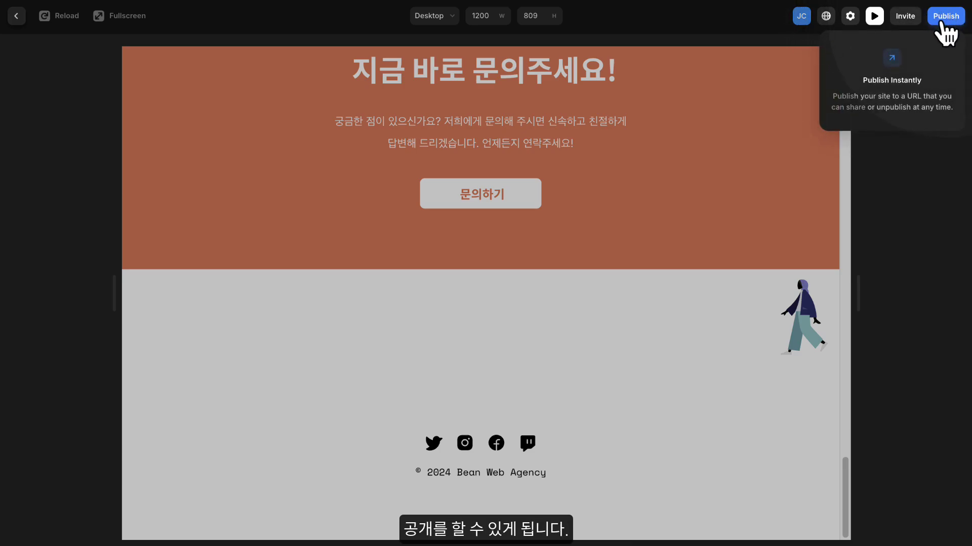
scroll(723, 171, "up", 8)
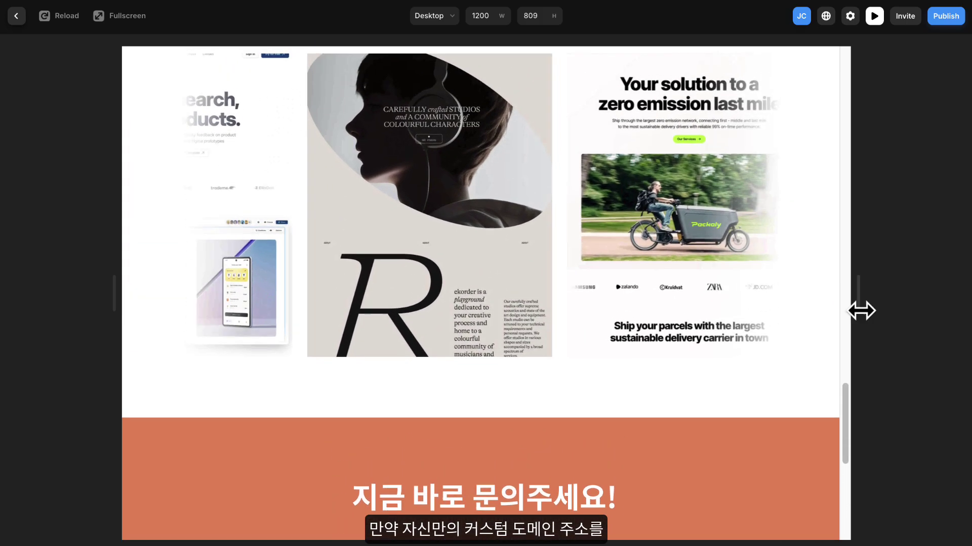
left_click_drag(861, 310, 917, 290)
scroll(856, 328, "up", 4)
scroll(851, 318, "up", 15)
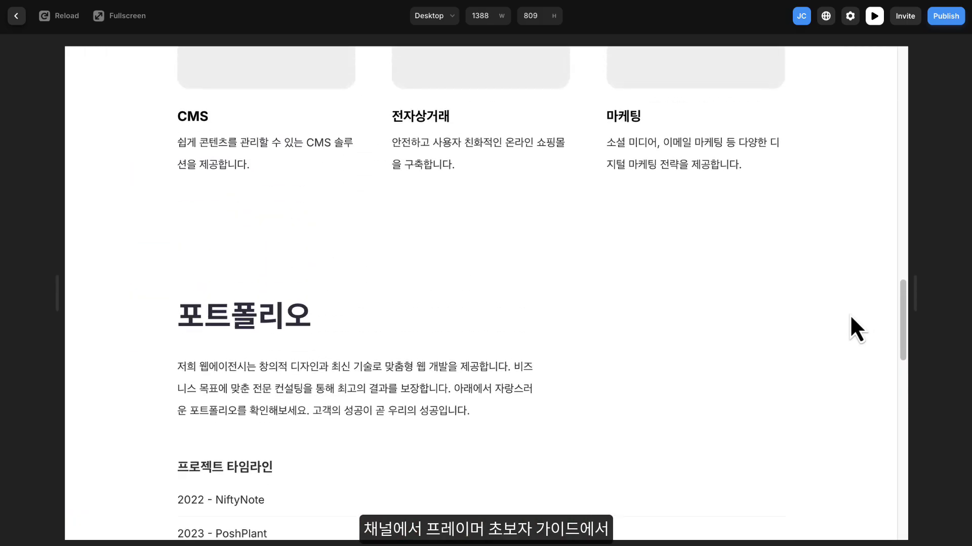
scroll(850, 315, "up", 10)
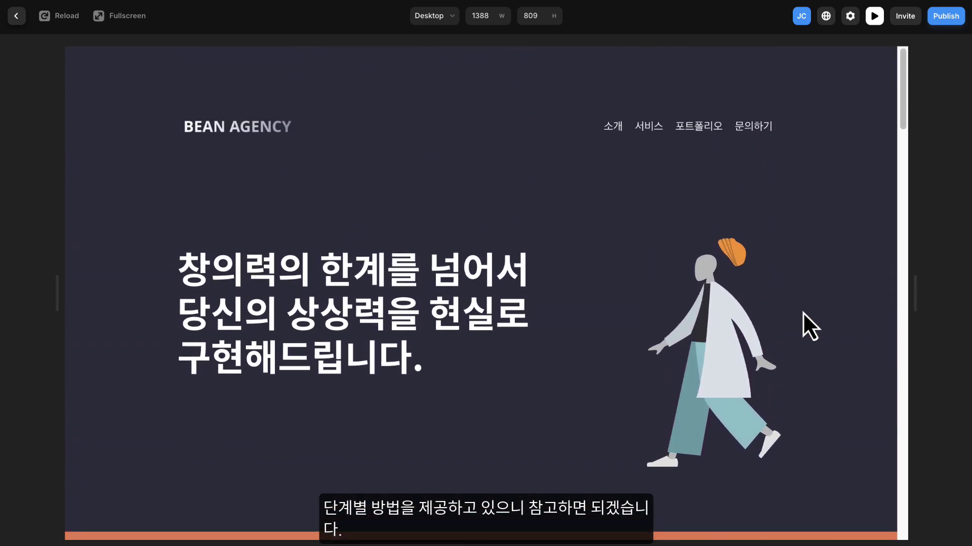
left_click(44, 16)
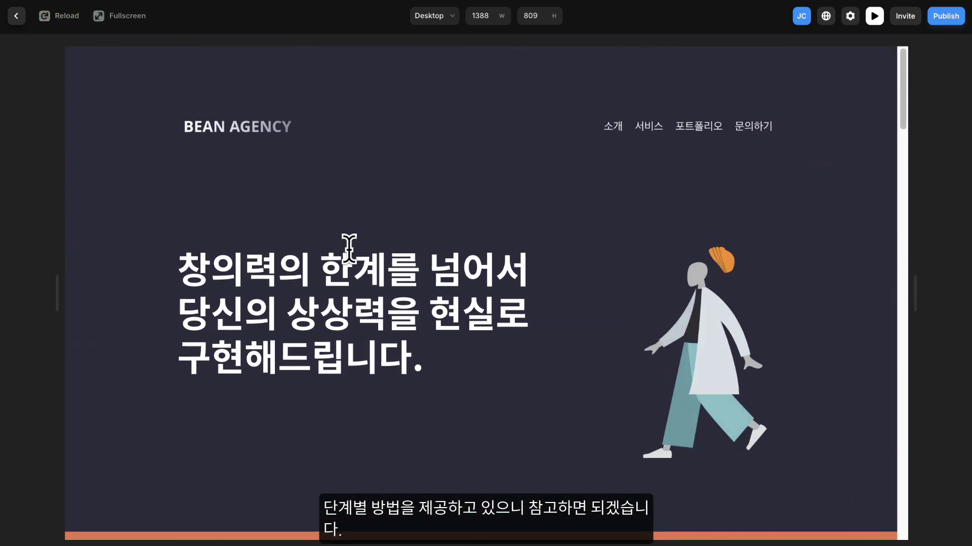